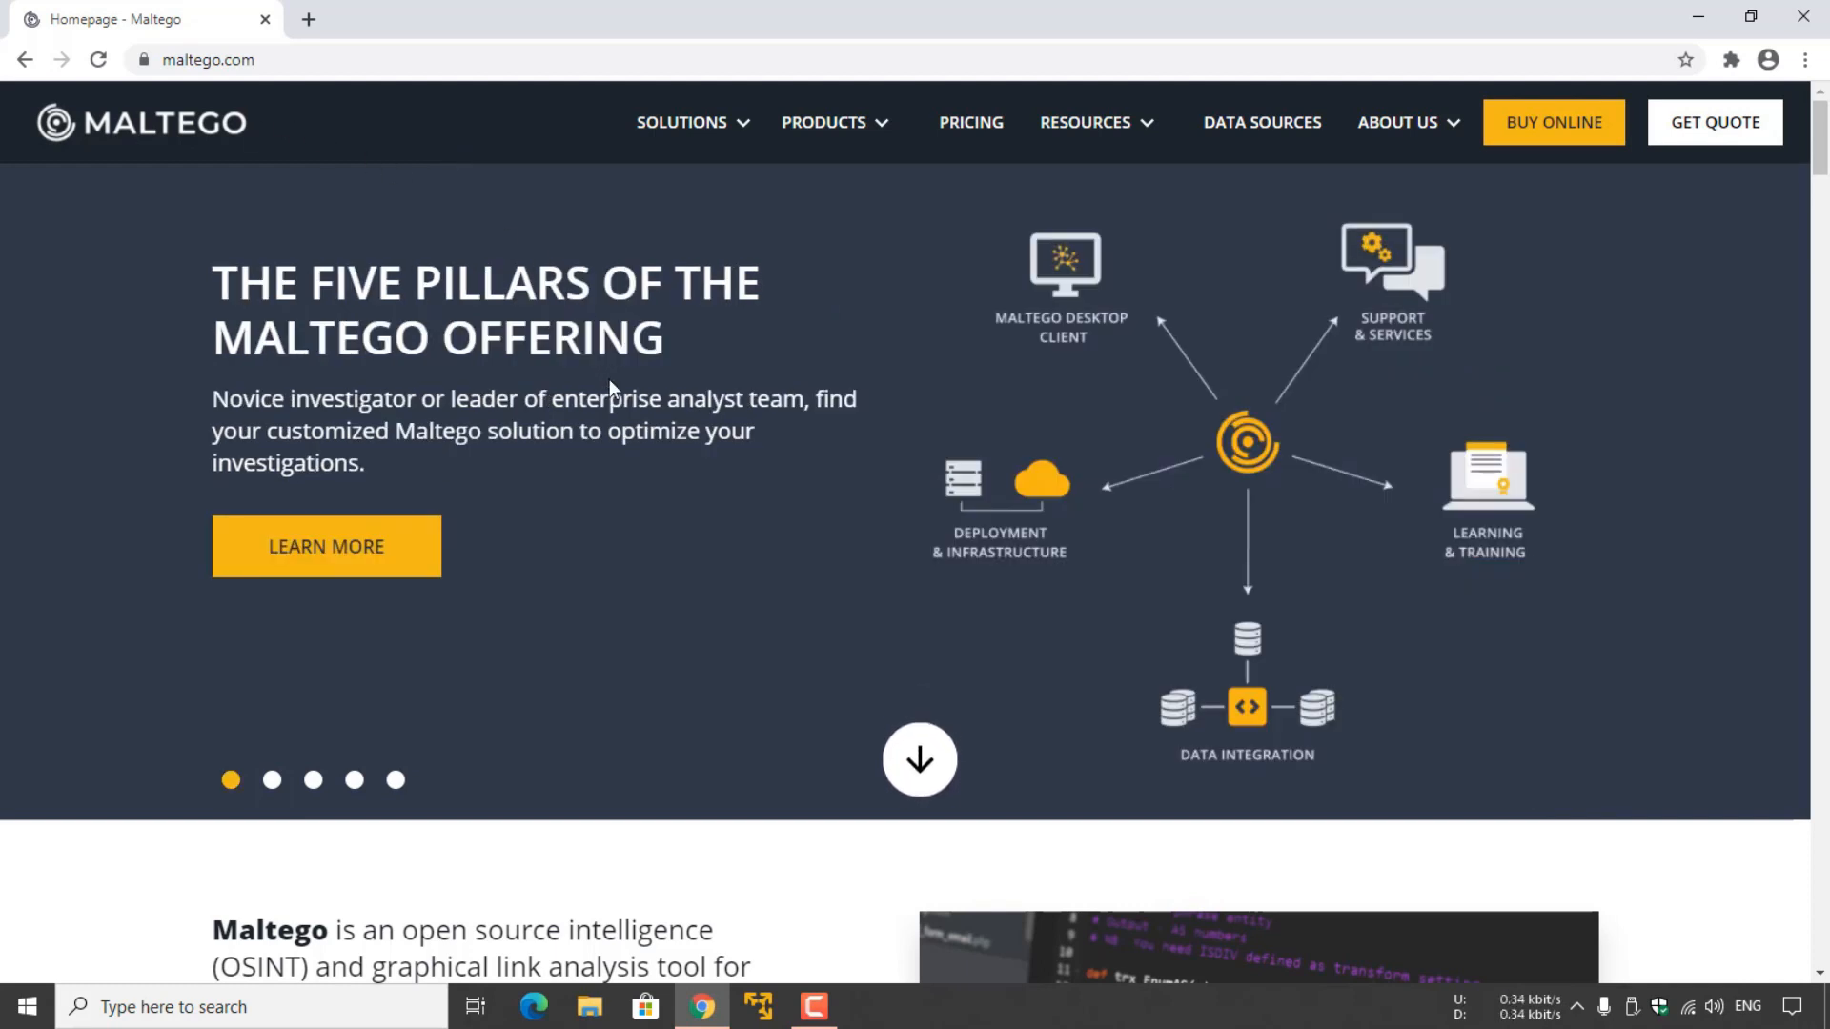
Review the product overview on the Maltego homepage and open the download page from its Install Maltego section.
scroll(640, 421, down, 3)
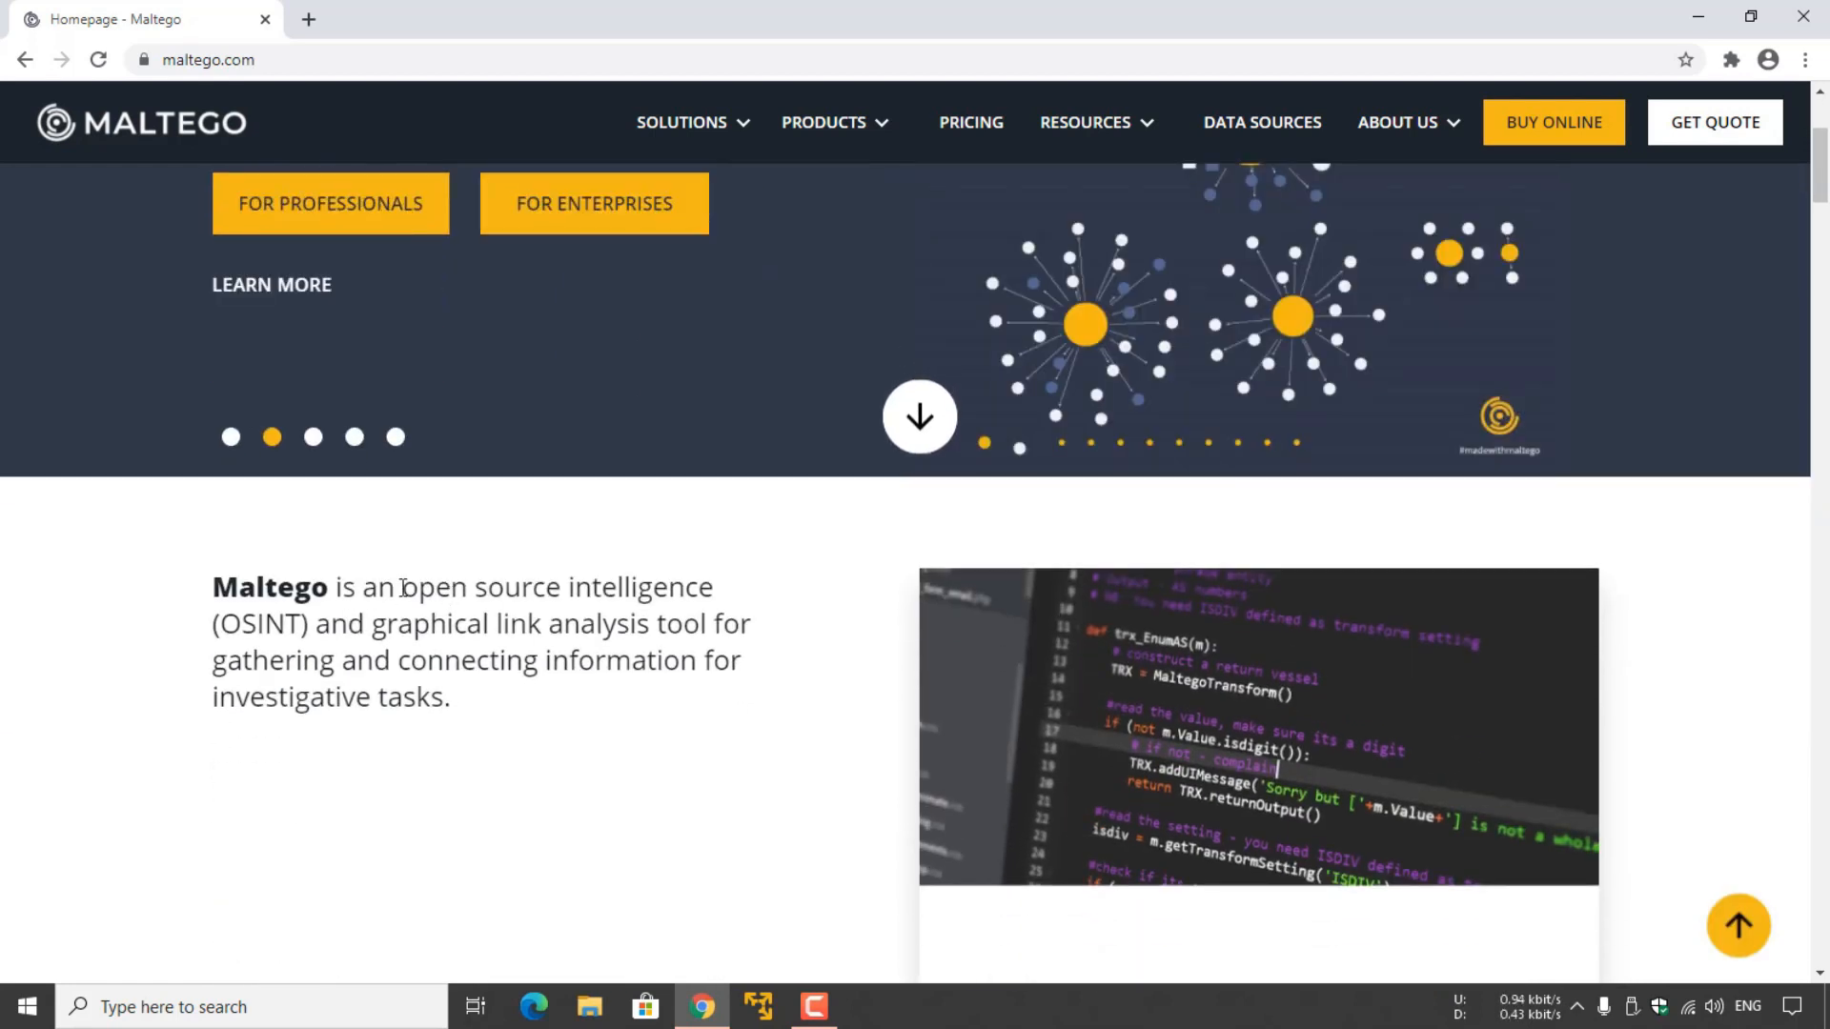
drag(401, 589, 704, 590)
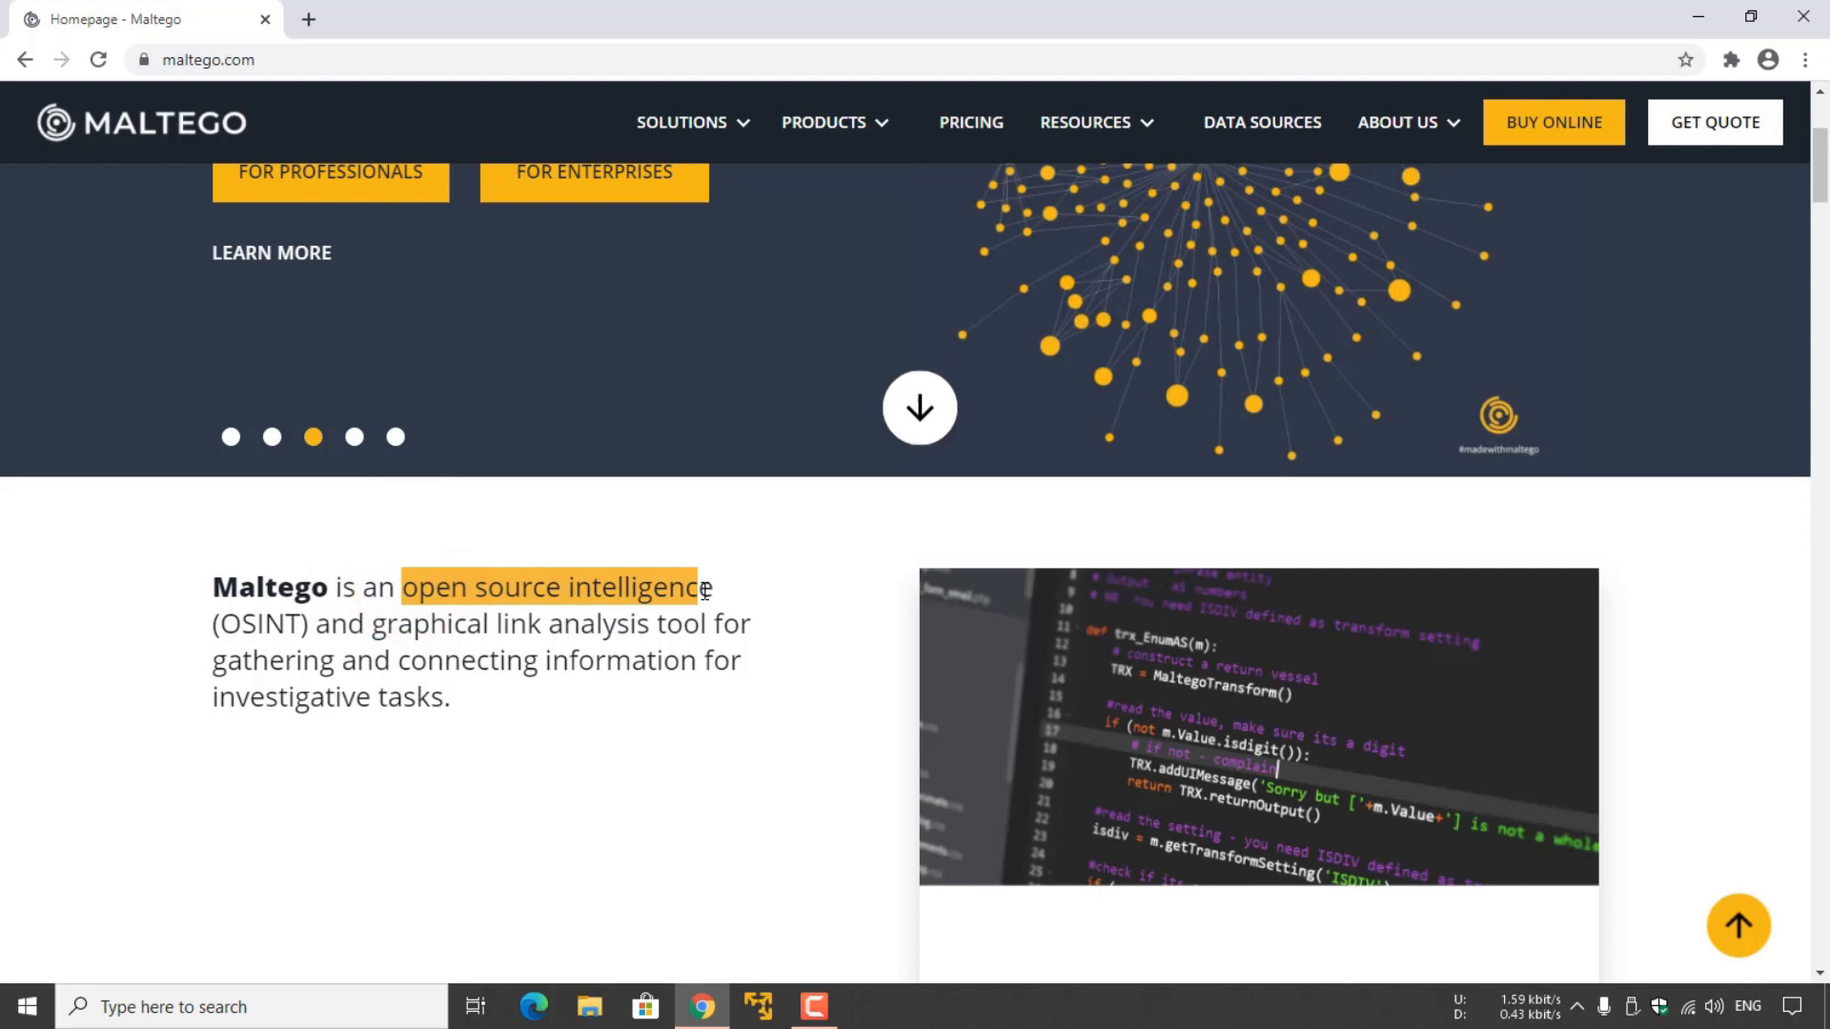
click(702, 591)
scroll(758, 602, down, 2)
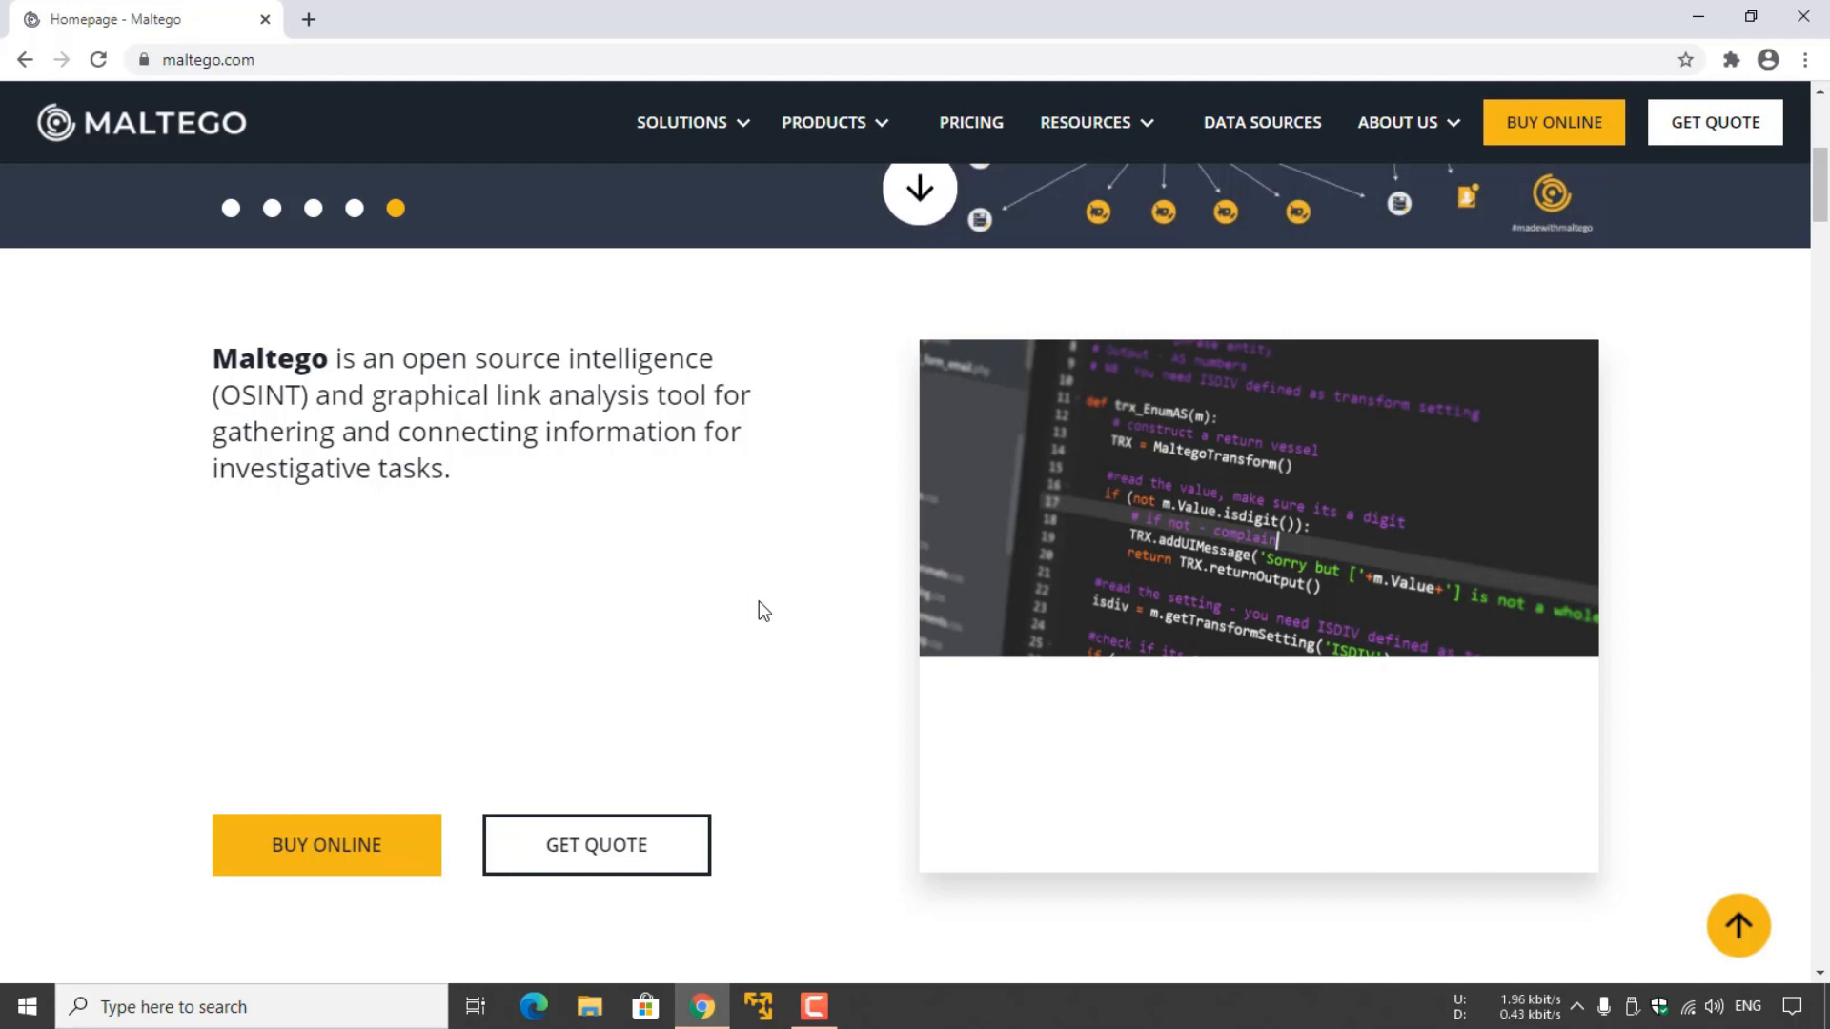
scroll(759, 602, down, 7)
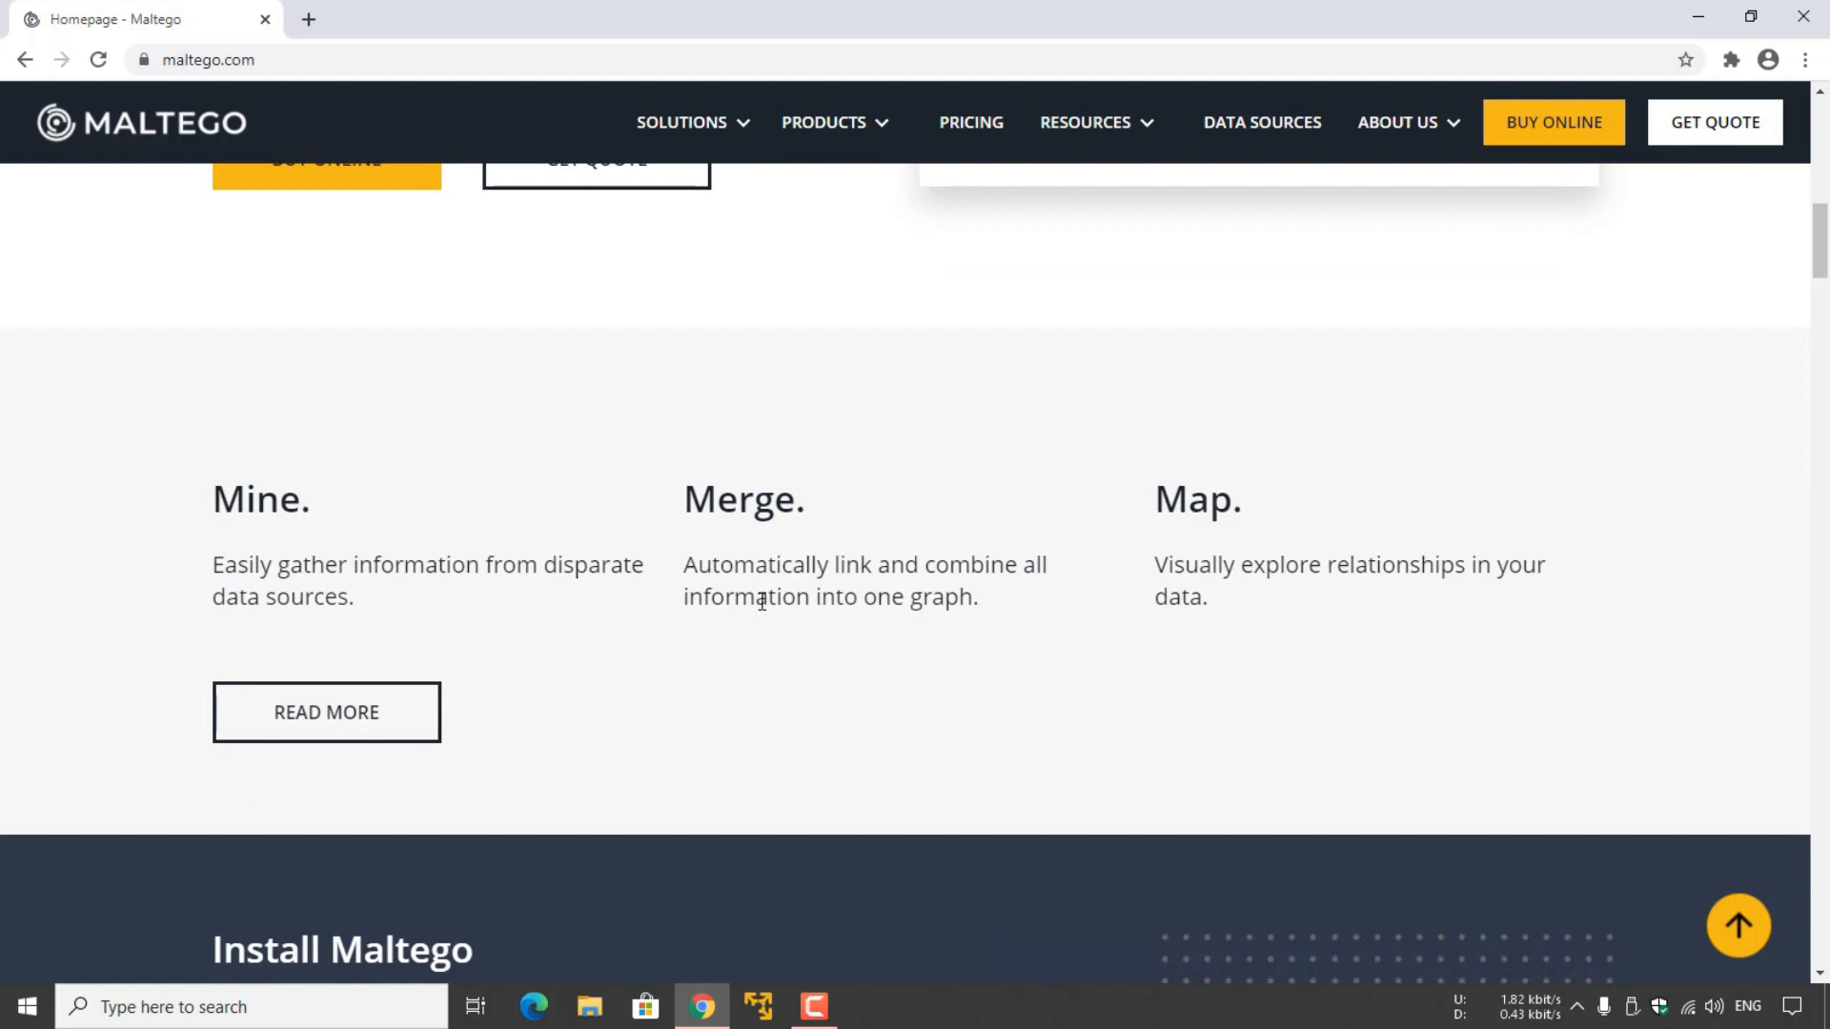
scroll(762, 601, down, 6)
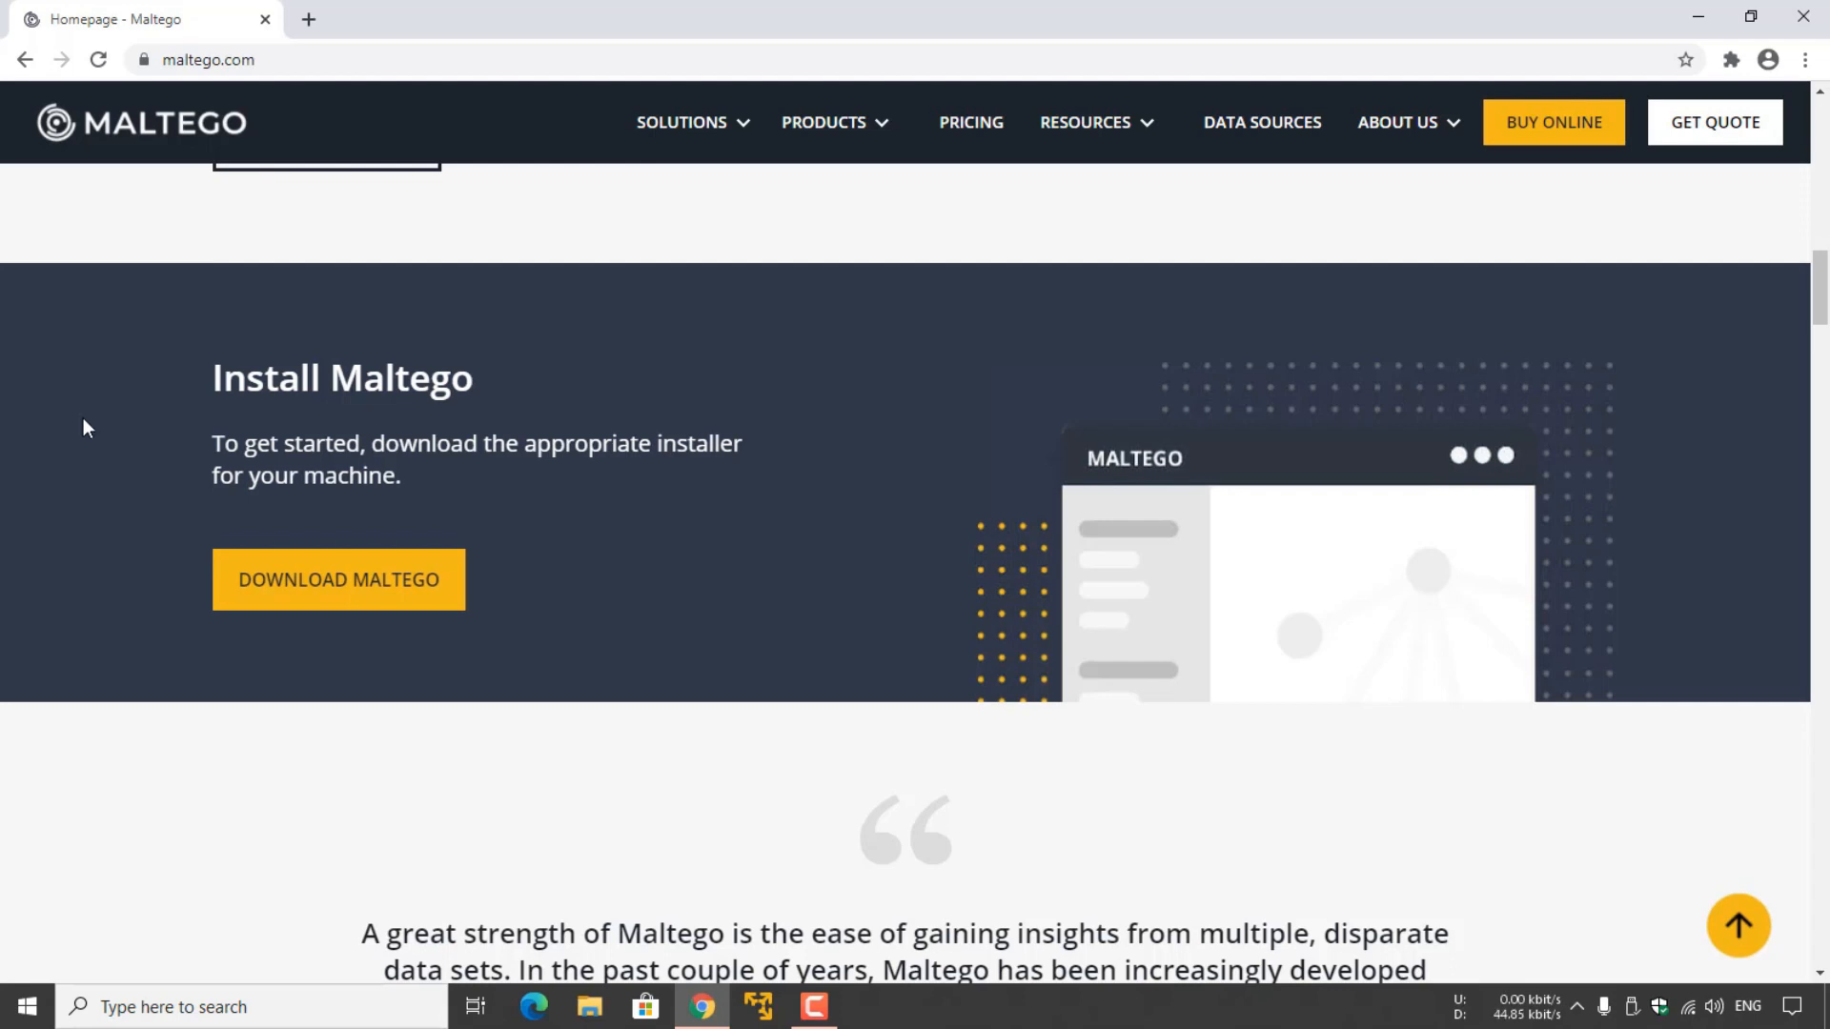
click(327, 591)
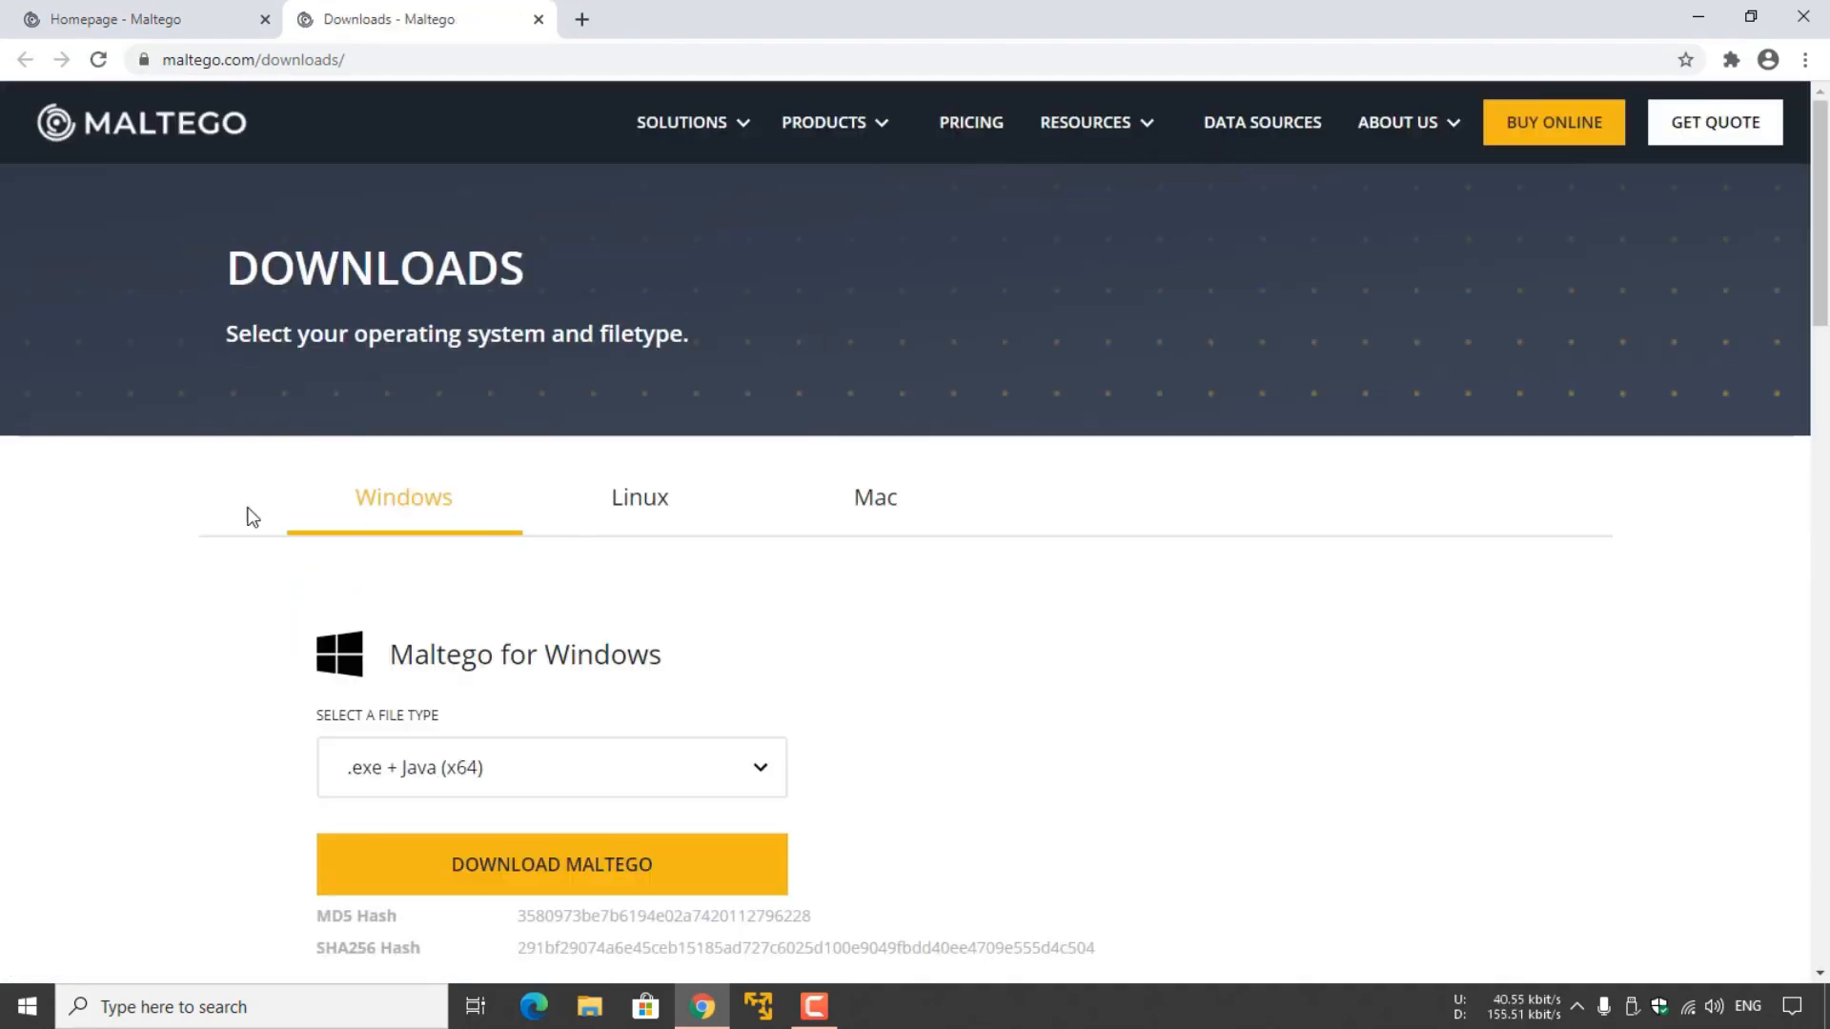
Start downloading Maltego for Windows with the .exe + Java (x64) file type, and cancel the download.
scroll(972, 527, down, 1)
scroll(972, 527, down, 1)
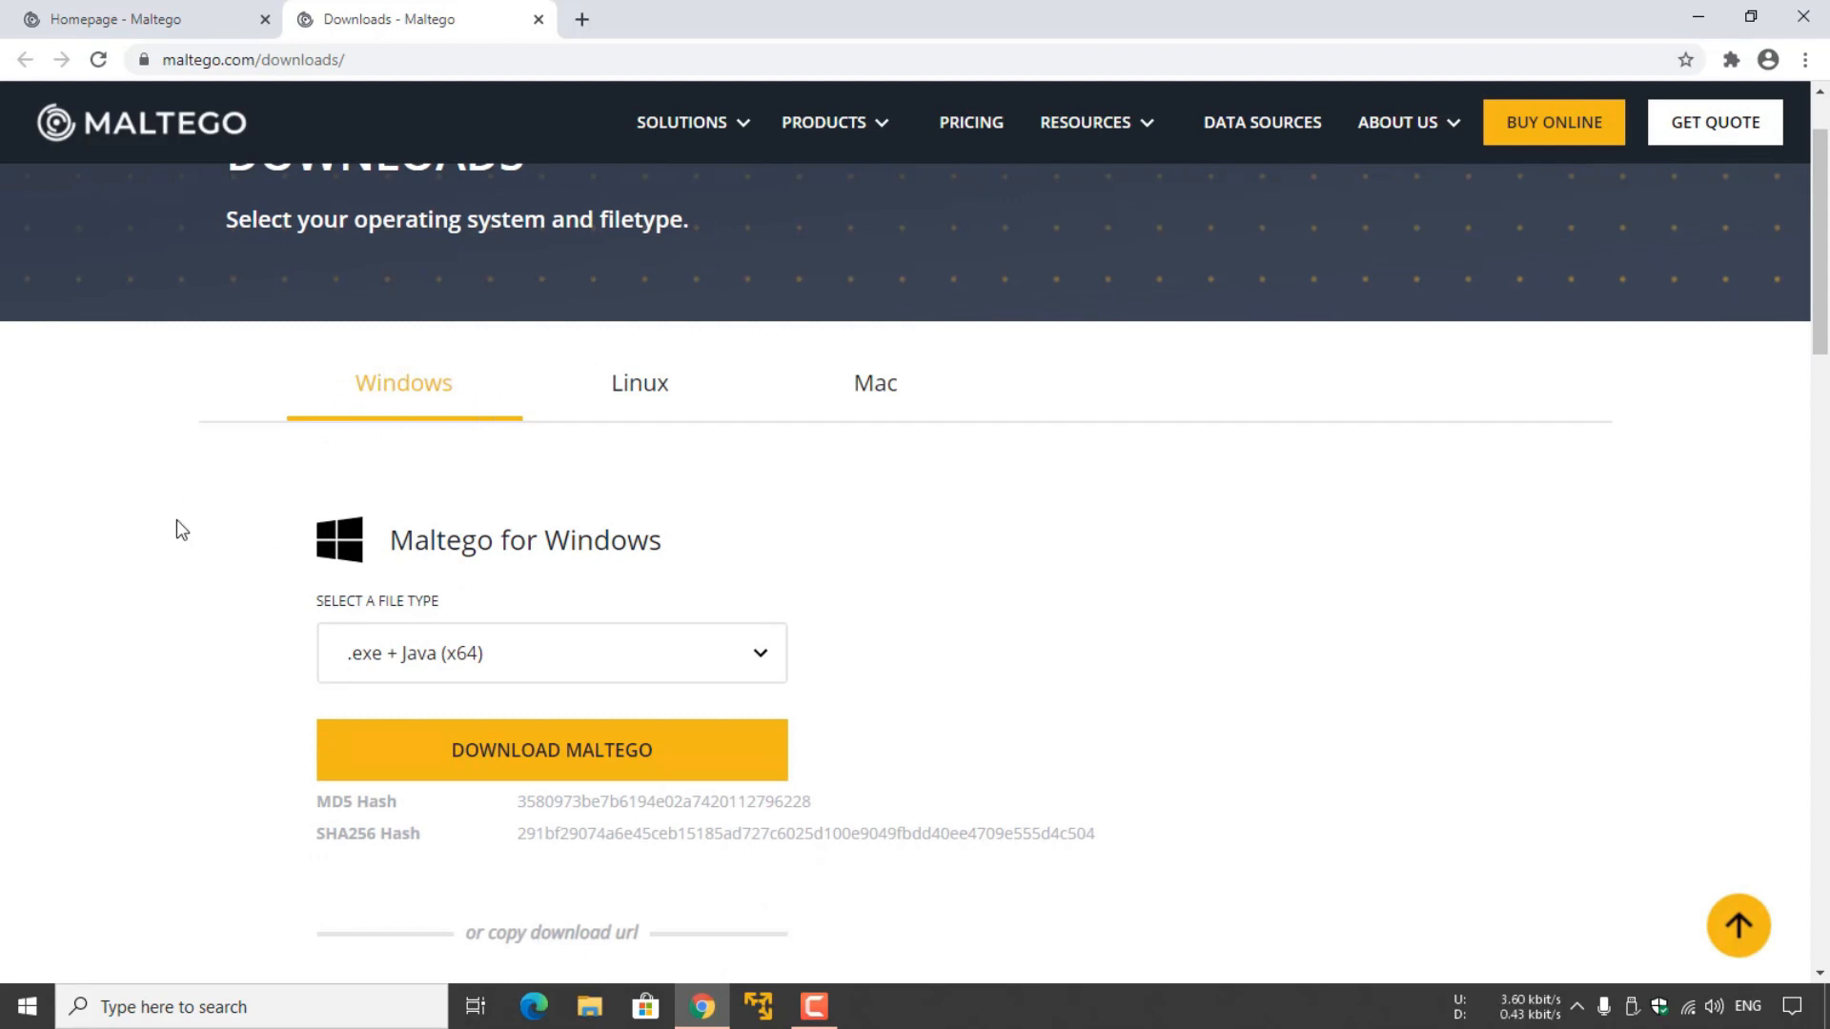
click(724, 658)
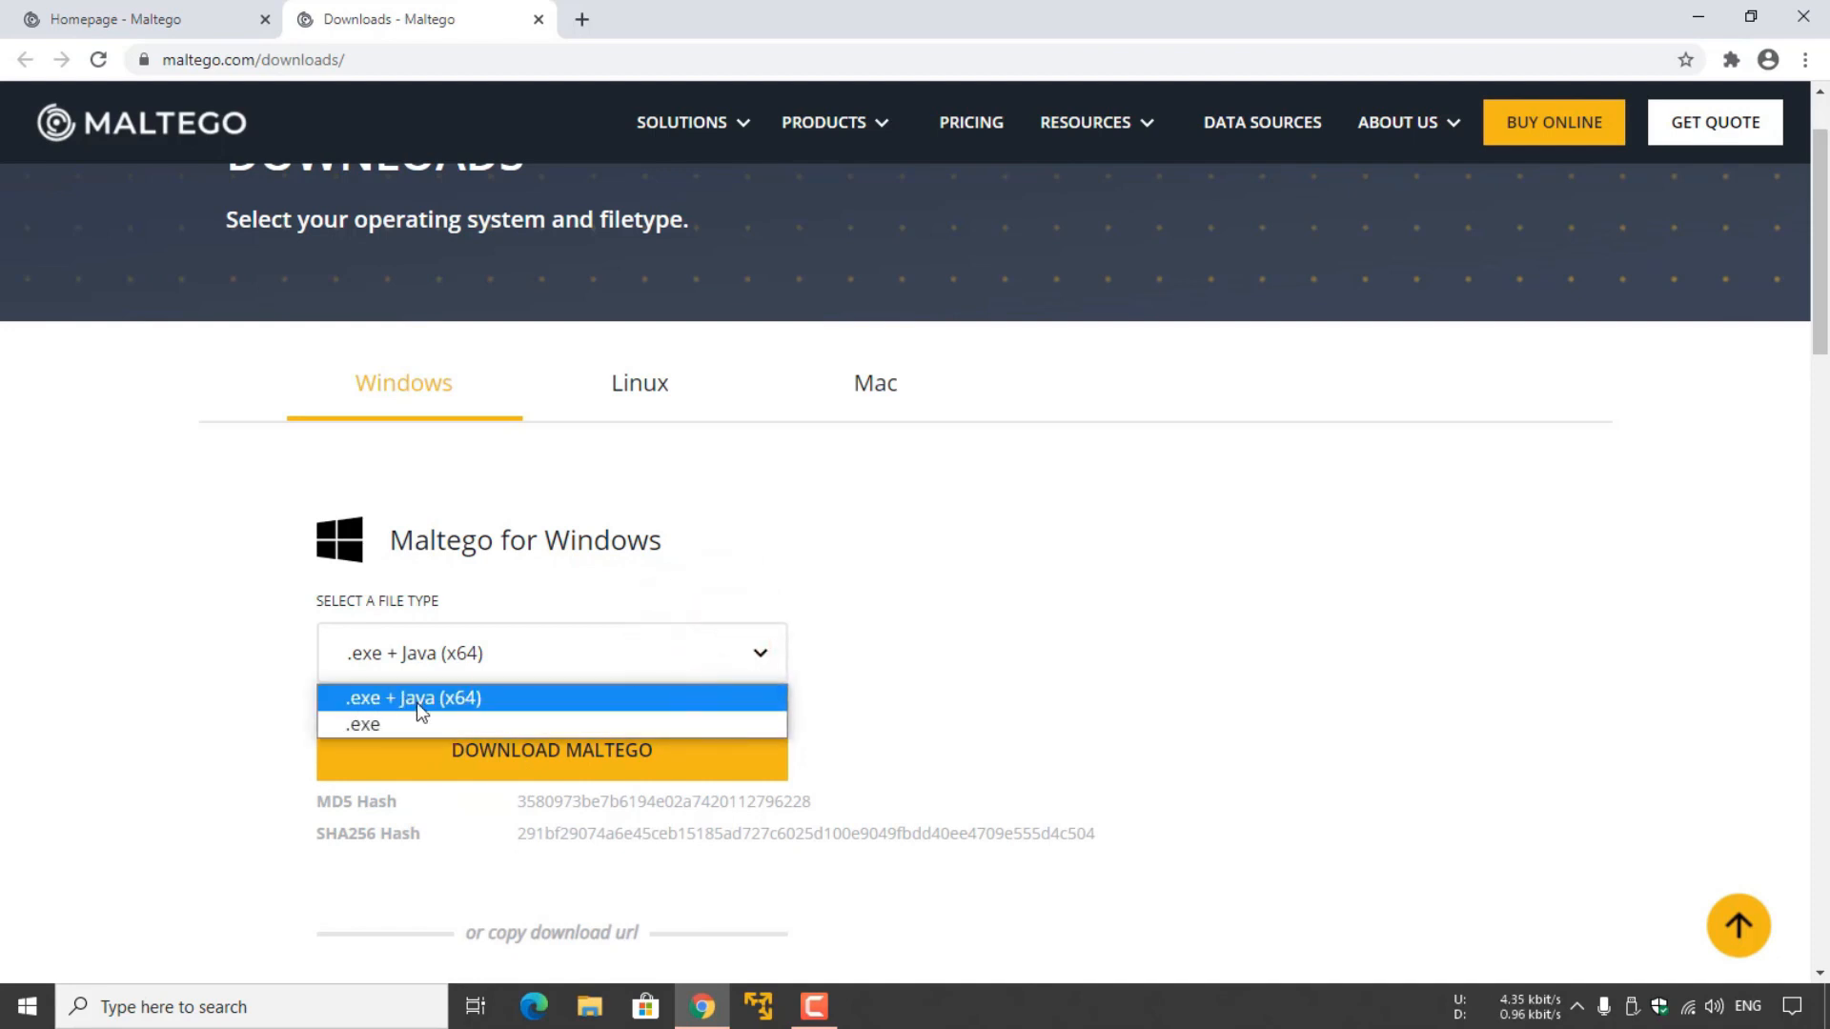
click(752, 665)
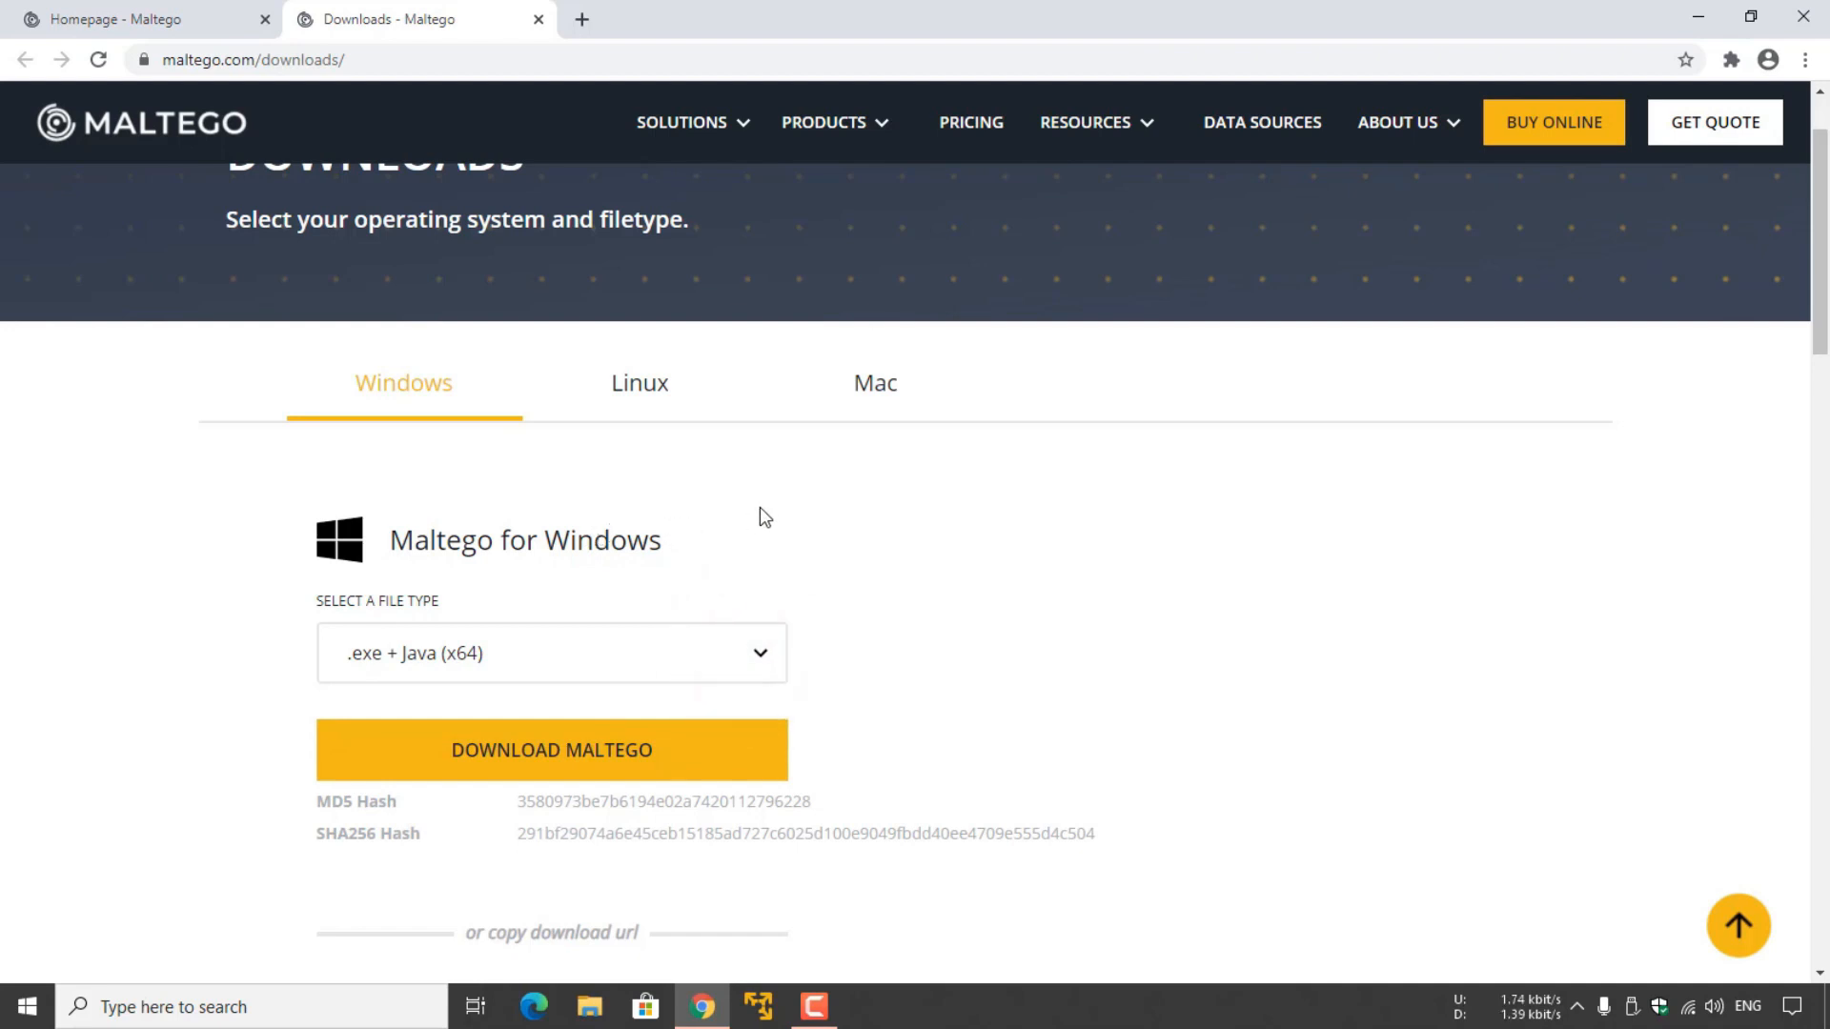
scroll(858, 506, up, 1)
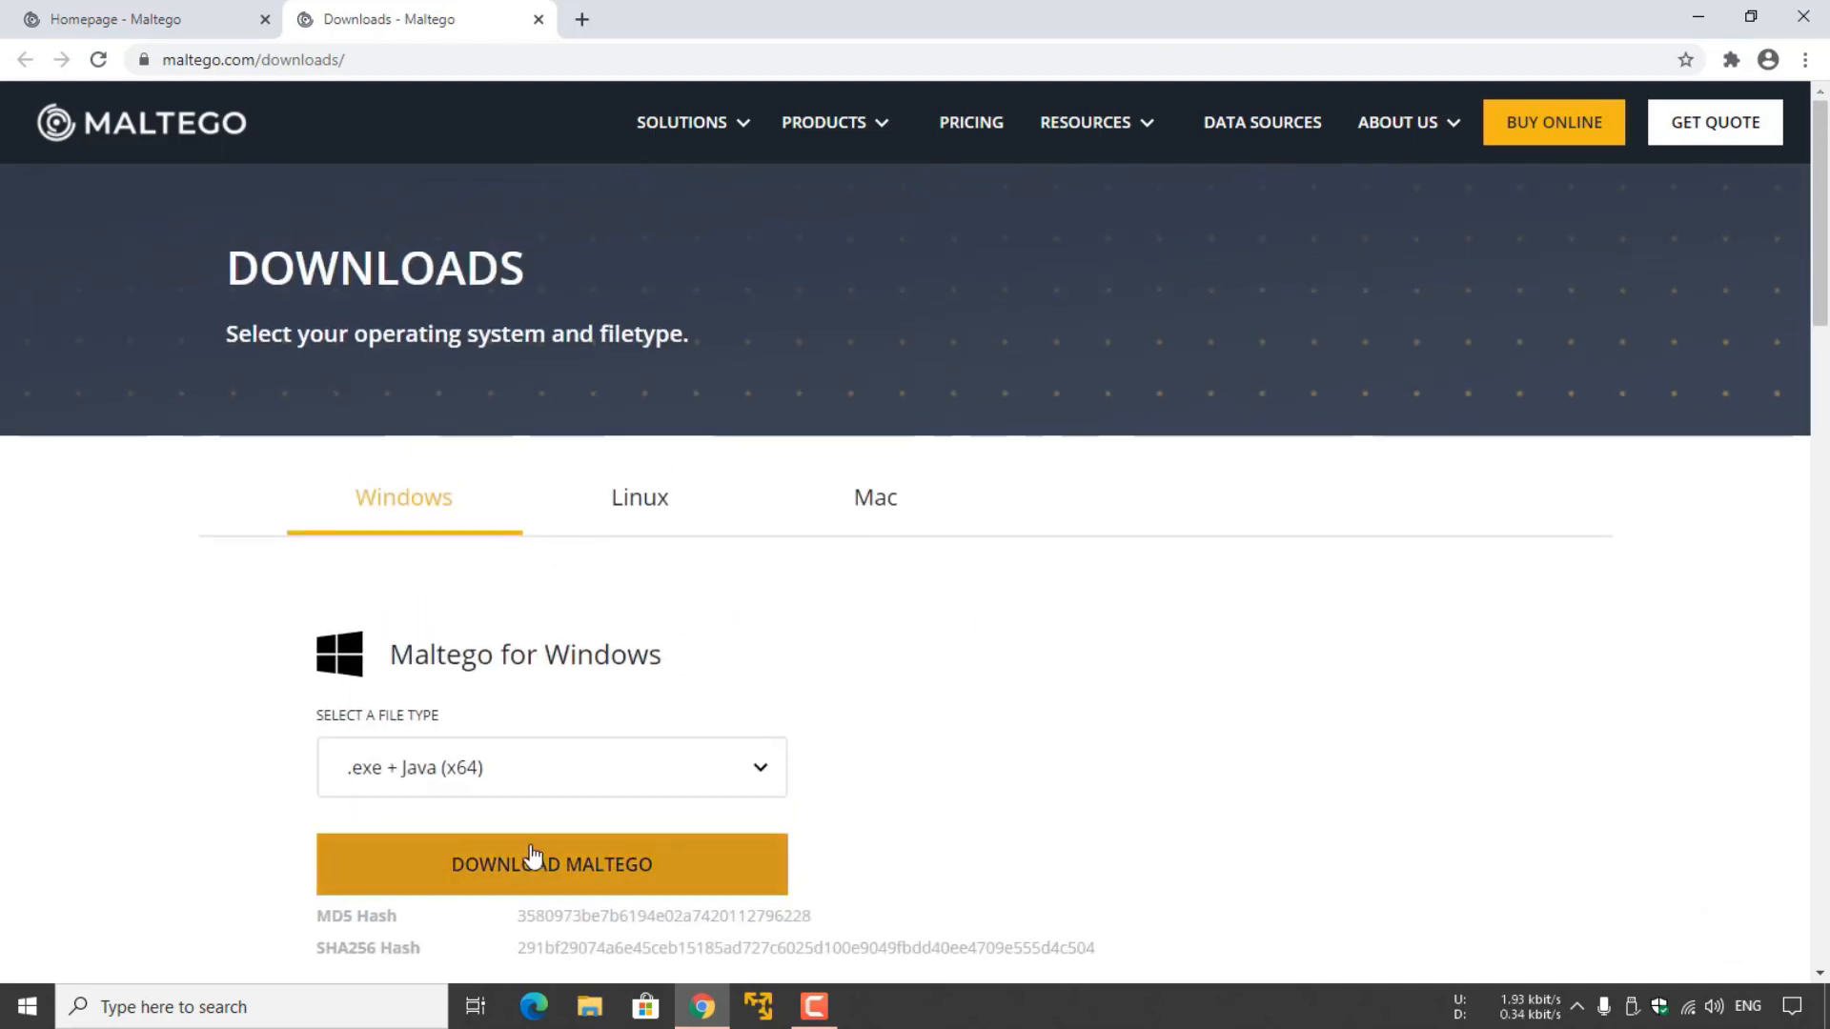
click(568, 875)
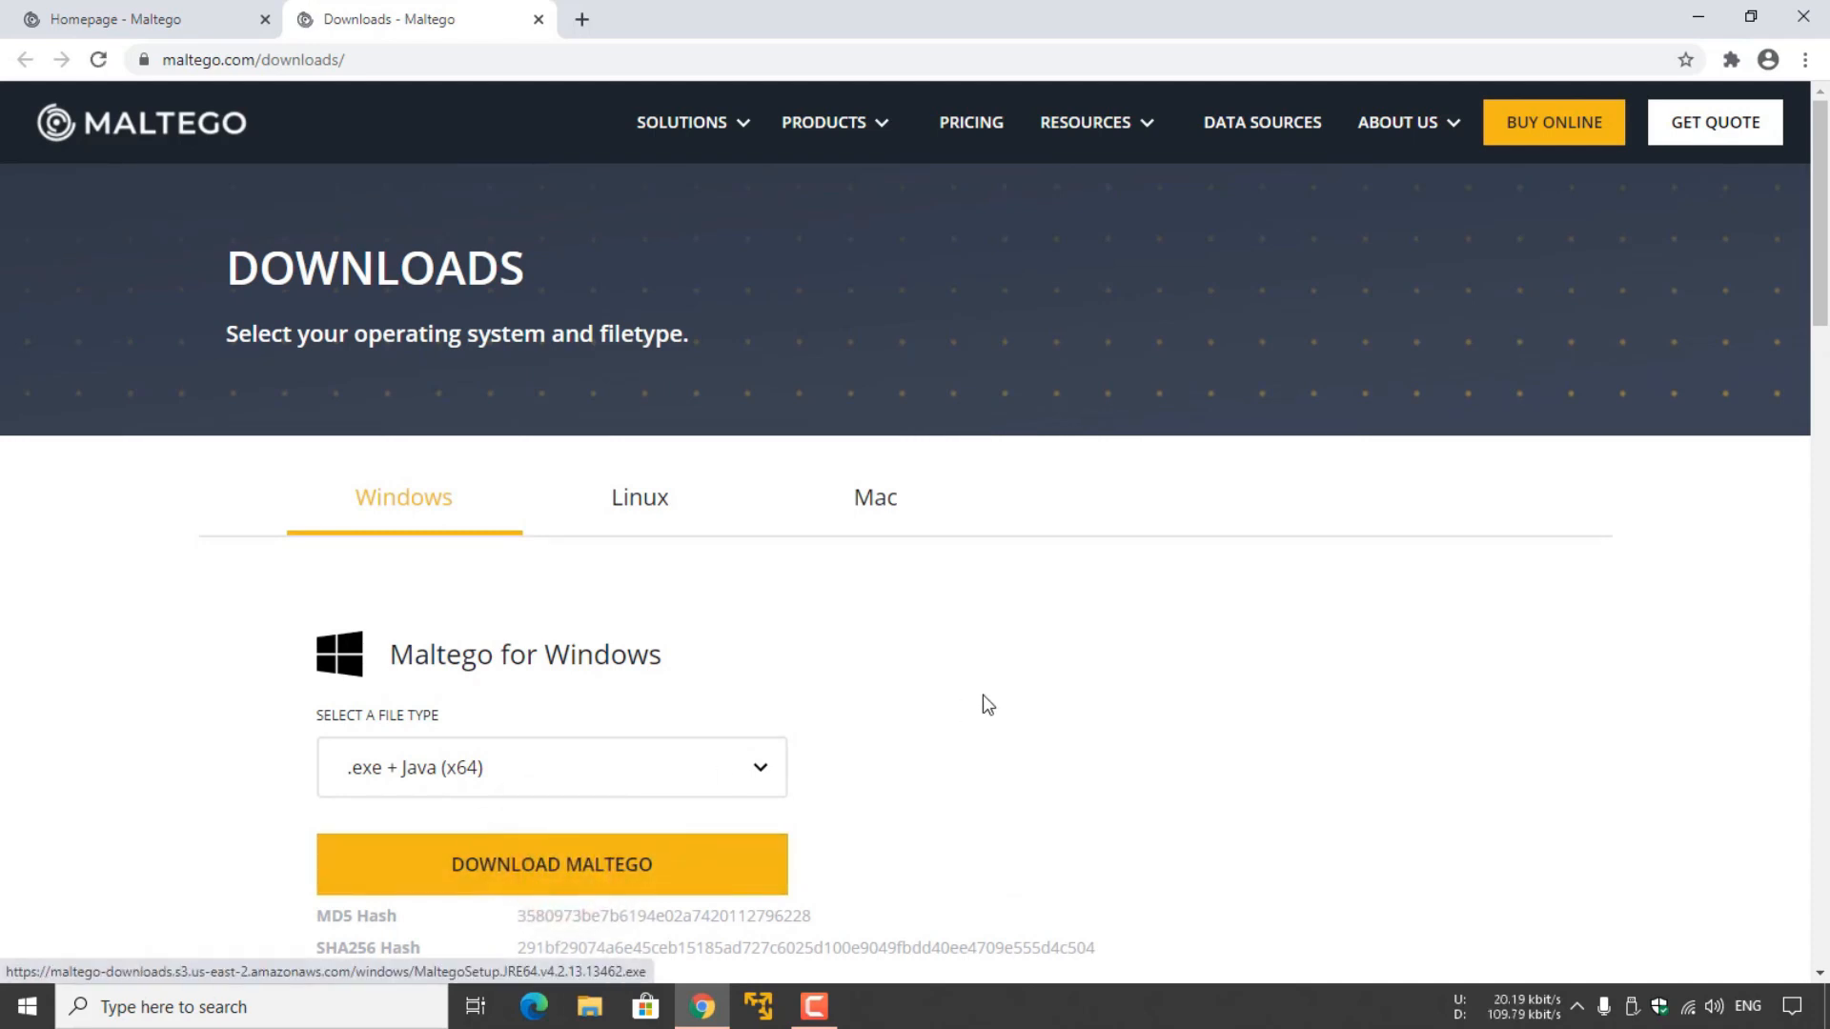
click(243, 953)
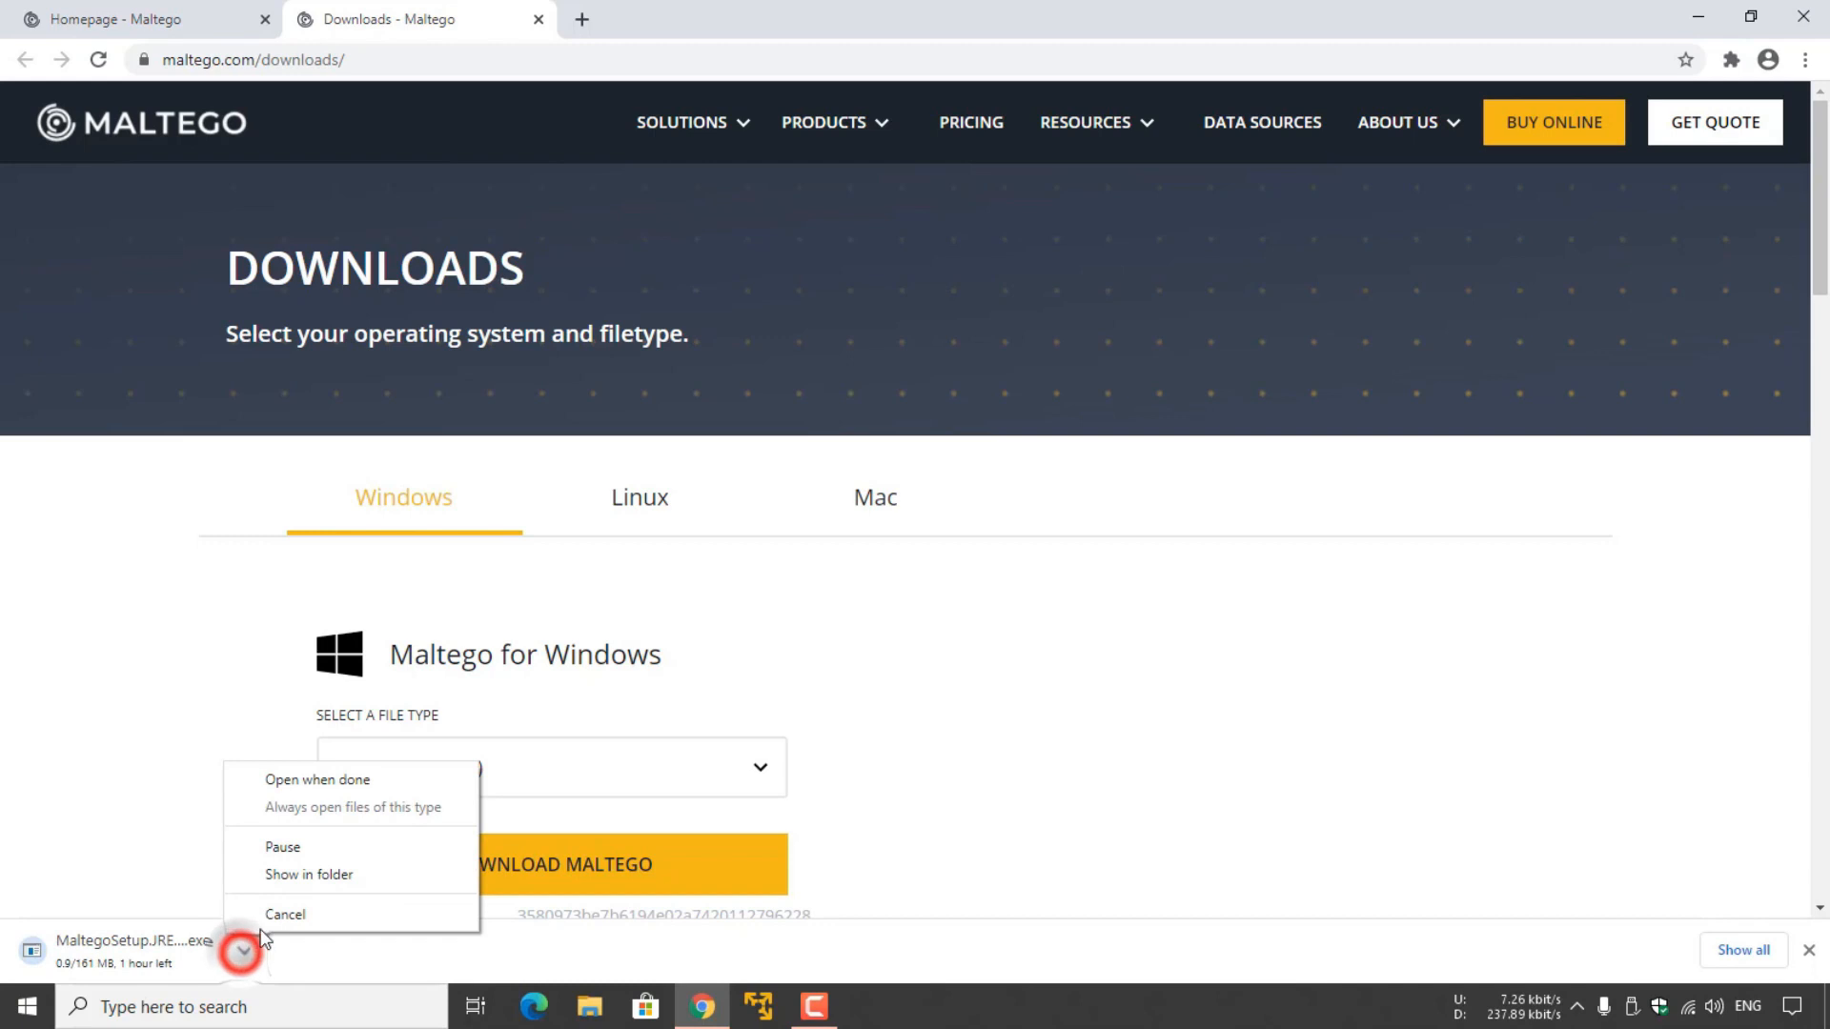
click(306, 904)
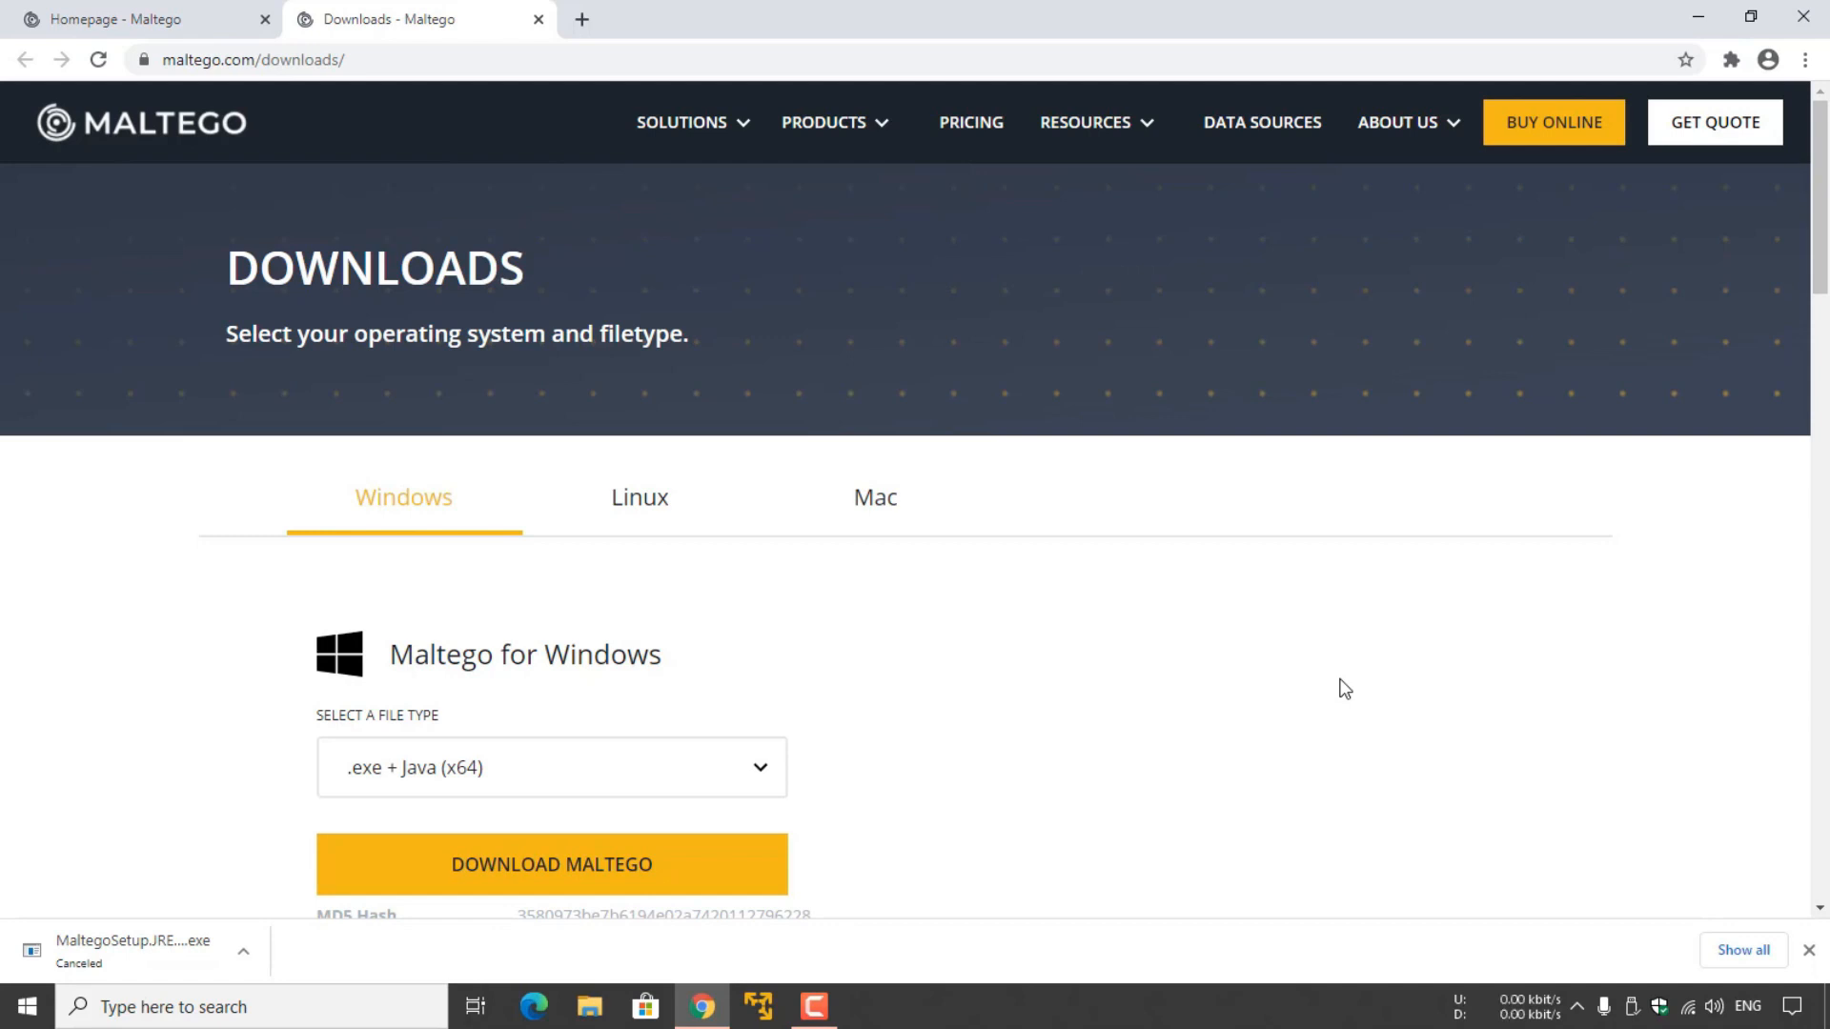
Search Windows for "maltego" and launch the installed Maltego desktop application.
click(272, 1007)
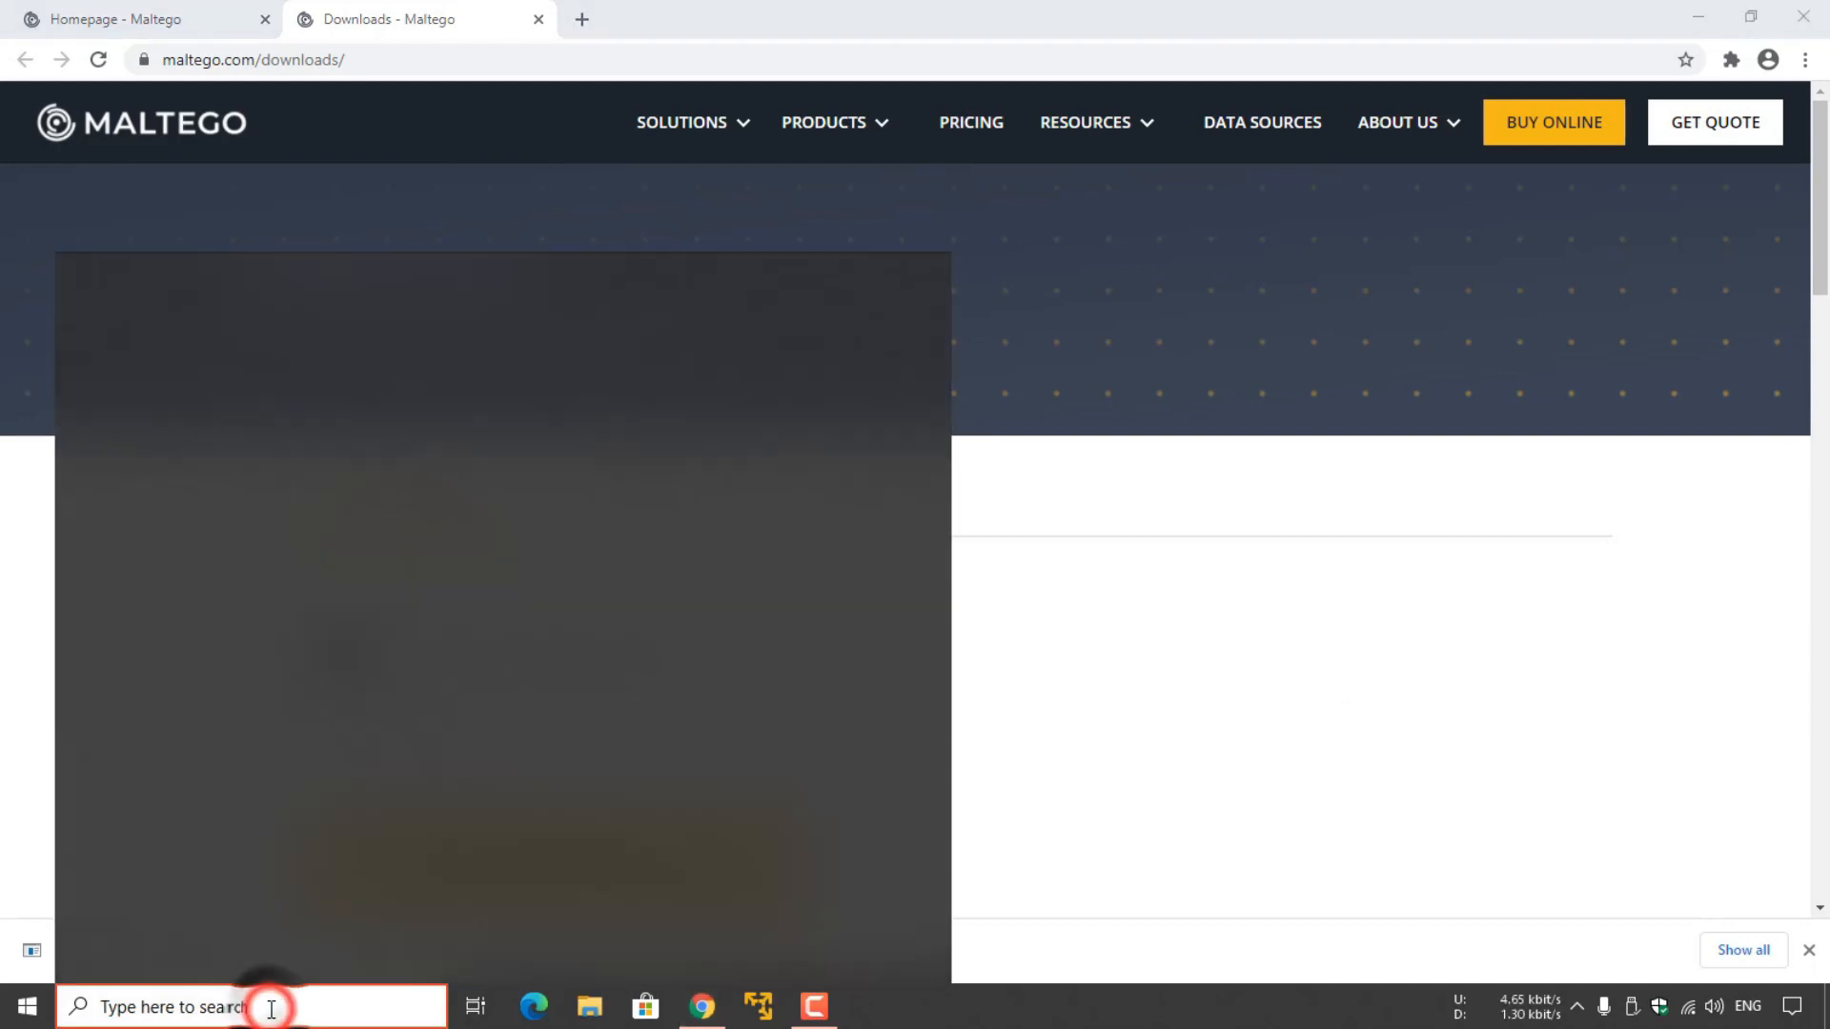
text(maltego)
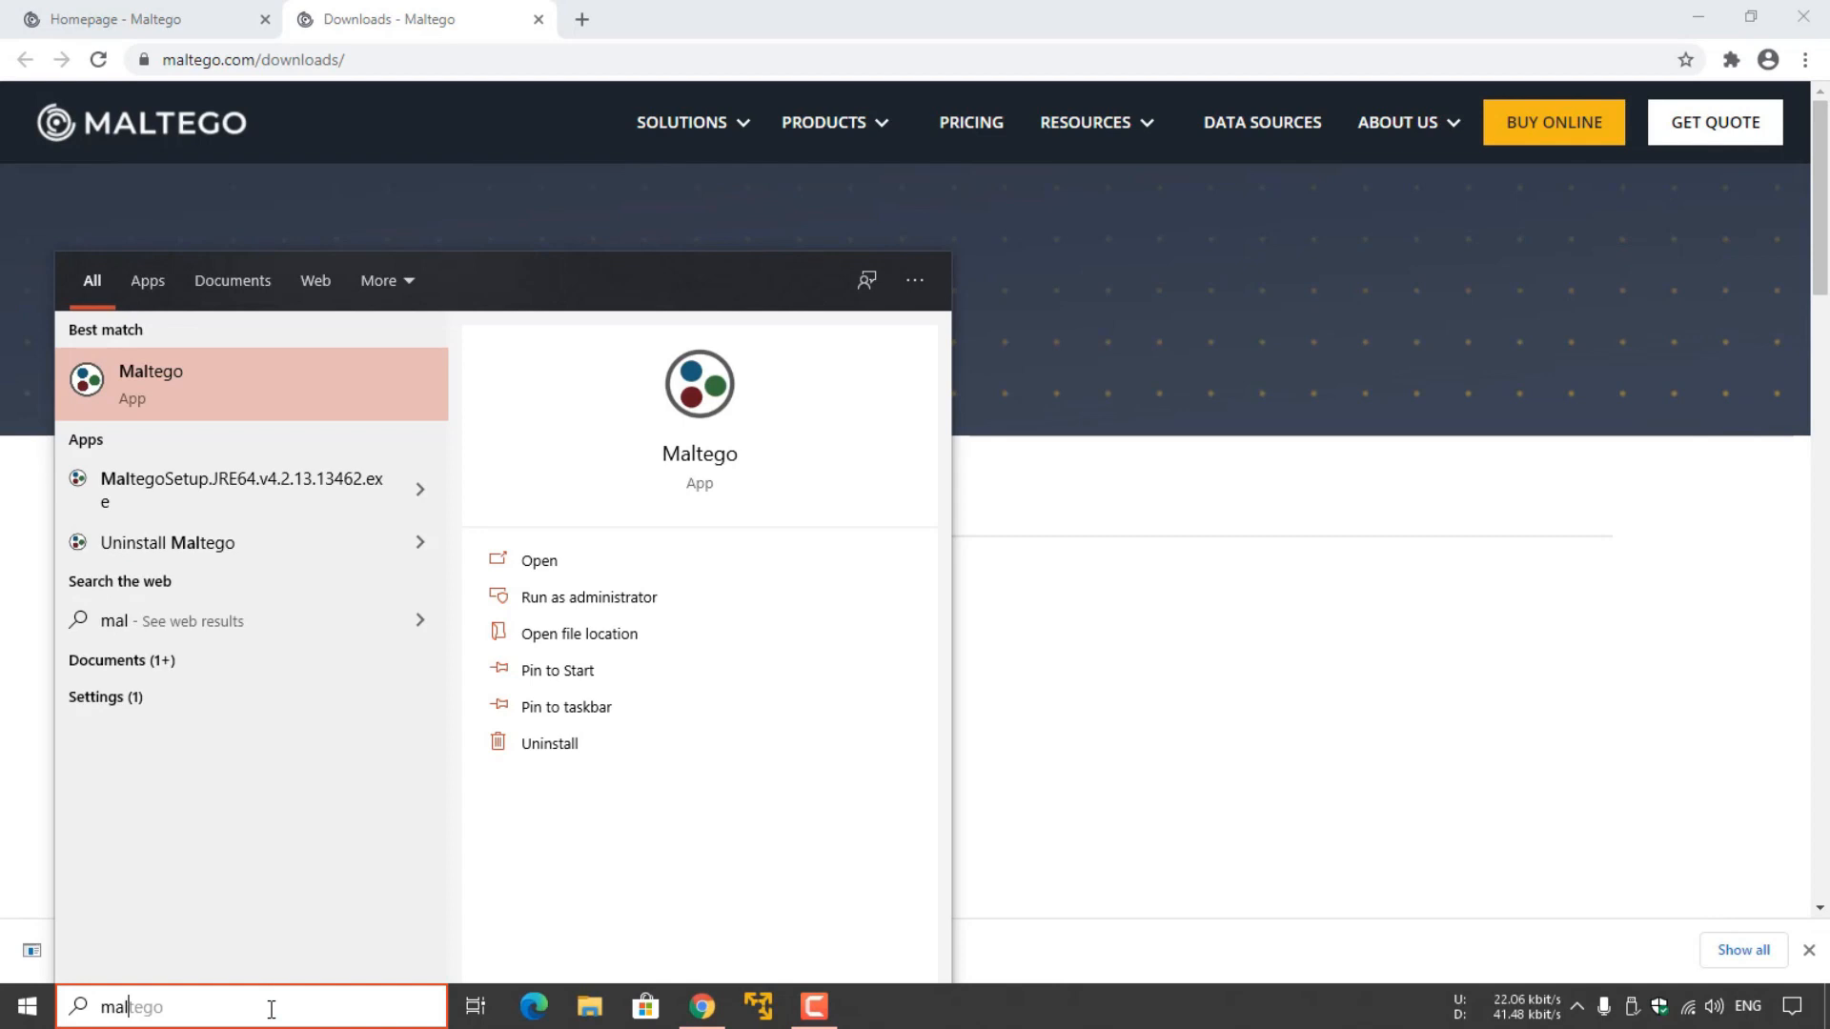
key(Return)
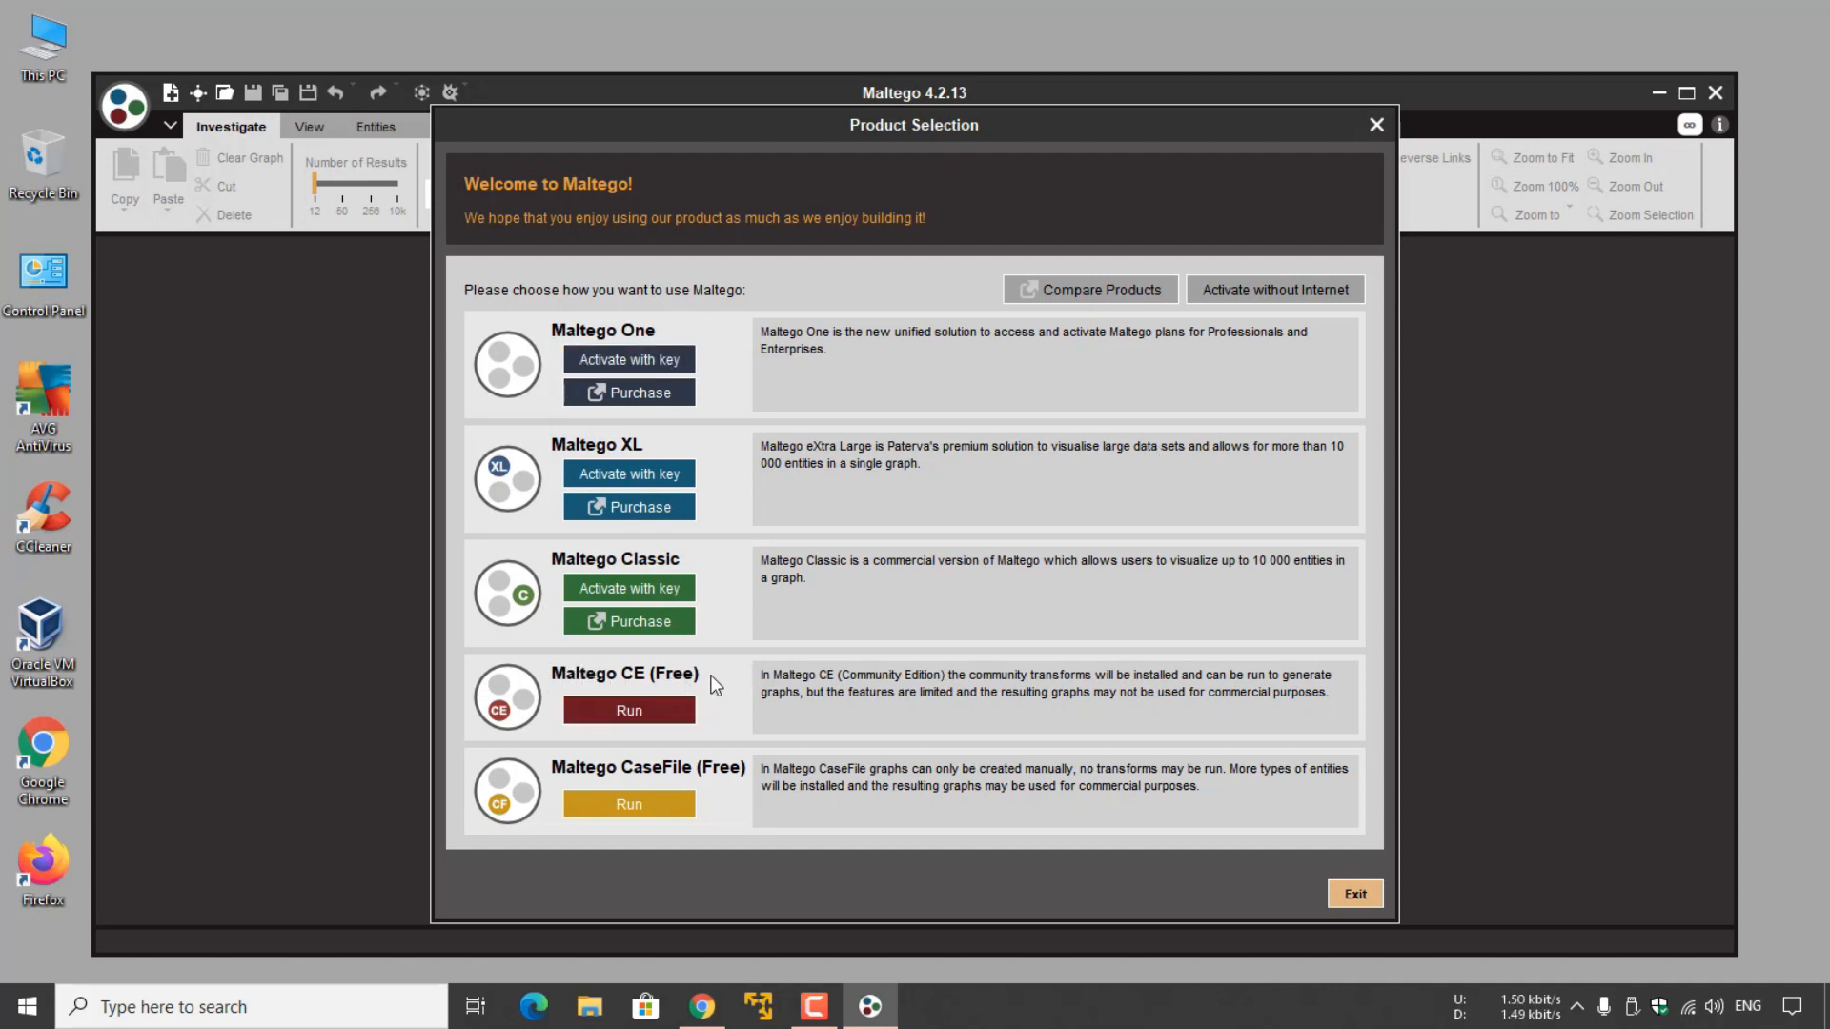
Run the Maltego CE (Free) edition and accept its license agreement.
click(633, 713)
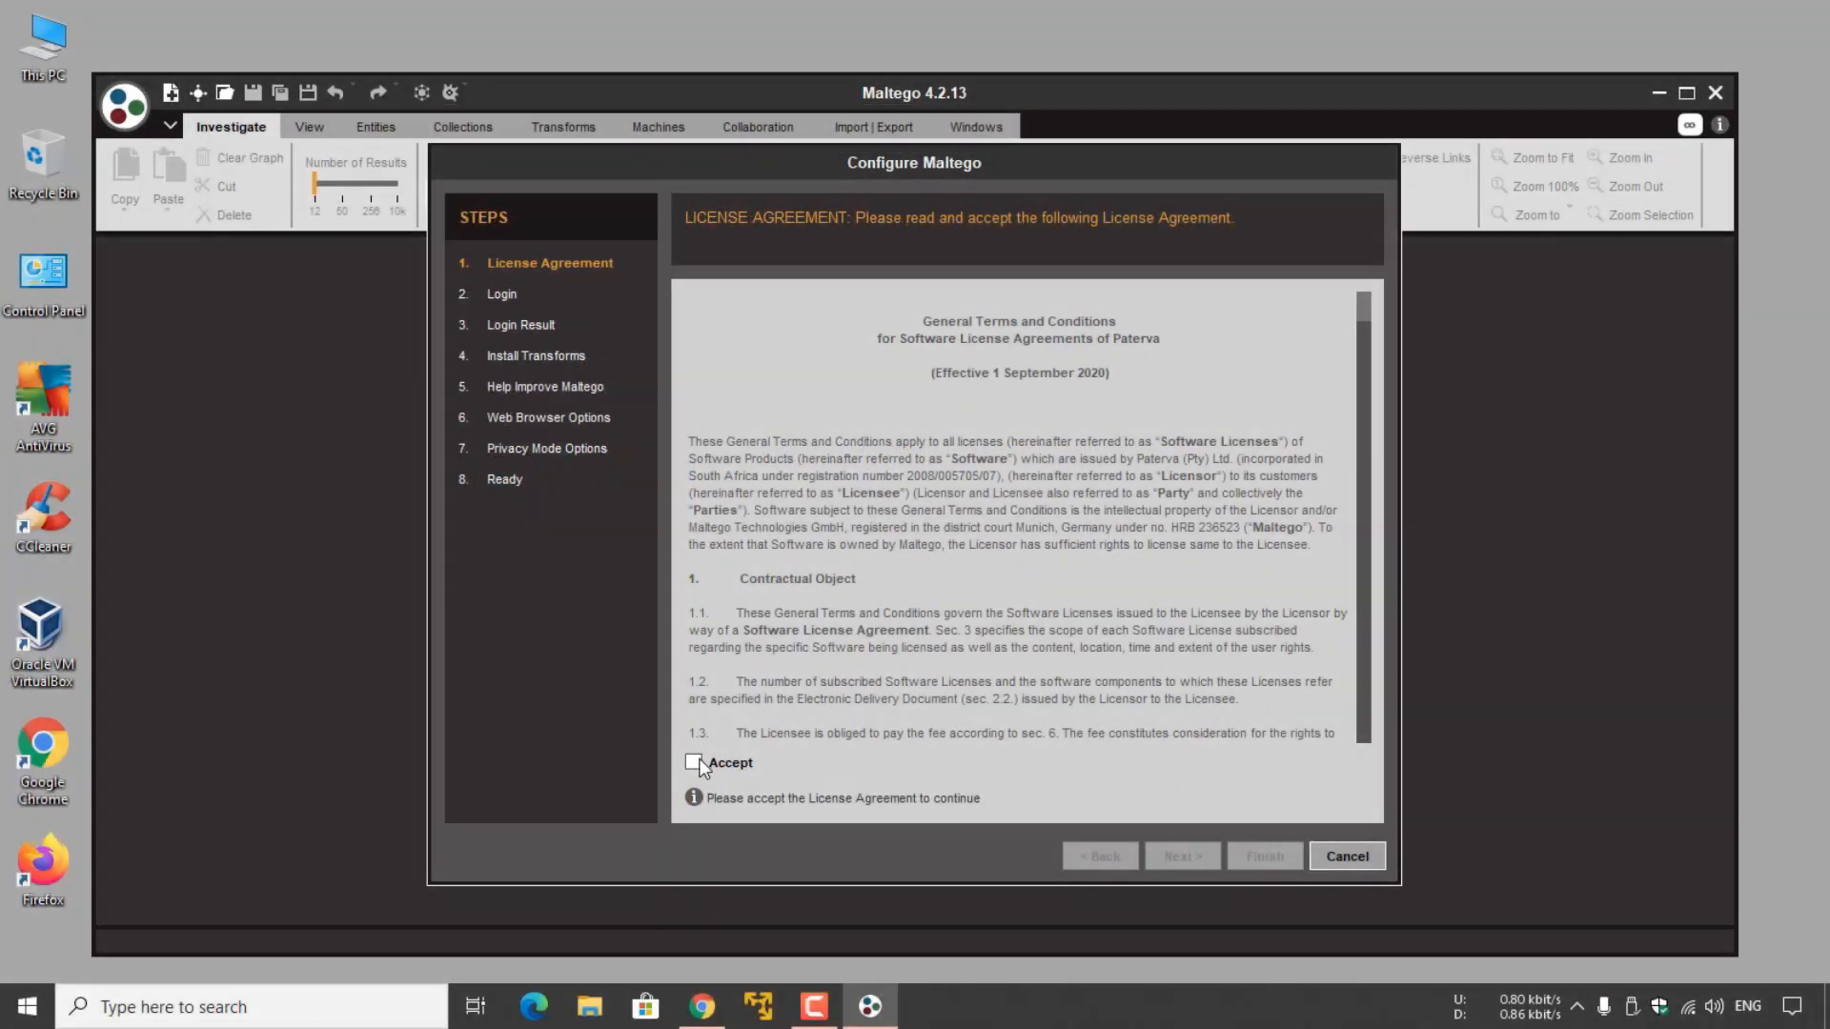
click(695, 765)
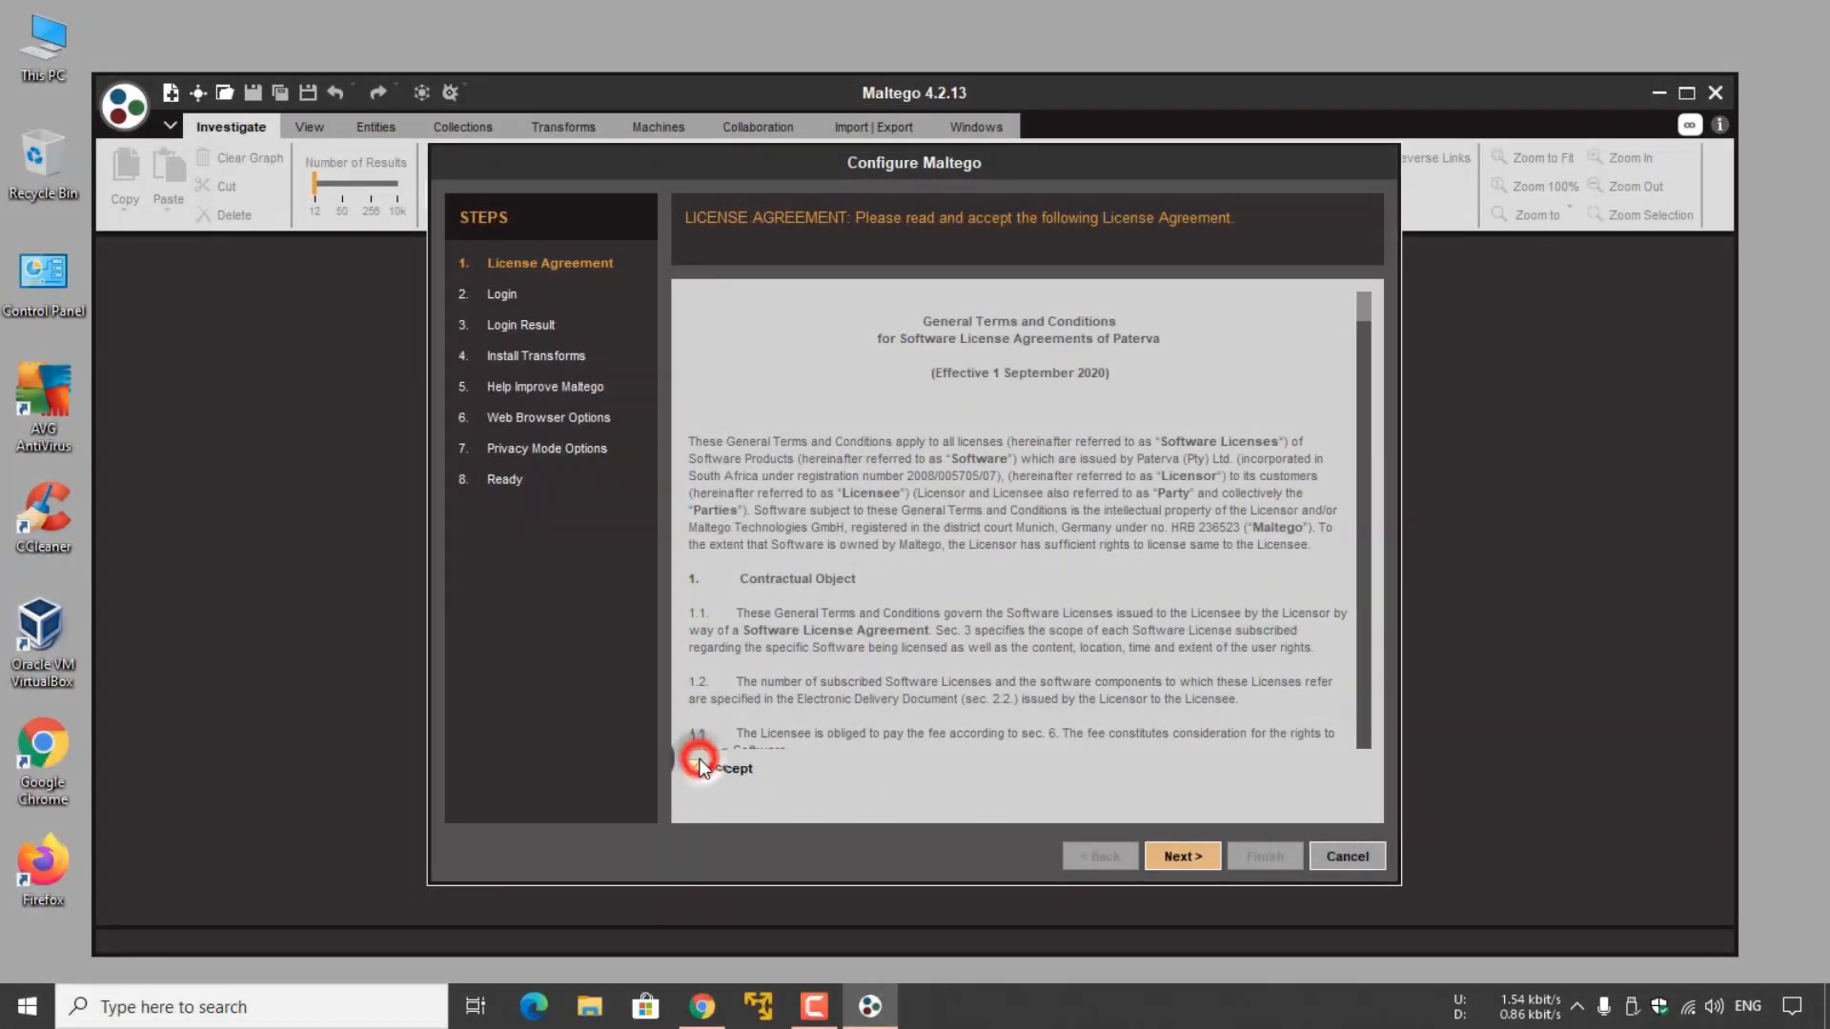
click(1182, 855)
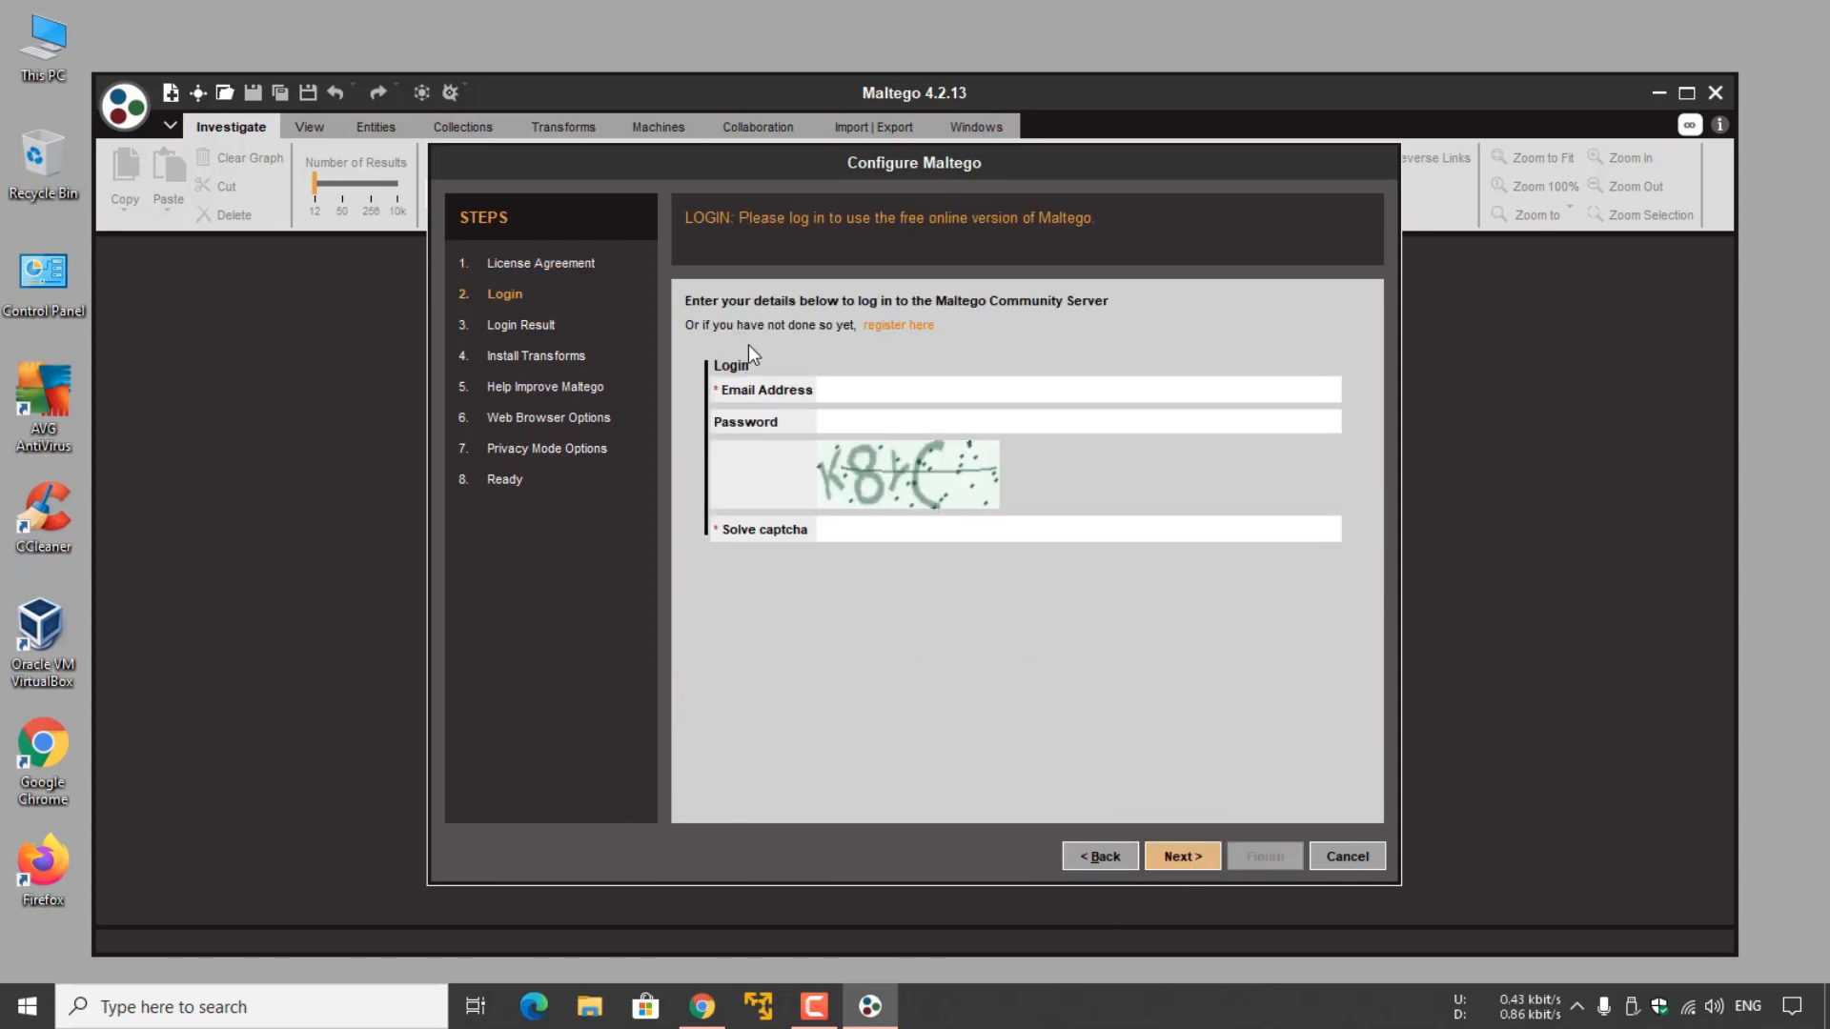
Log in to the Maltego Community Server with the account's e-mail address, password and the captcha solution.
click(863, 389)
click(870, 419)
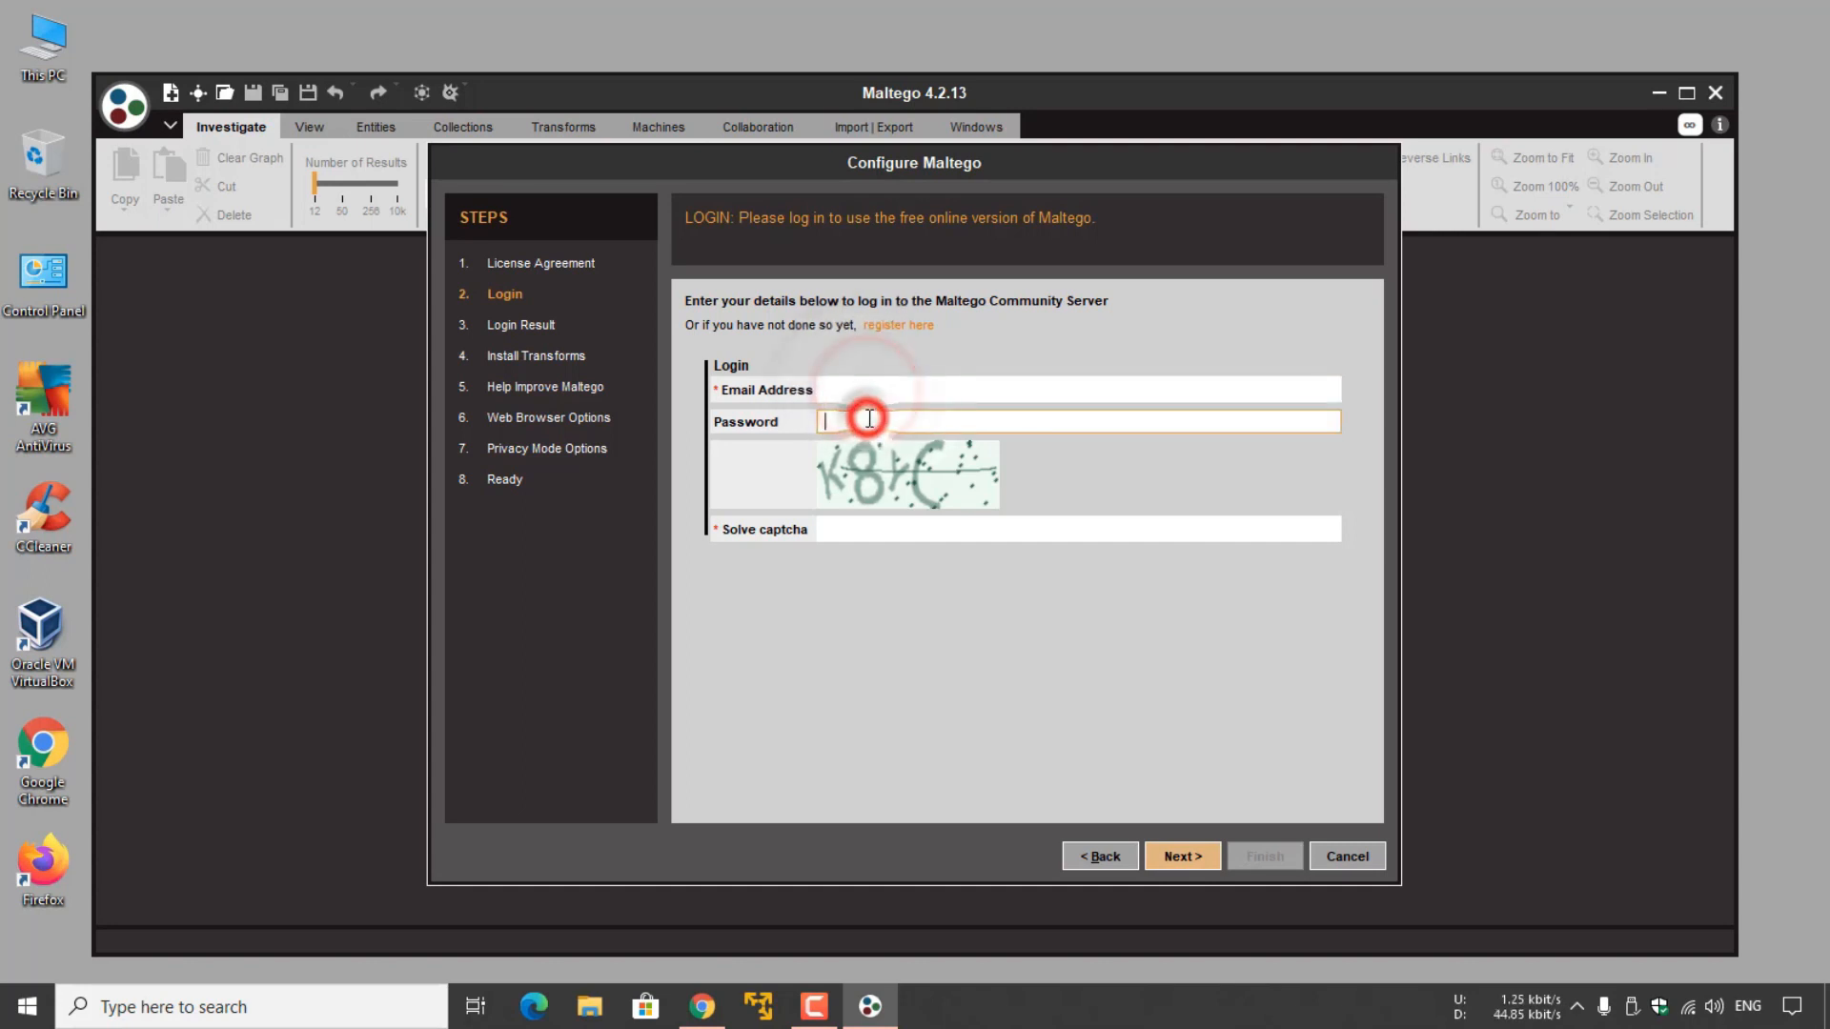
click(863, 359)
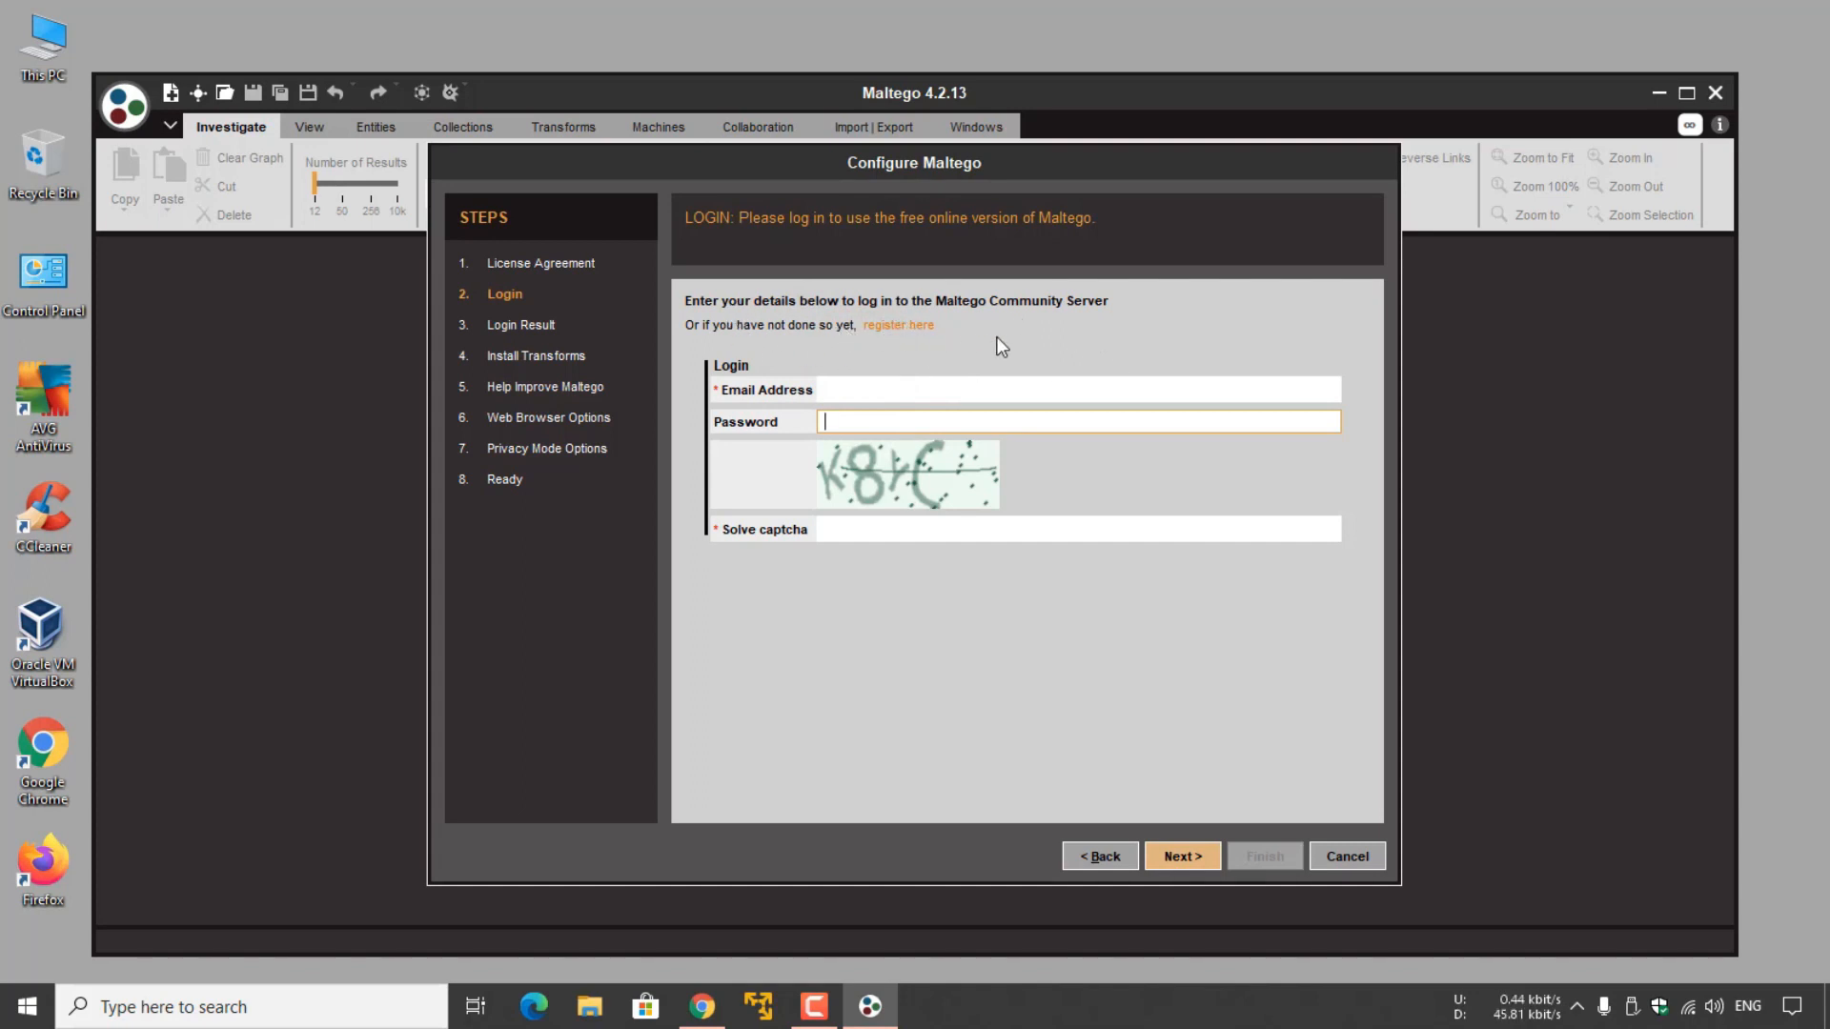
click(933, 384)
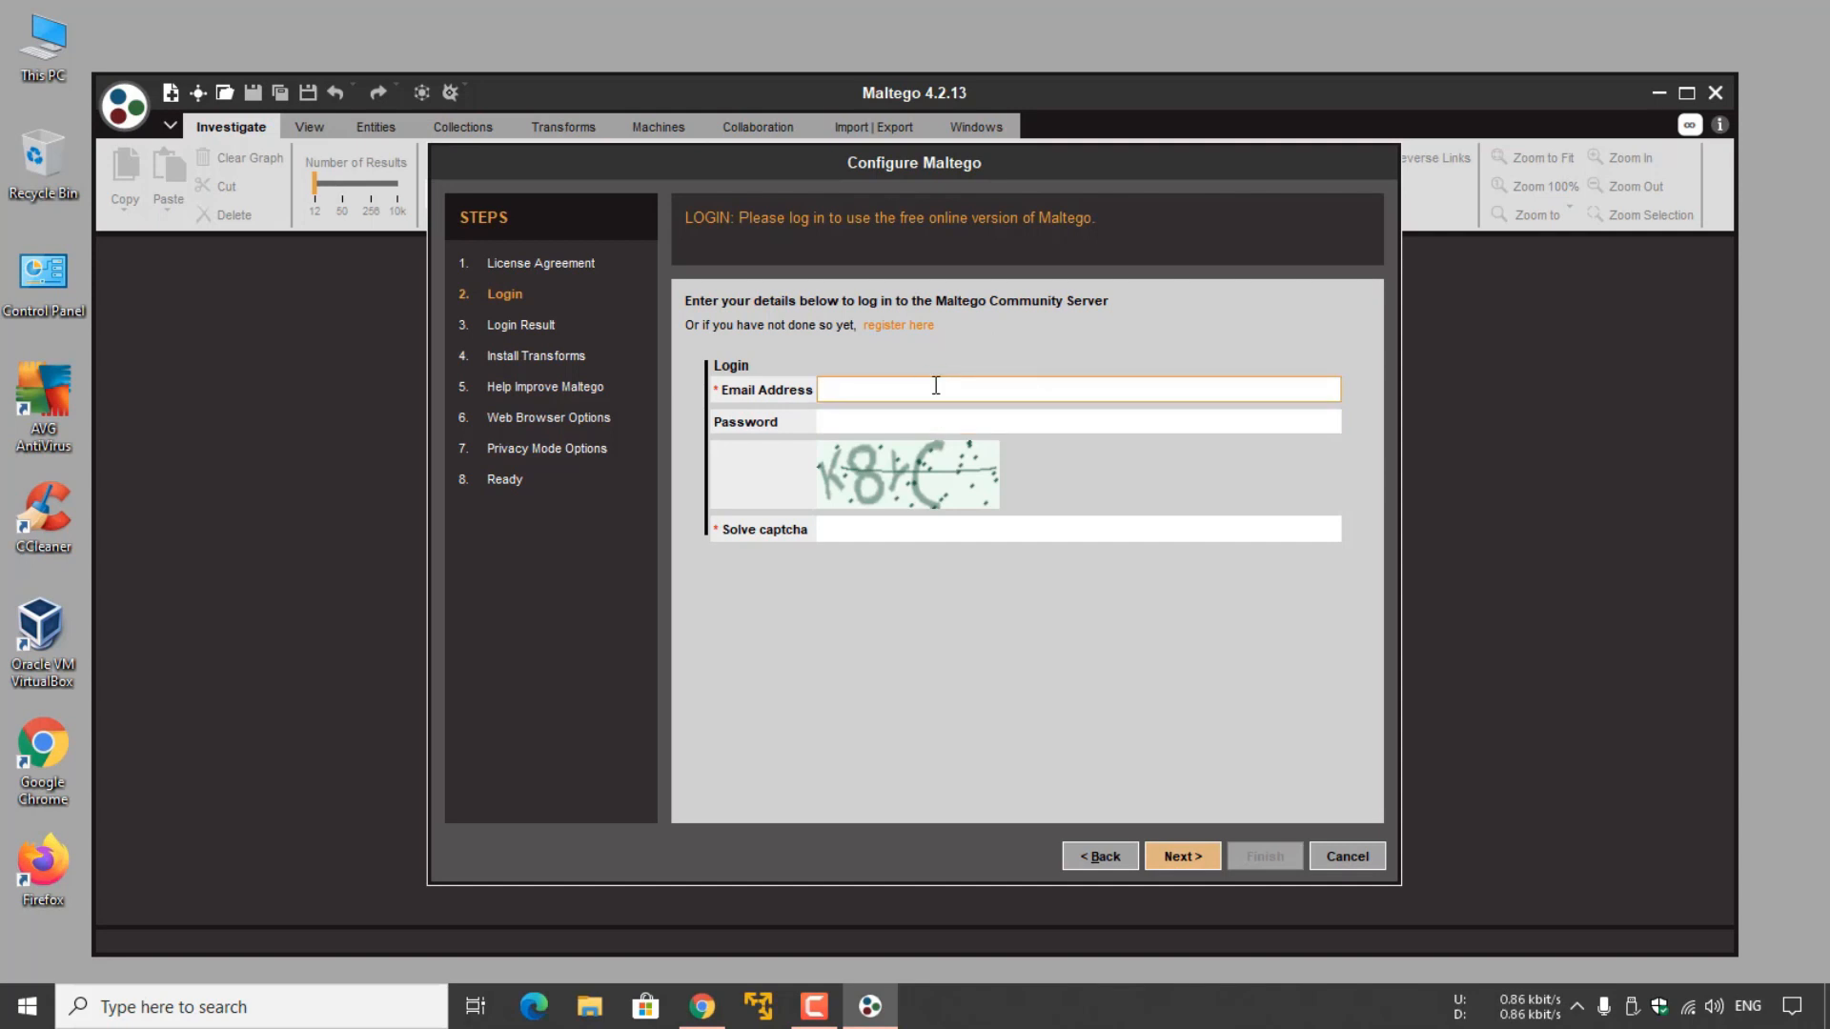
click(874, 421)
click(875, 526)
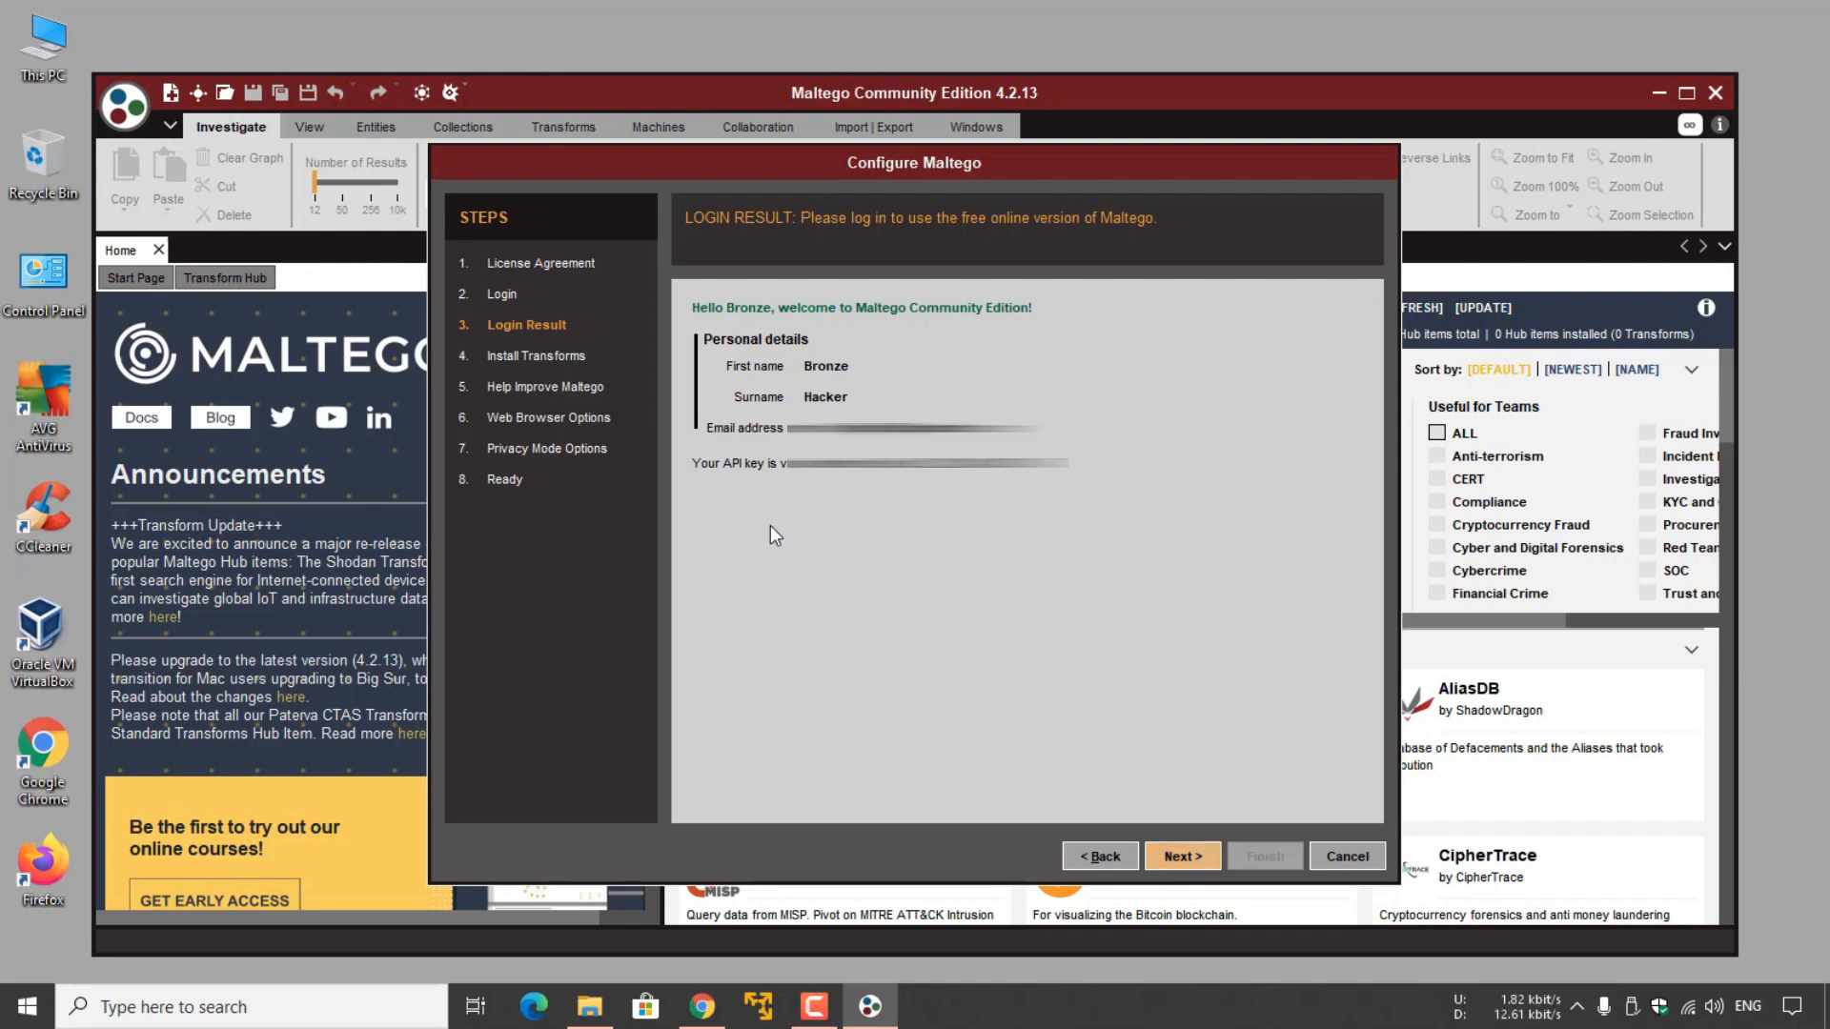
Continue past the login result, install the transforms and enable automatic sending of error reports.
click(1181, 857)
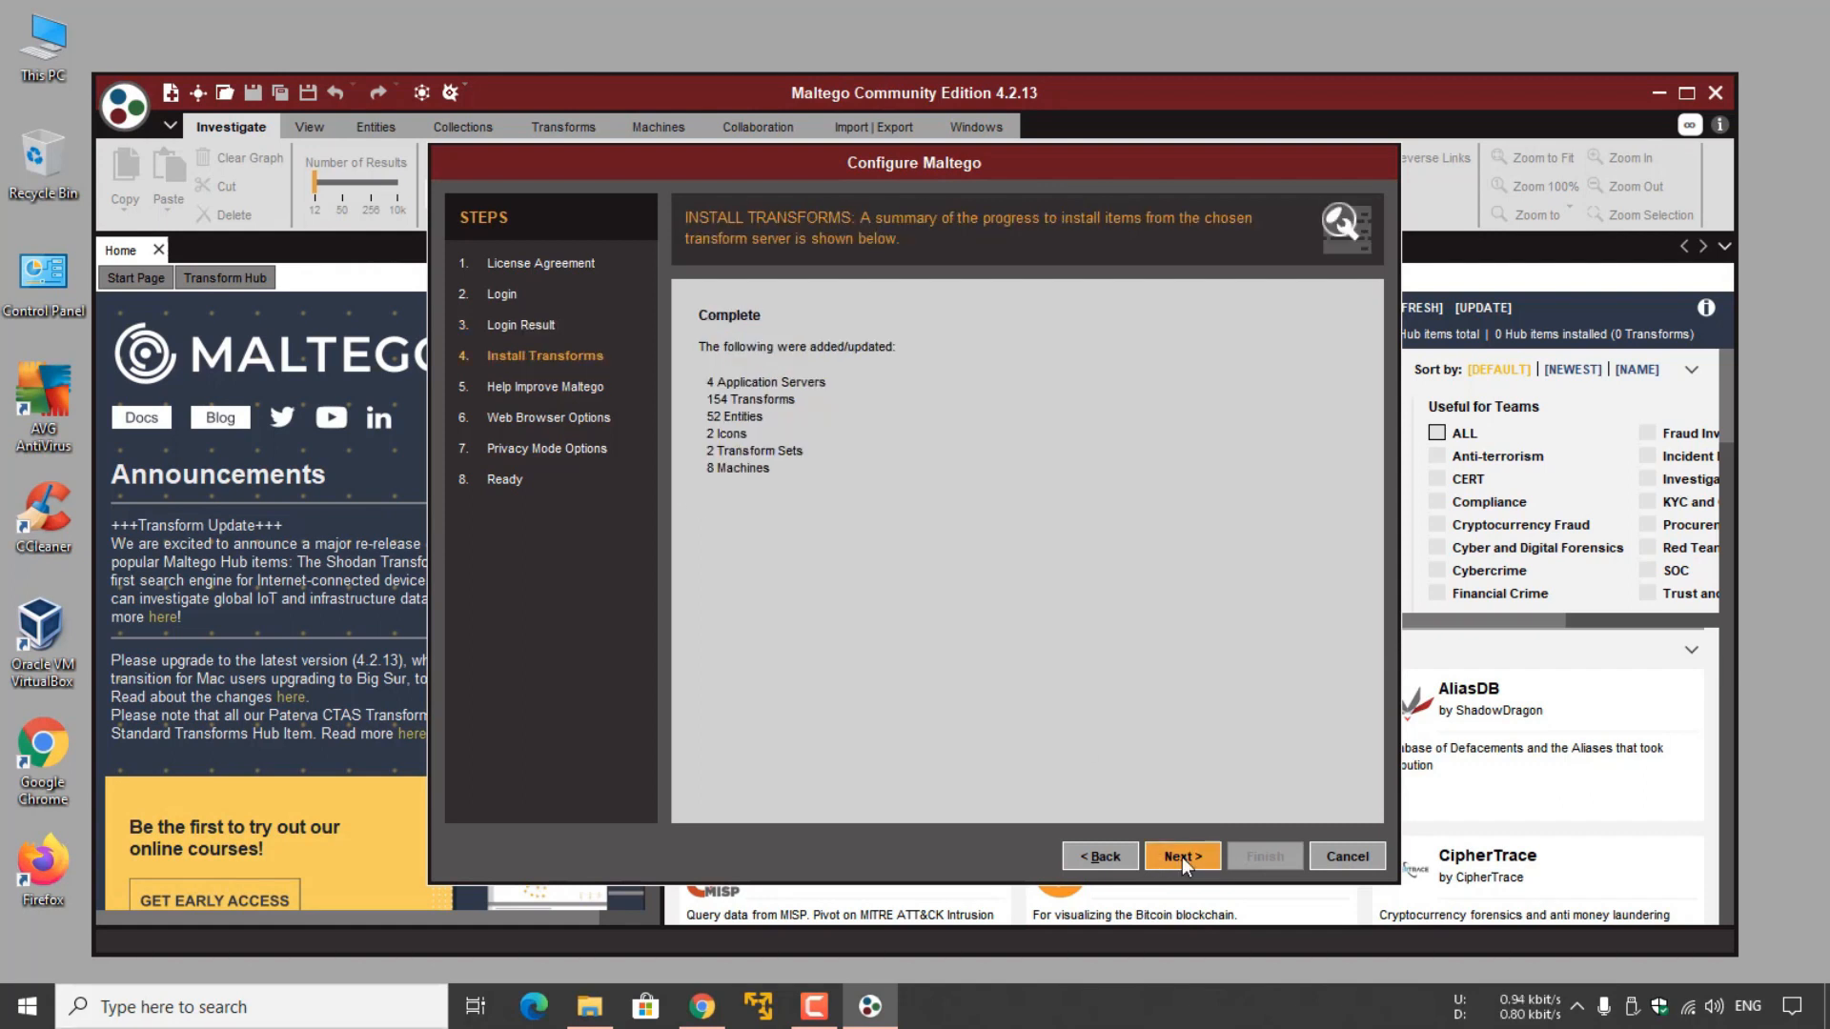
click(1182, 856)
click(701, 305)
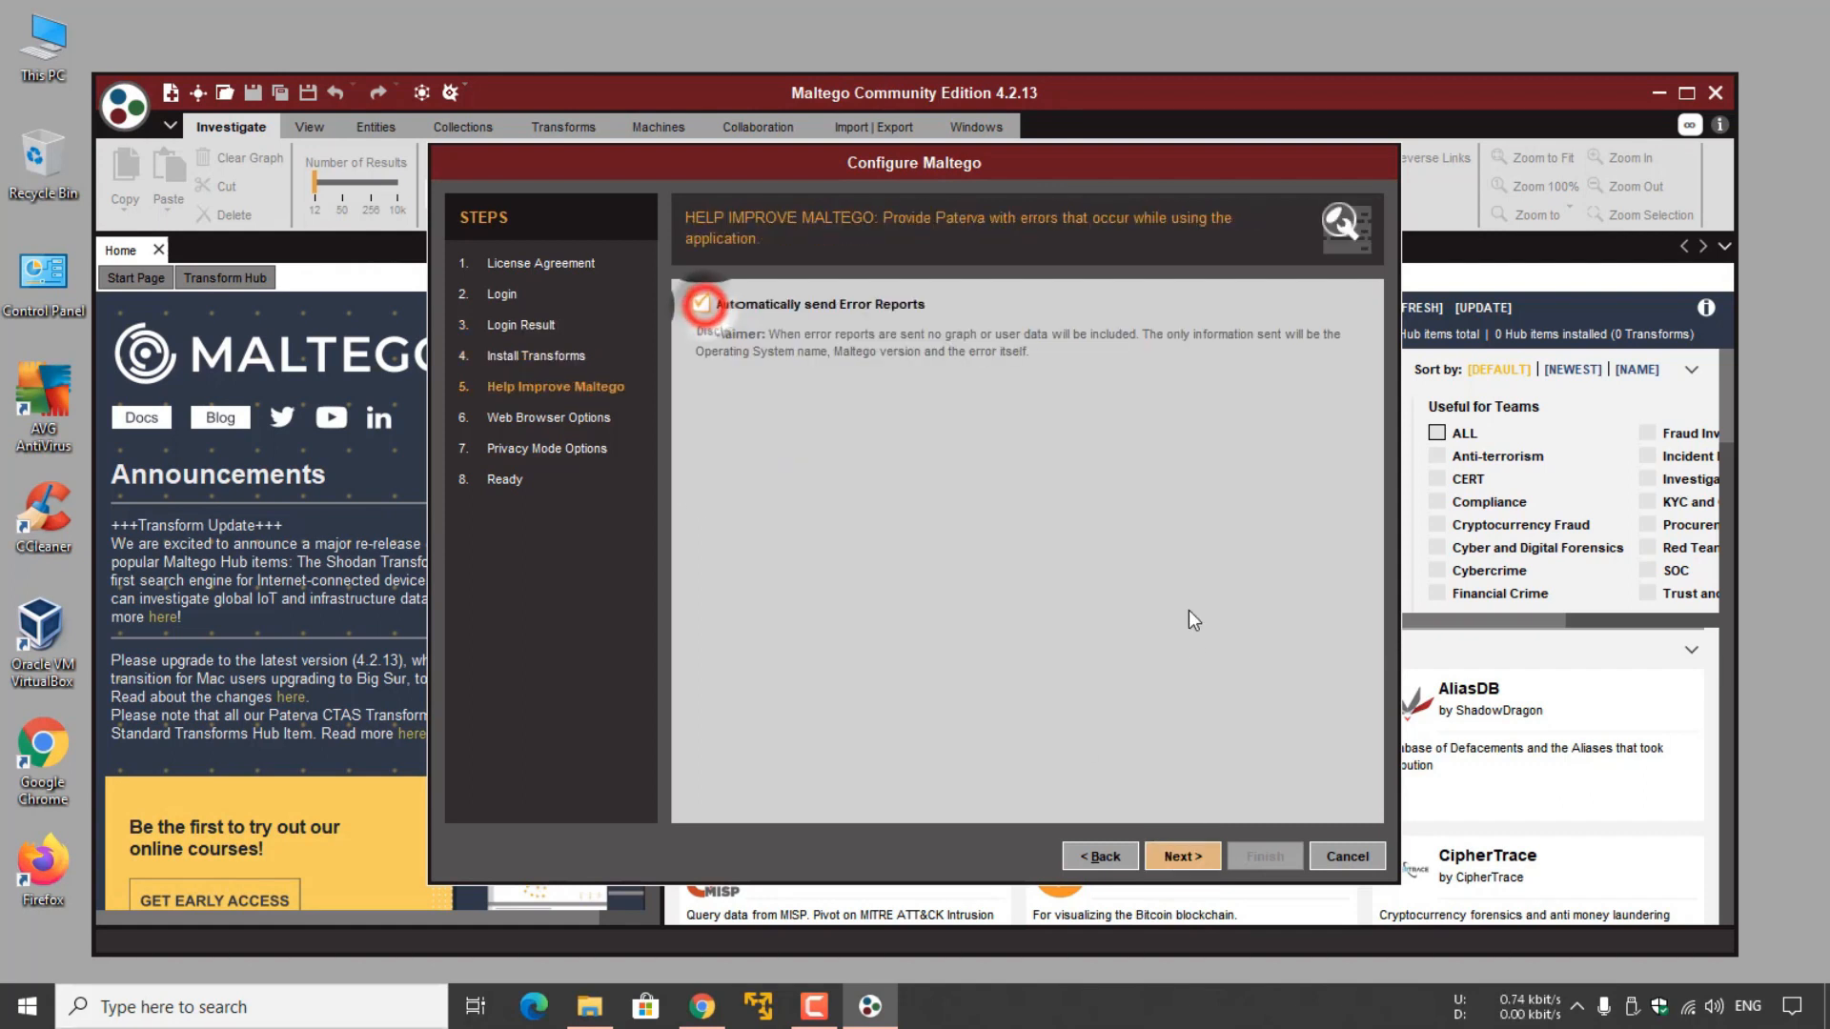
click(1181, 856)
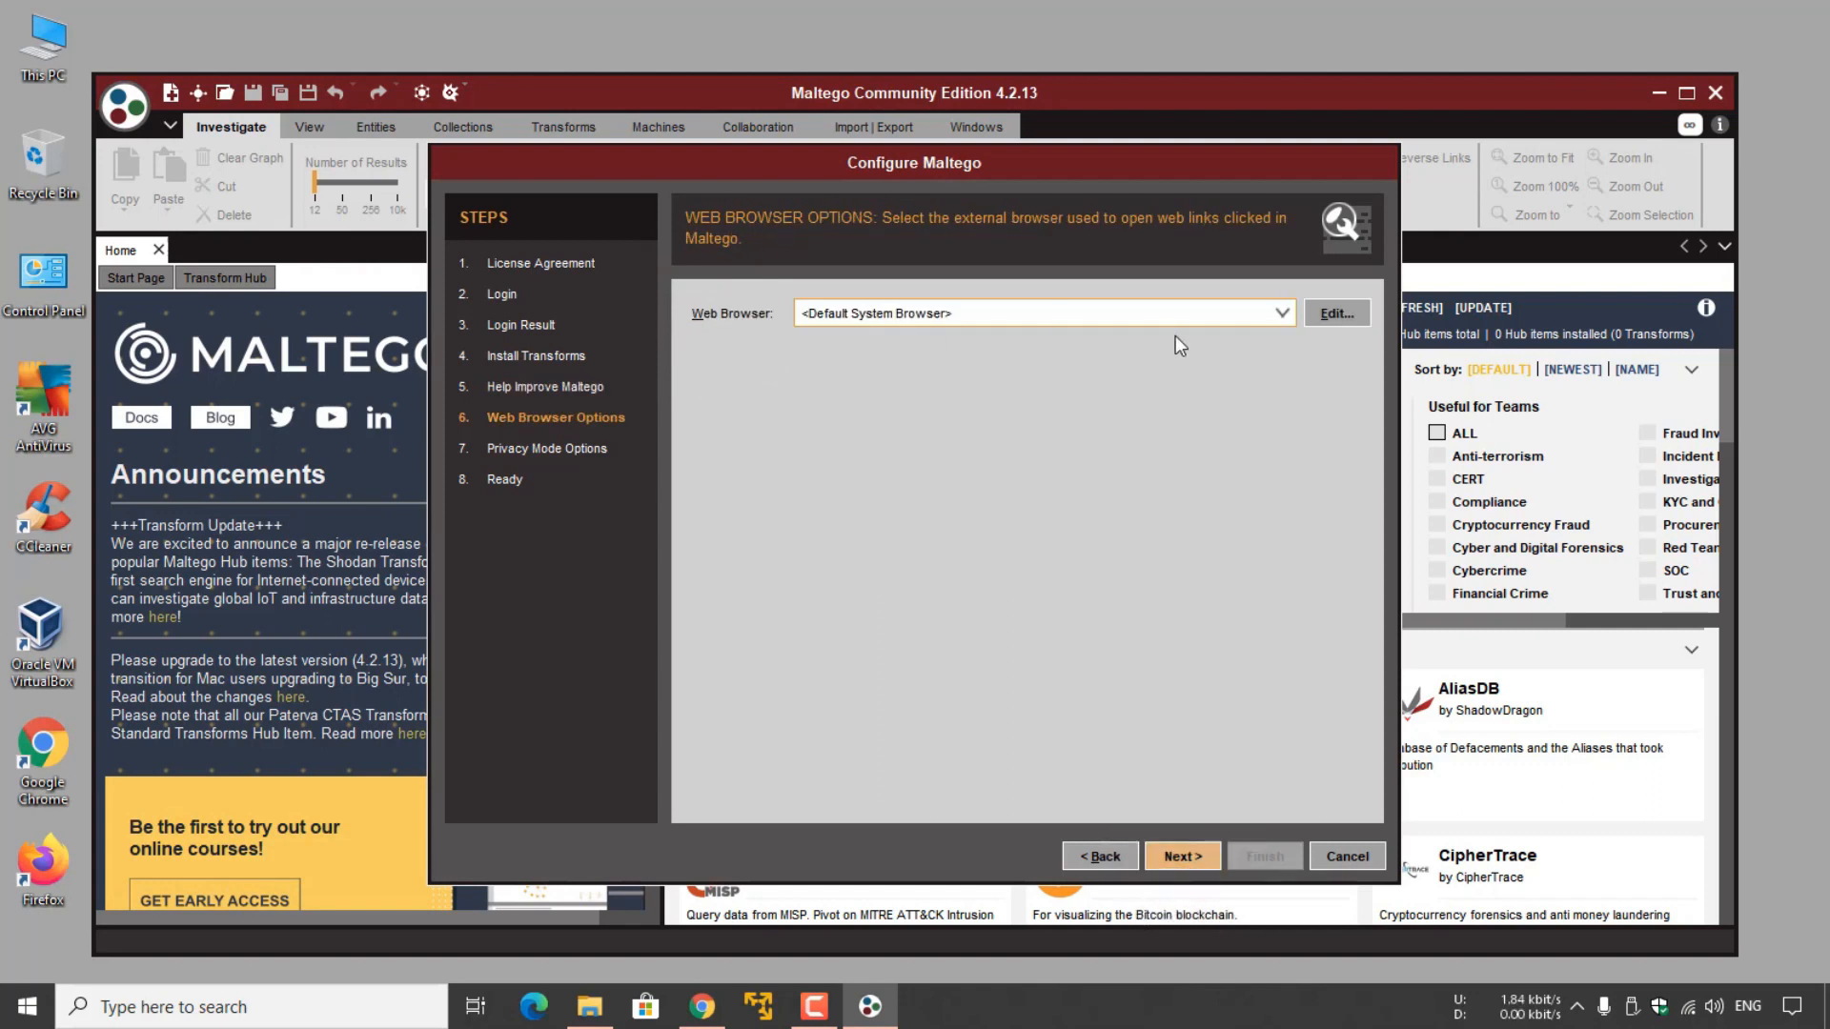
Set Chrome as the external web browser for opening links.
click(1277, 315)
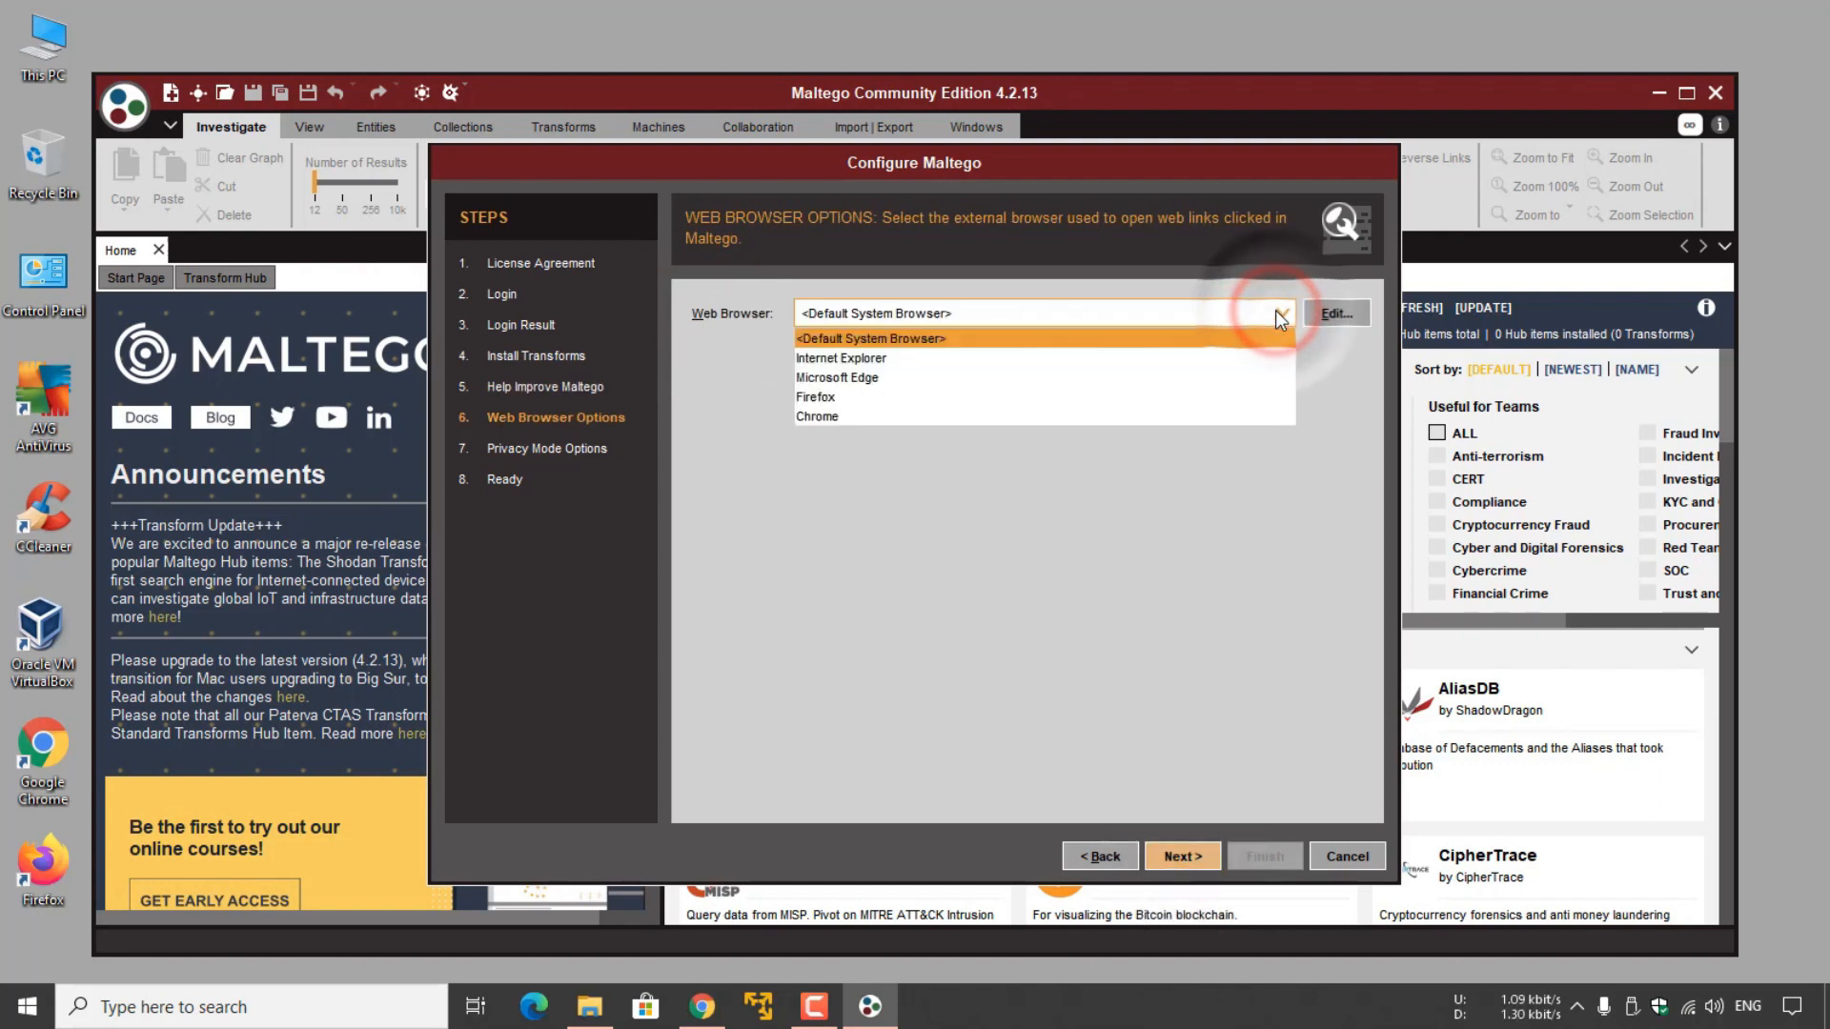
click(868, 416)
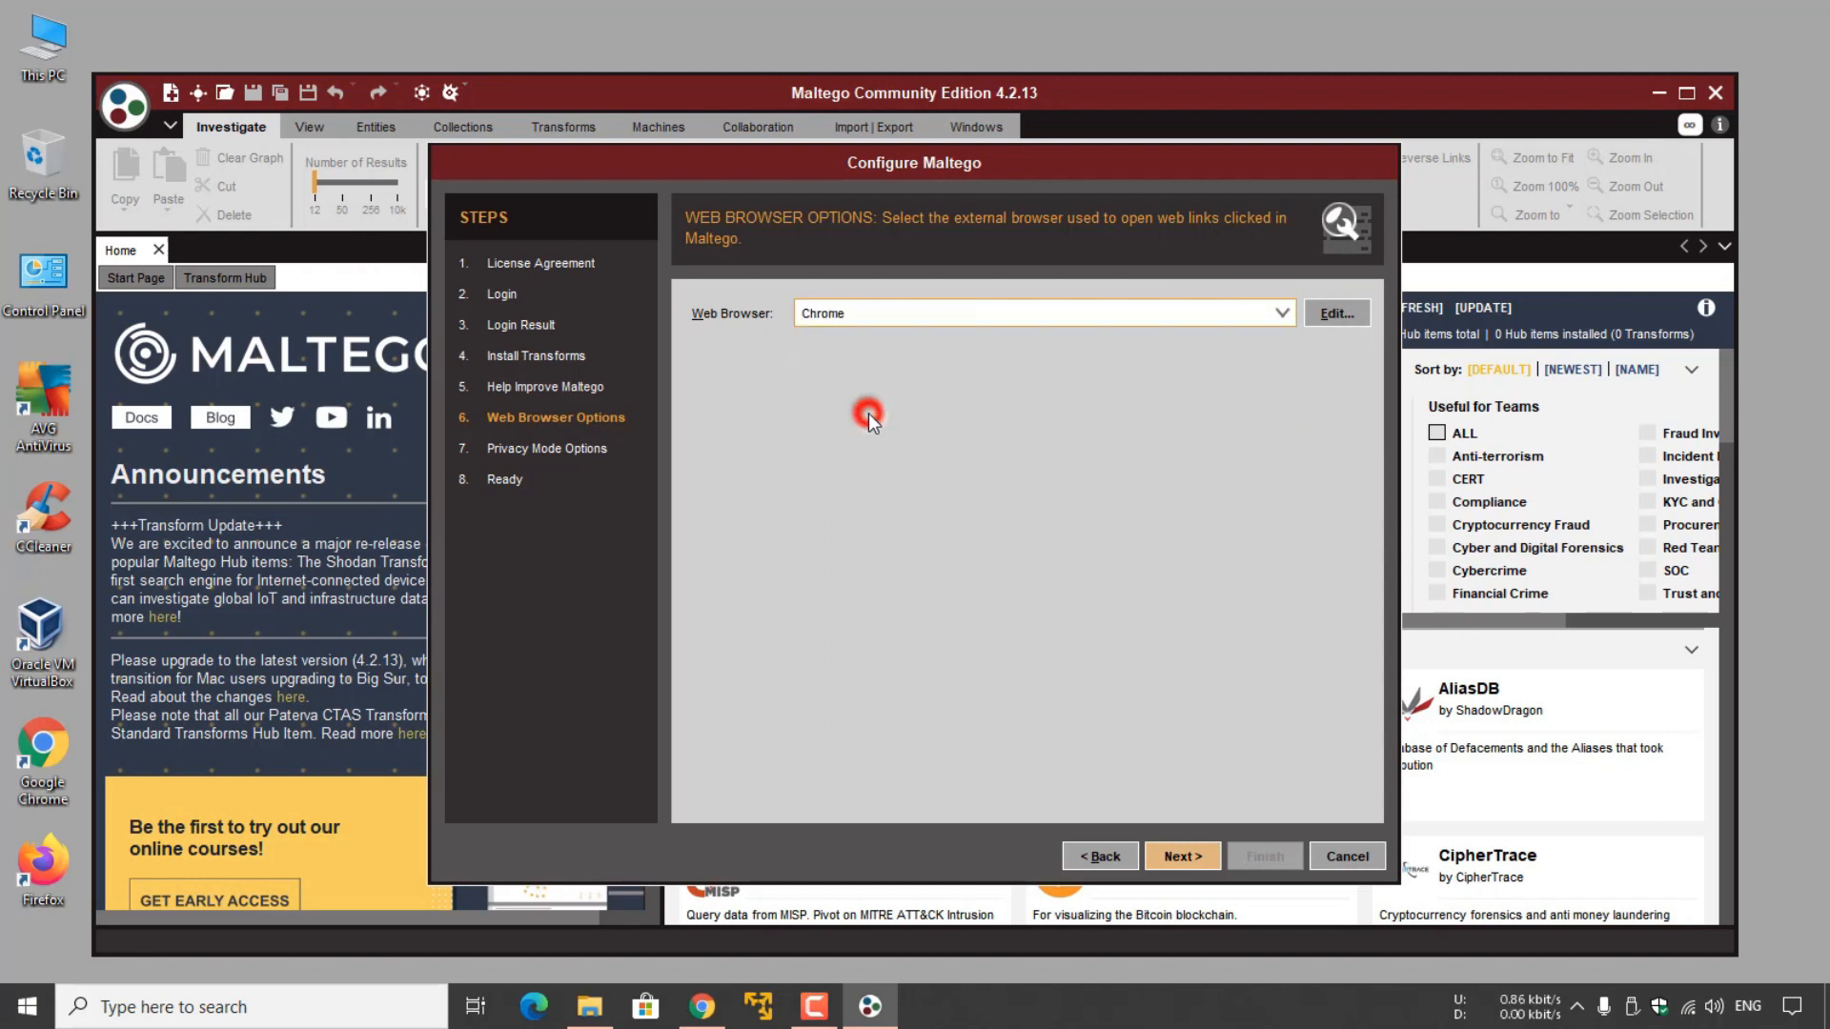
click(1183, 857)
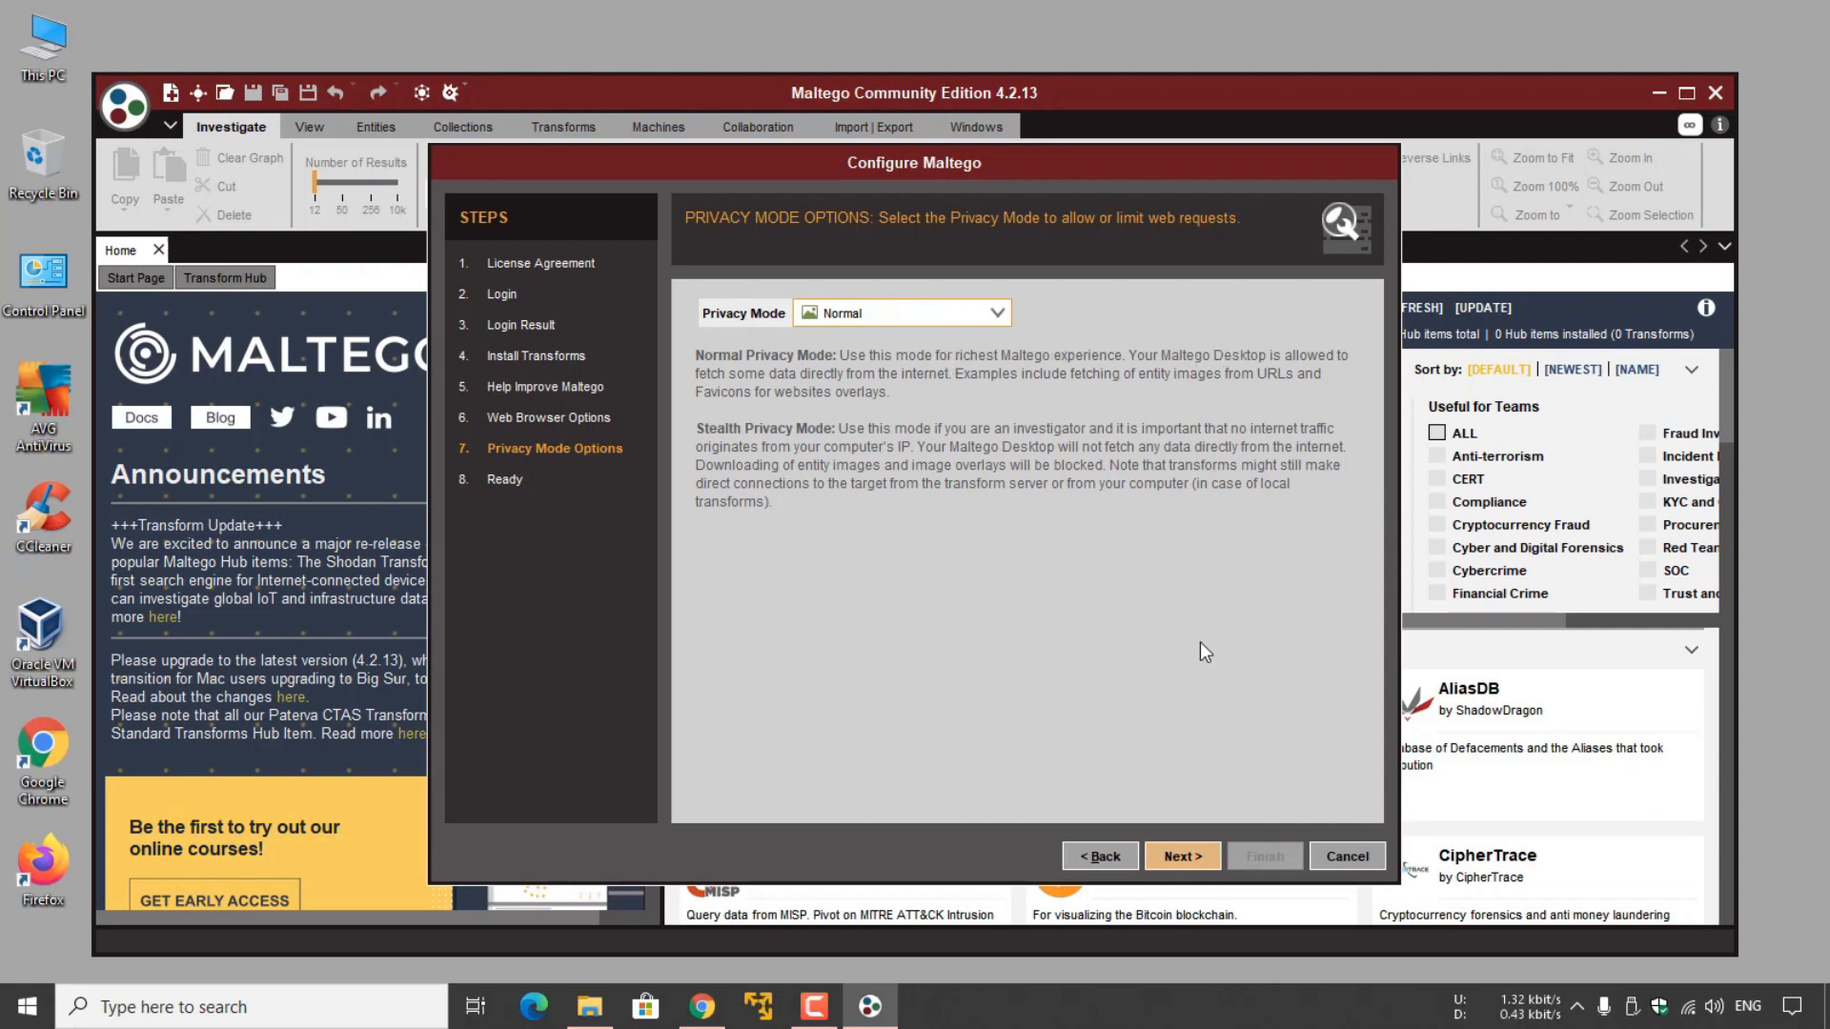
Keep the Normal privacy mode and finish the setup with the "Go away, I have done this before!" option.
click(1193, 860)
click(770, 517)
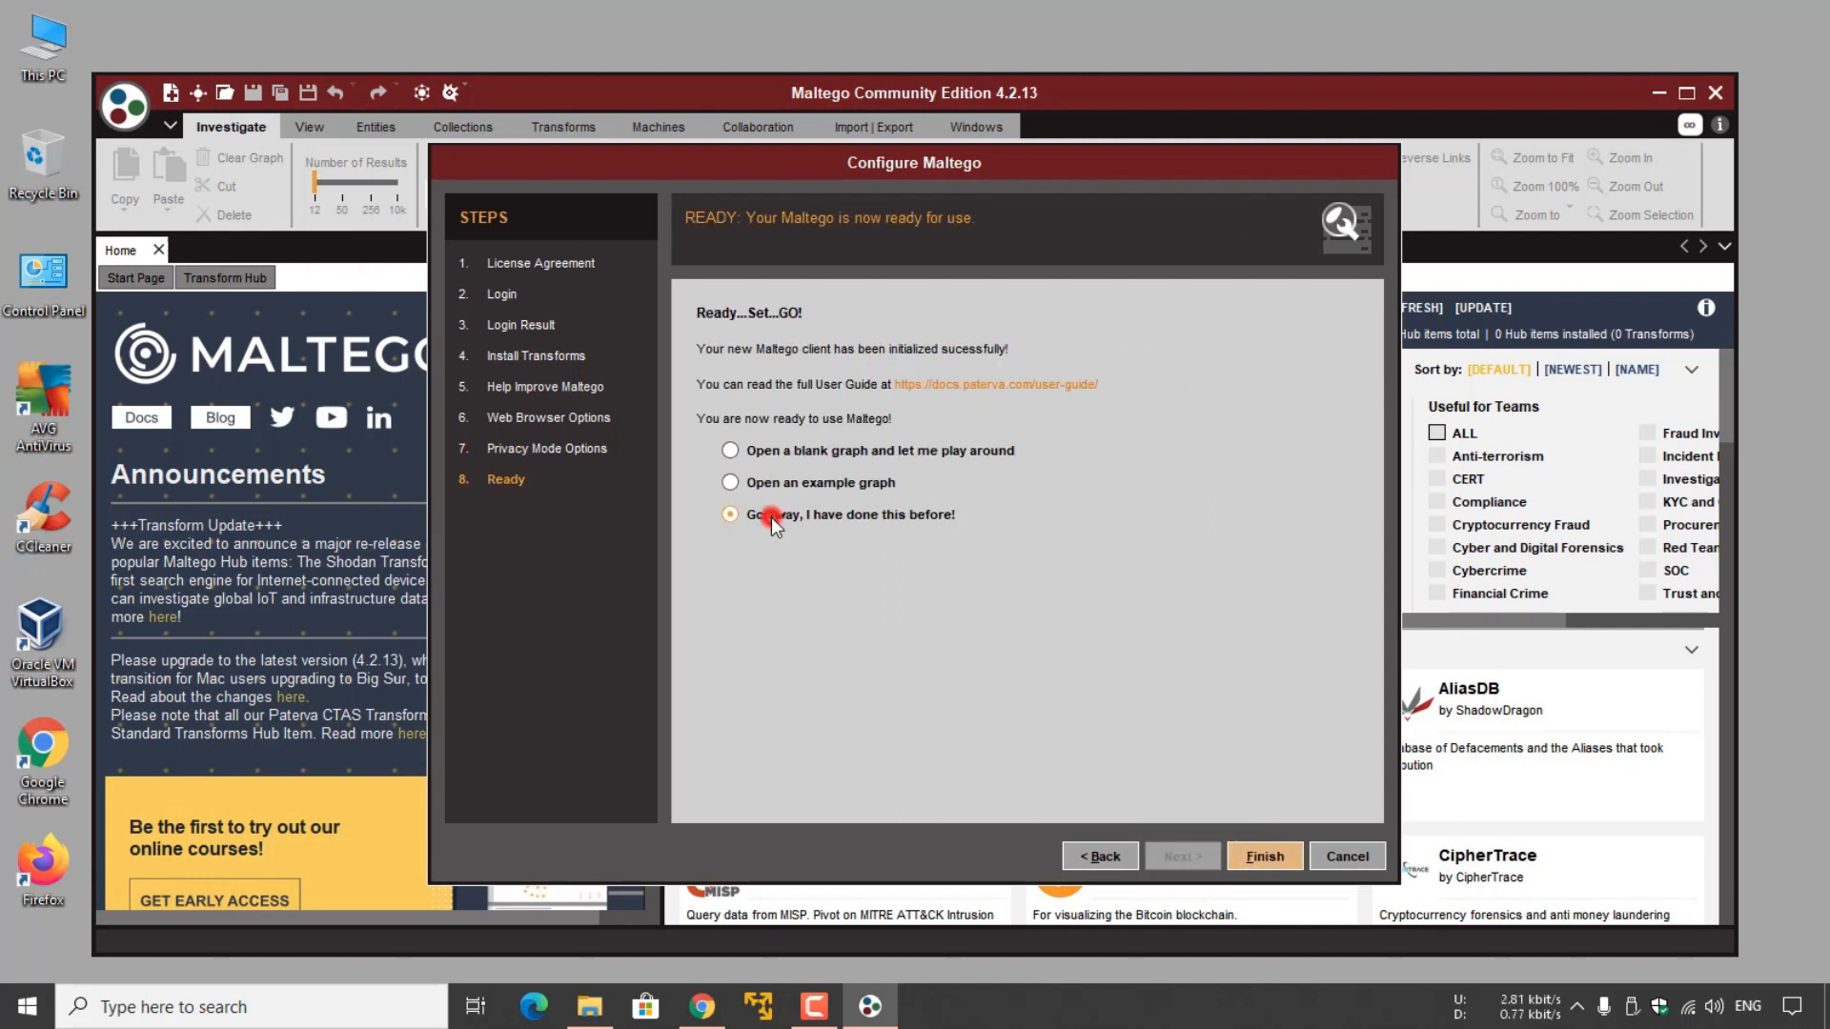
click(1265, 857)
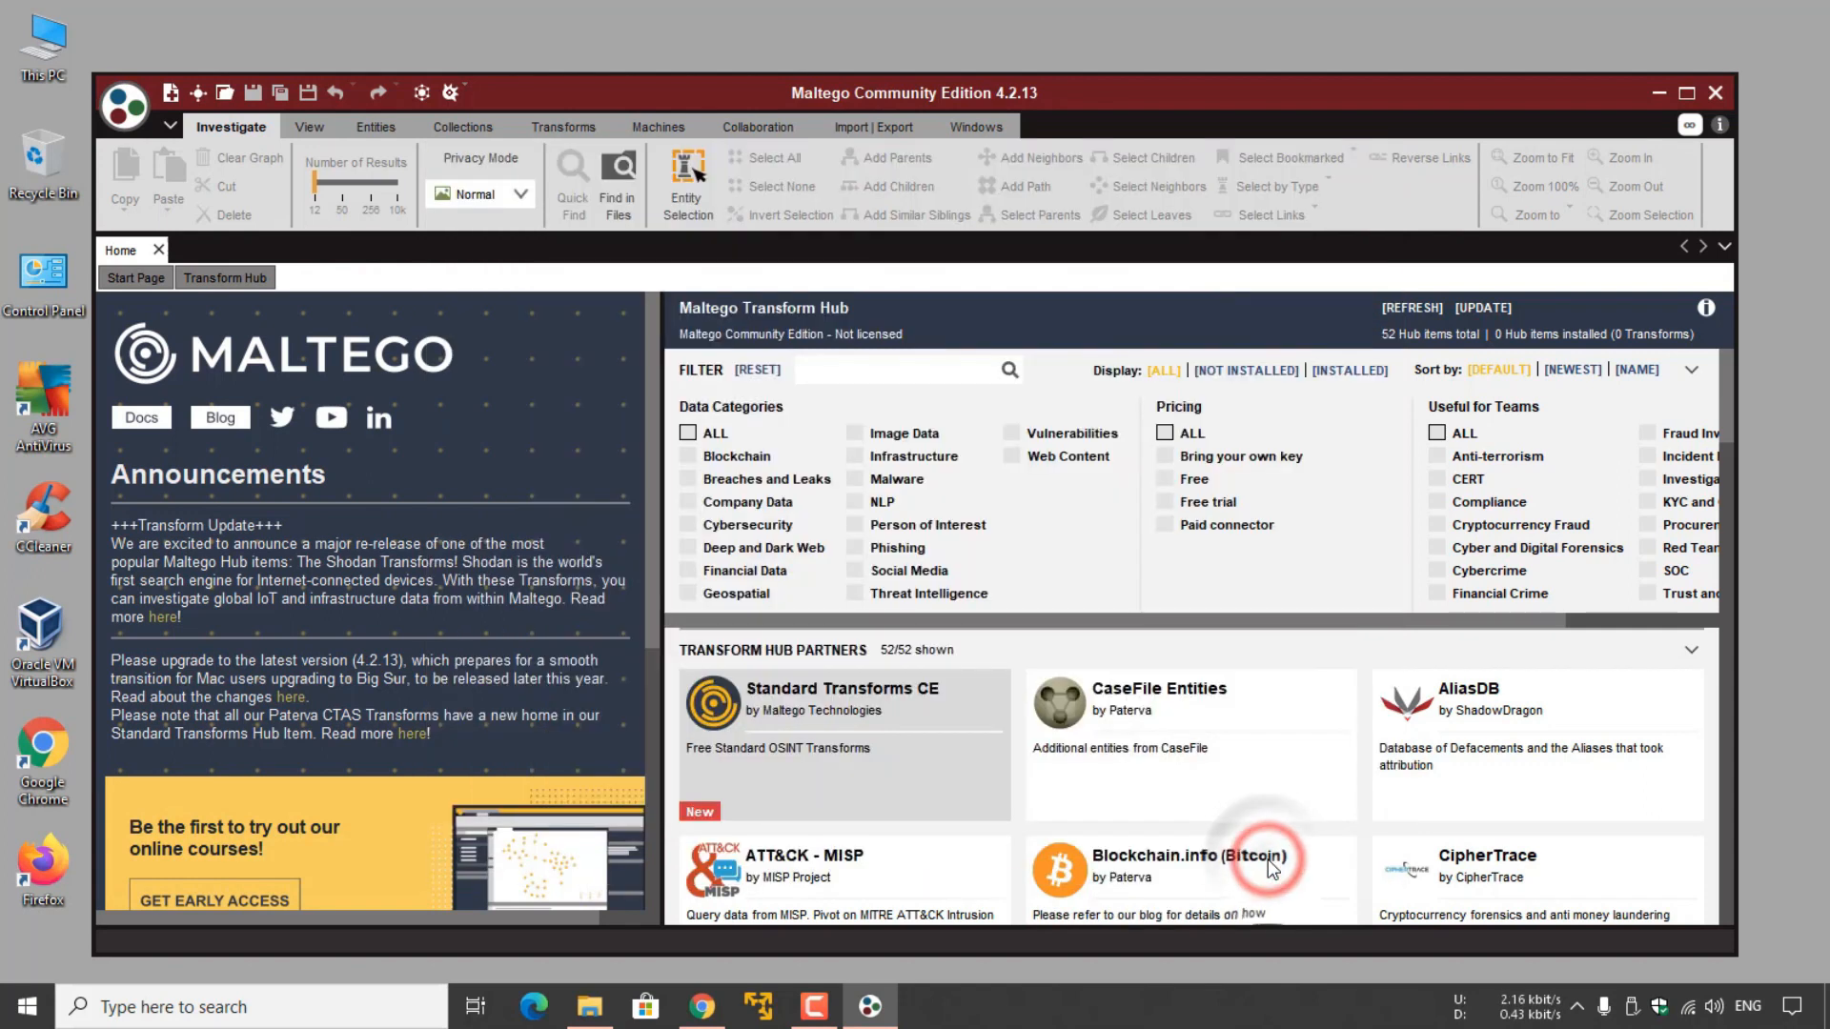
Maximize the window and review the application's import, export, print and tools commands and its options.
click(1686, 92)
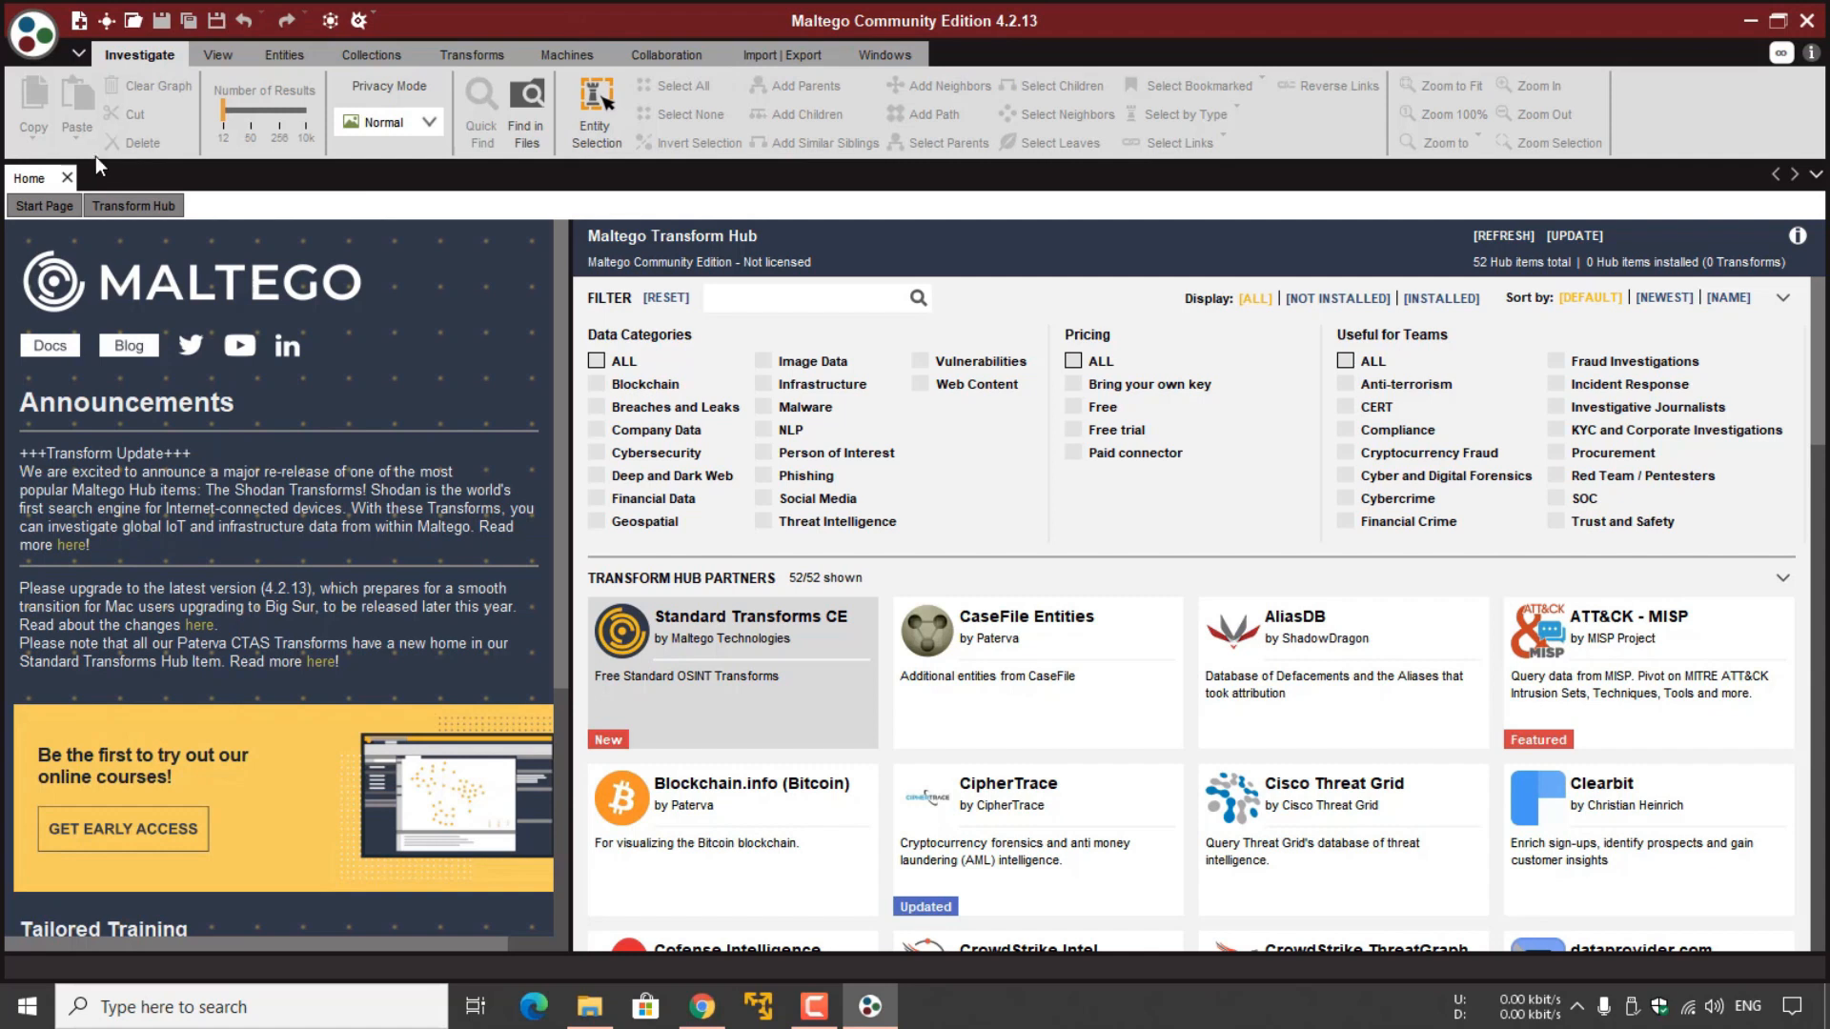
click(29, 45)
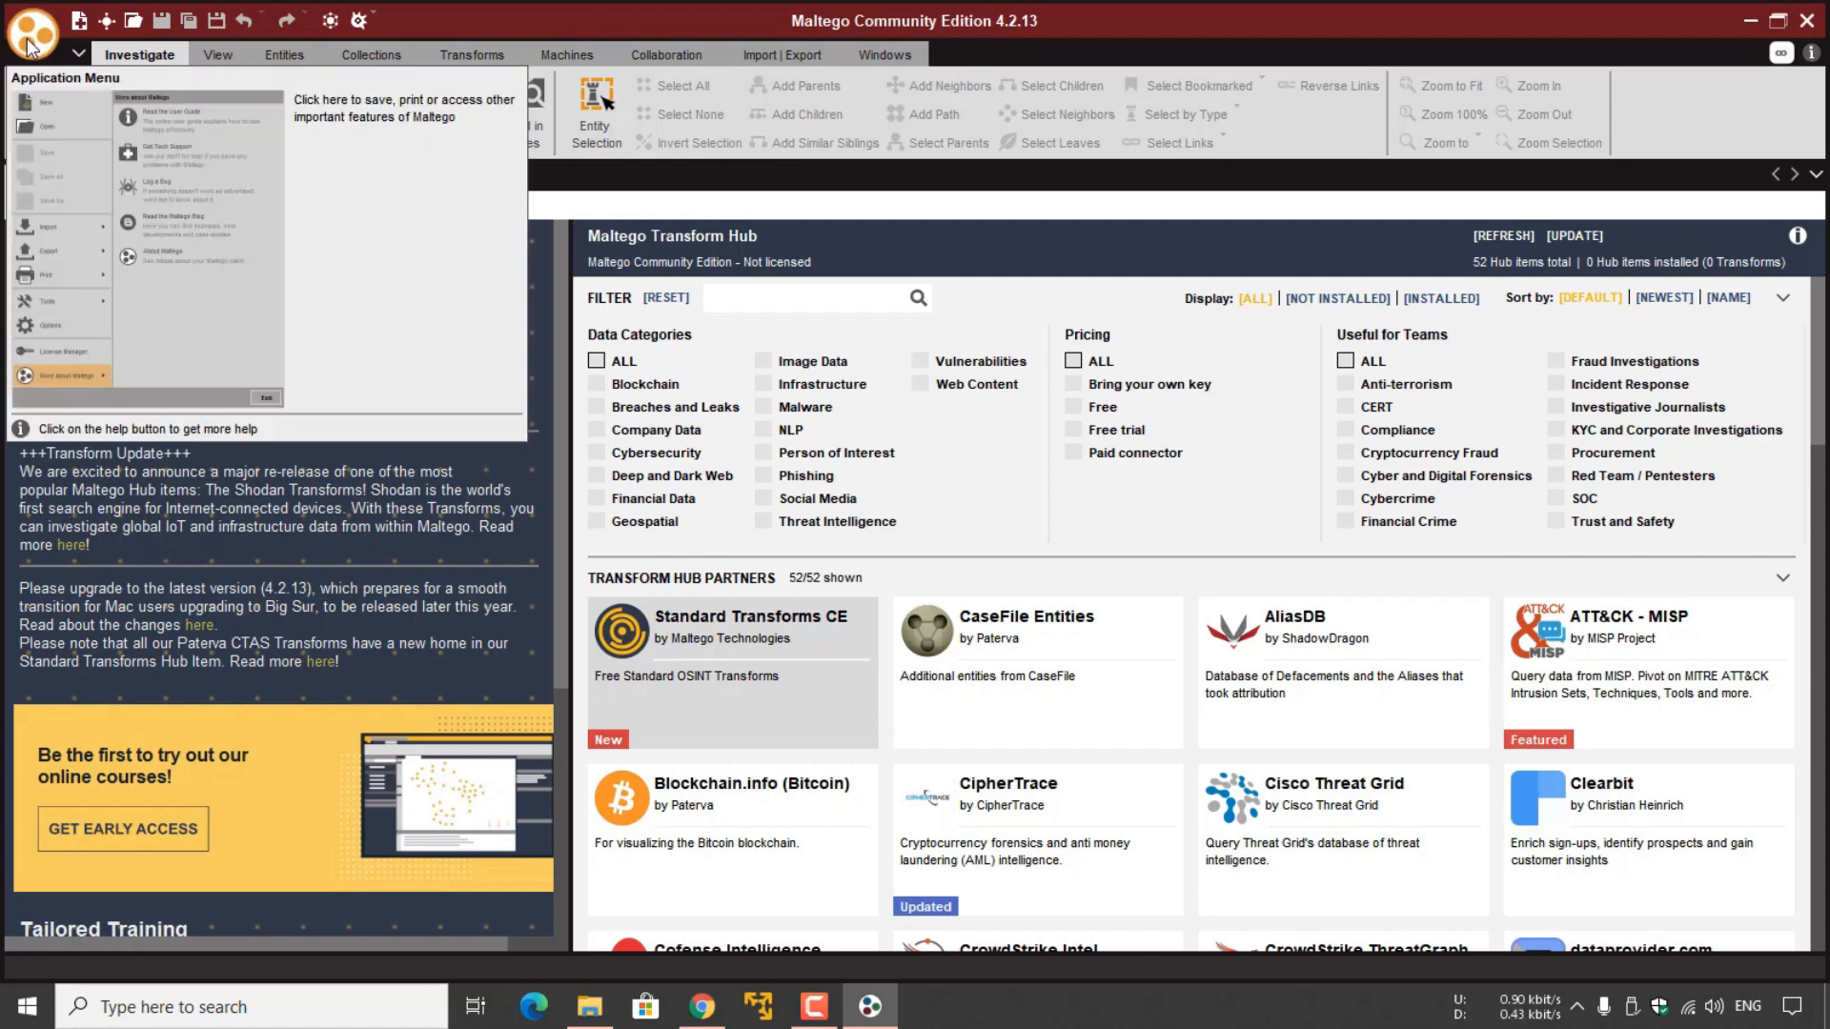
click(29, 46)
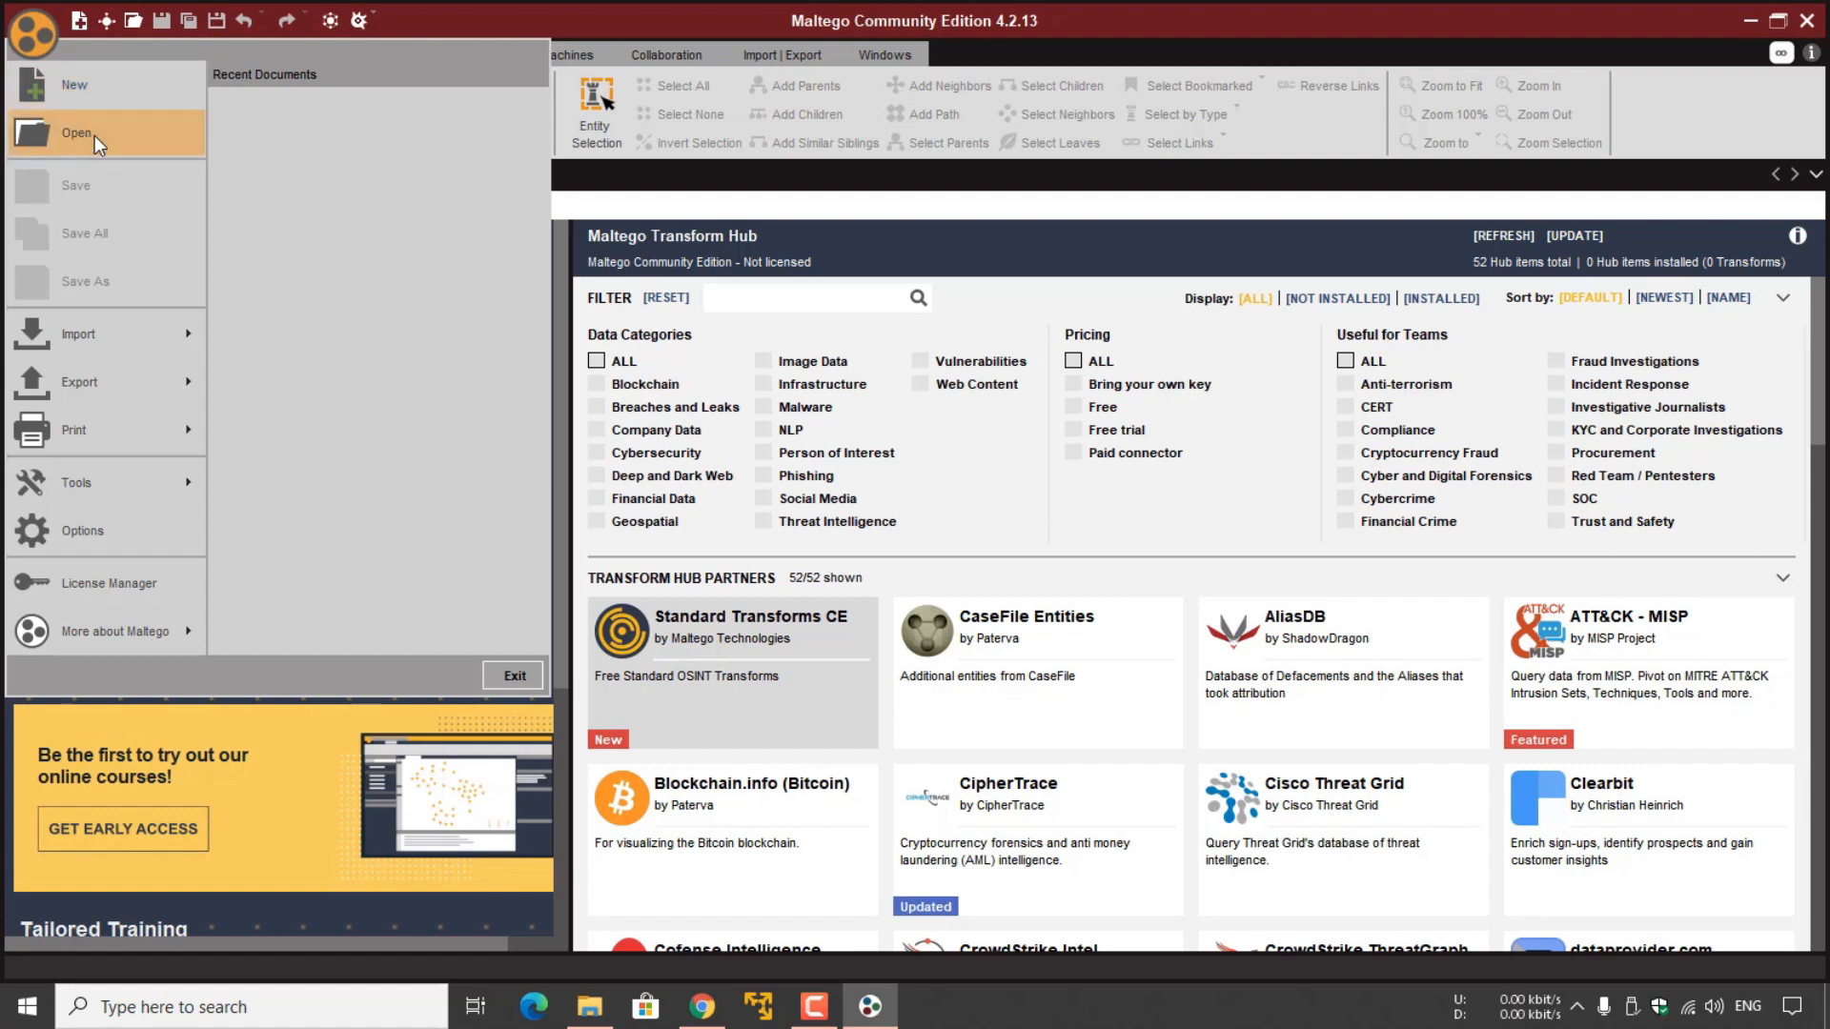
mouse_move(82, 340)
mouse_move(160, 385)
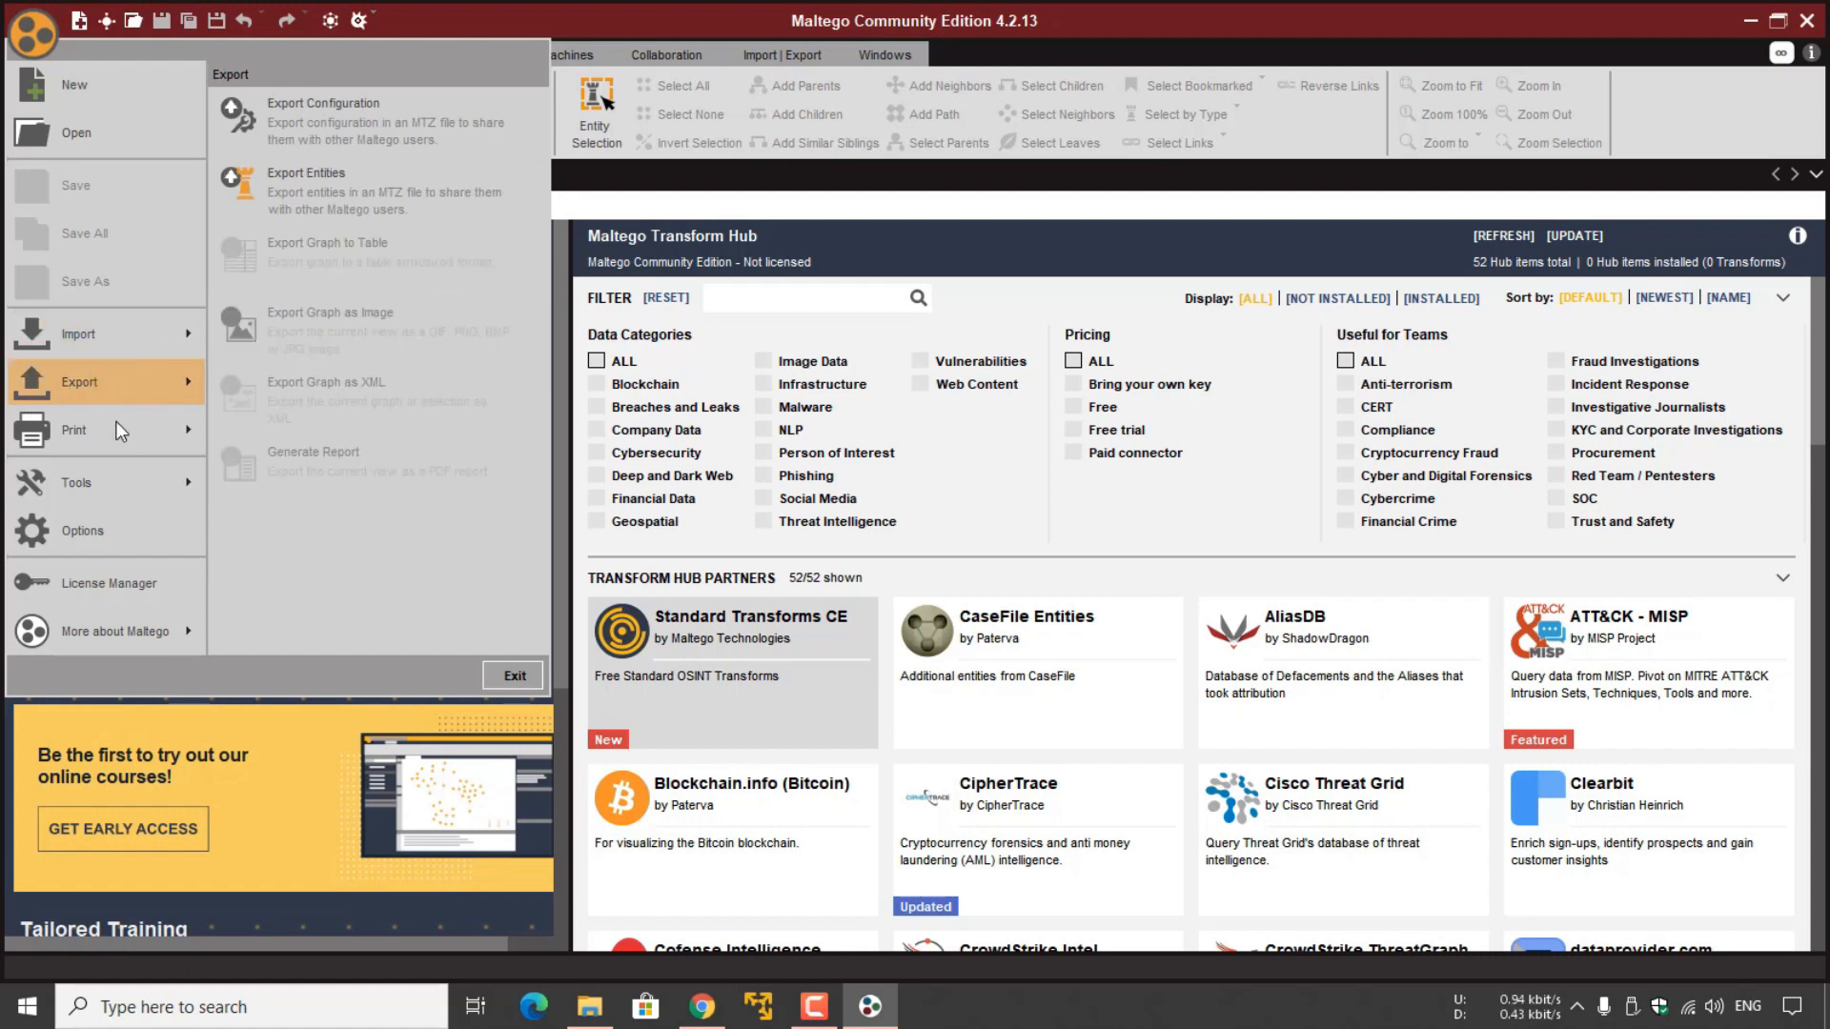
mouse_move(130, 426)
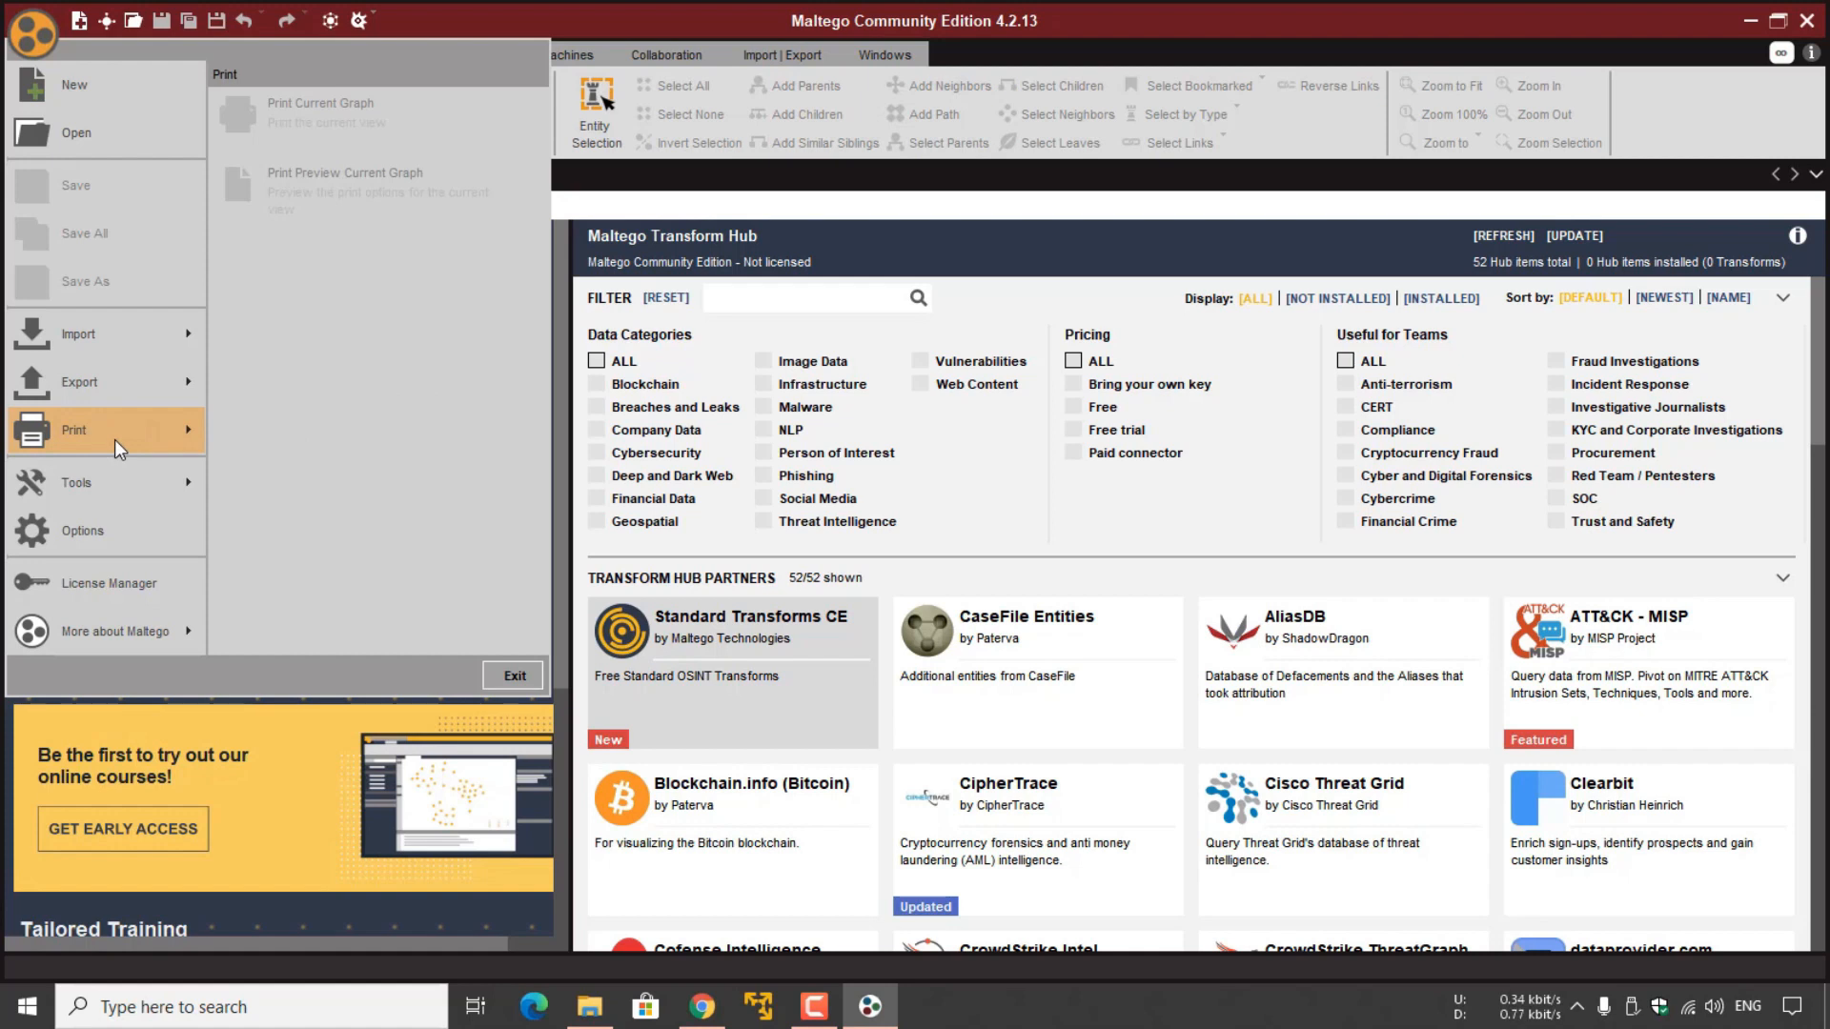
mouse_move(137, 484)
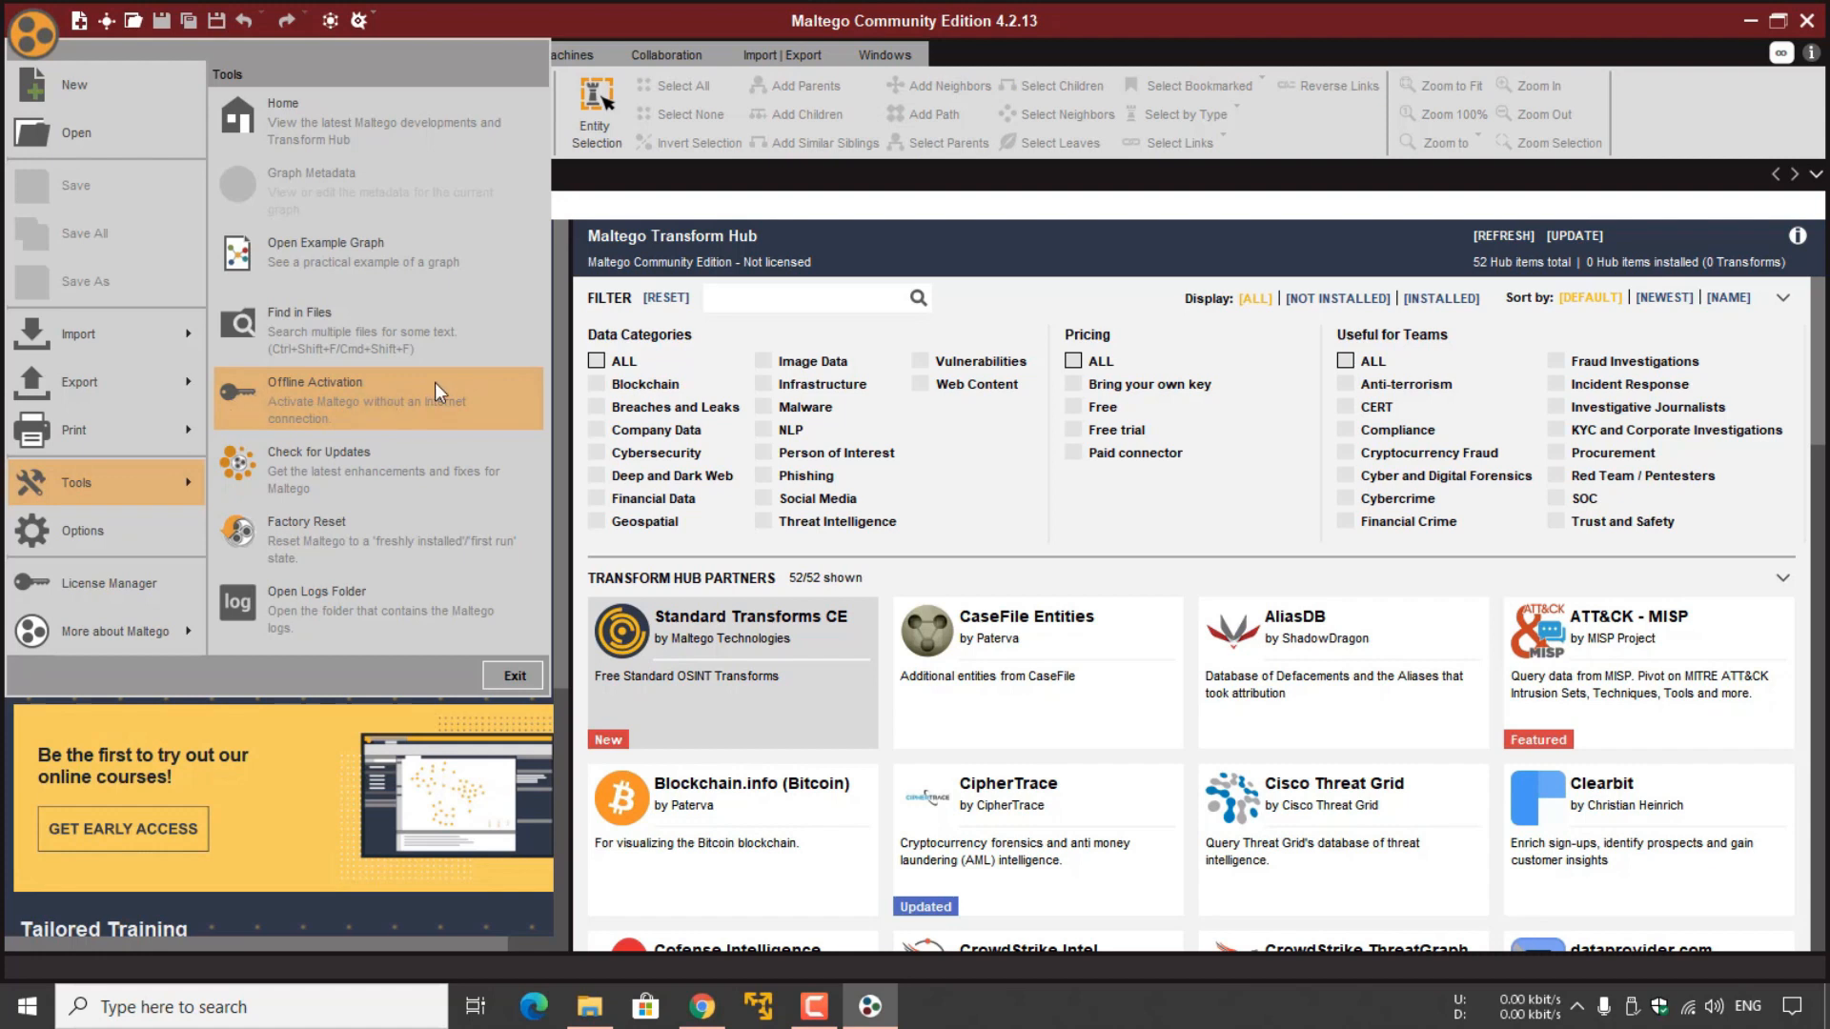
click(76, 527)
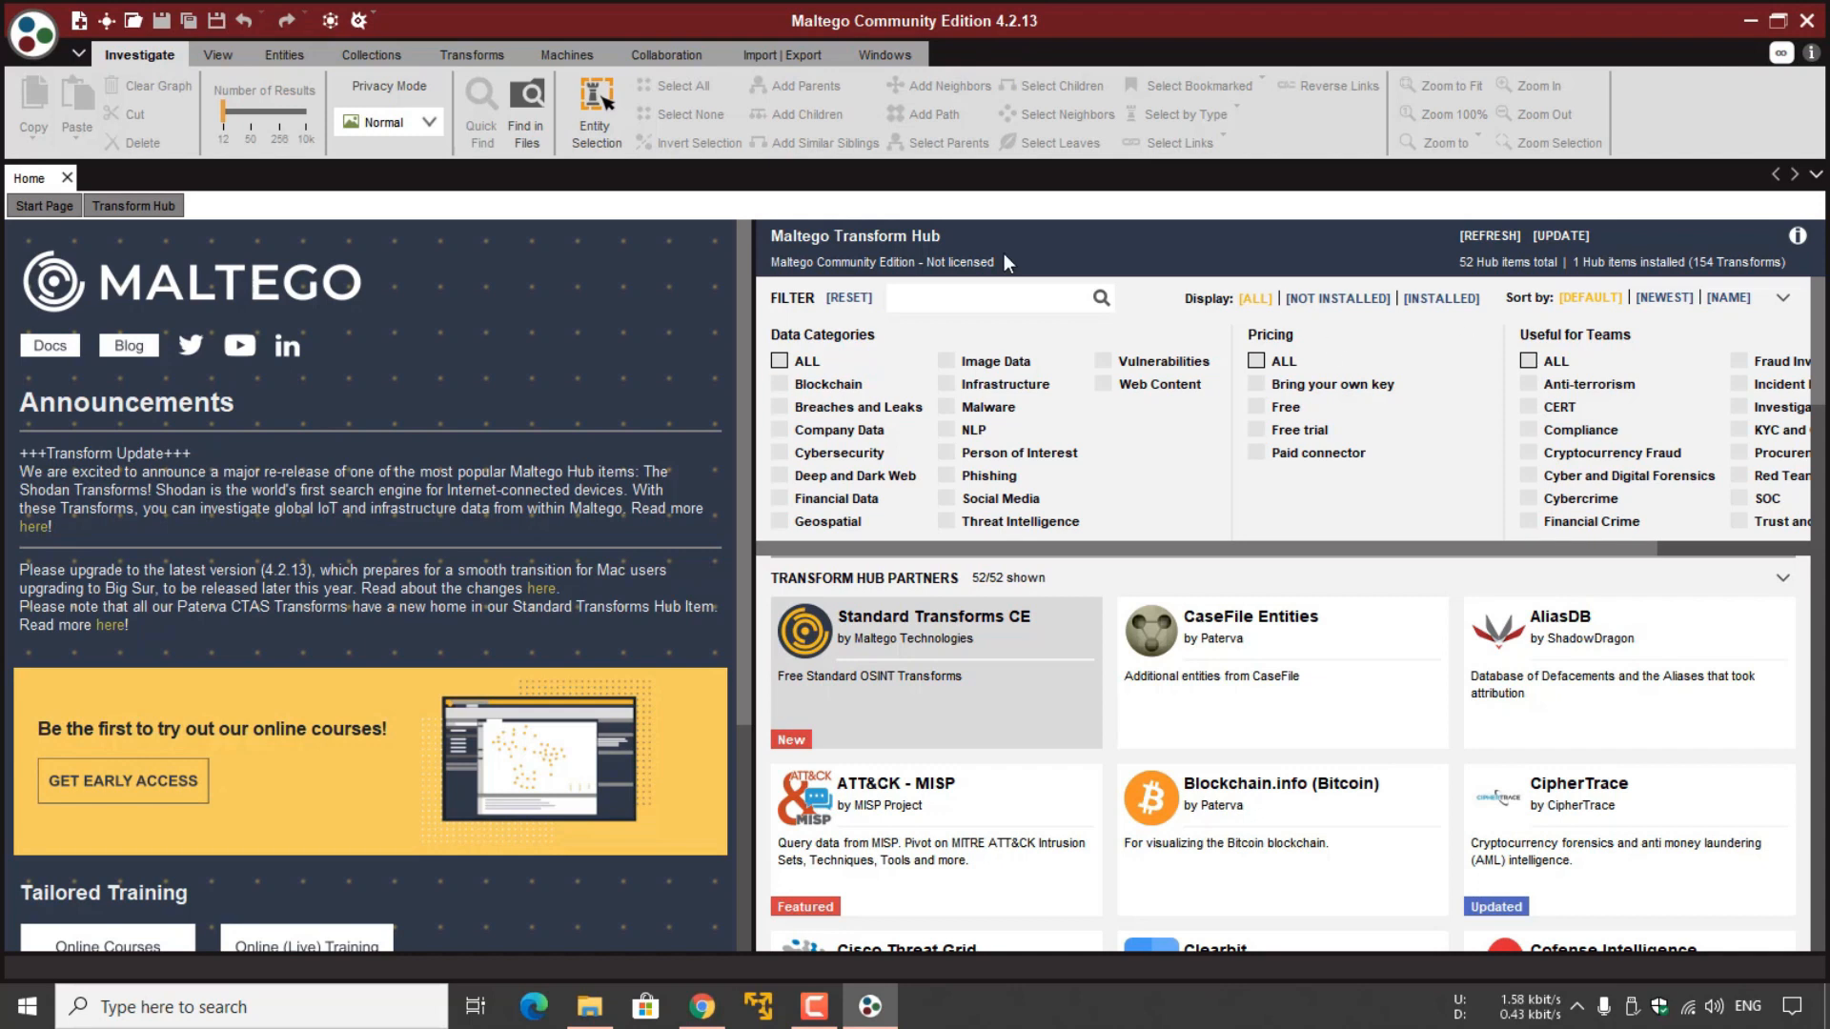
Look through the partner items in the Transform Hub and view the who.is lookup site in Chrome.
mouse_move(1450, 697)
scroll(1450, 697, down, 1)
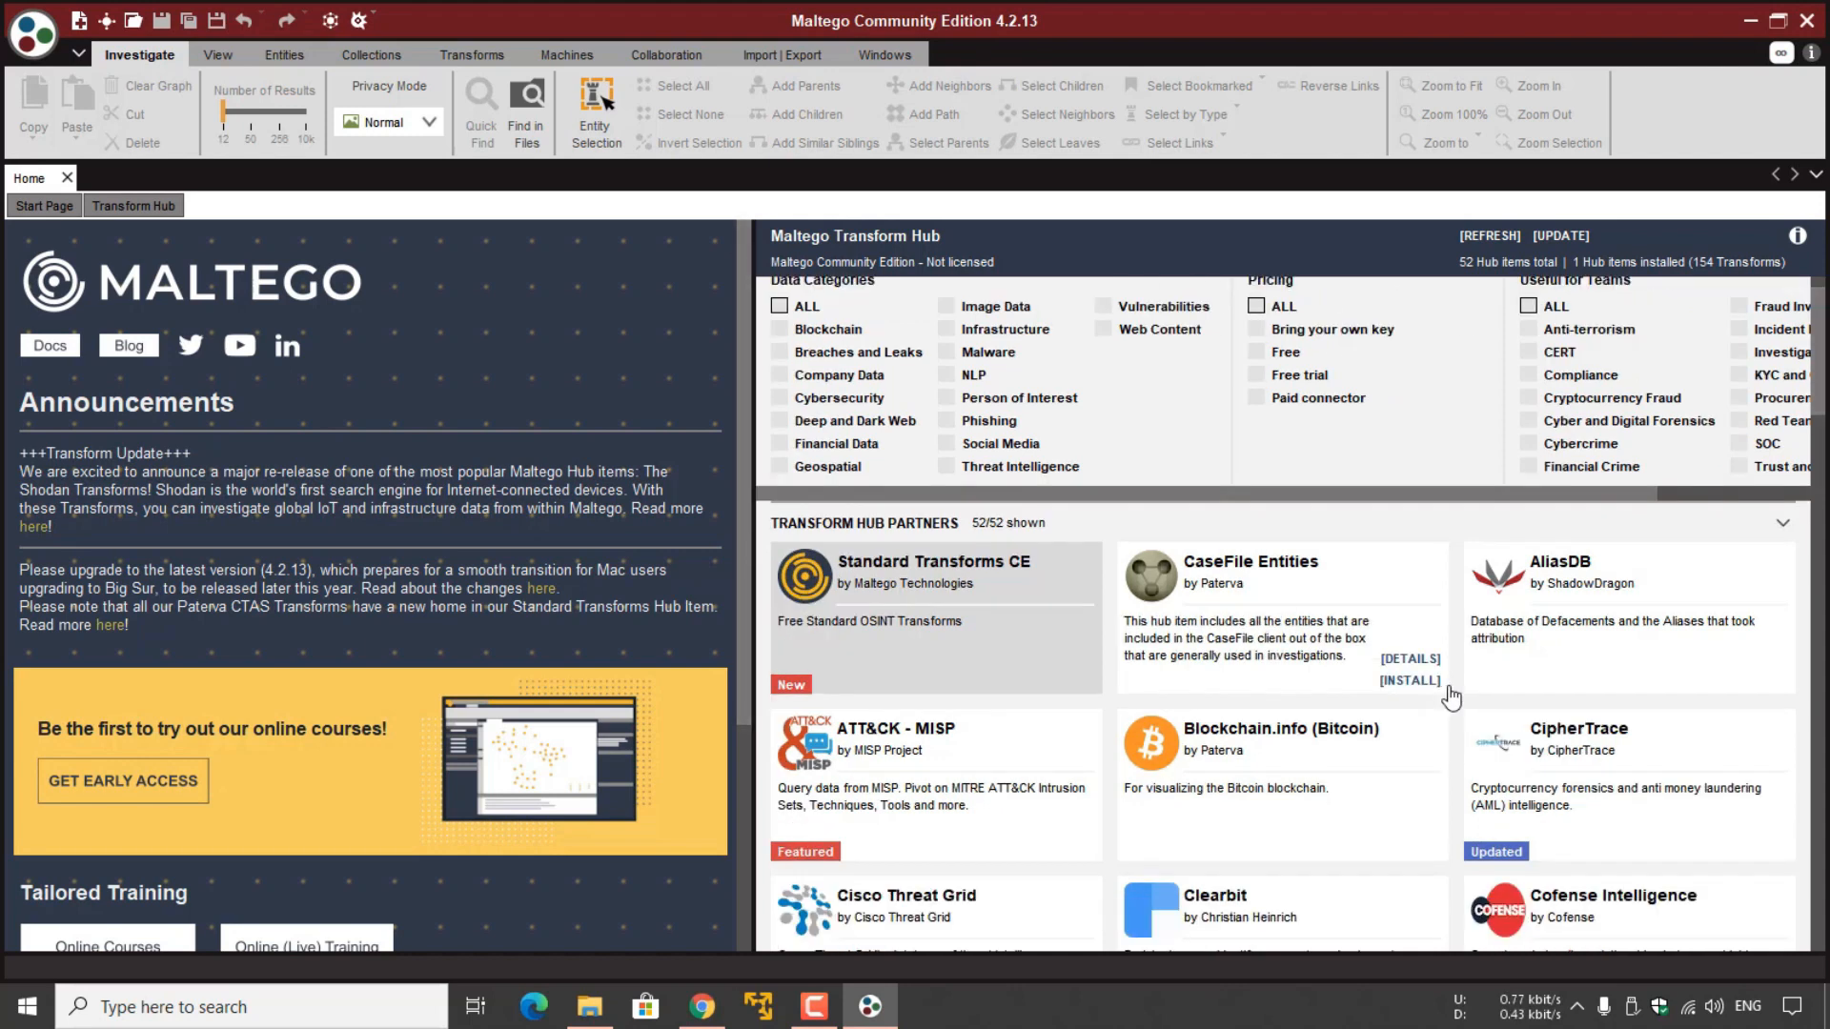
scroll(1453, 694, down, 5)
scroll(1458, 684, down, 10)
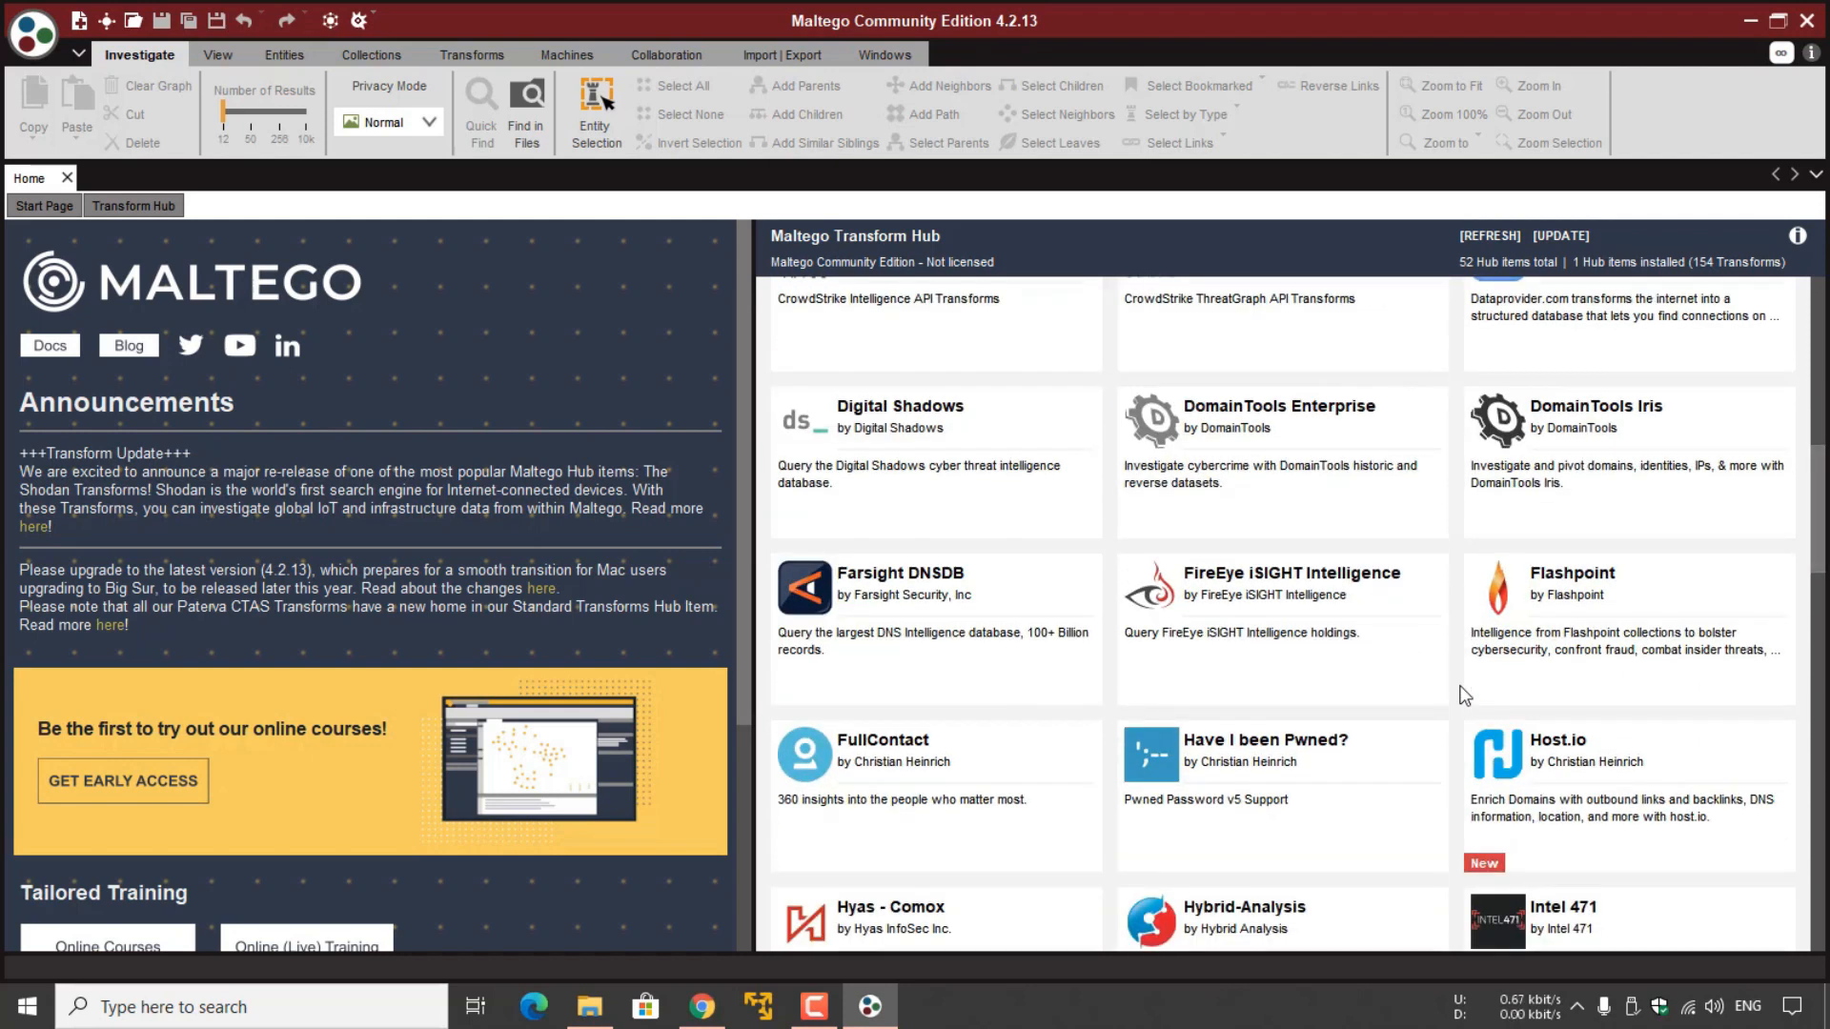
scroll(1465, 696, down, 1)
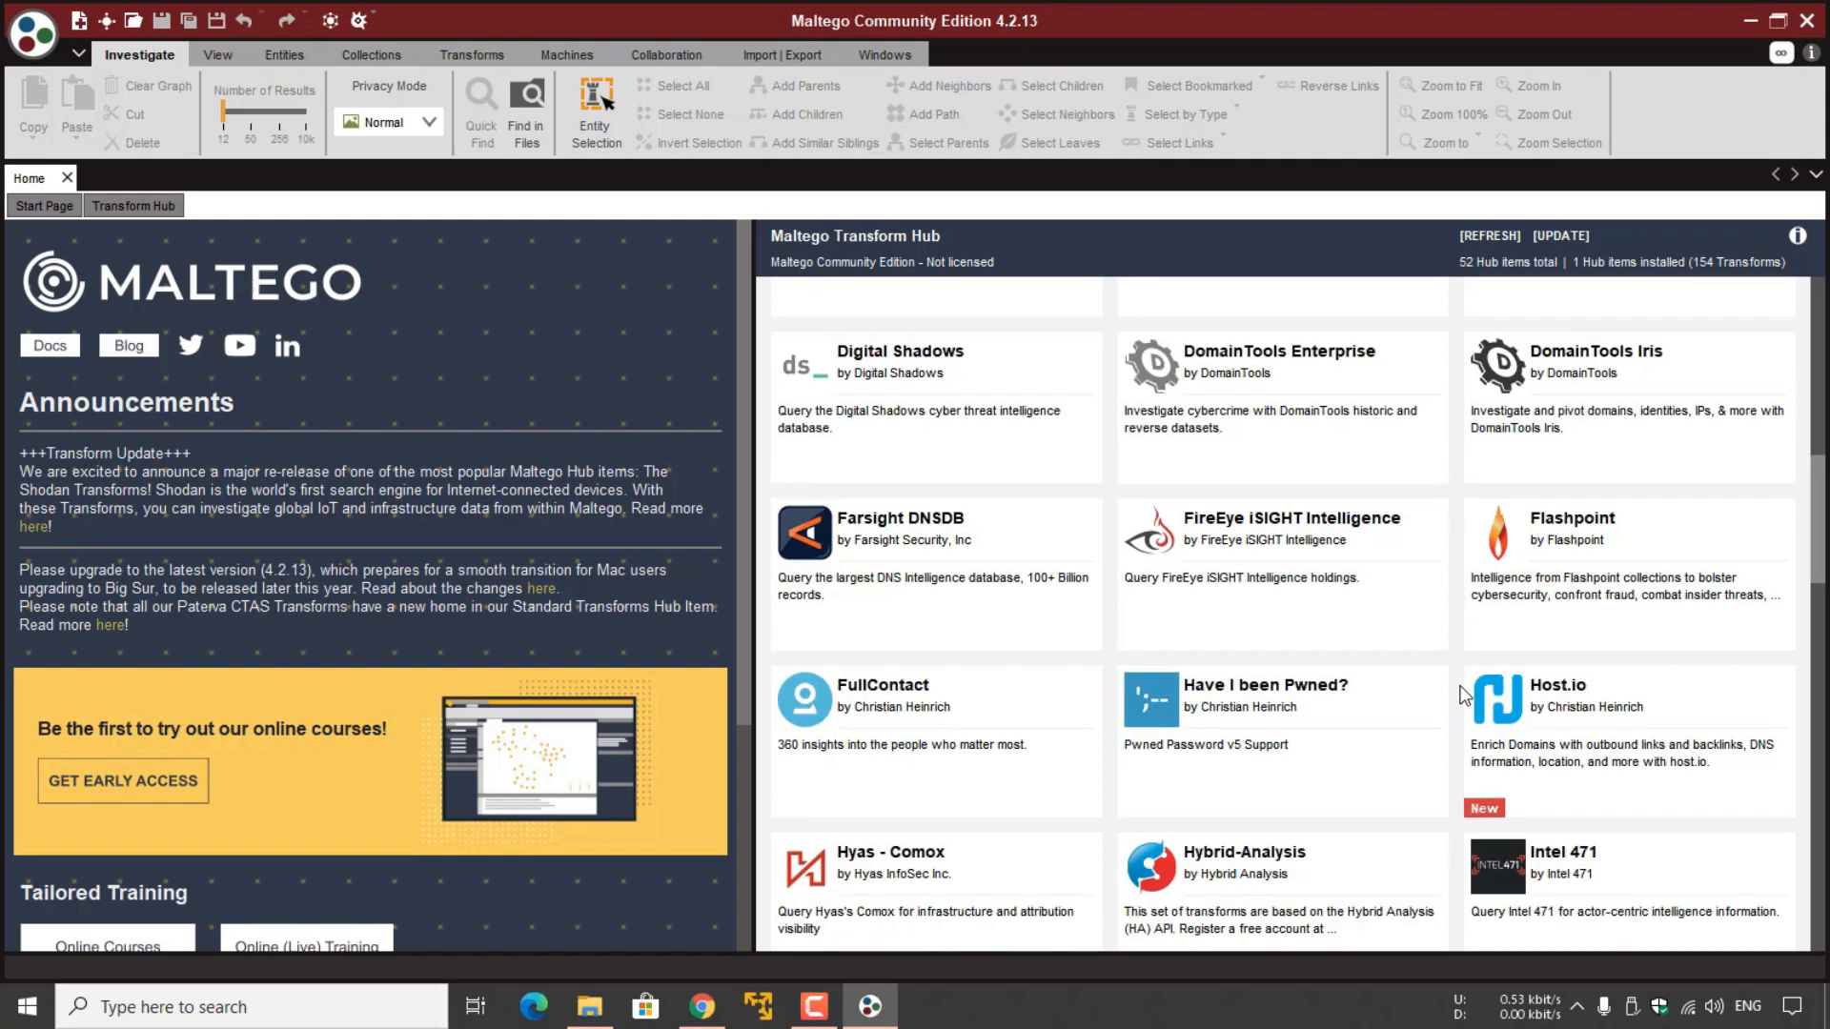
scroll(1465, 695, up, 2)
scroll(1465, 696, up, 3)
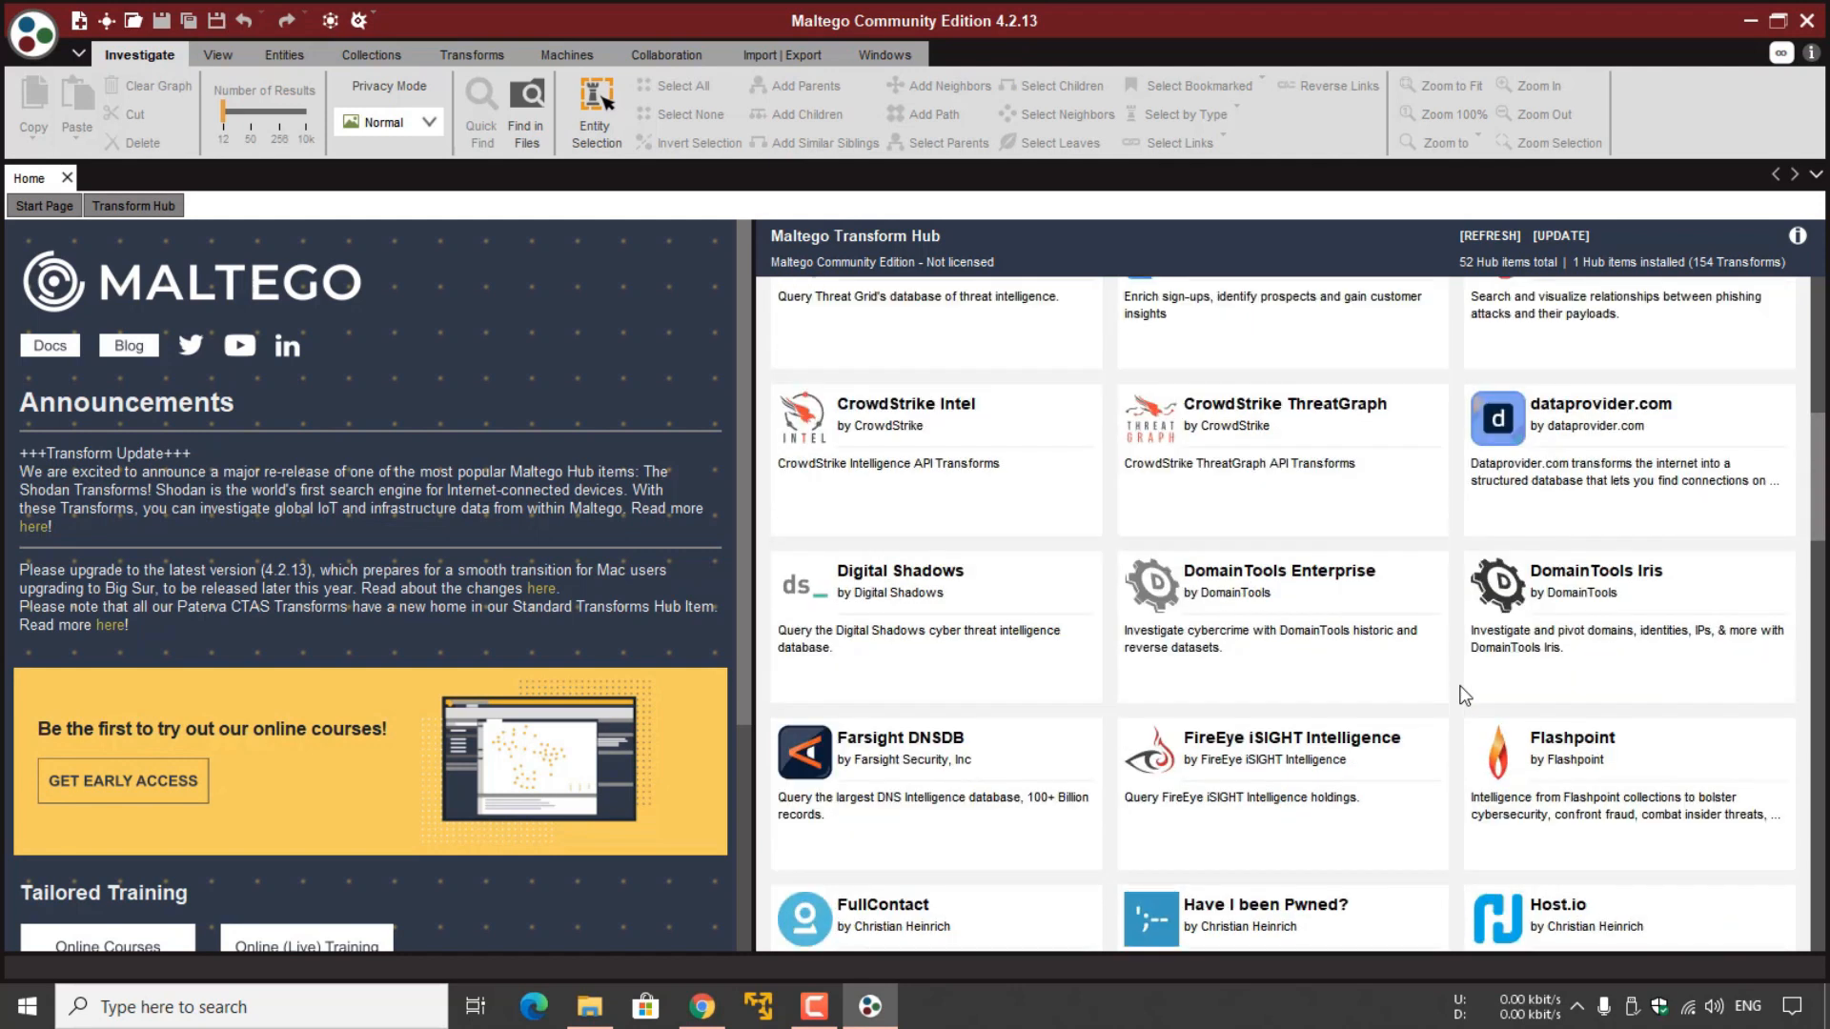
scroll(1464, 693, up, 1)
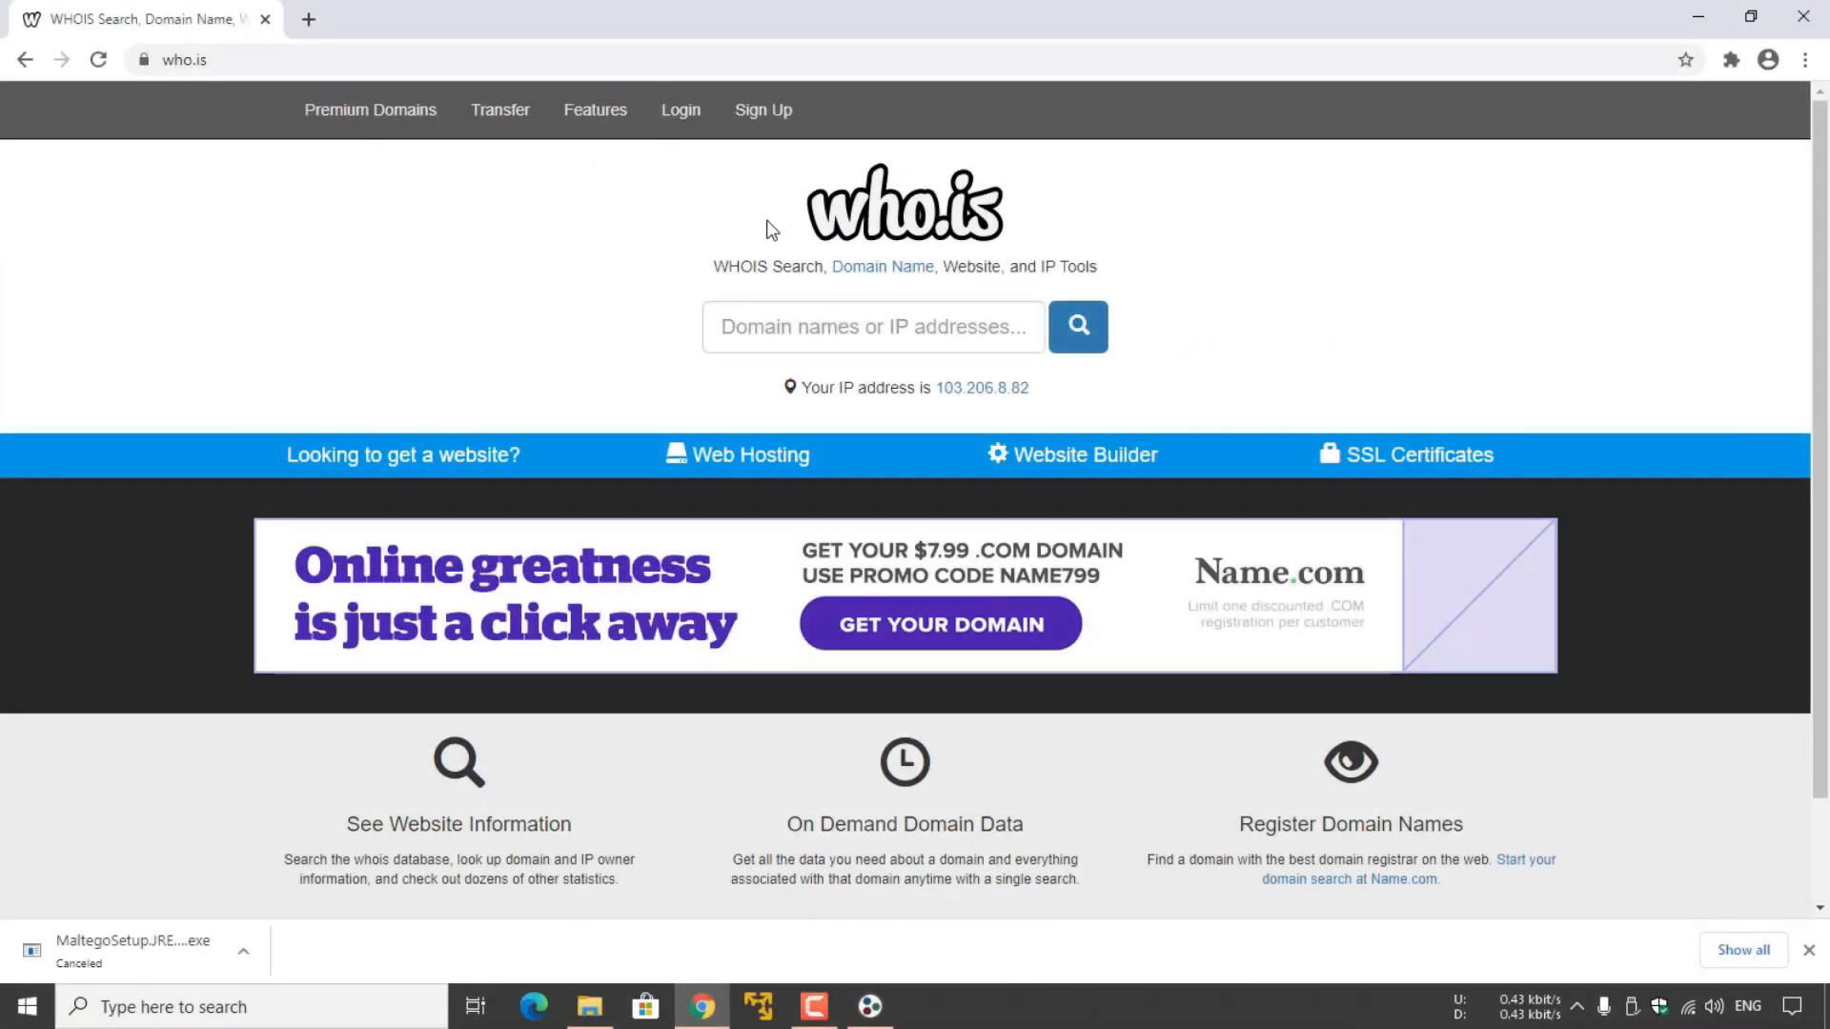
click(251, 59)
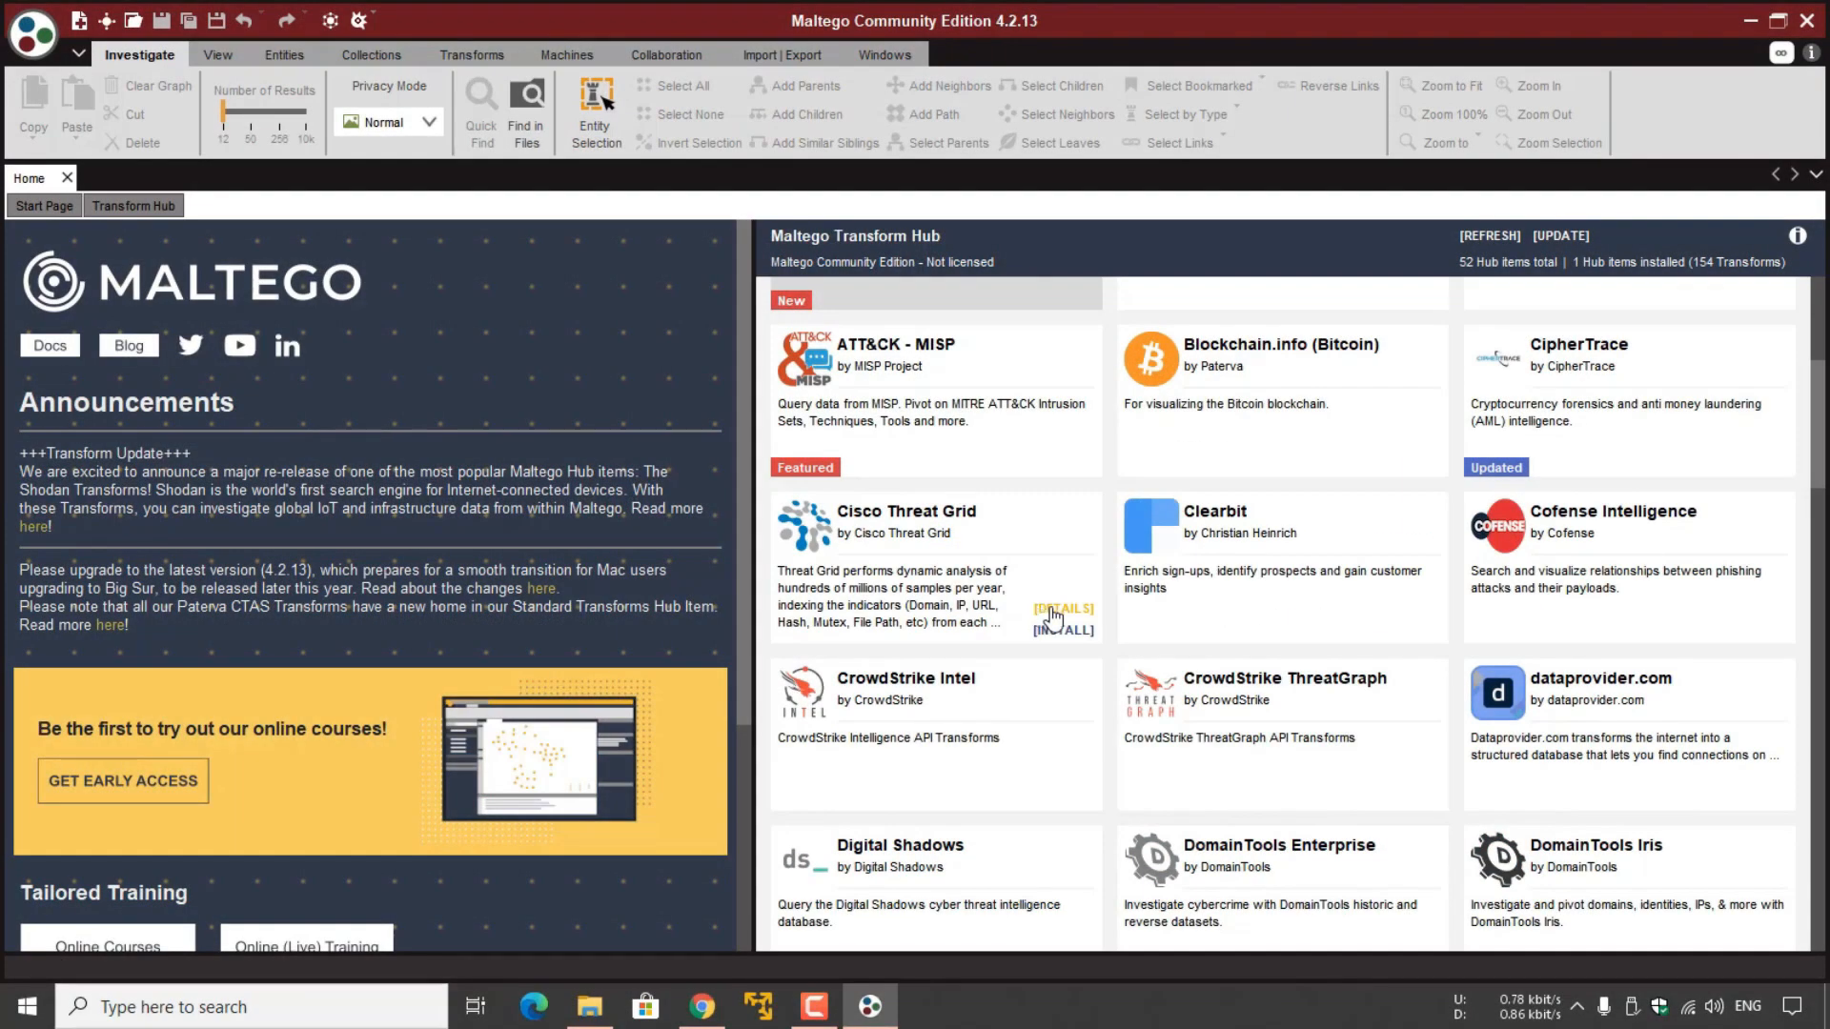
Examine the descriptions of Transform Hub items such as Clearbit, Blockchain.info (Bitcoin), DomainTools Enterprise and Pipl.
mouse_move(1304, 625)
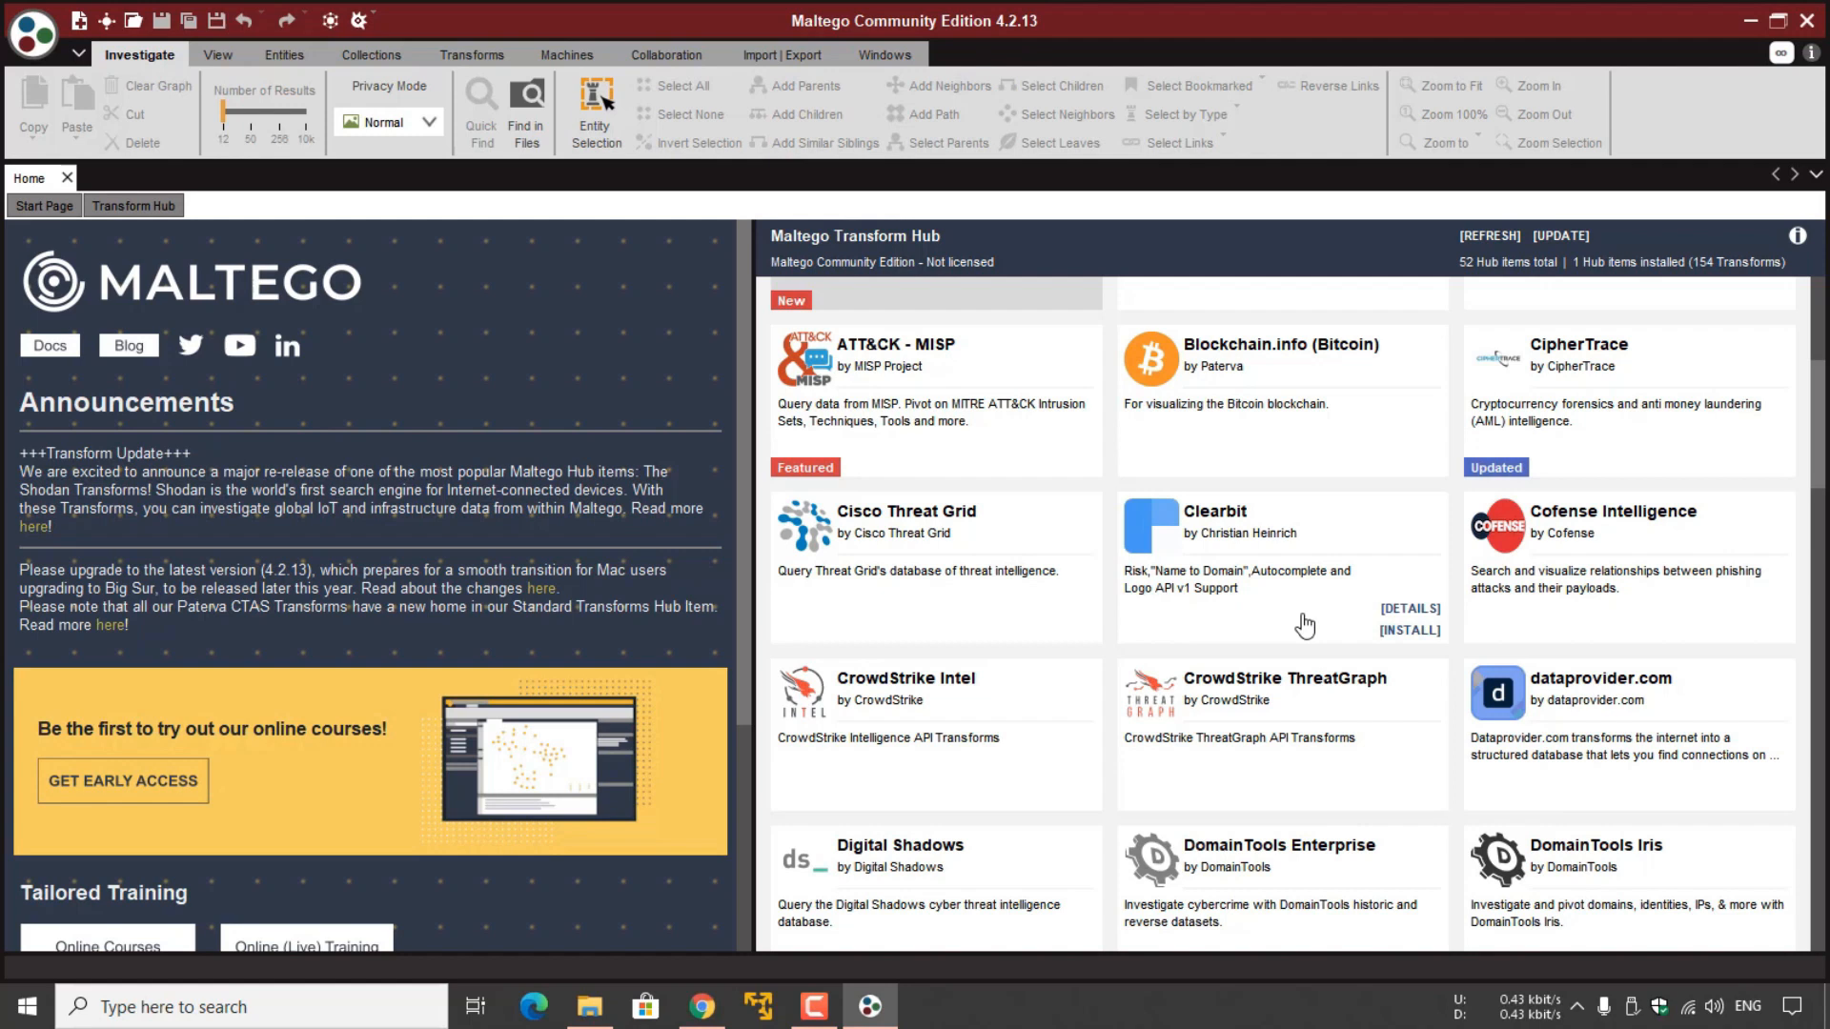
mouse_move(1353, 386)
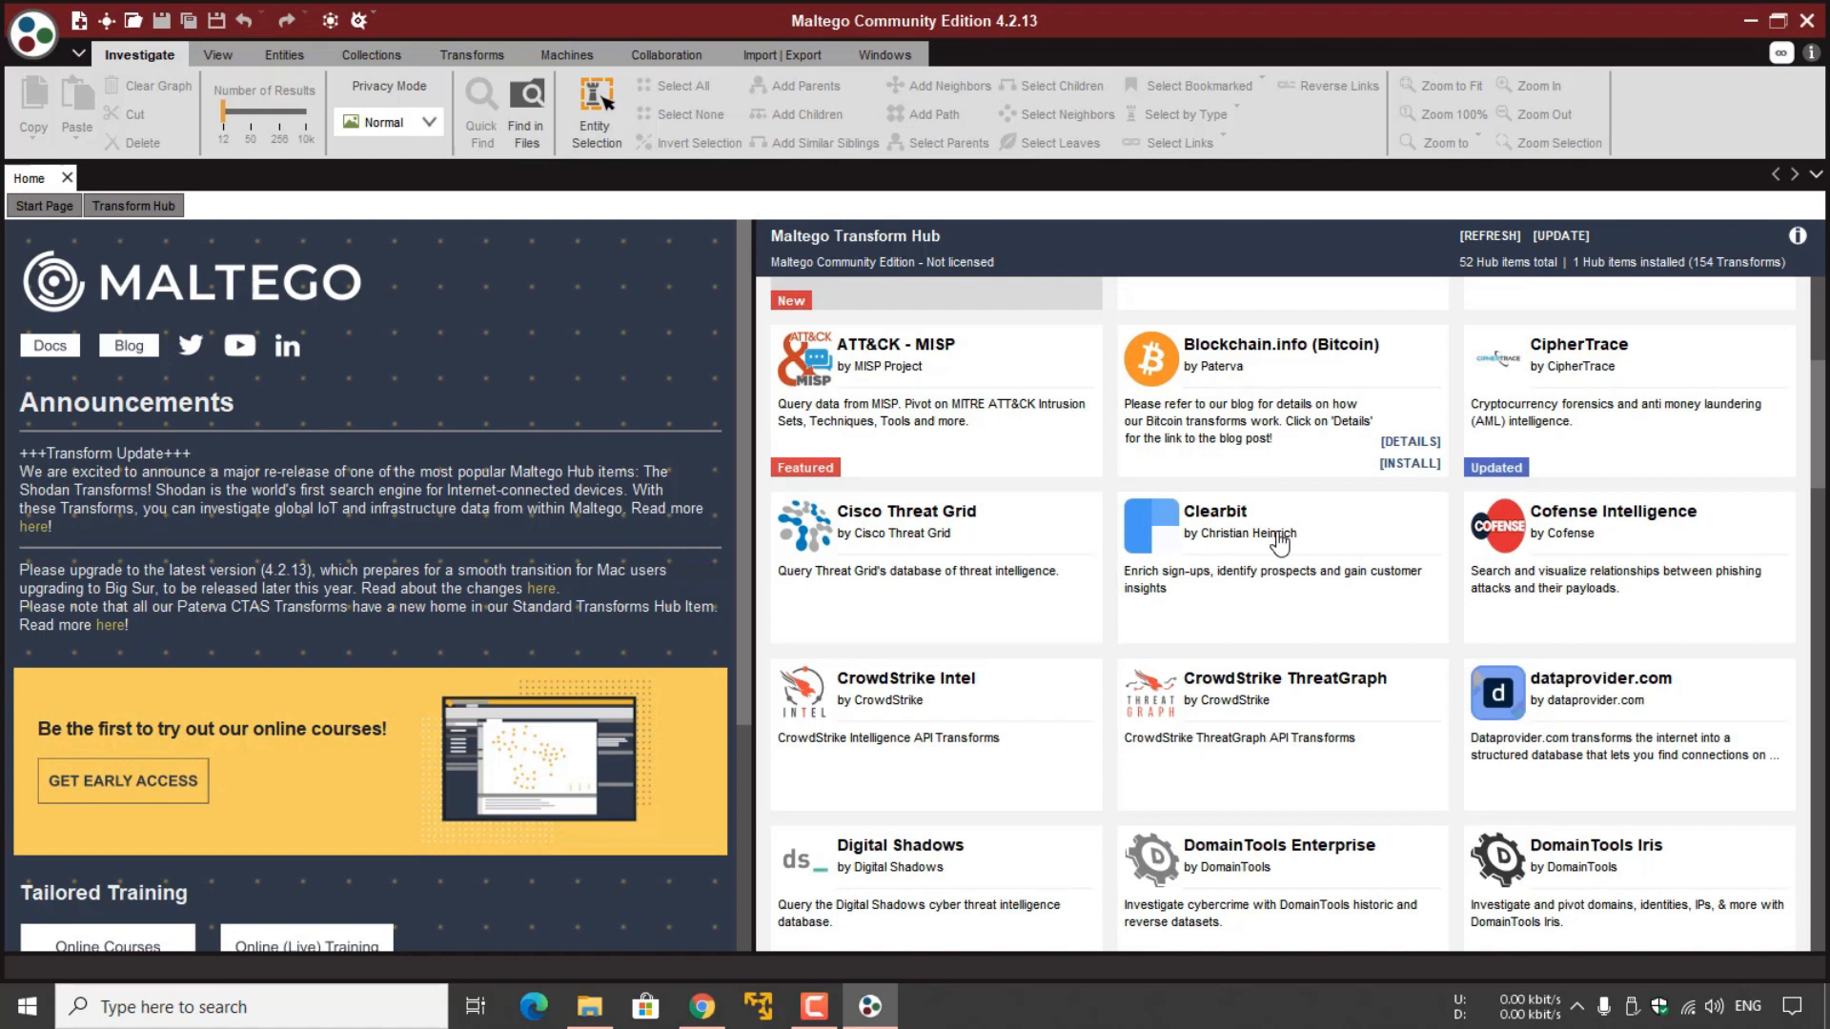
scroll(1387, 598, down, 2)
scroll(1387, 599, down, 6)
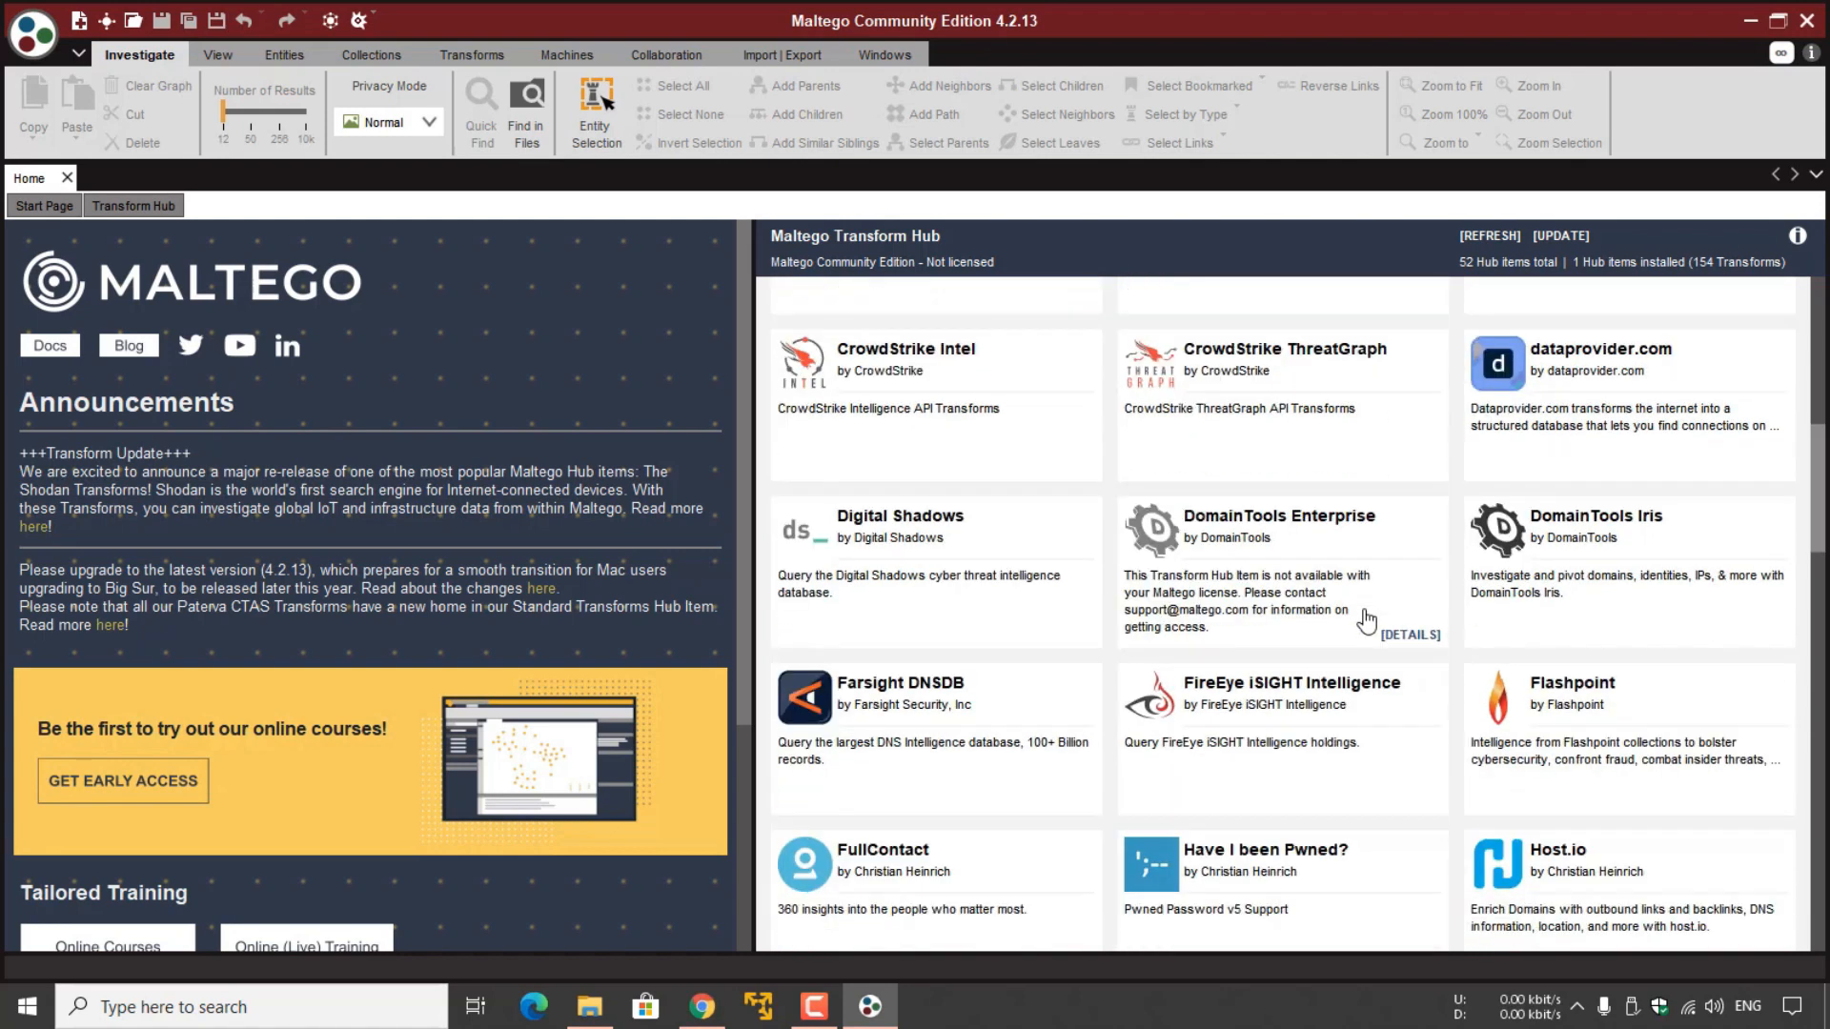
scroll(1462, 601, down, 3)
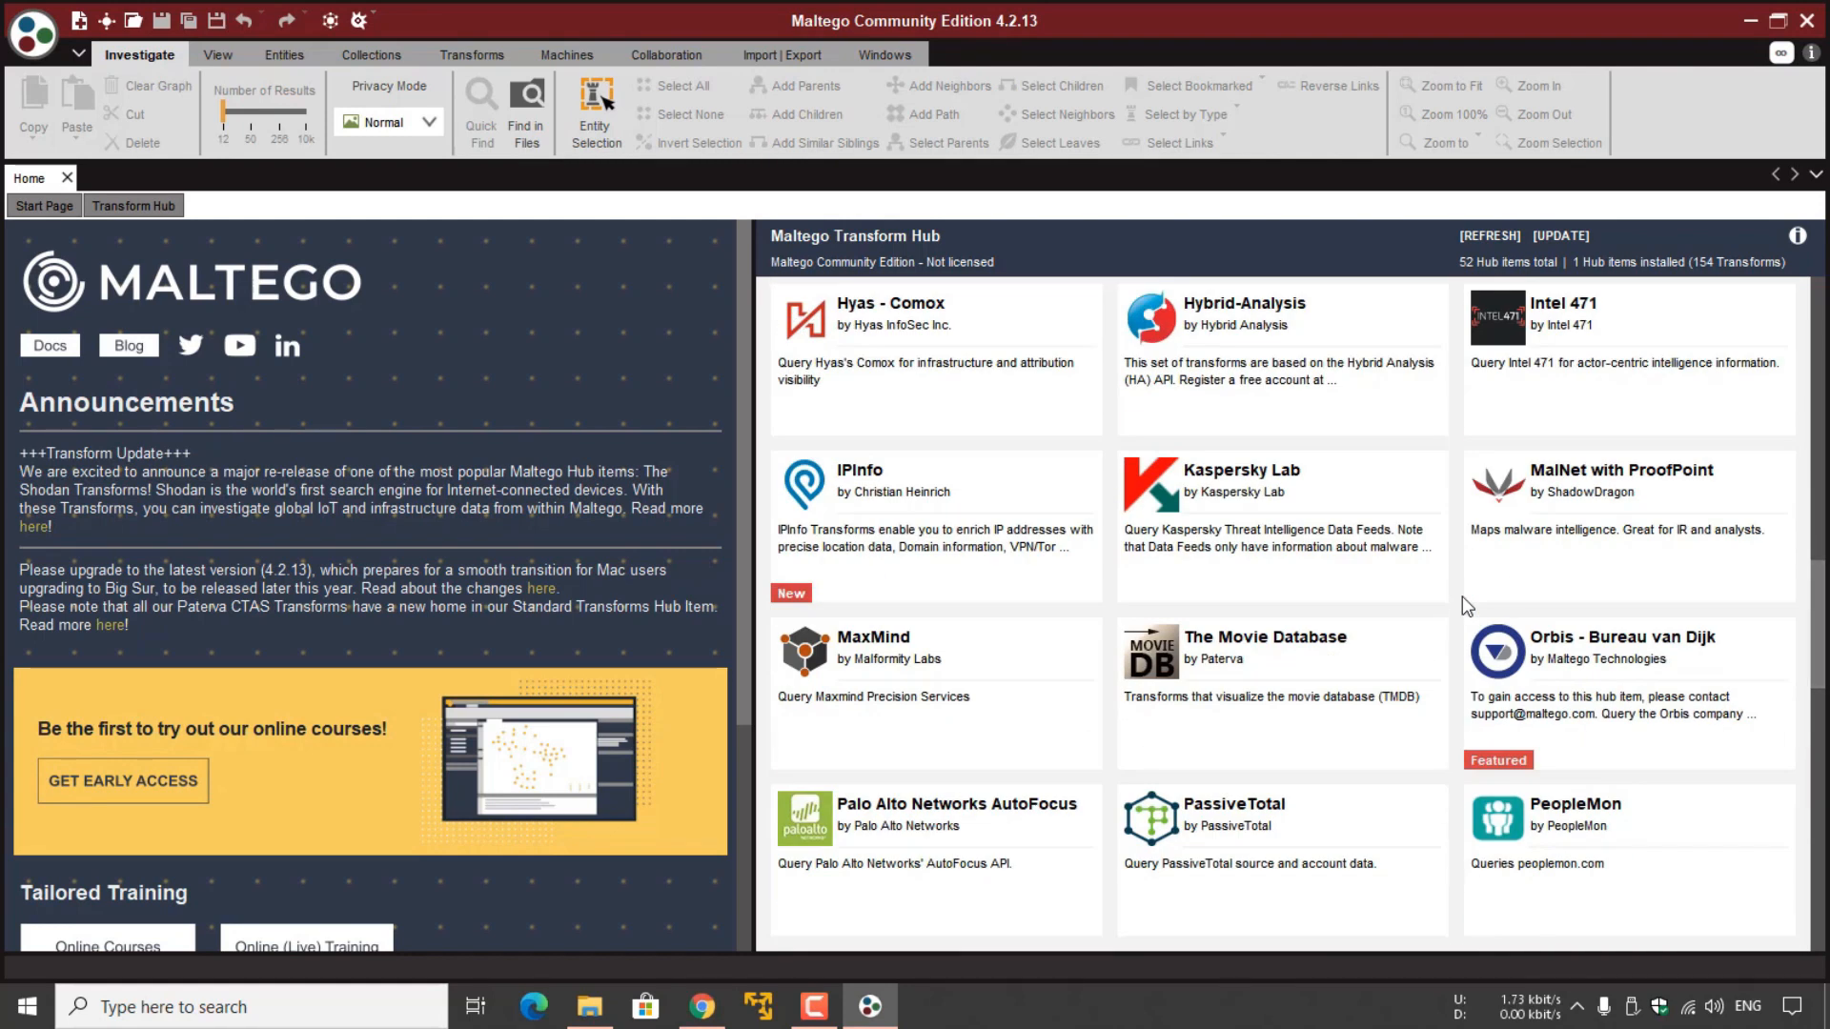
scroll(1462, 601, down, 5)
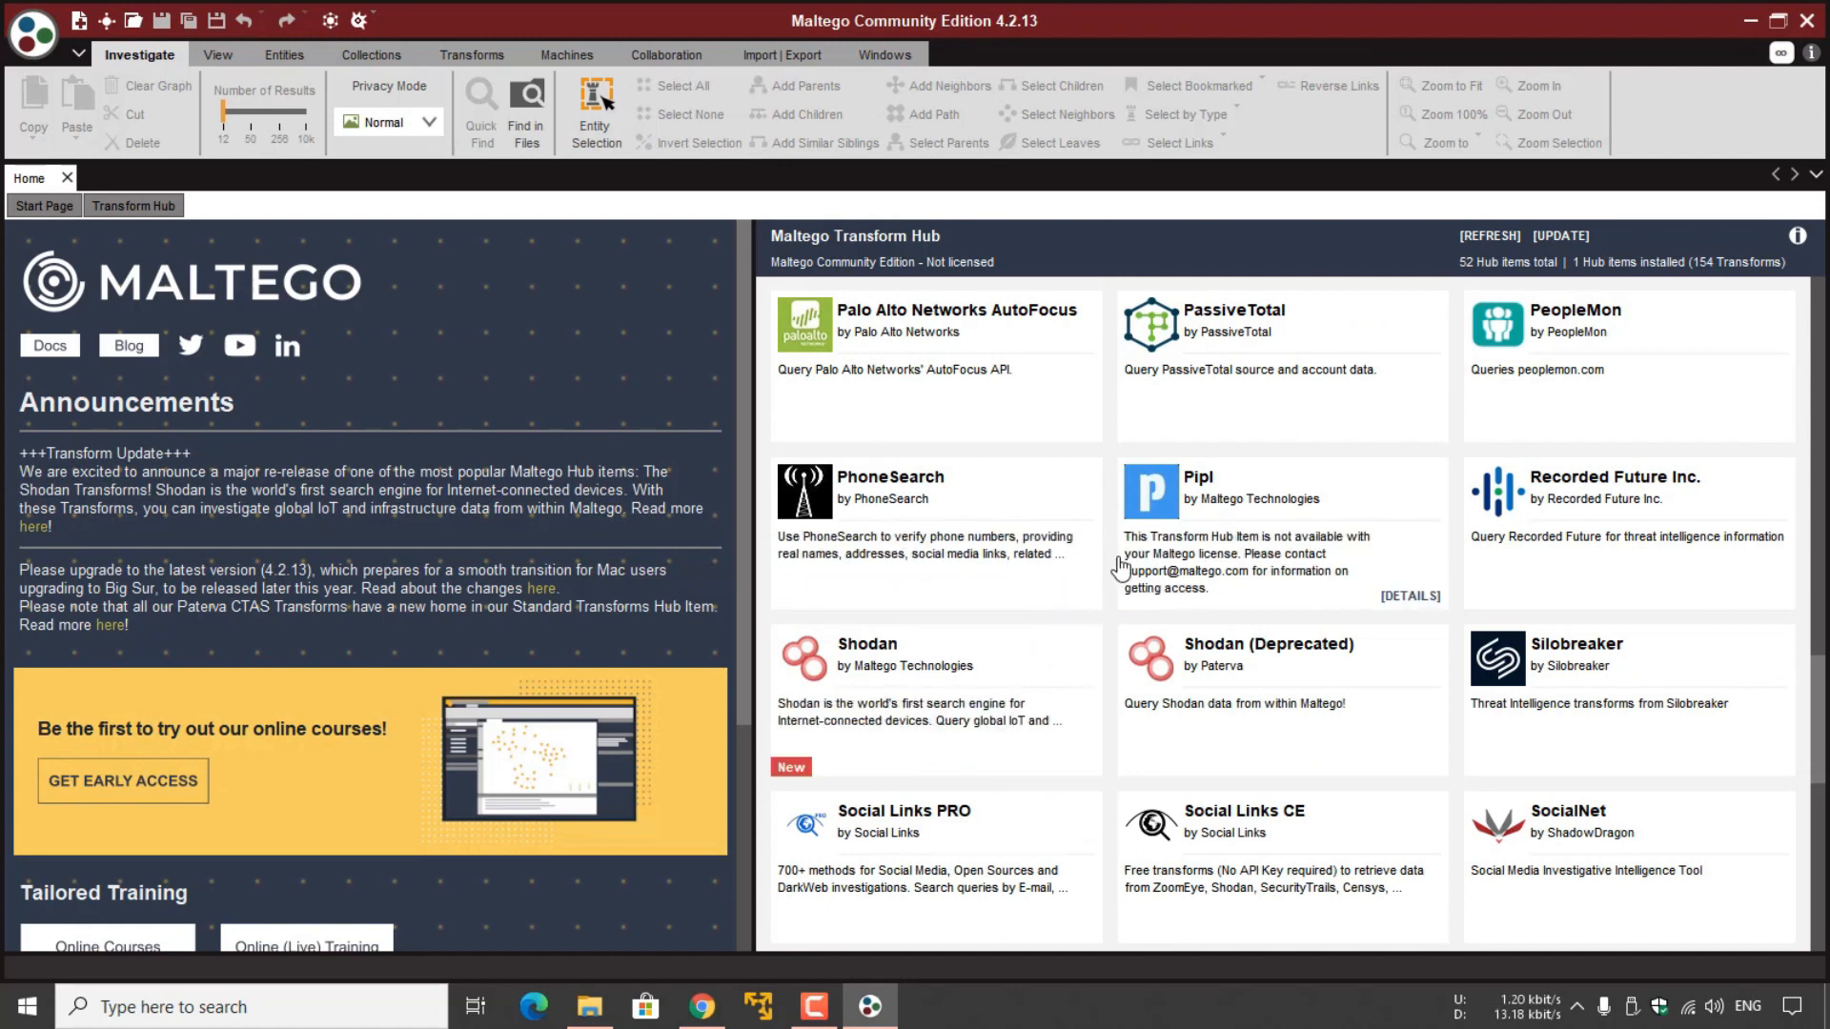
scroll(1123, 515, up, 2)
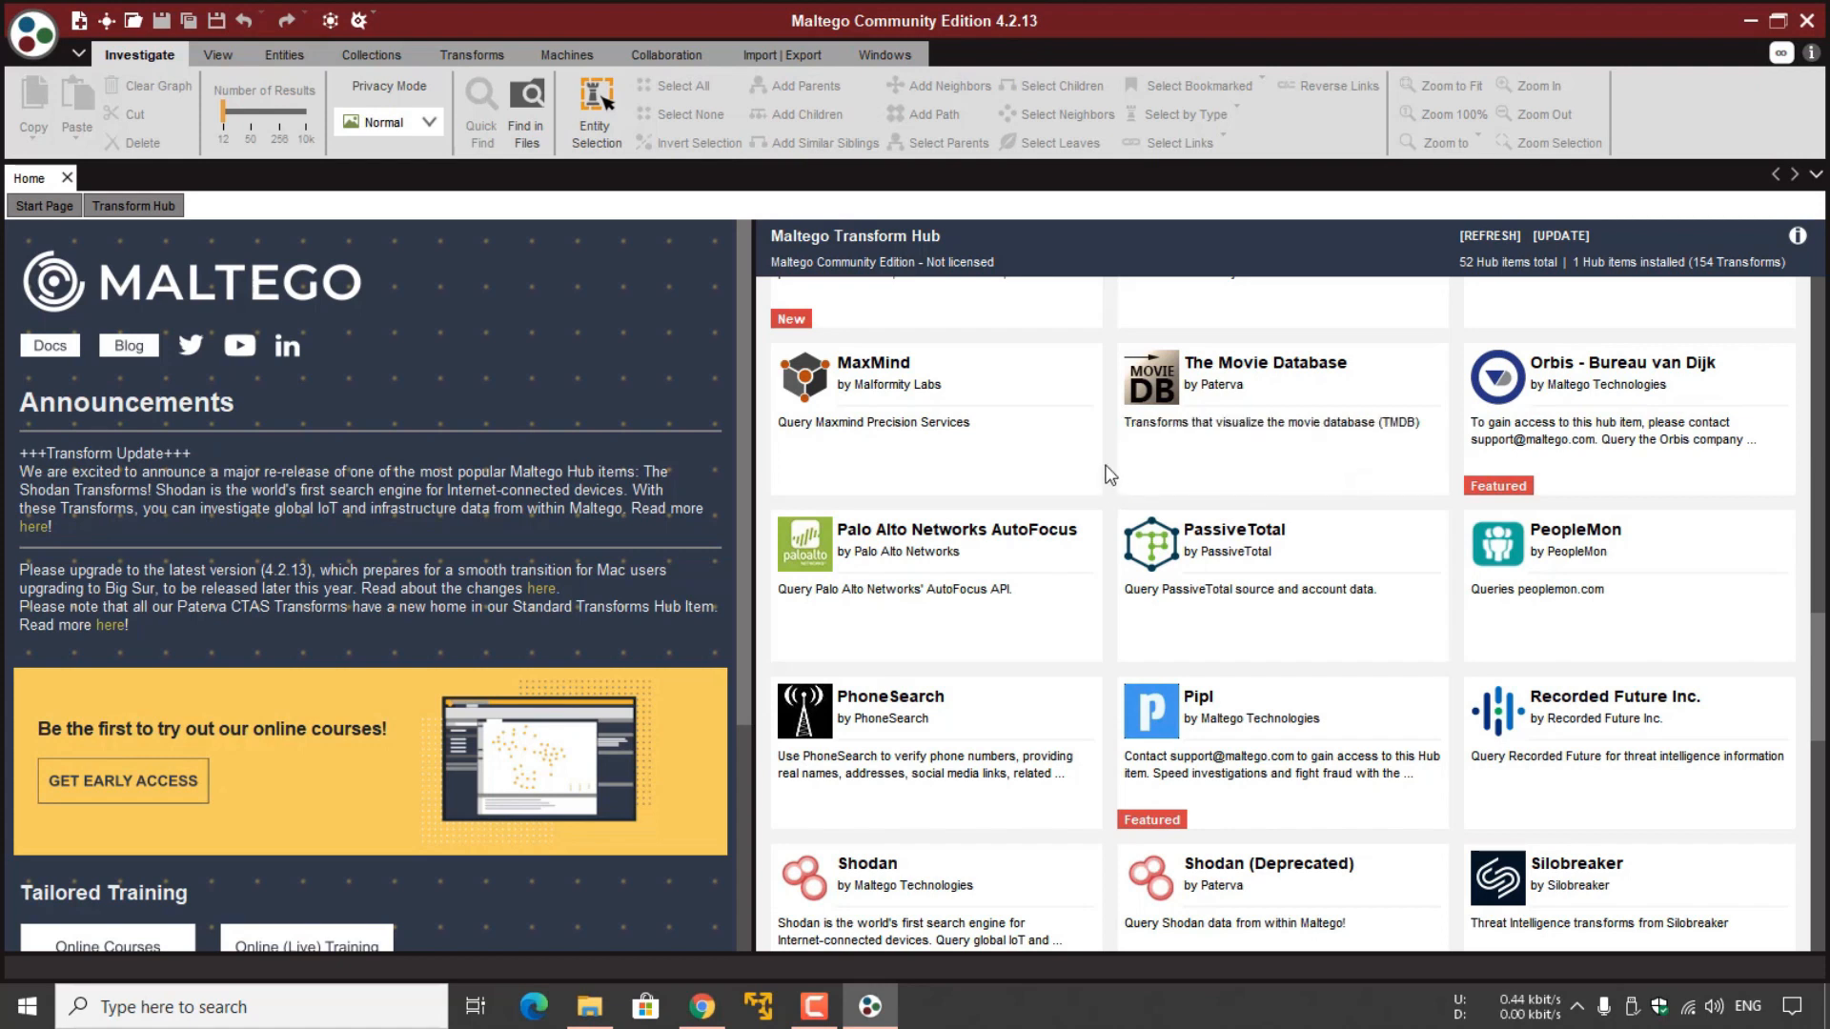
scroll(1108, 474, up, 8)
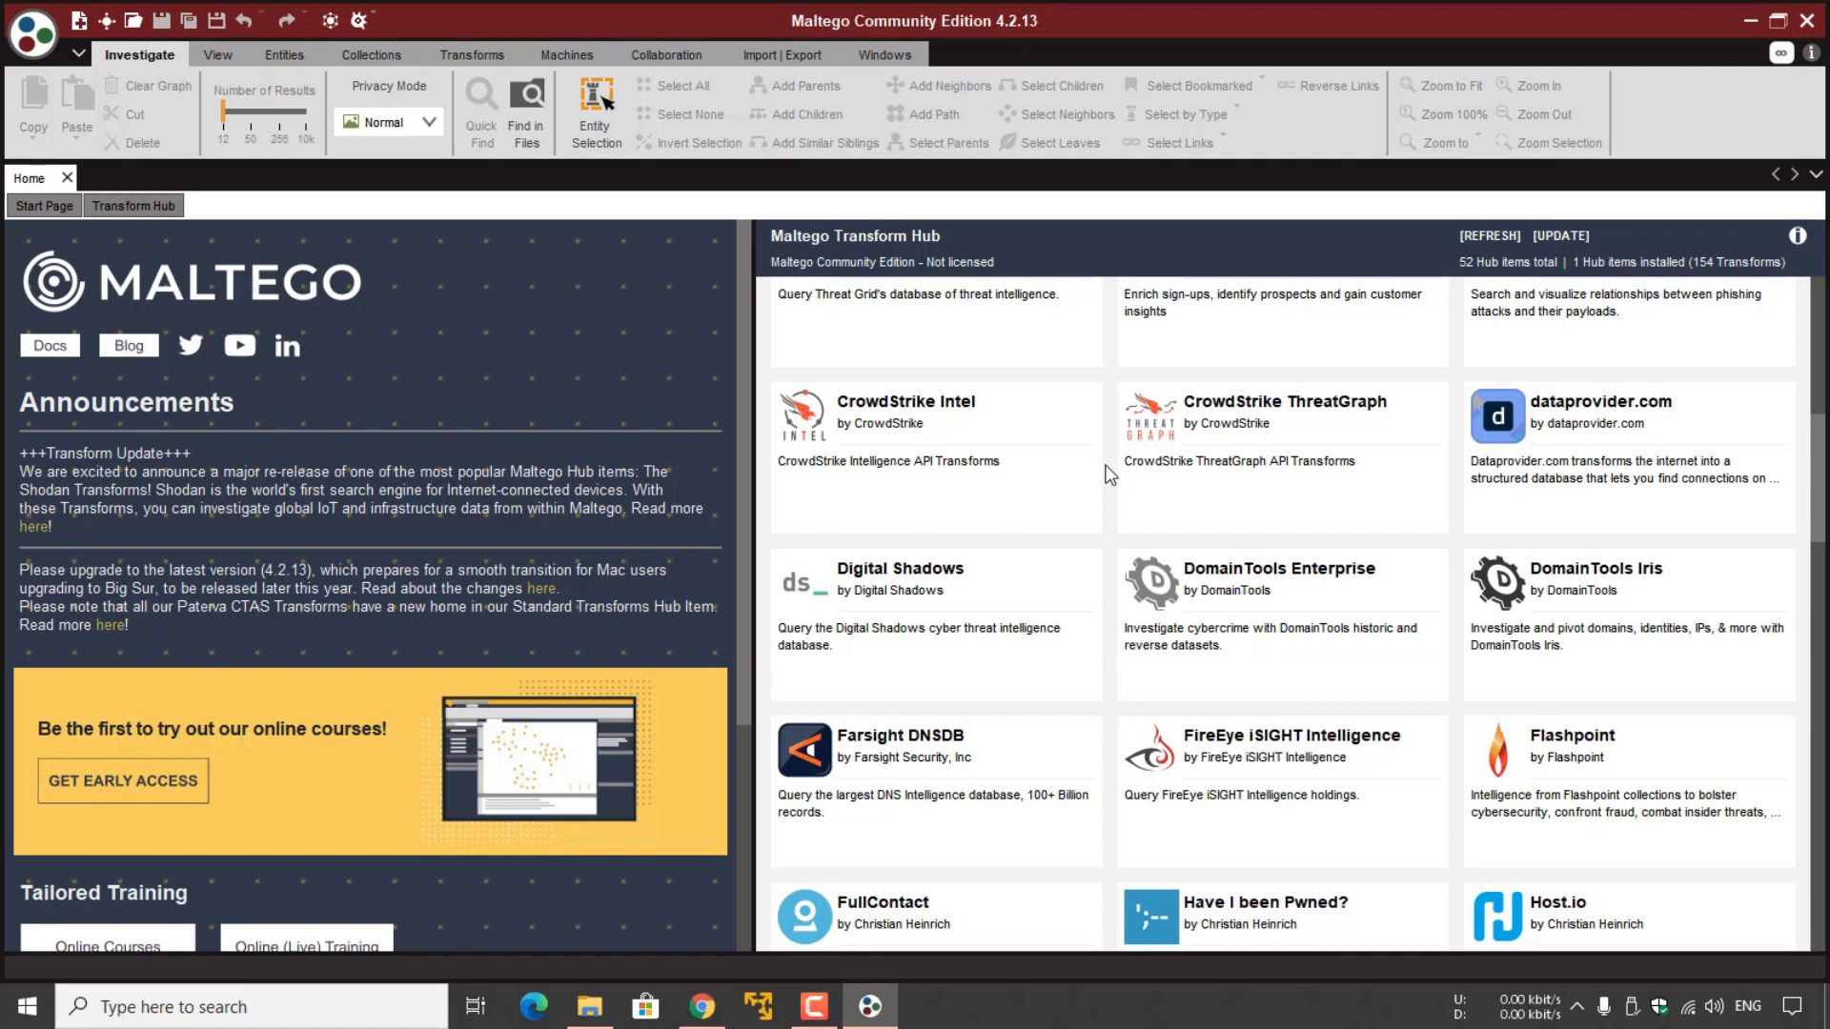
Try to install the Shodan hub item by Maltego Technologies, viewing the shodan.io site in Chrome while its API key is requested.
scroll(1108, 474, down, 10)
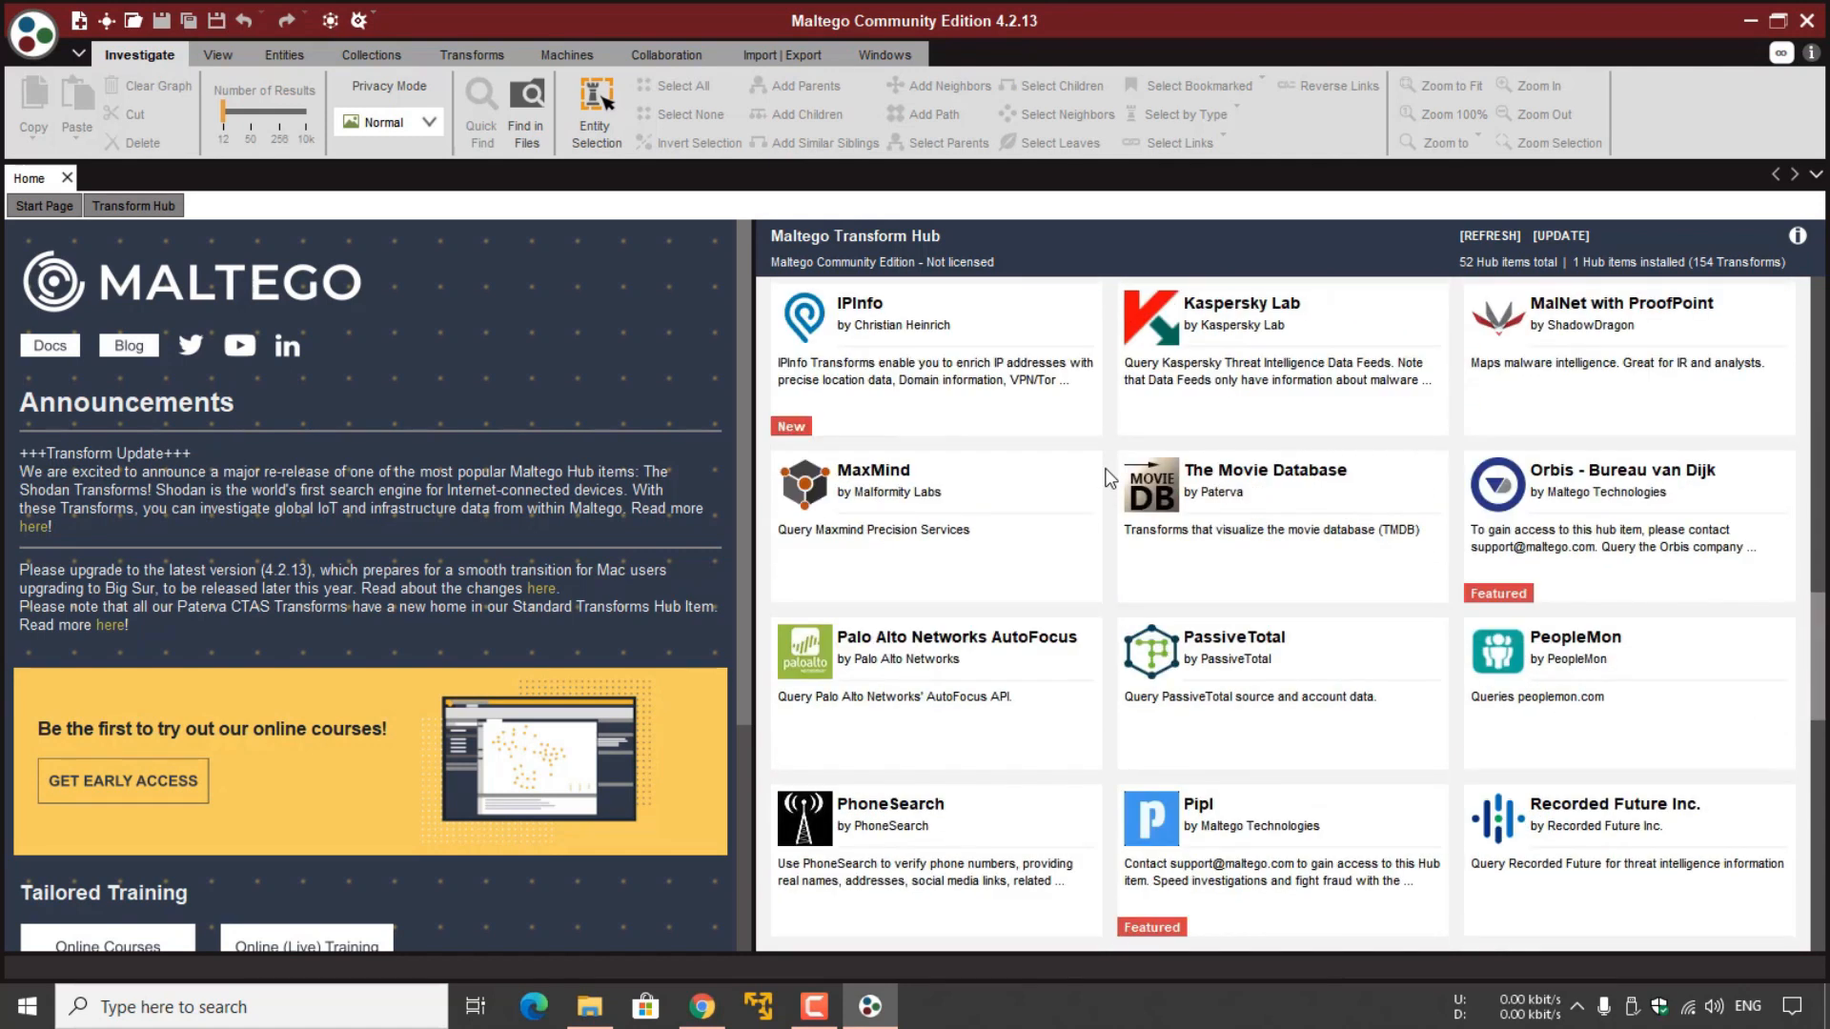
scroll(1105, 474, down, 3)
click(1054, 760)
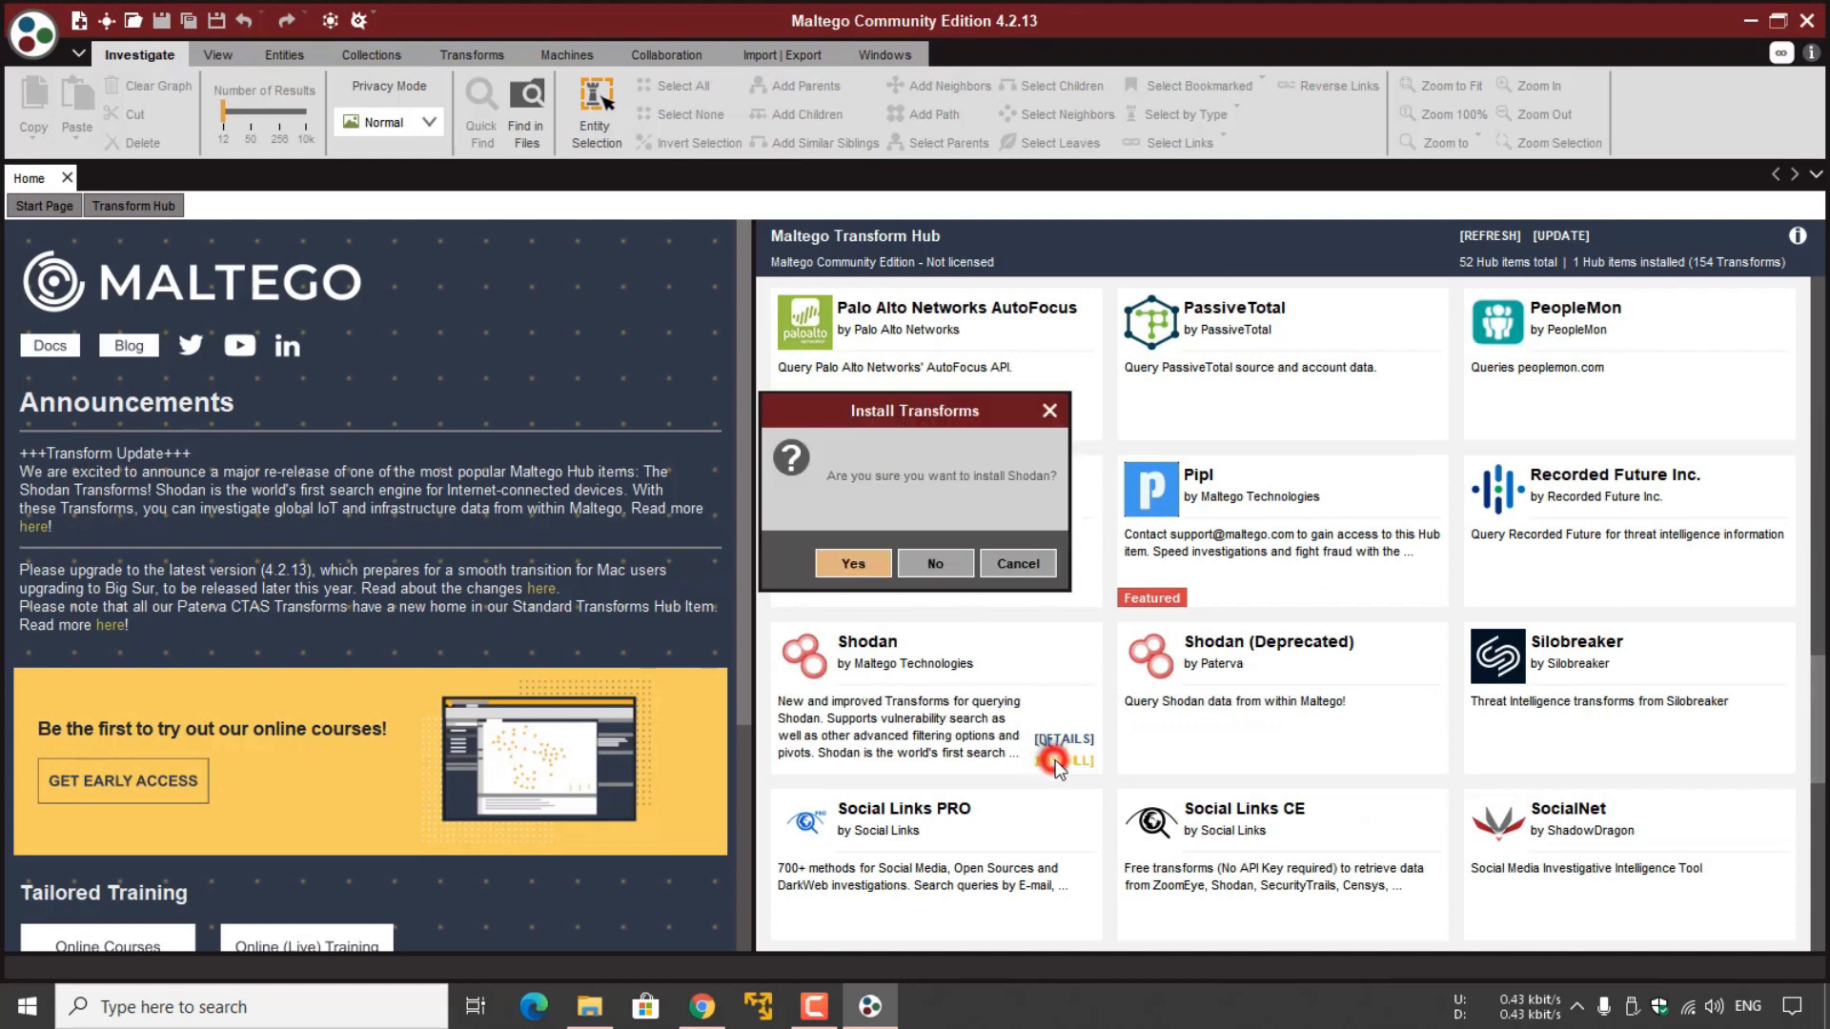
click(860, 565)
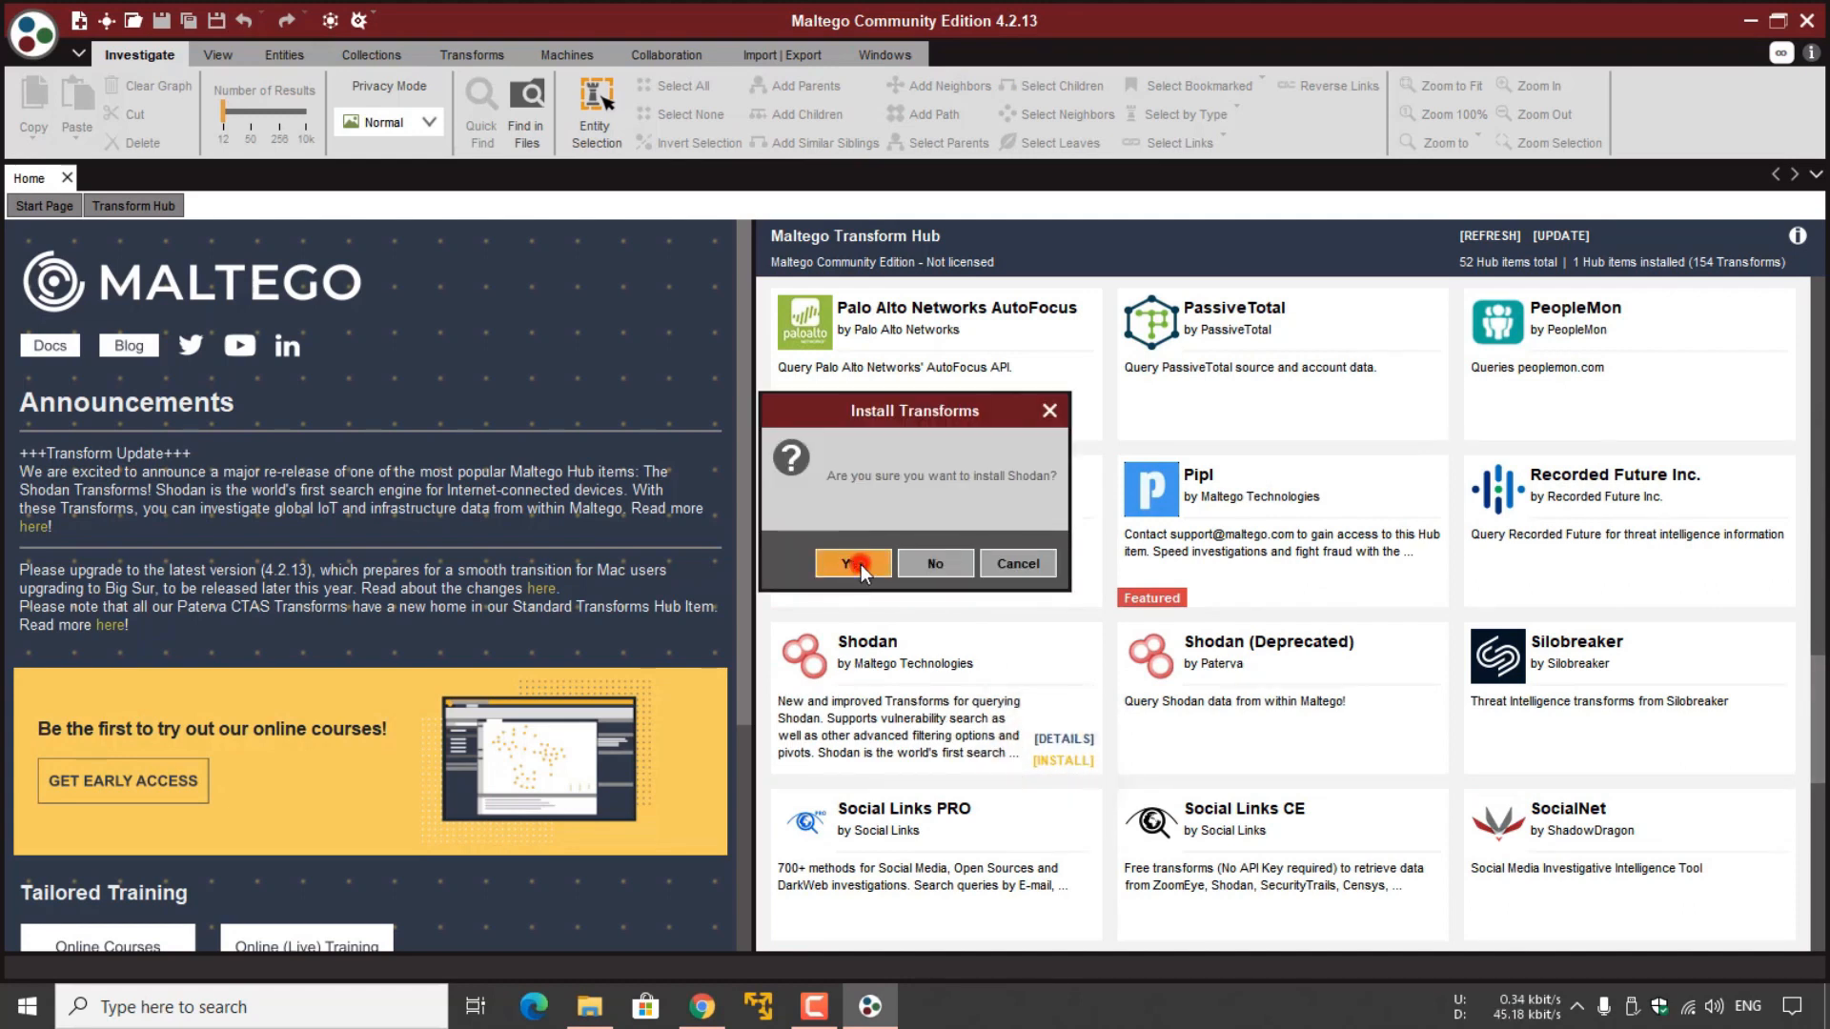
click(944, 568)
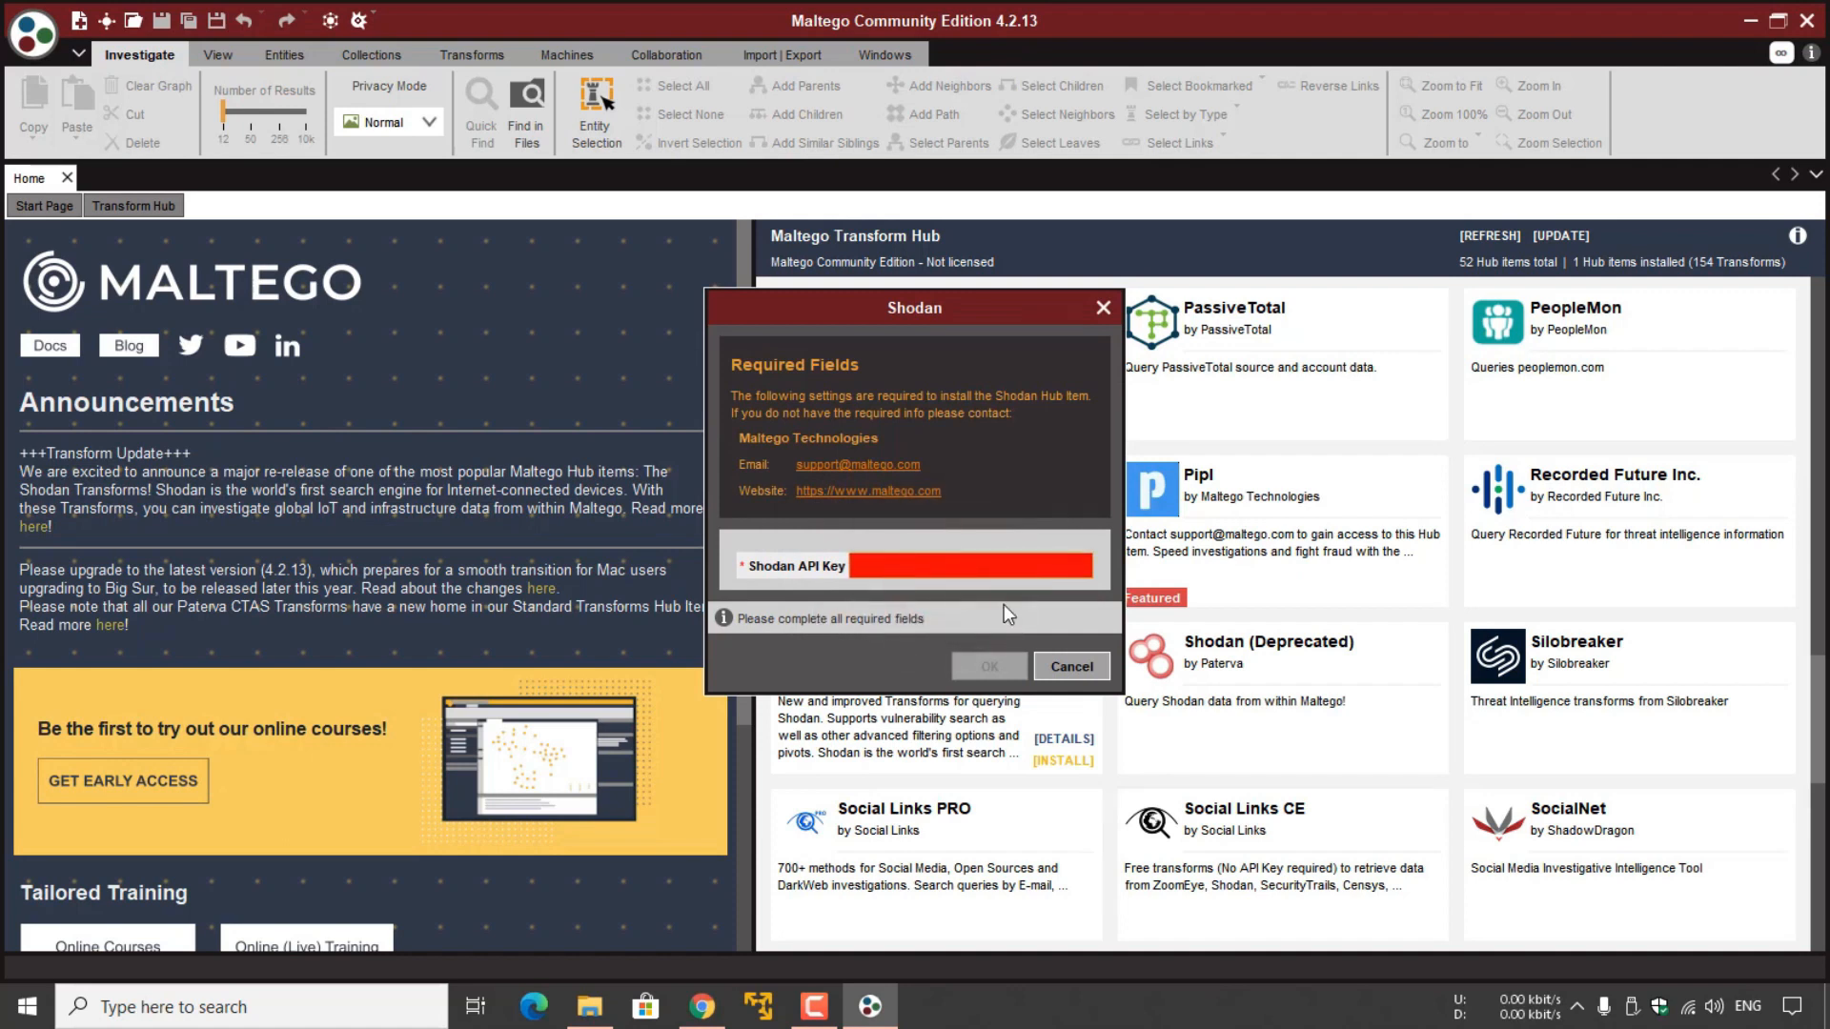
click(702, 1006)
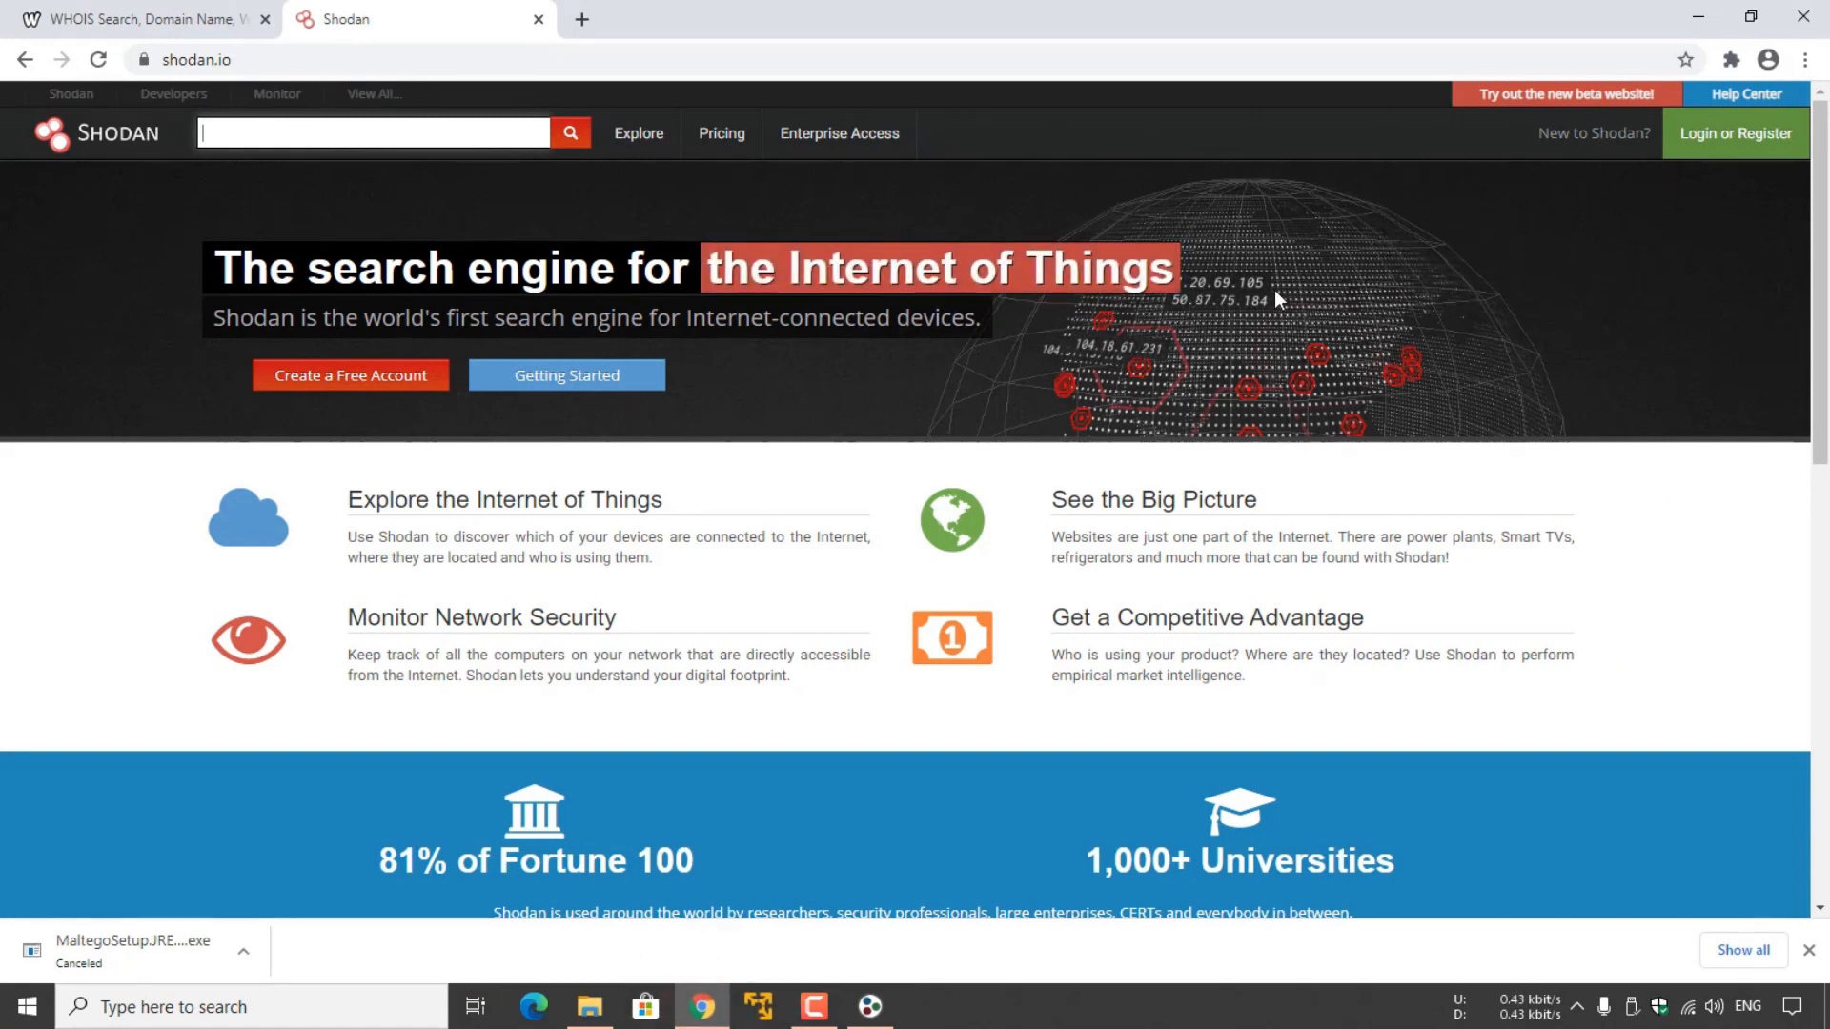
click(874, 1011)
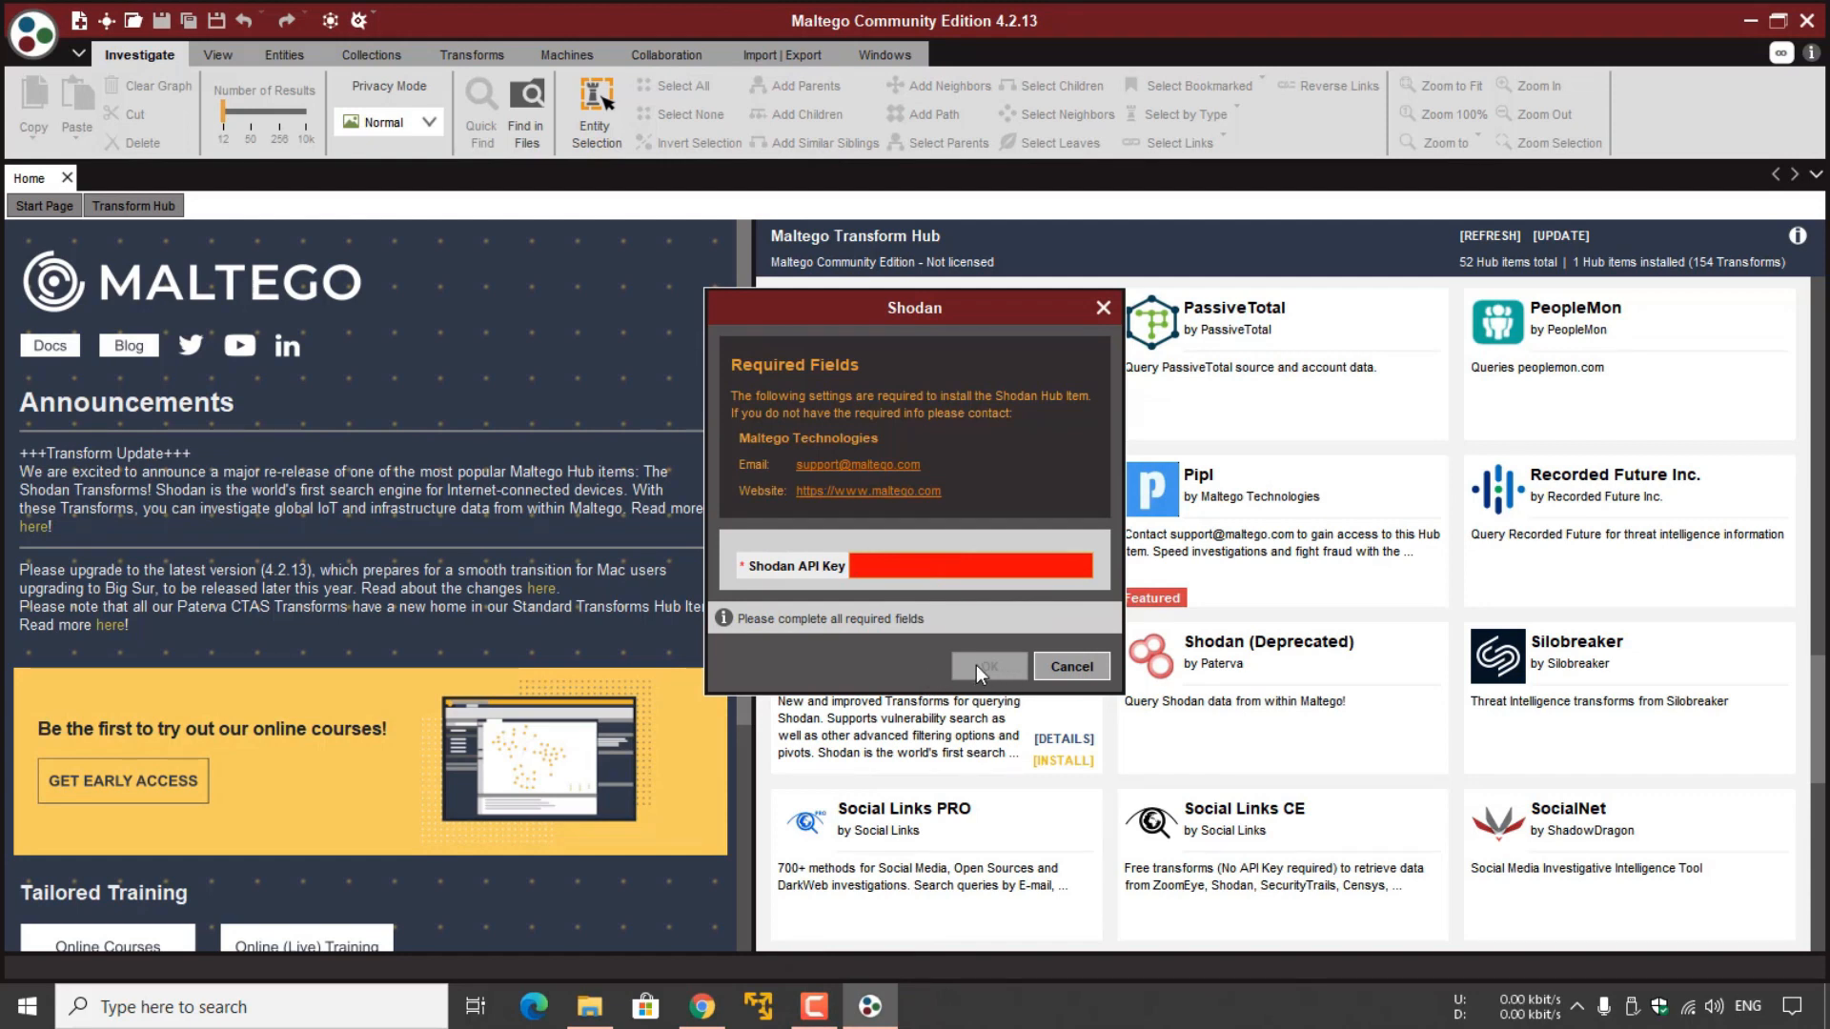
click(1071, 666)
Examine more Transform Hub items such as Kaspersky Lab, CaseFile Entities and Standard Transforms CE, ending at the hub's filter options.
scroll(1108, 415, down, 1)
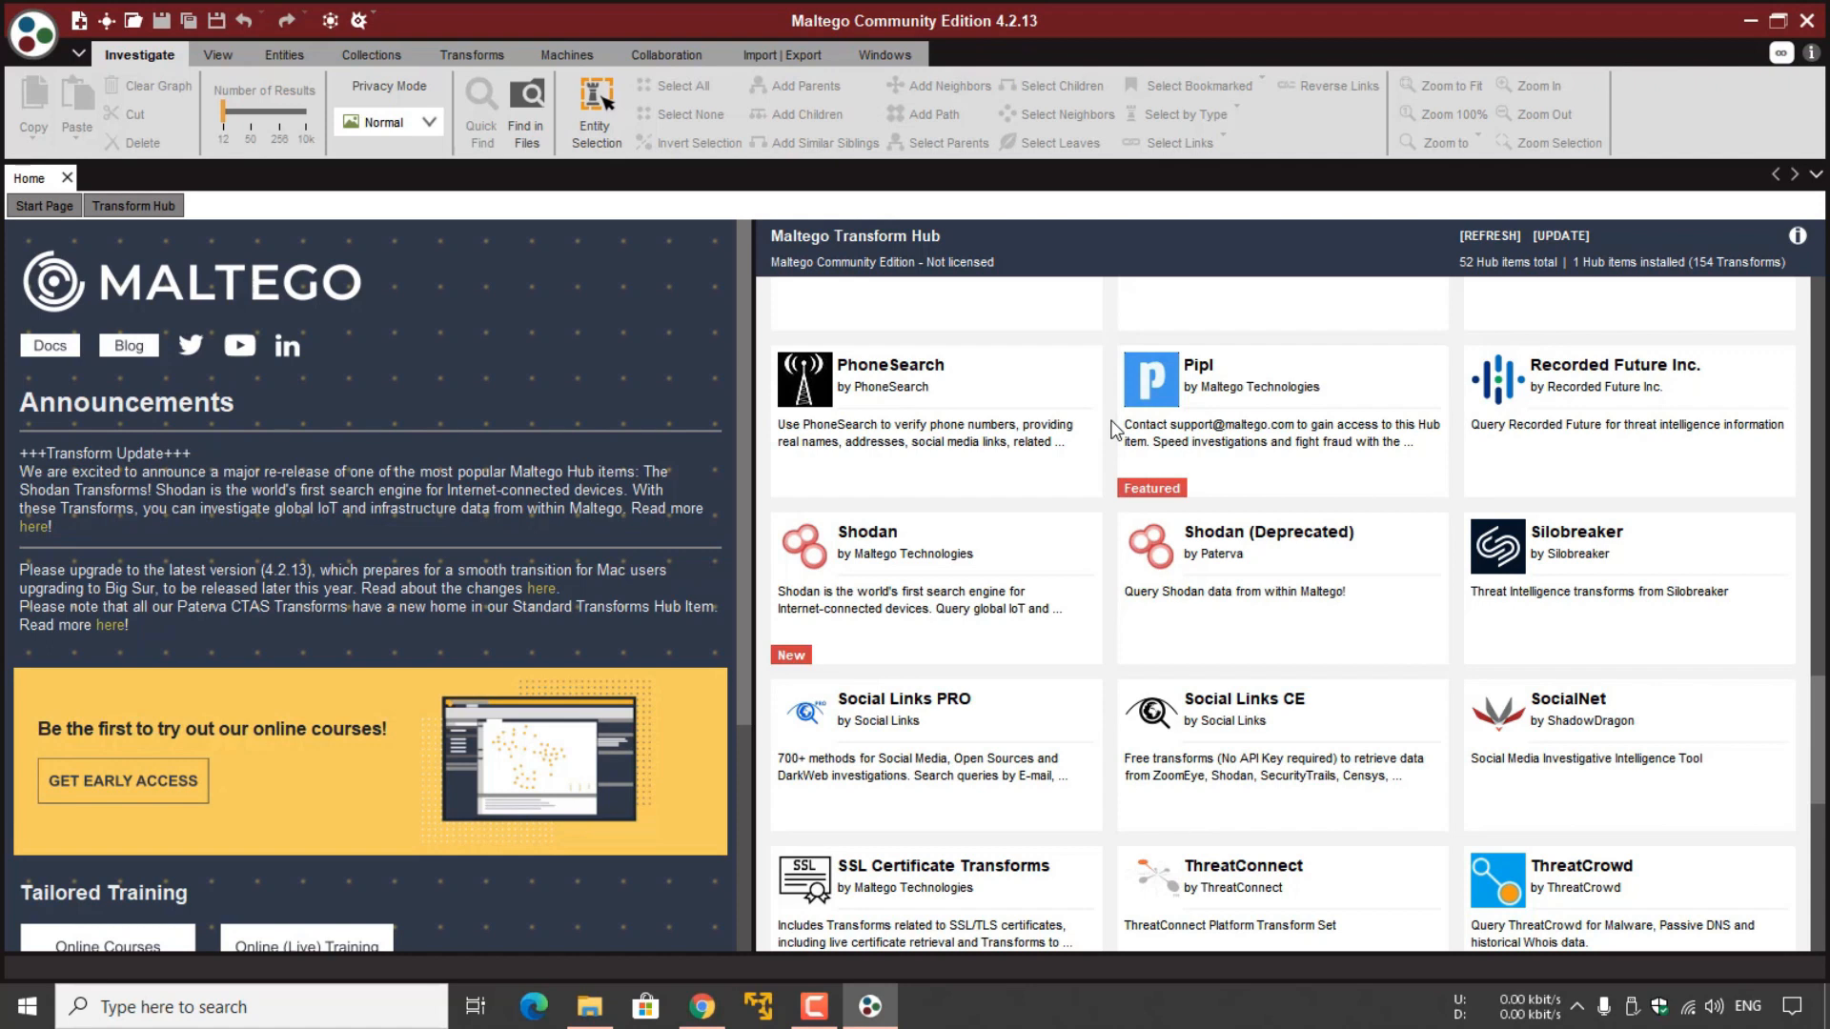
scroll(1144, 438, up, 3)
scroll(1193, 445, up, 2)
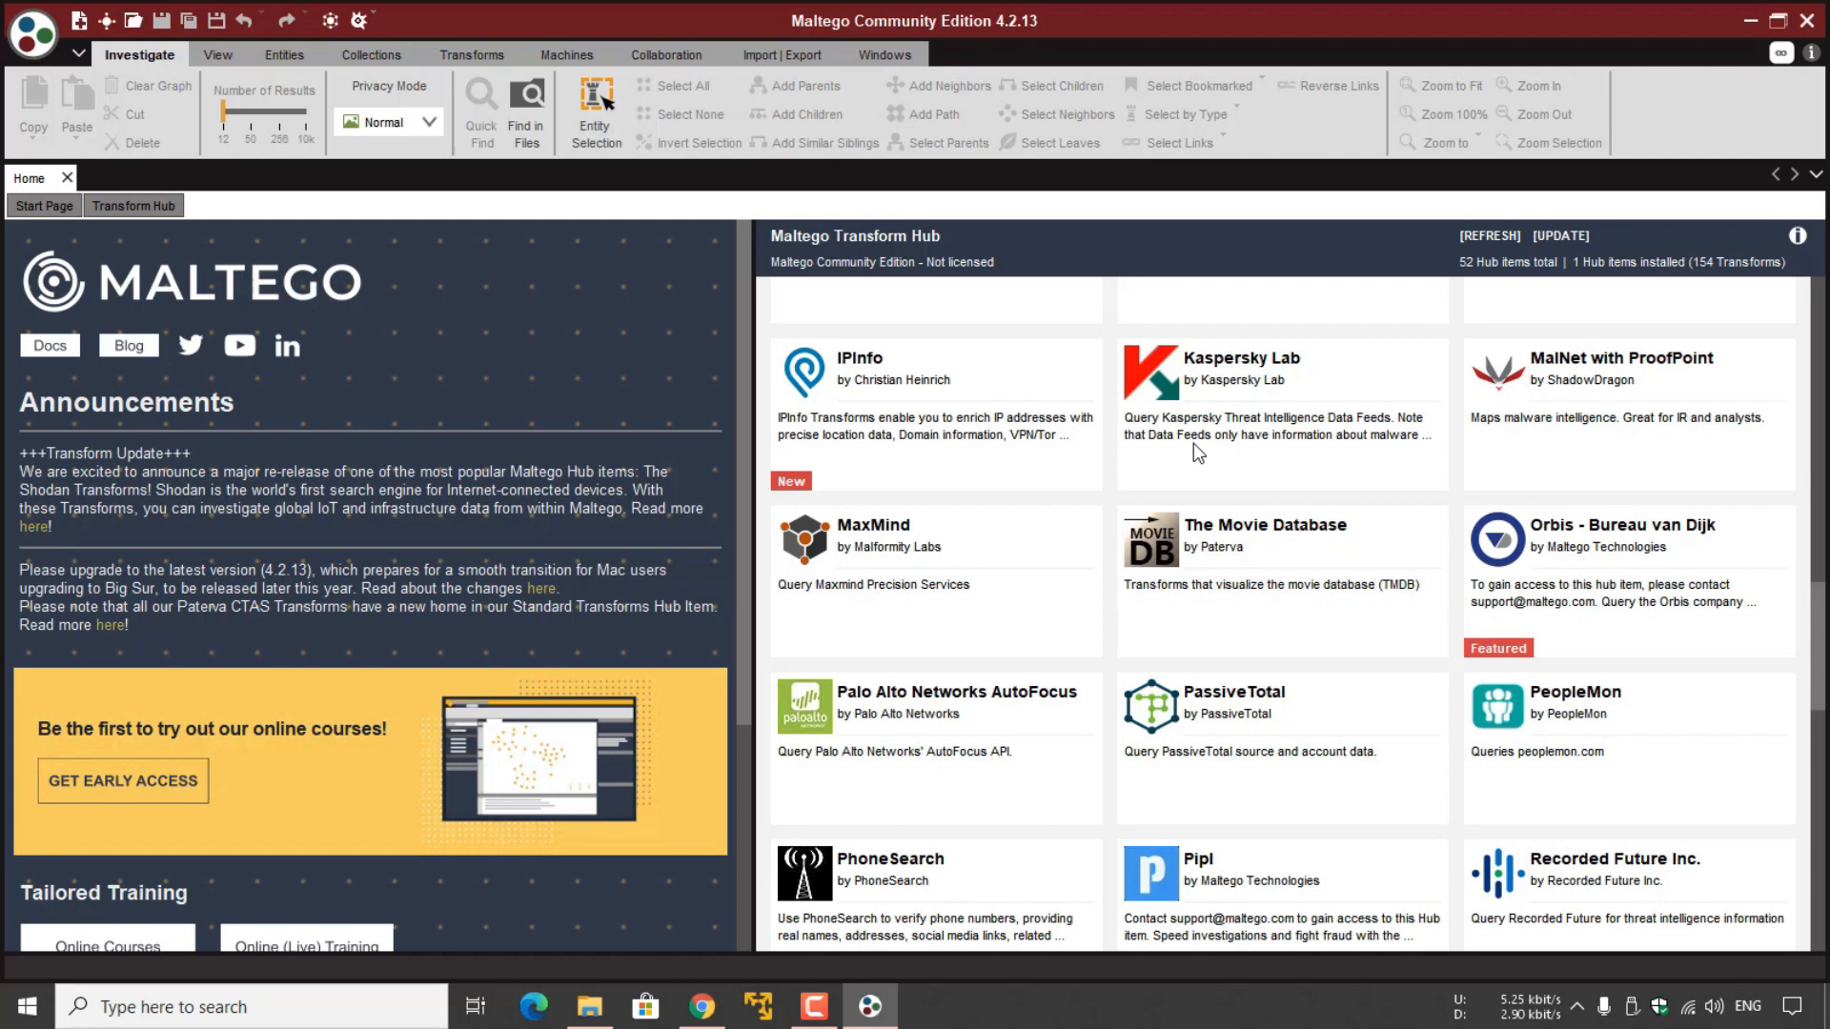
scroll(1193, 443, up, 1)
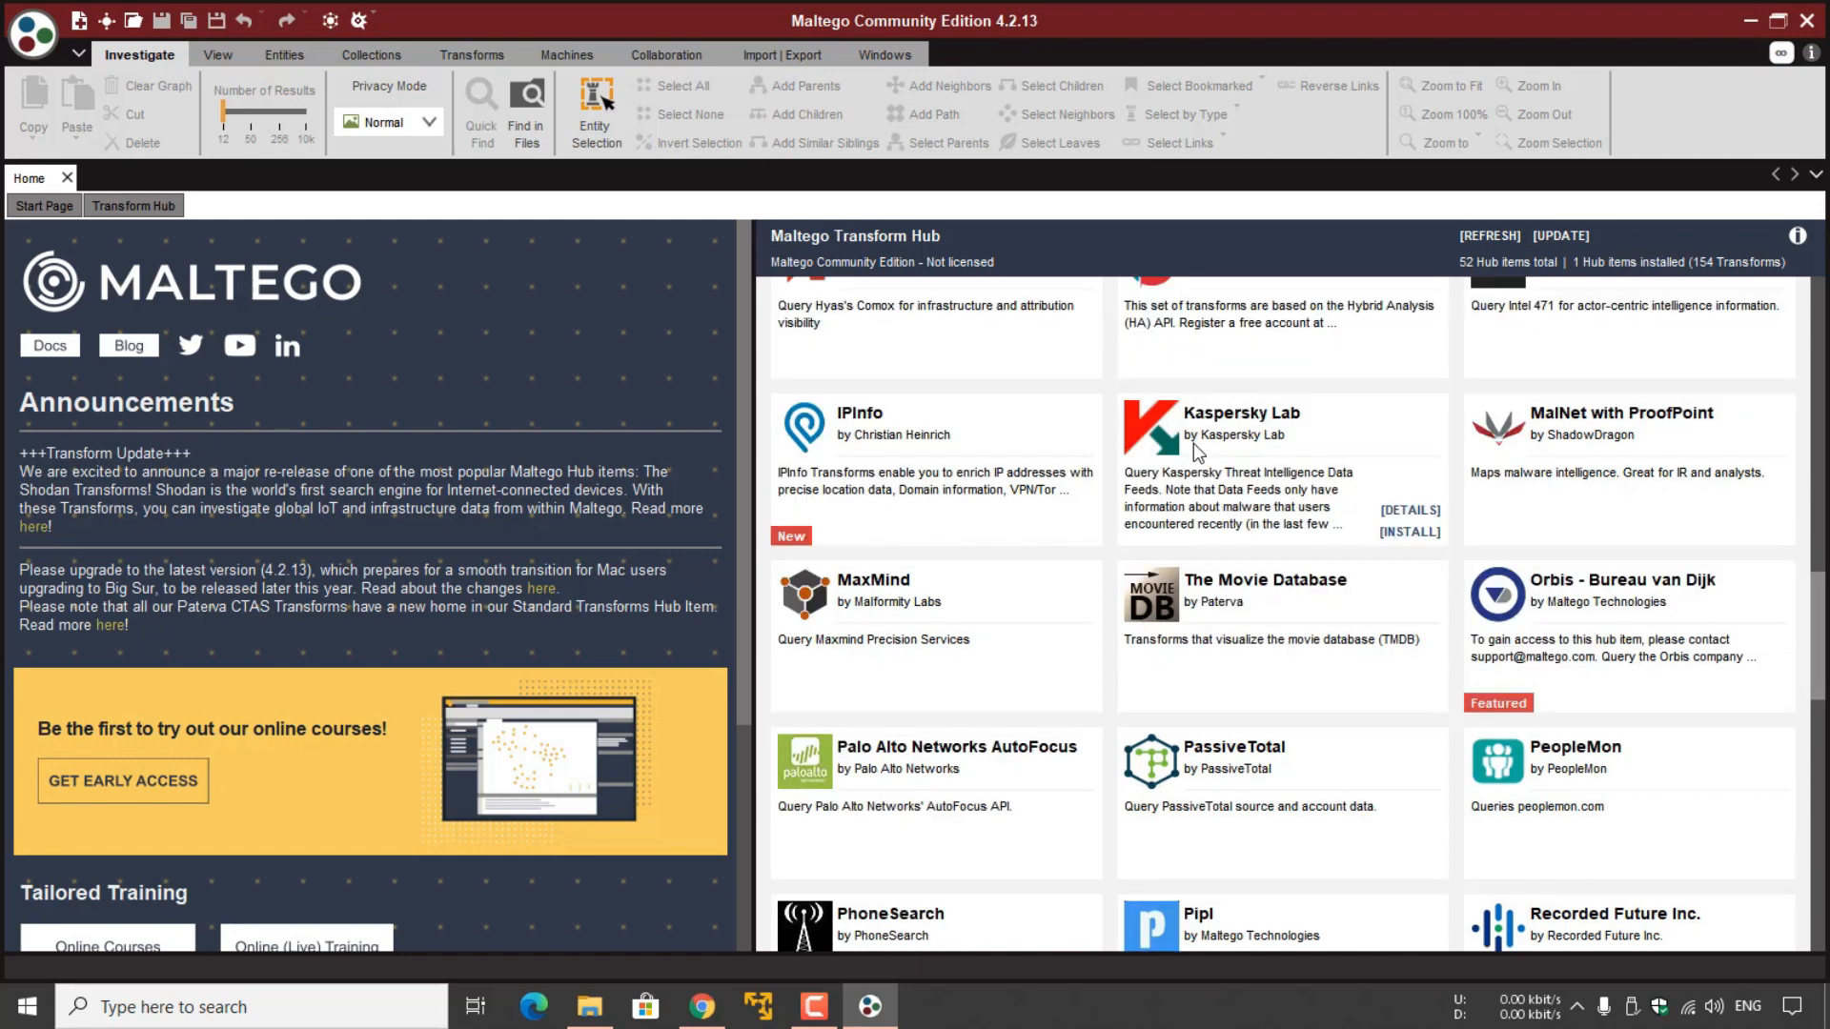
scroll(1194, 444, down, 2)
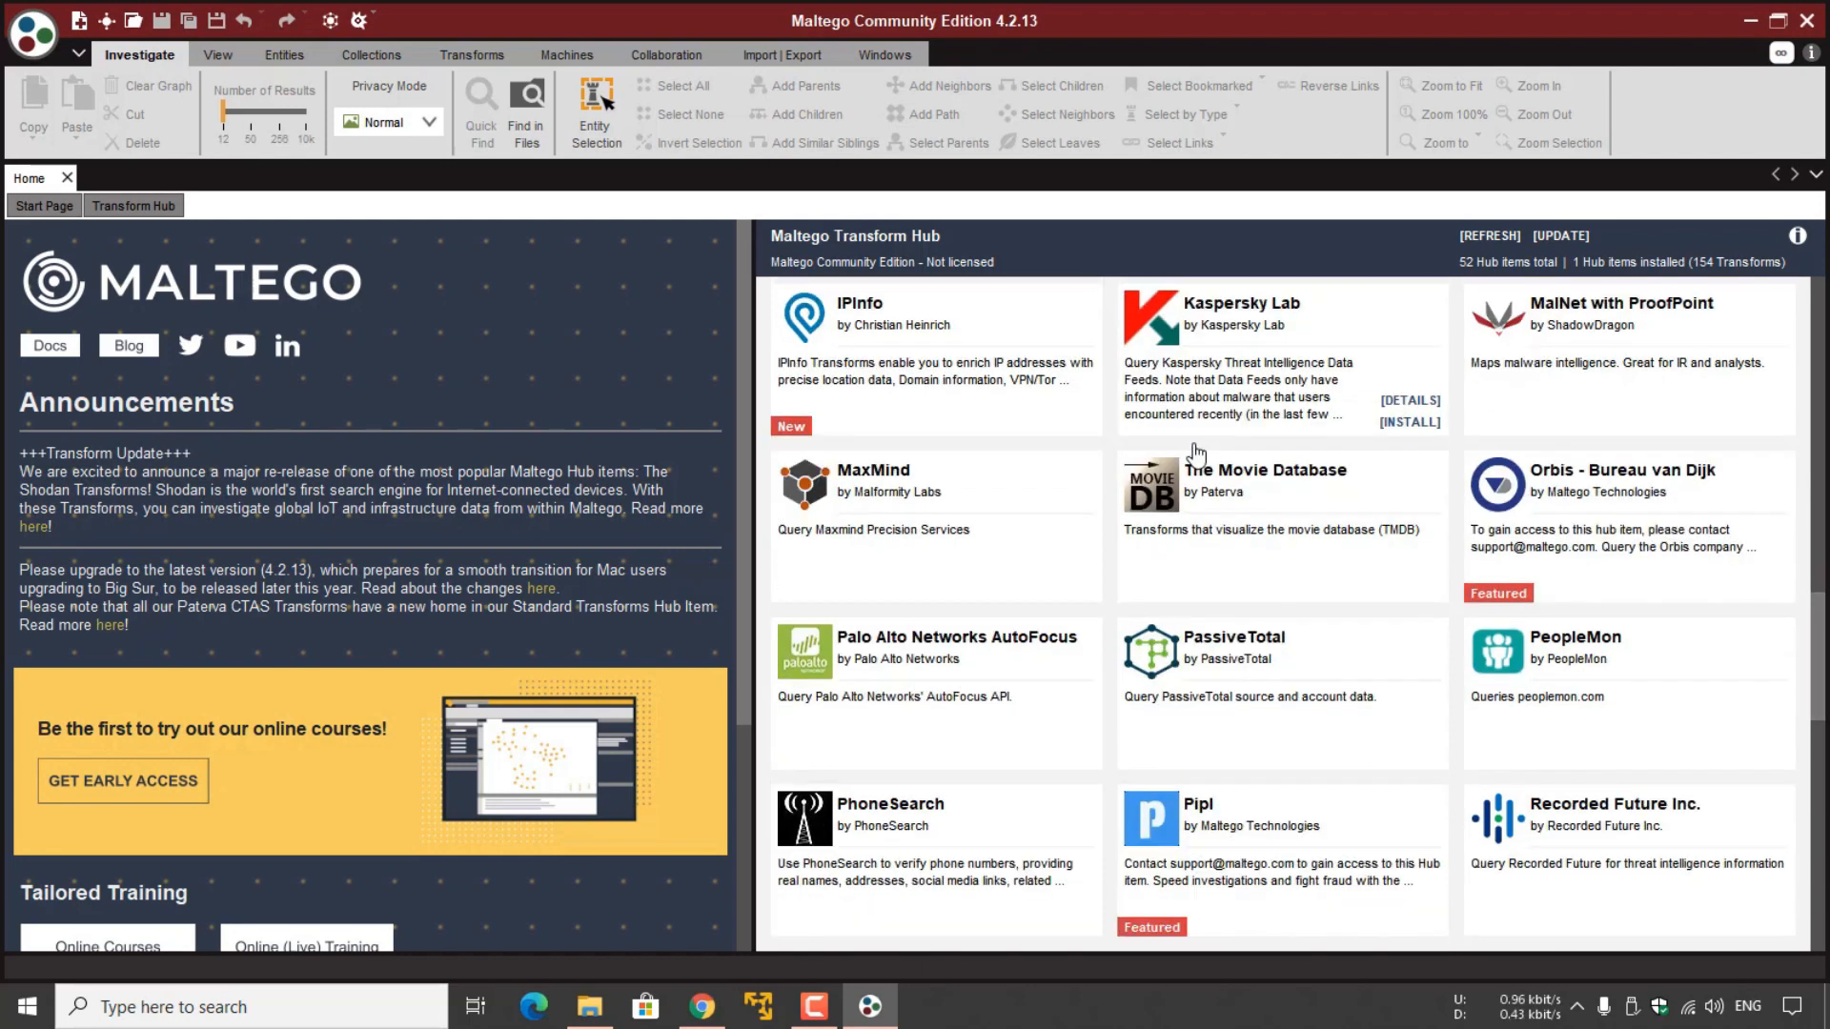
scroll(1197, 452, up, 1)
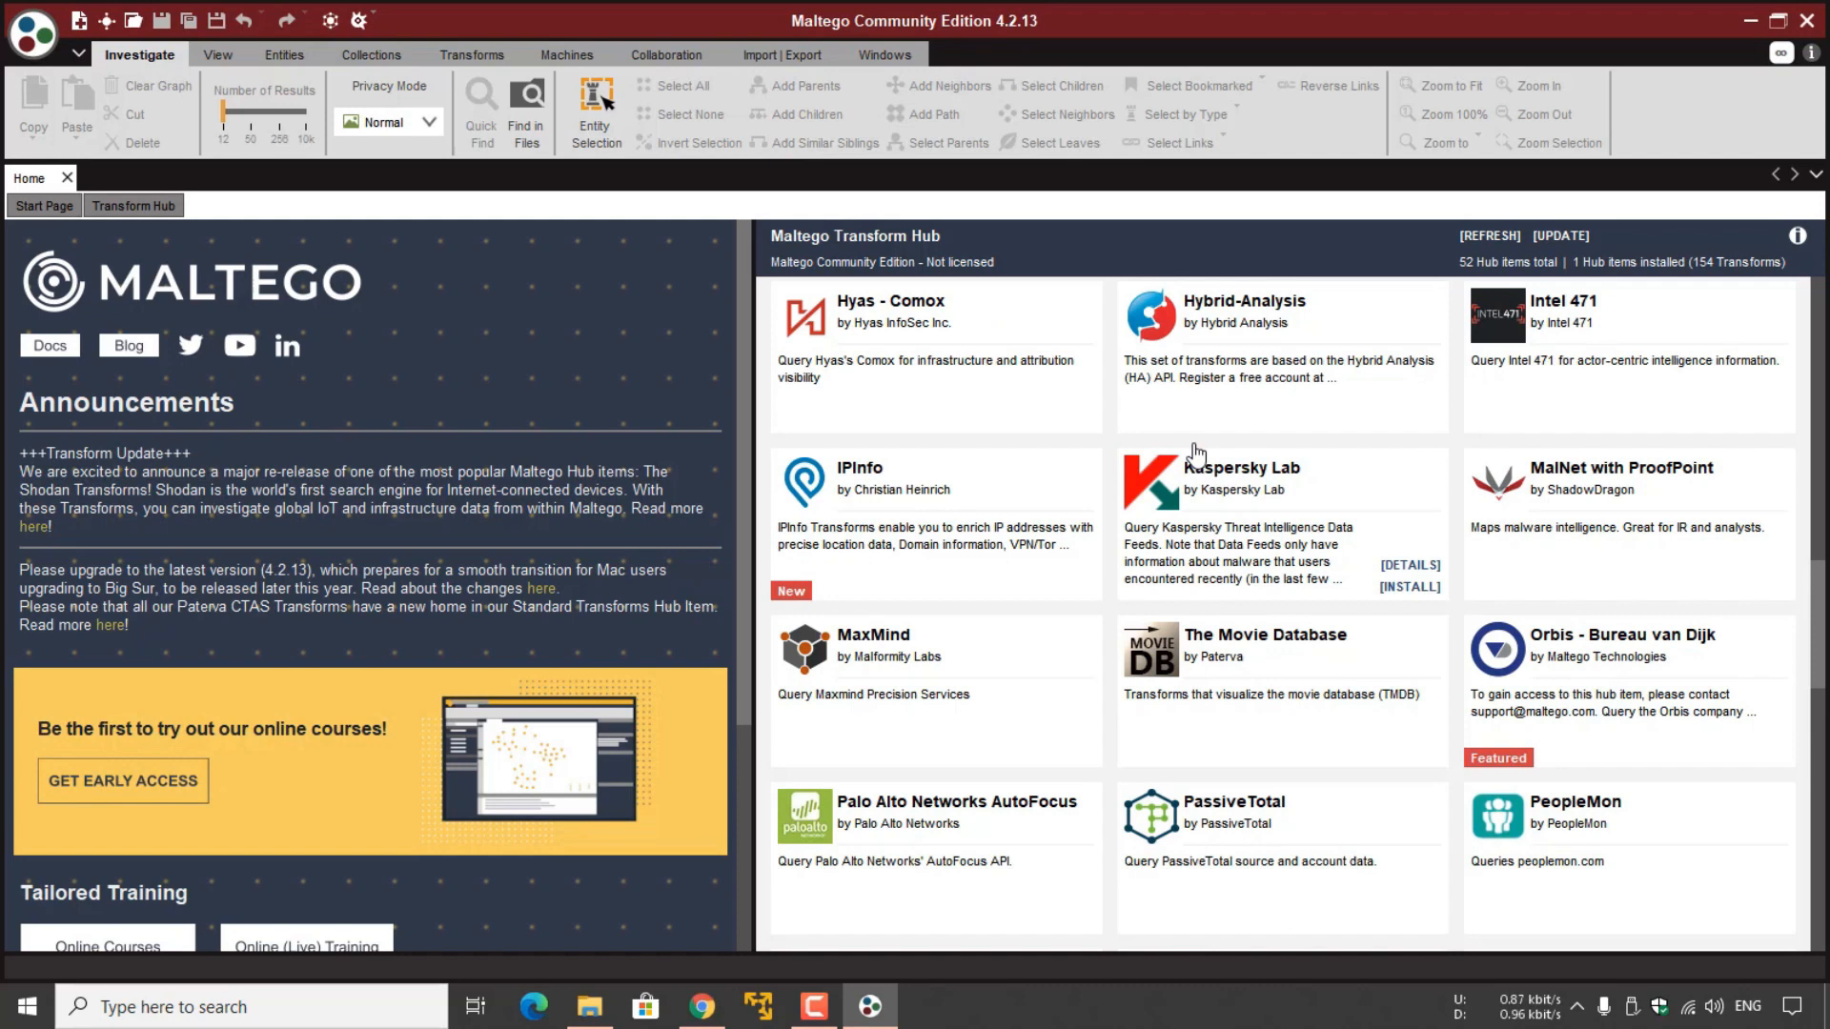
scroll(1197, 453, up, 9)
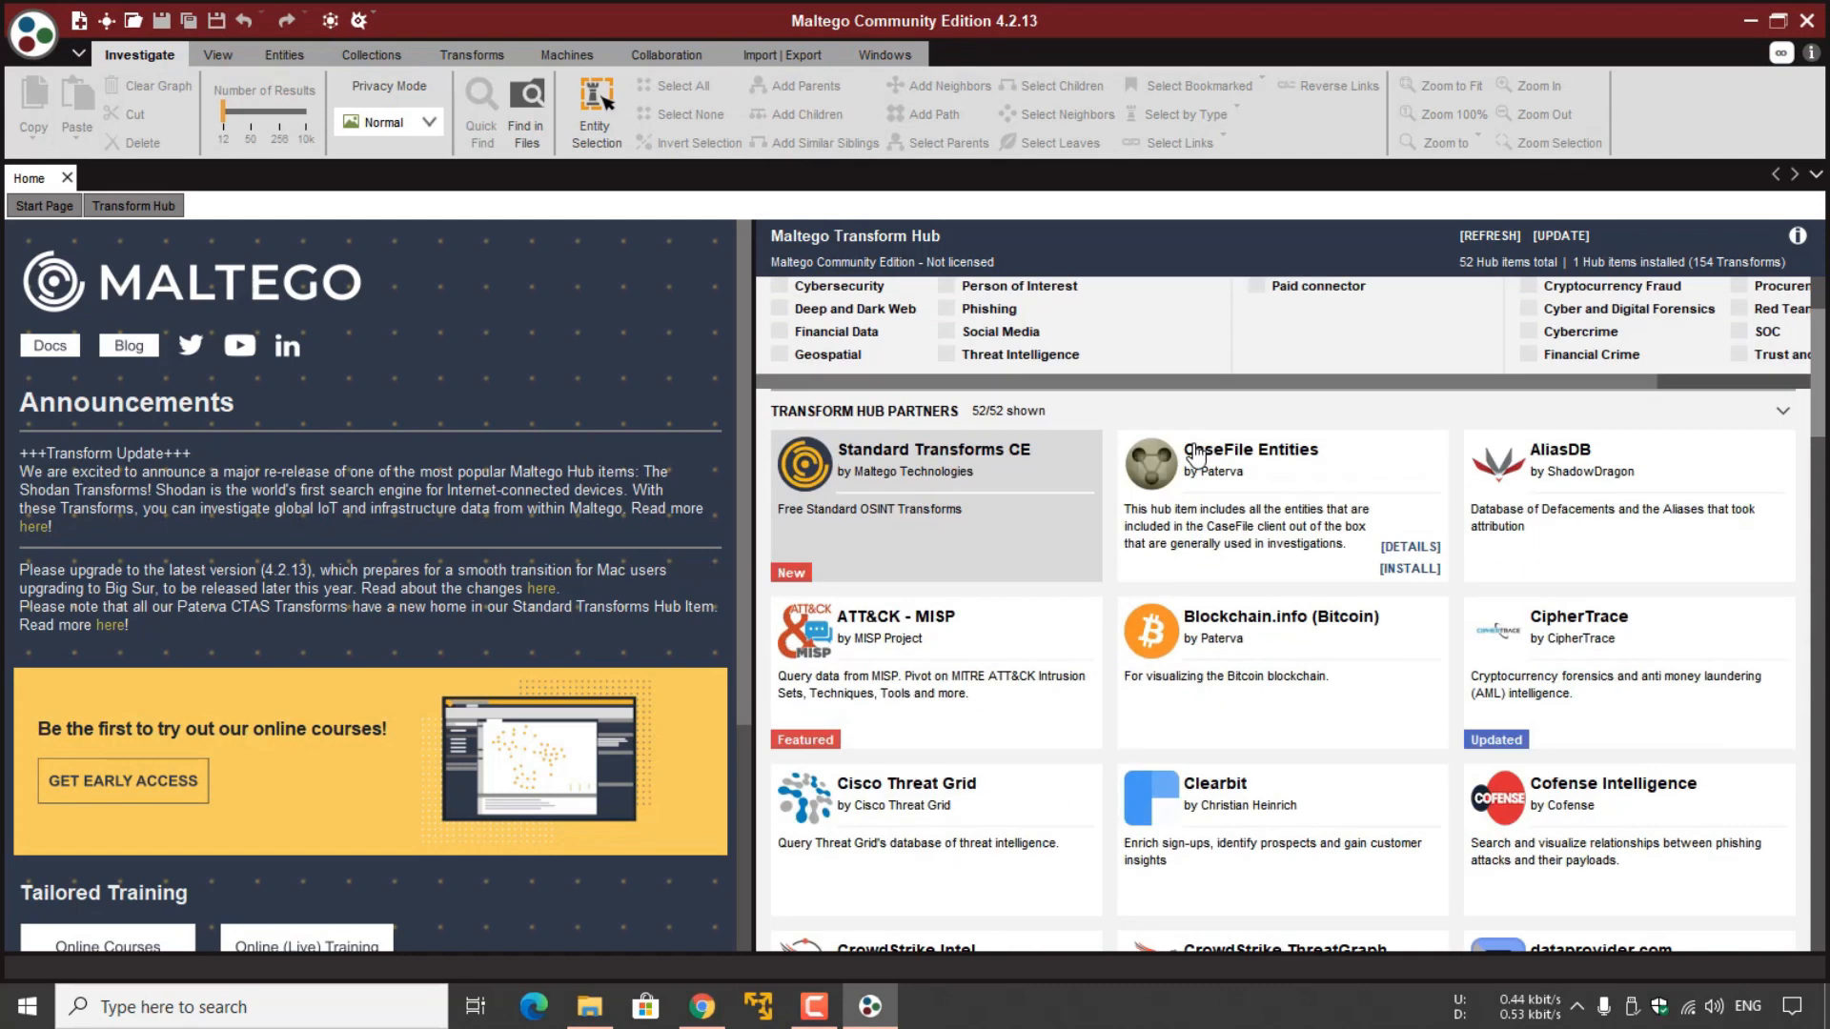
mouse_move(878, 505)
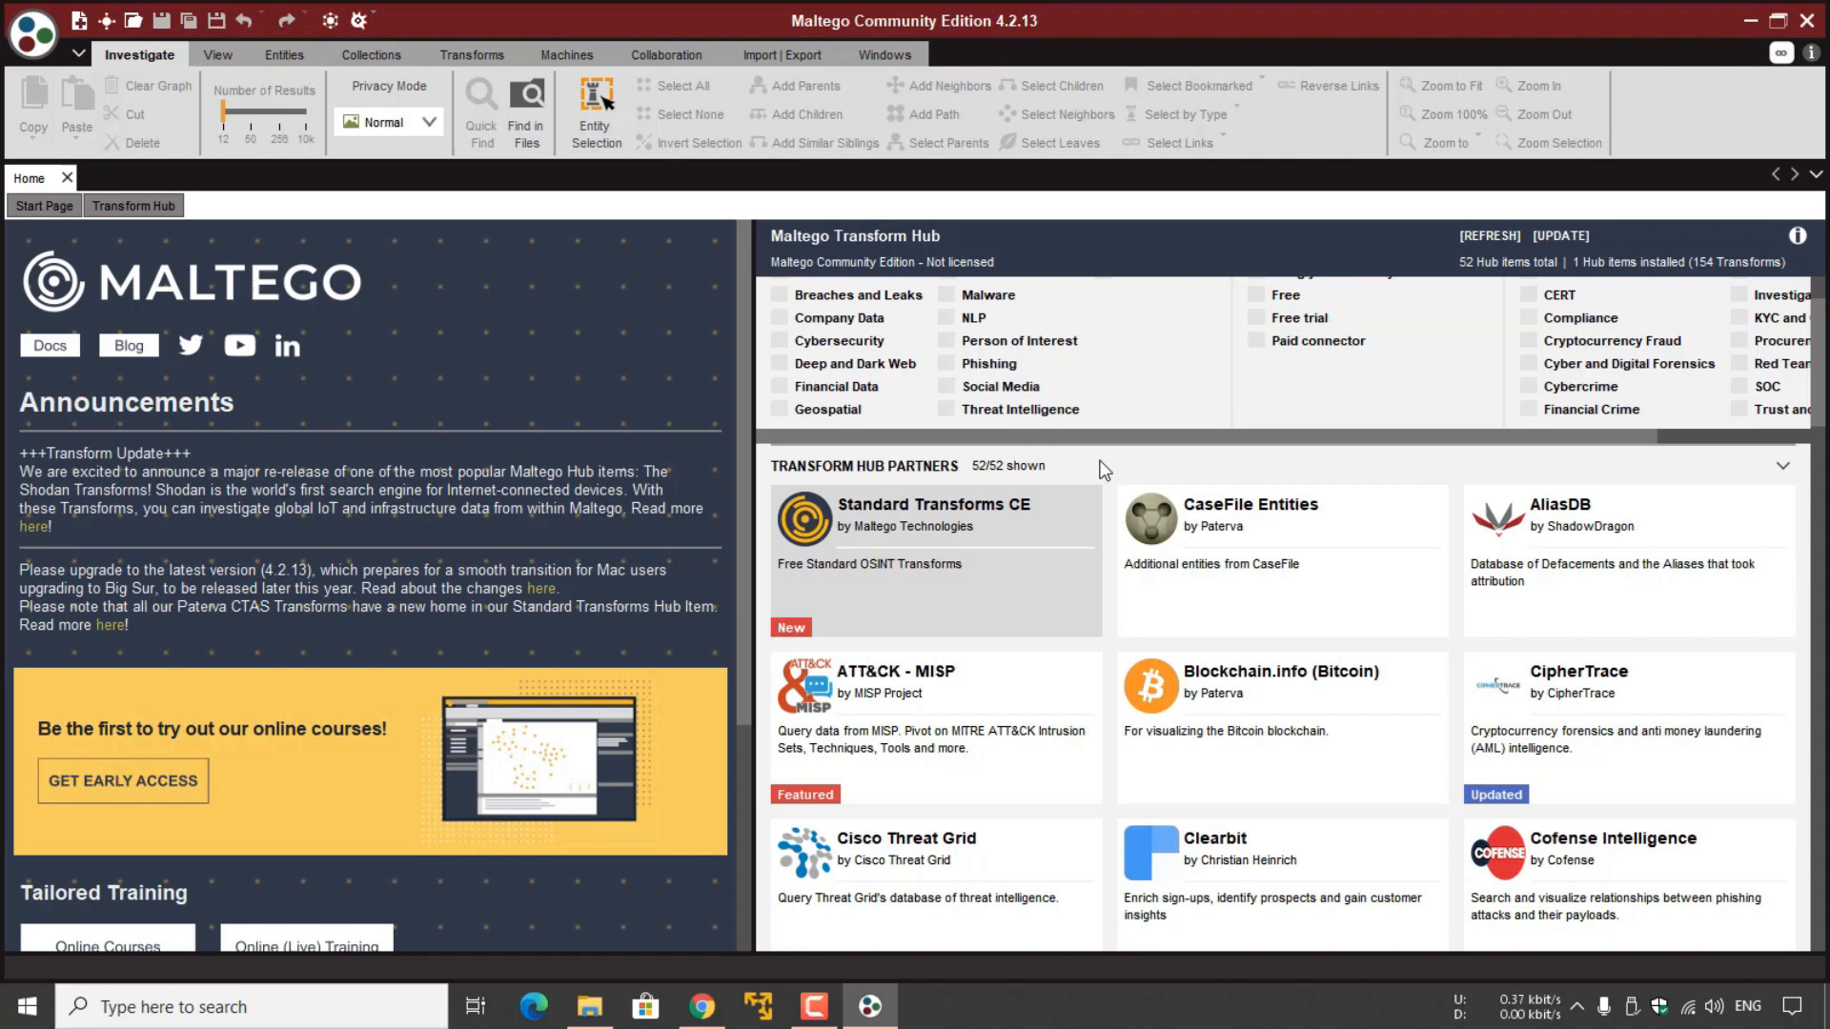
scroll(1102, 460, up, 2)
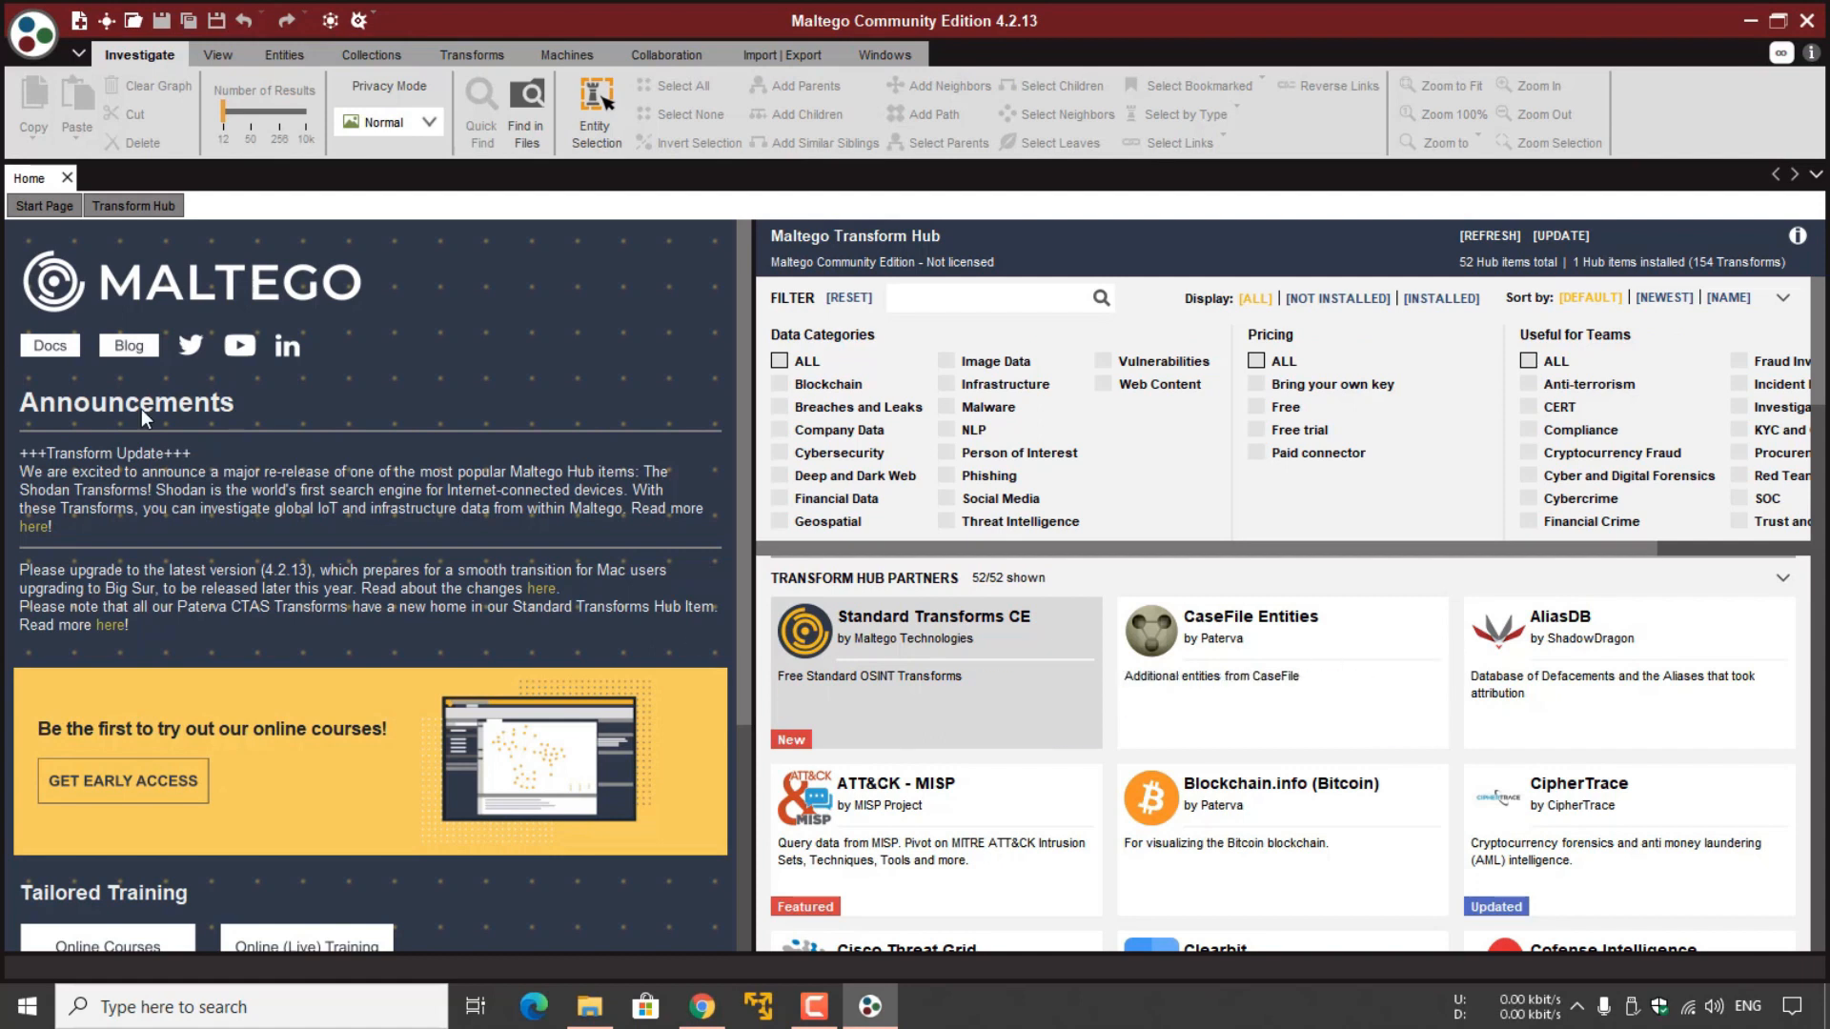
Create a new blank graph.
click(34, 33)
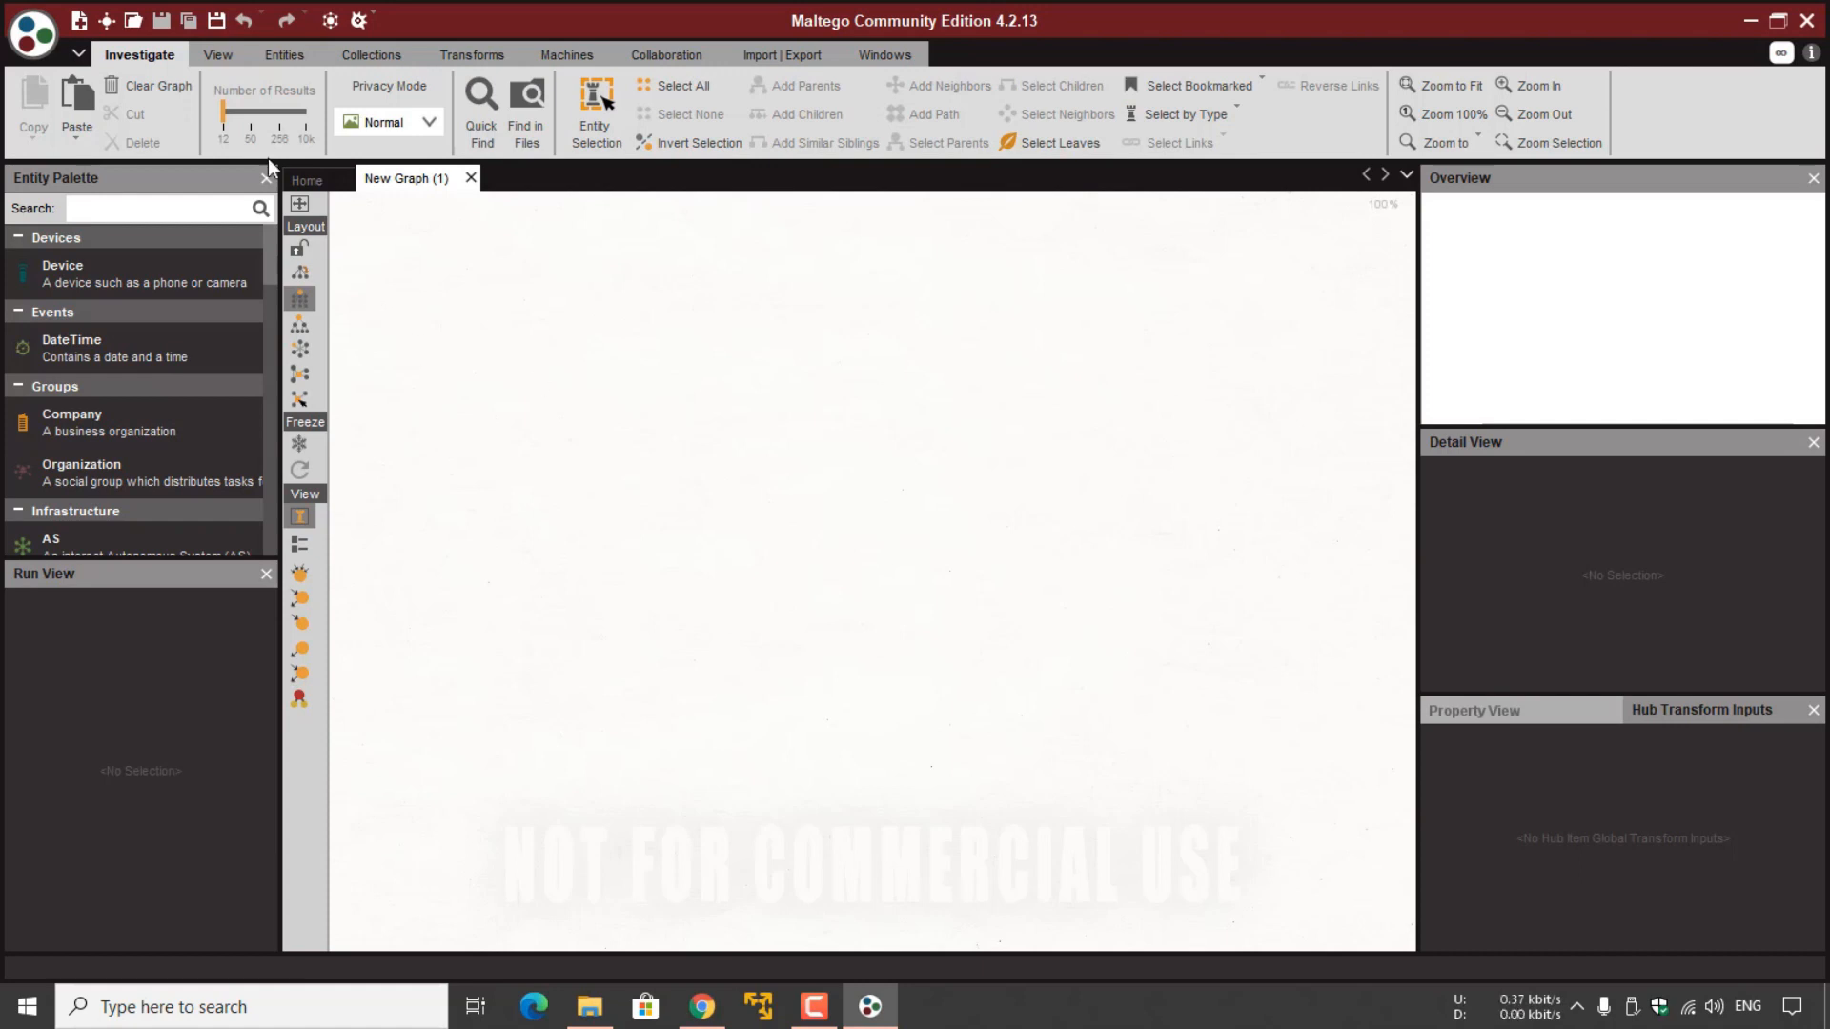
Set the privacy mode to Stealth and display the graph's view options.
click(415, 121)
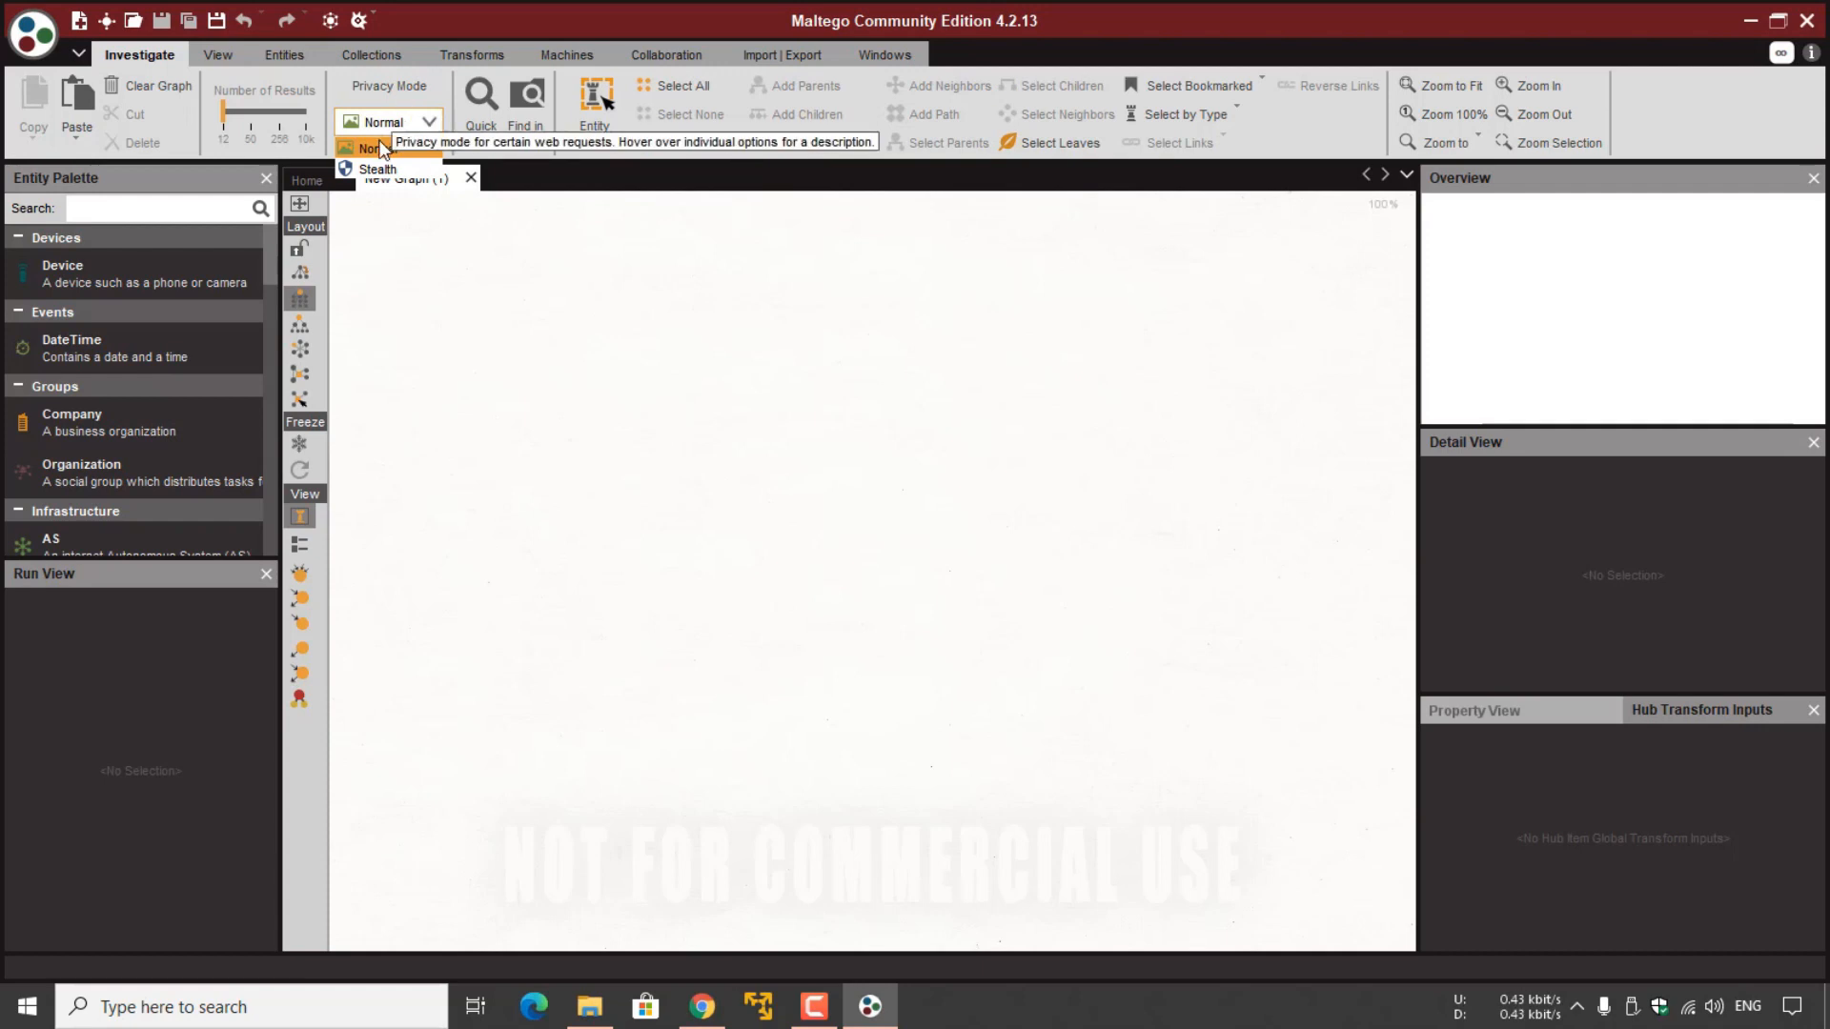
click(400, 170)
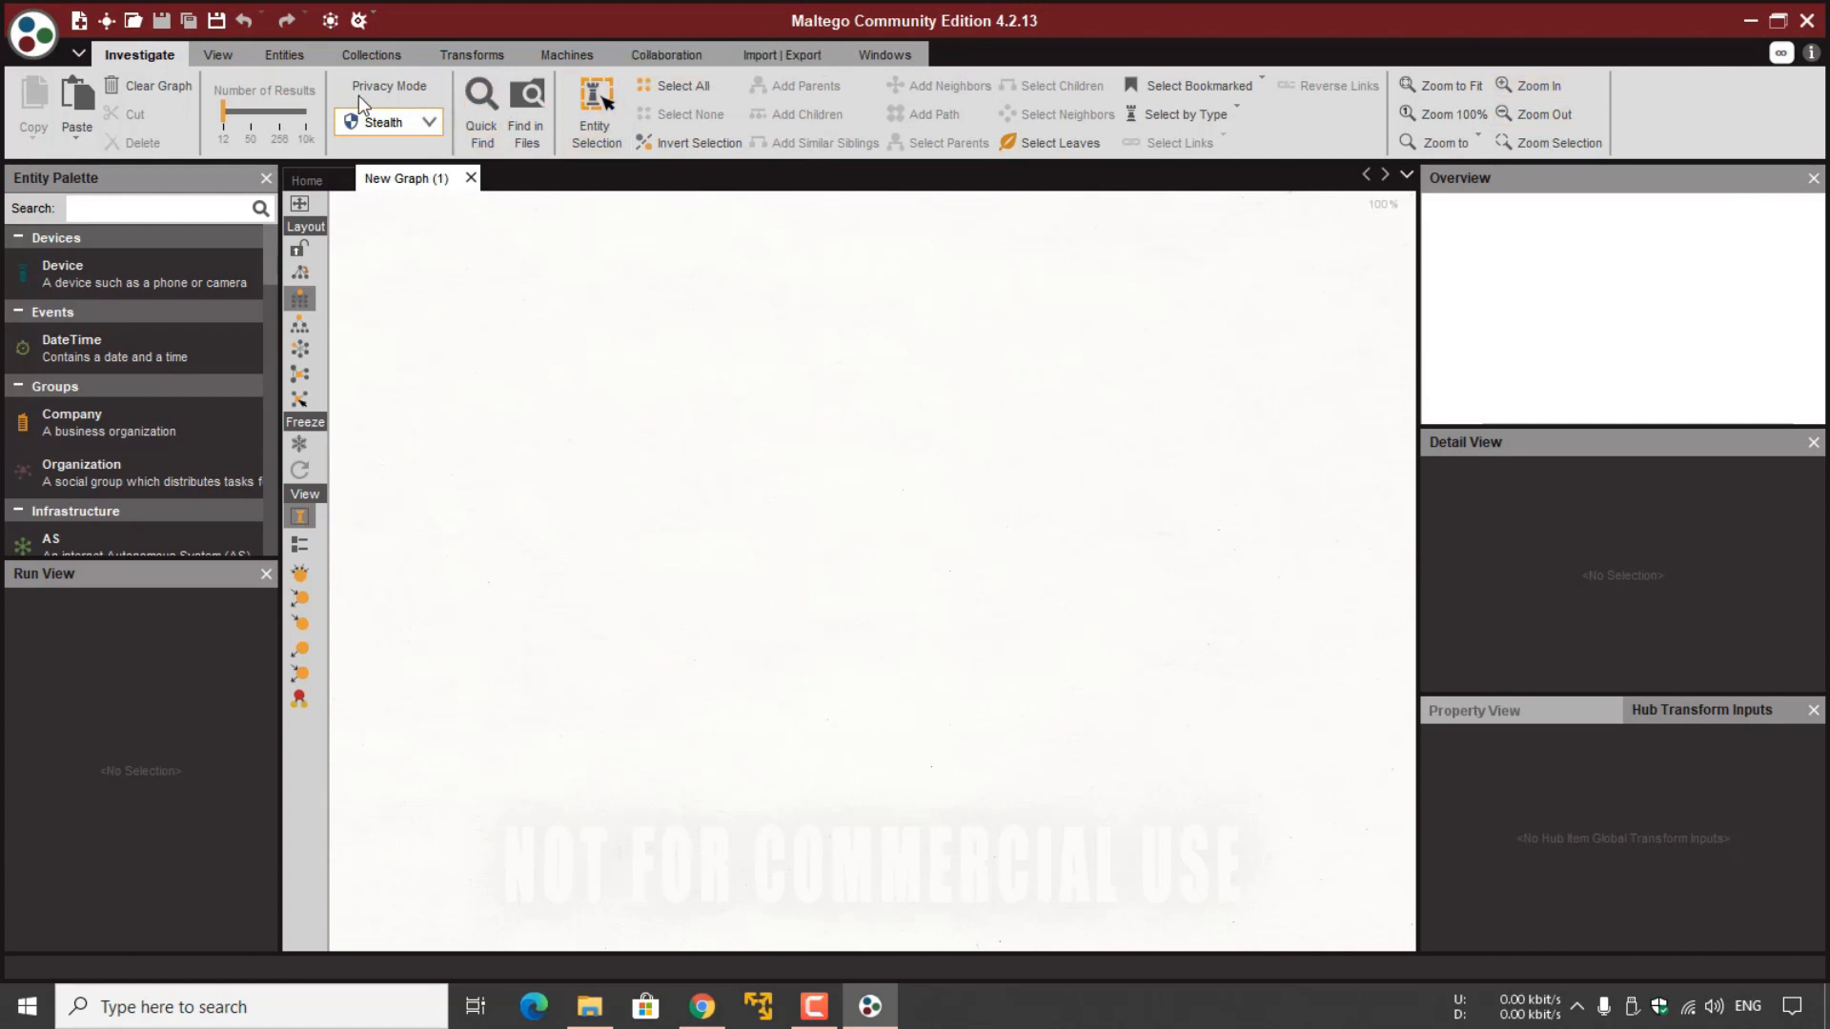
click(218, 54)
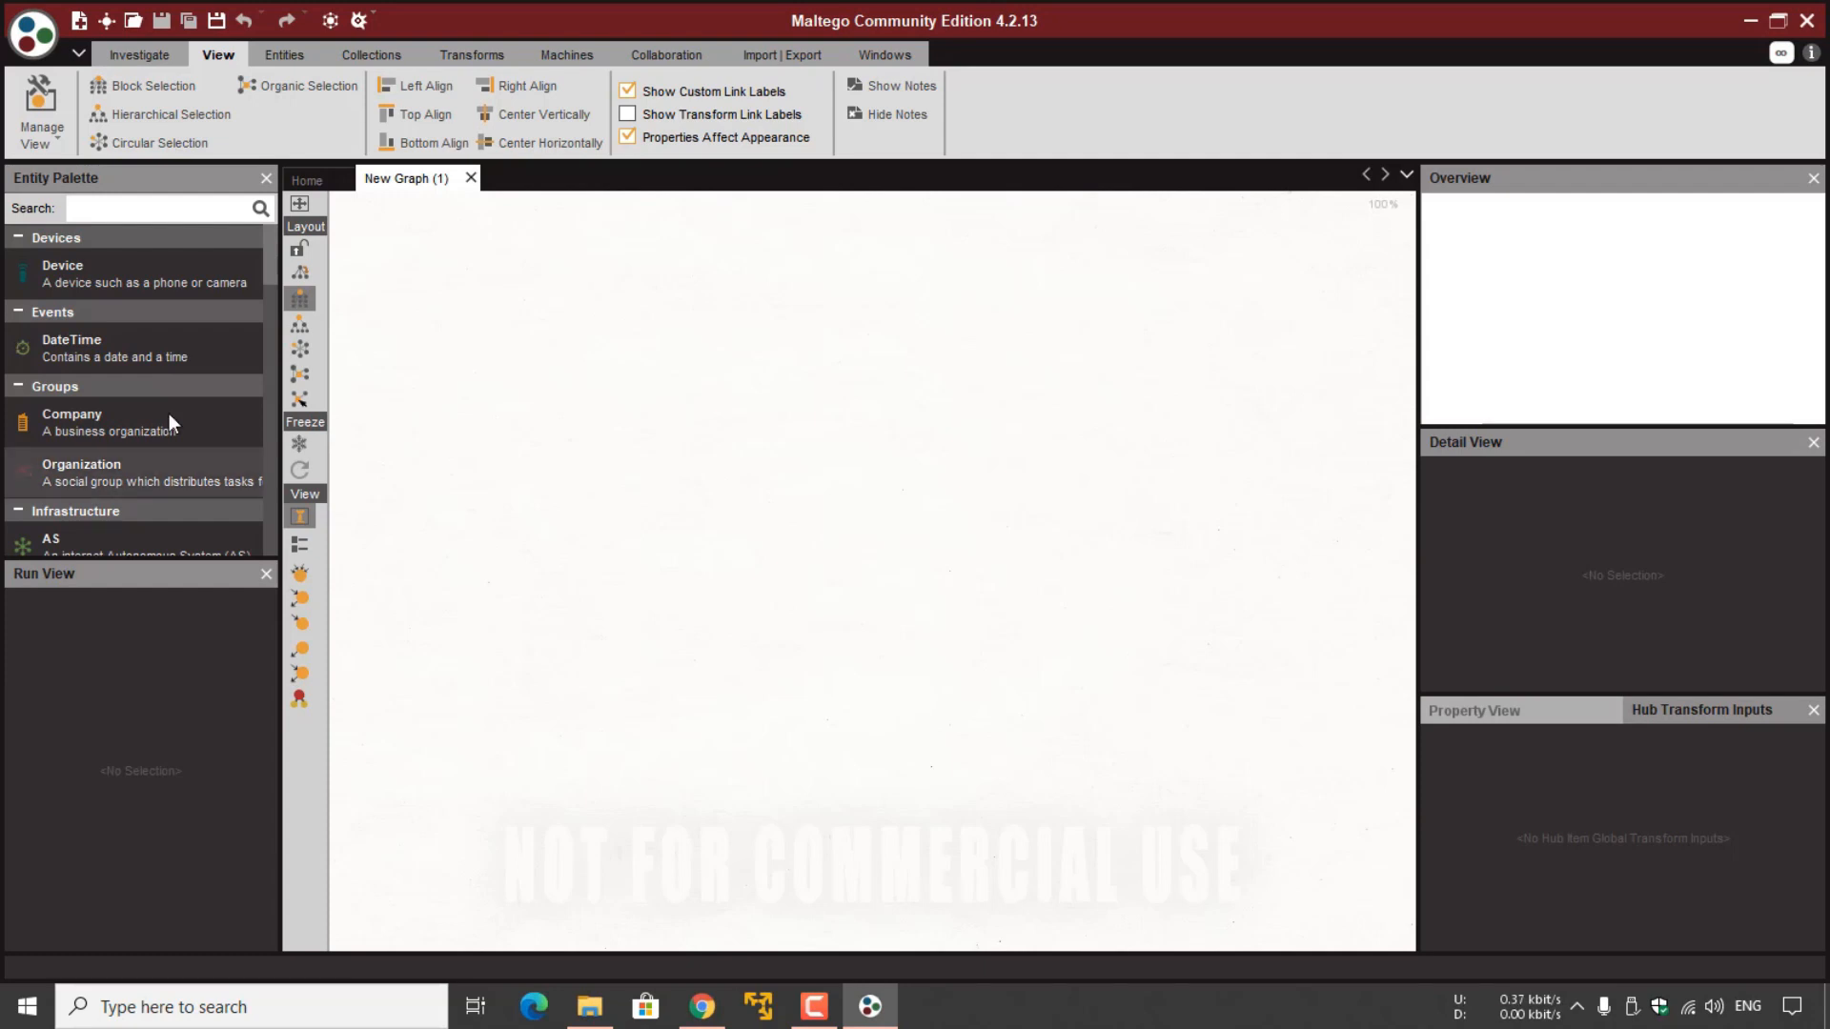
Examine the entity types offered in the Entity Palette, including infrastructure items such as DNS Name, Domain and MX Record.
scroll(170, 419, down, 3)
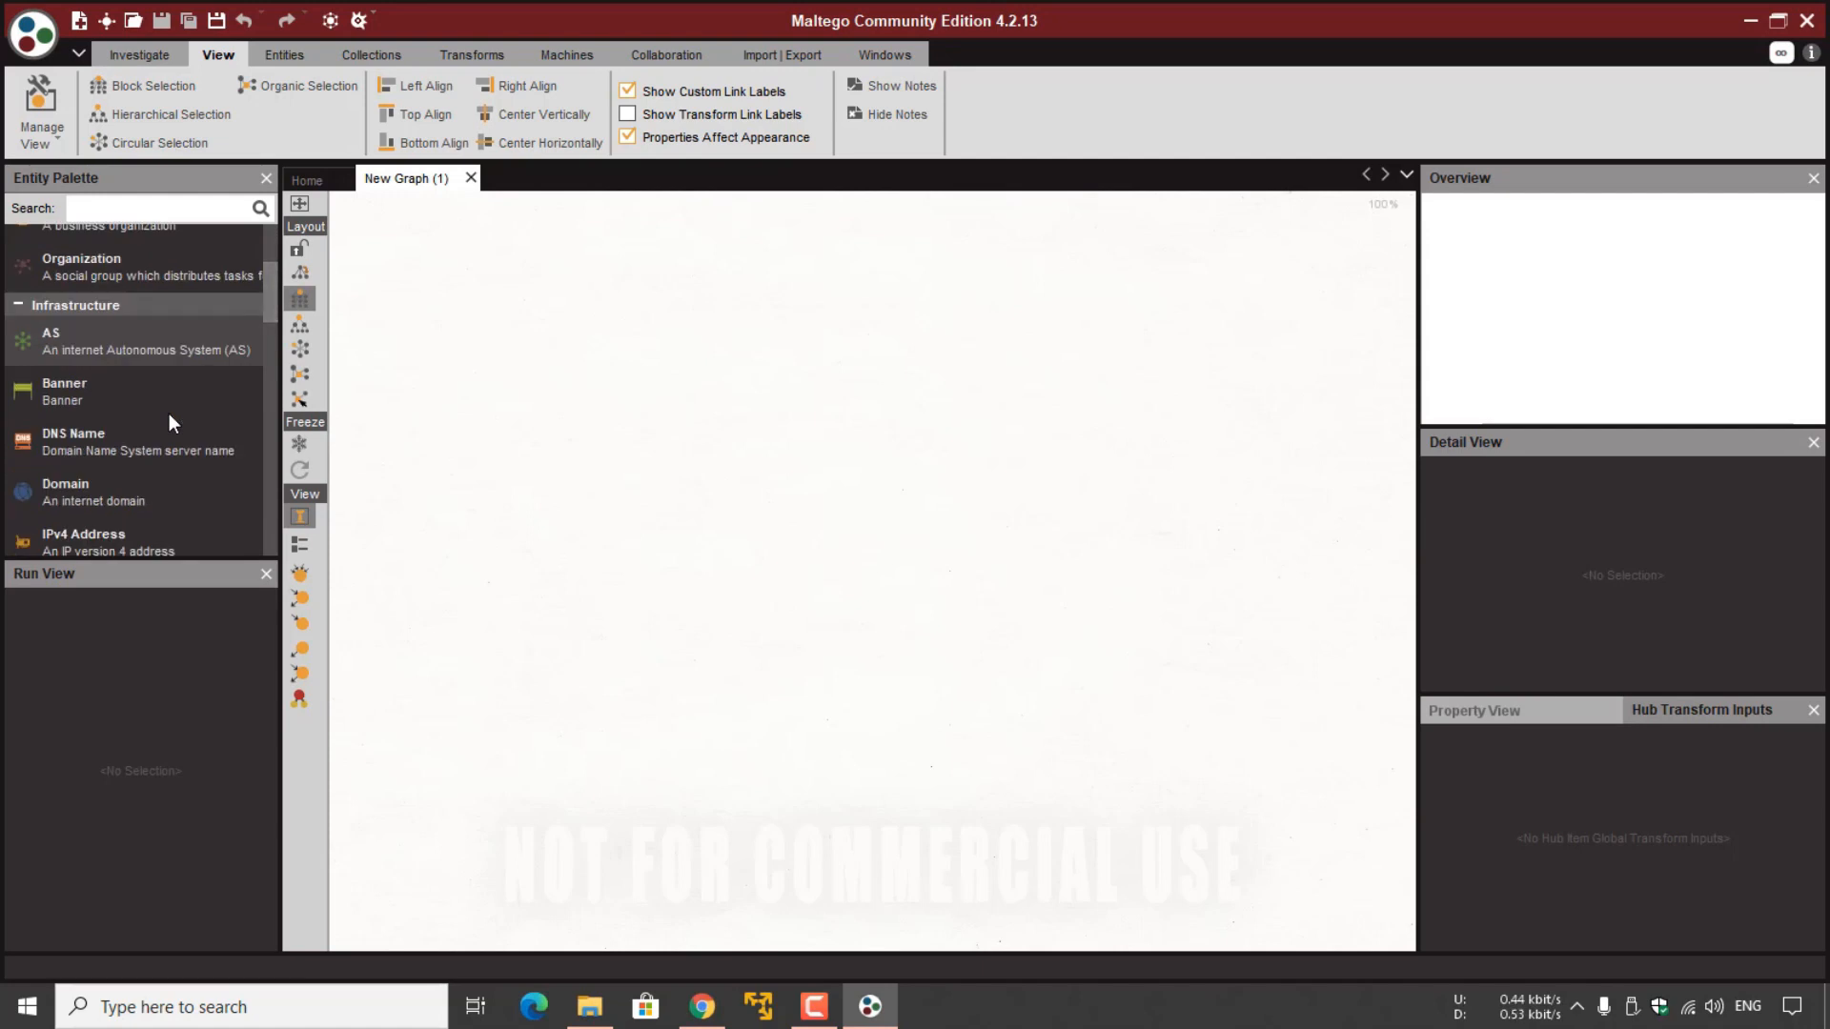
scroll(169, 414, down, 3)
scroll(169, 413, down, 2)
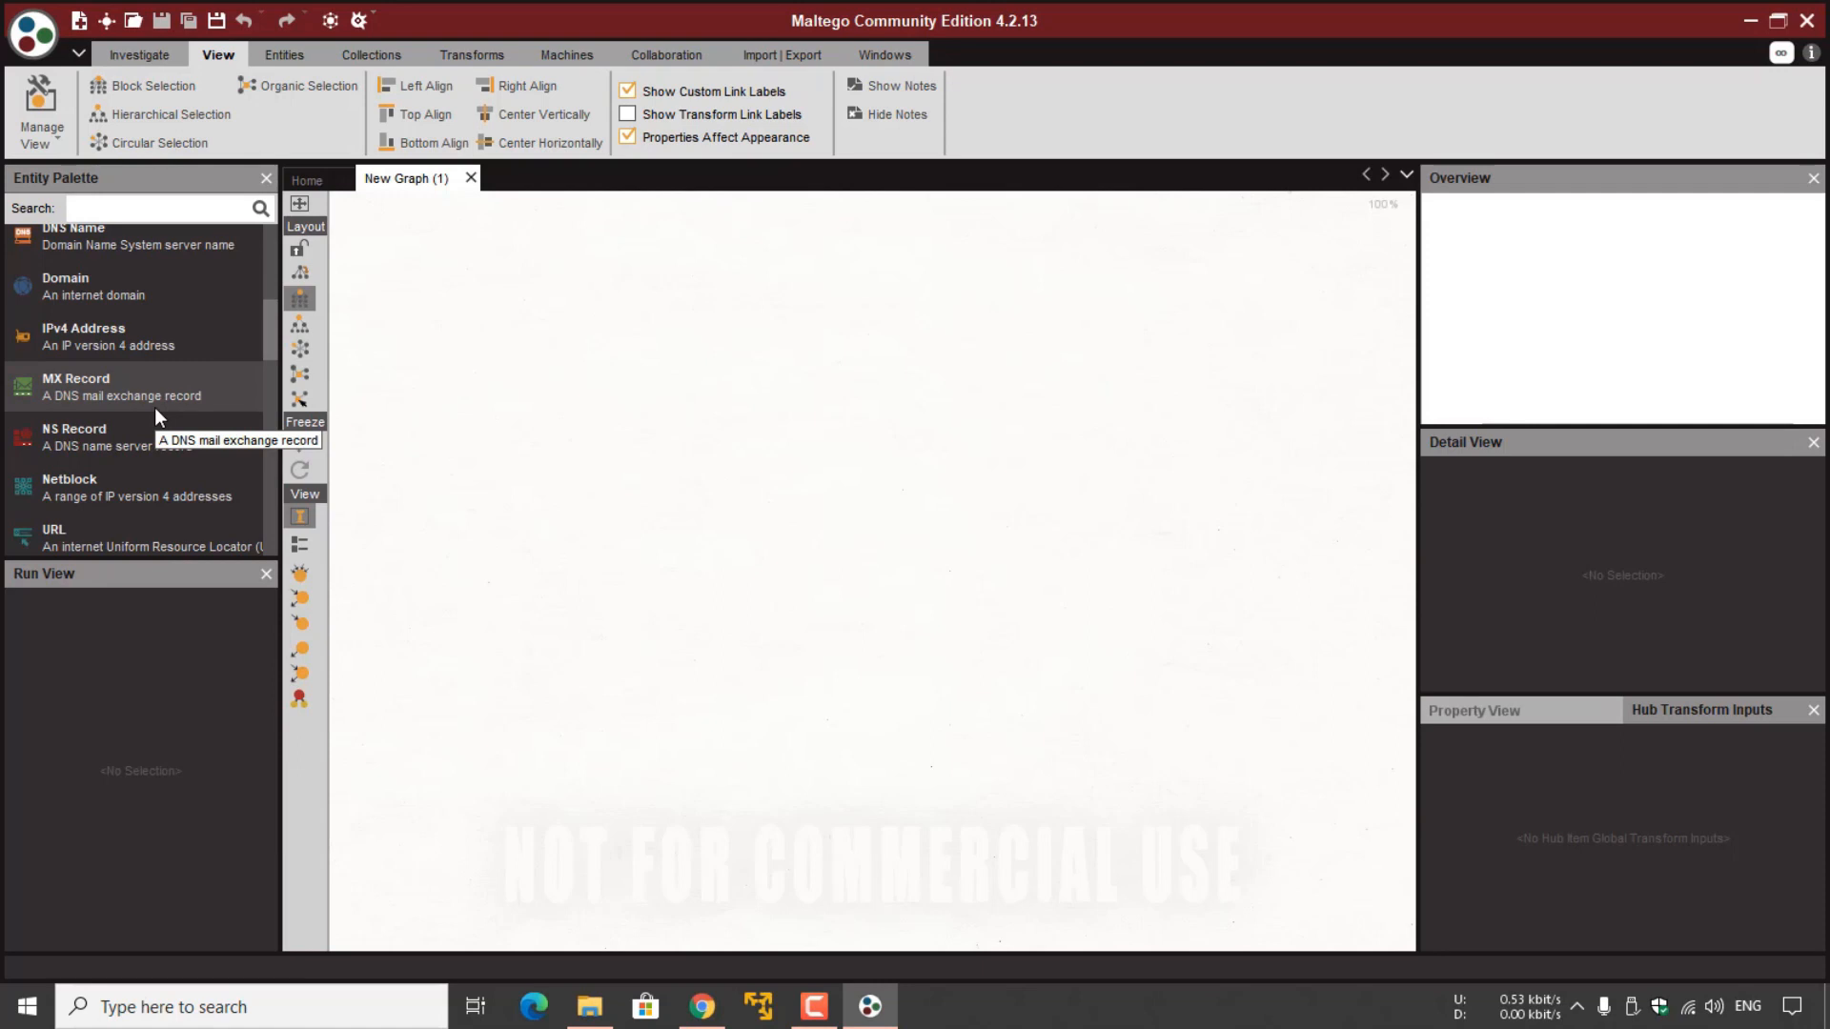
scroll(170, 370, down, 5)
scroll(170, 369, up, 6)
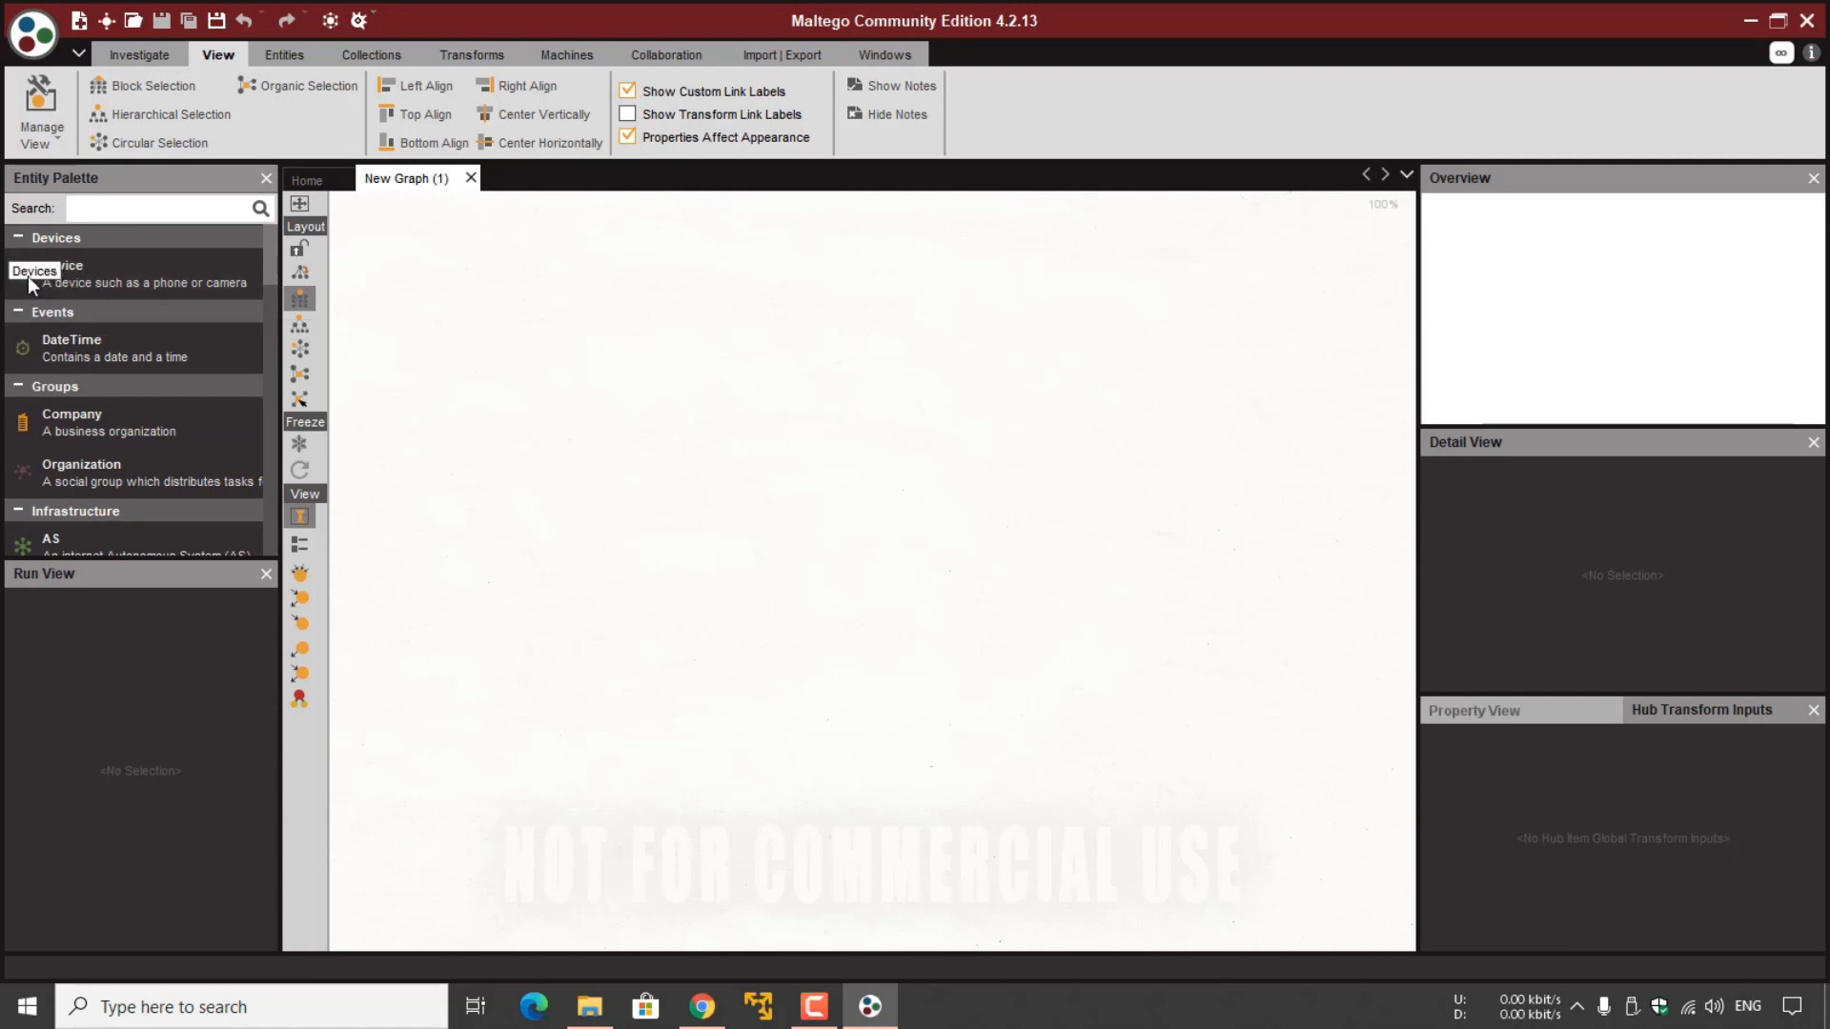
Collapse the Groups, Infrastructure, Locations, Penetration Testing and Personal categories in the Entity Palette.
click(23, 385)
click(20, 409)
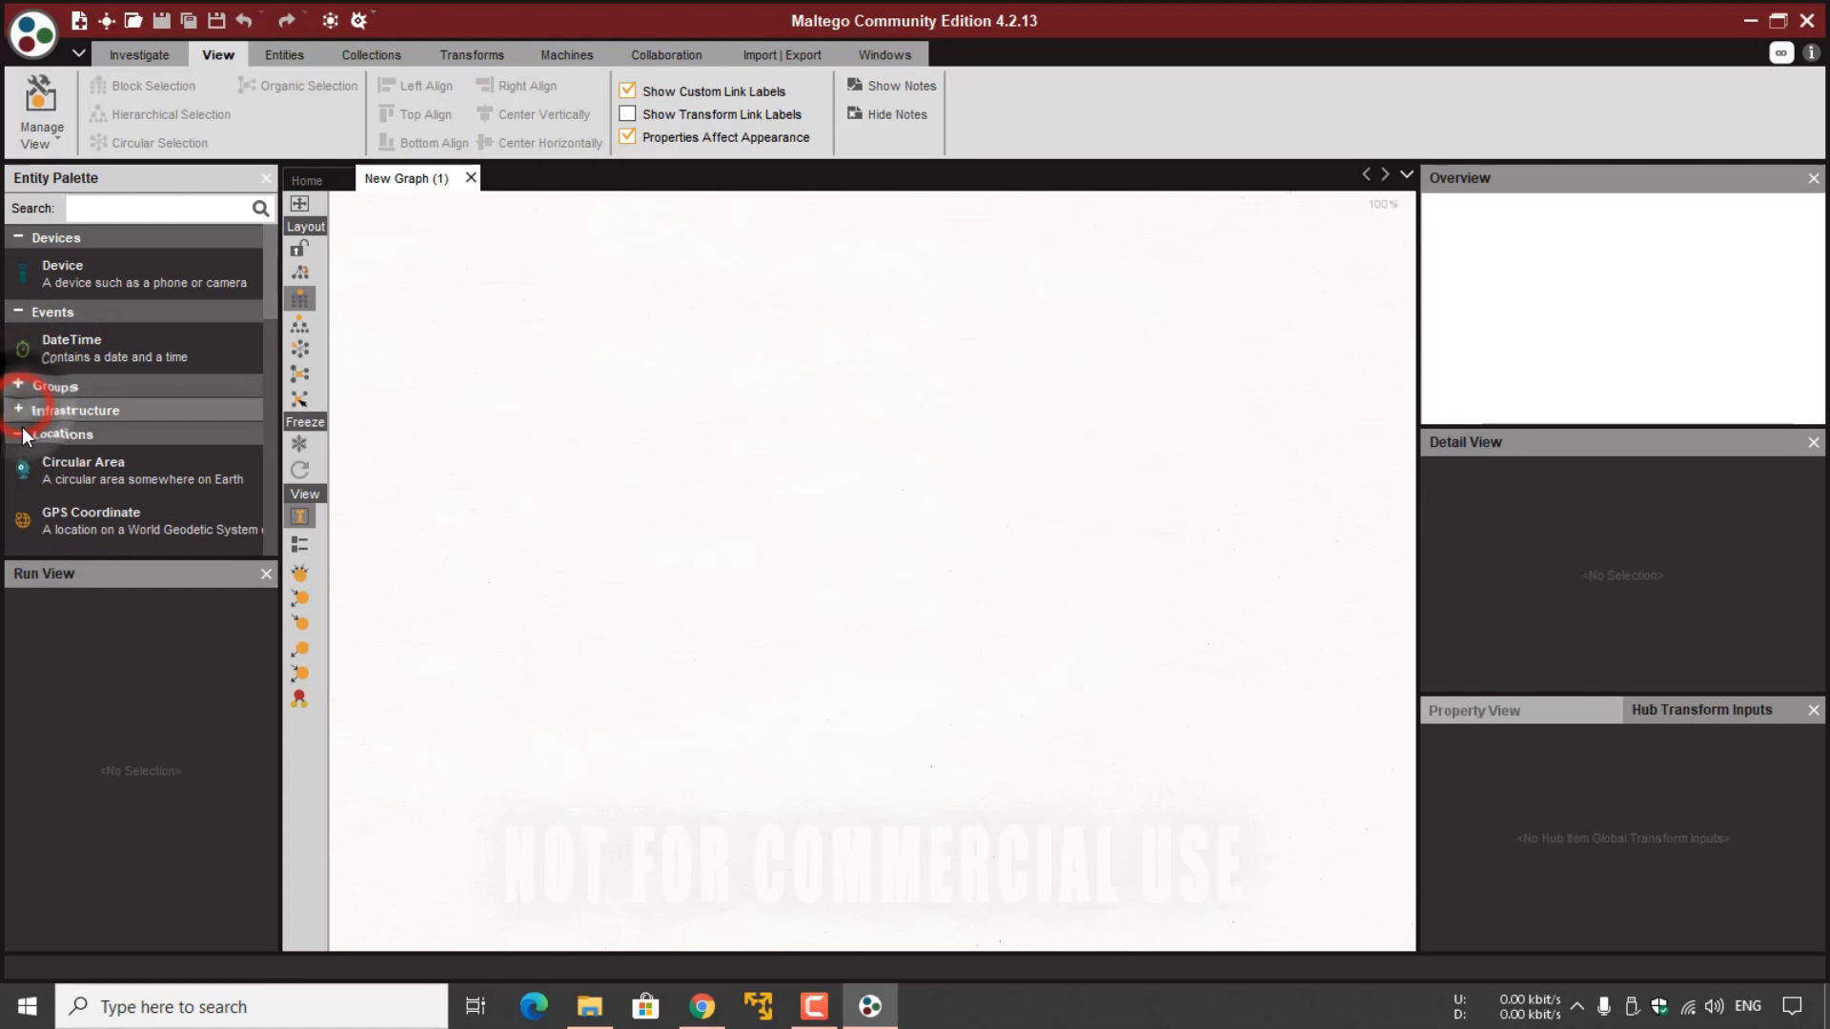
click(20, 435)
click(18, 457)
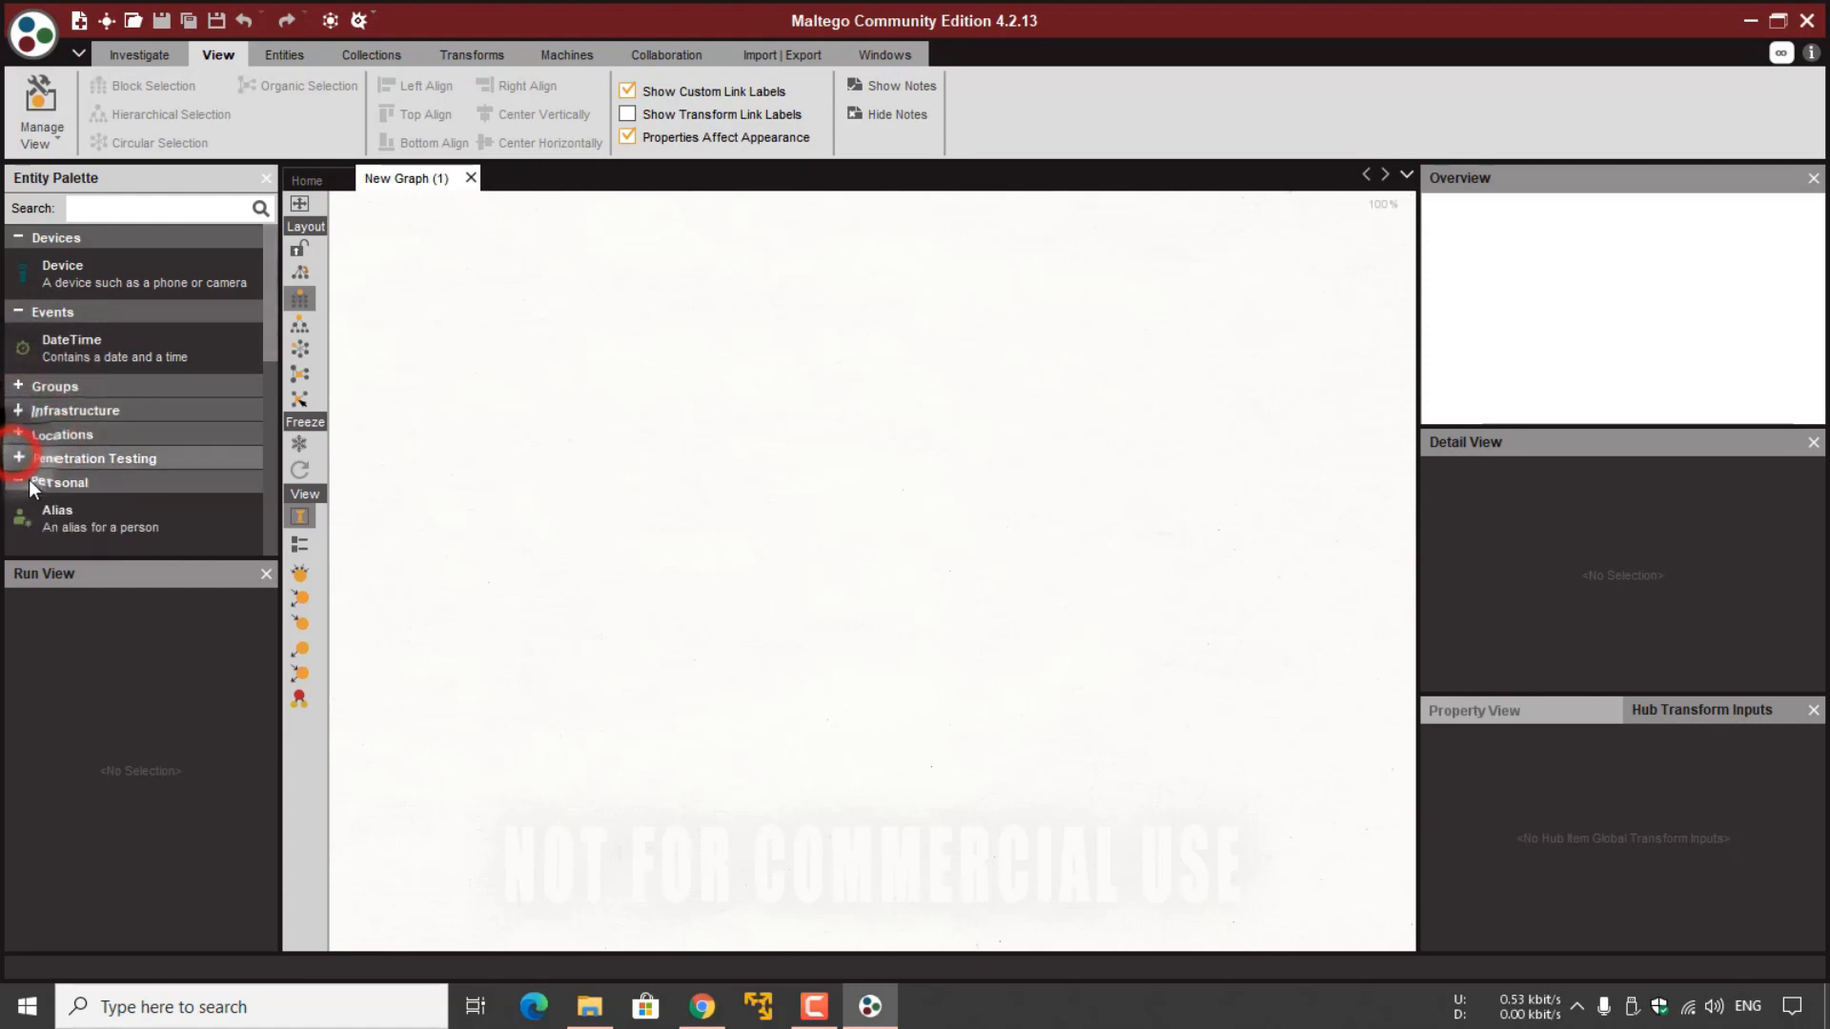
scroll(124, 490, down, 1)
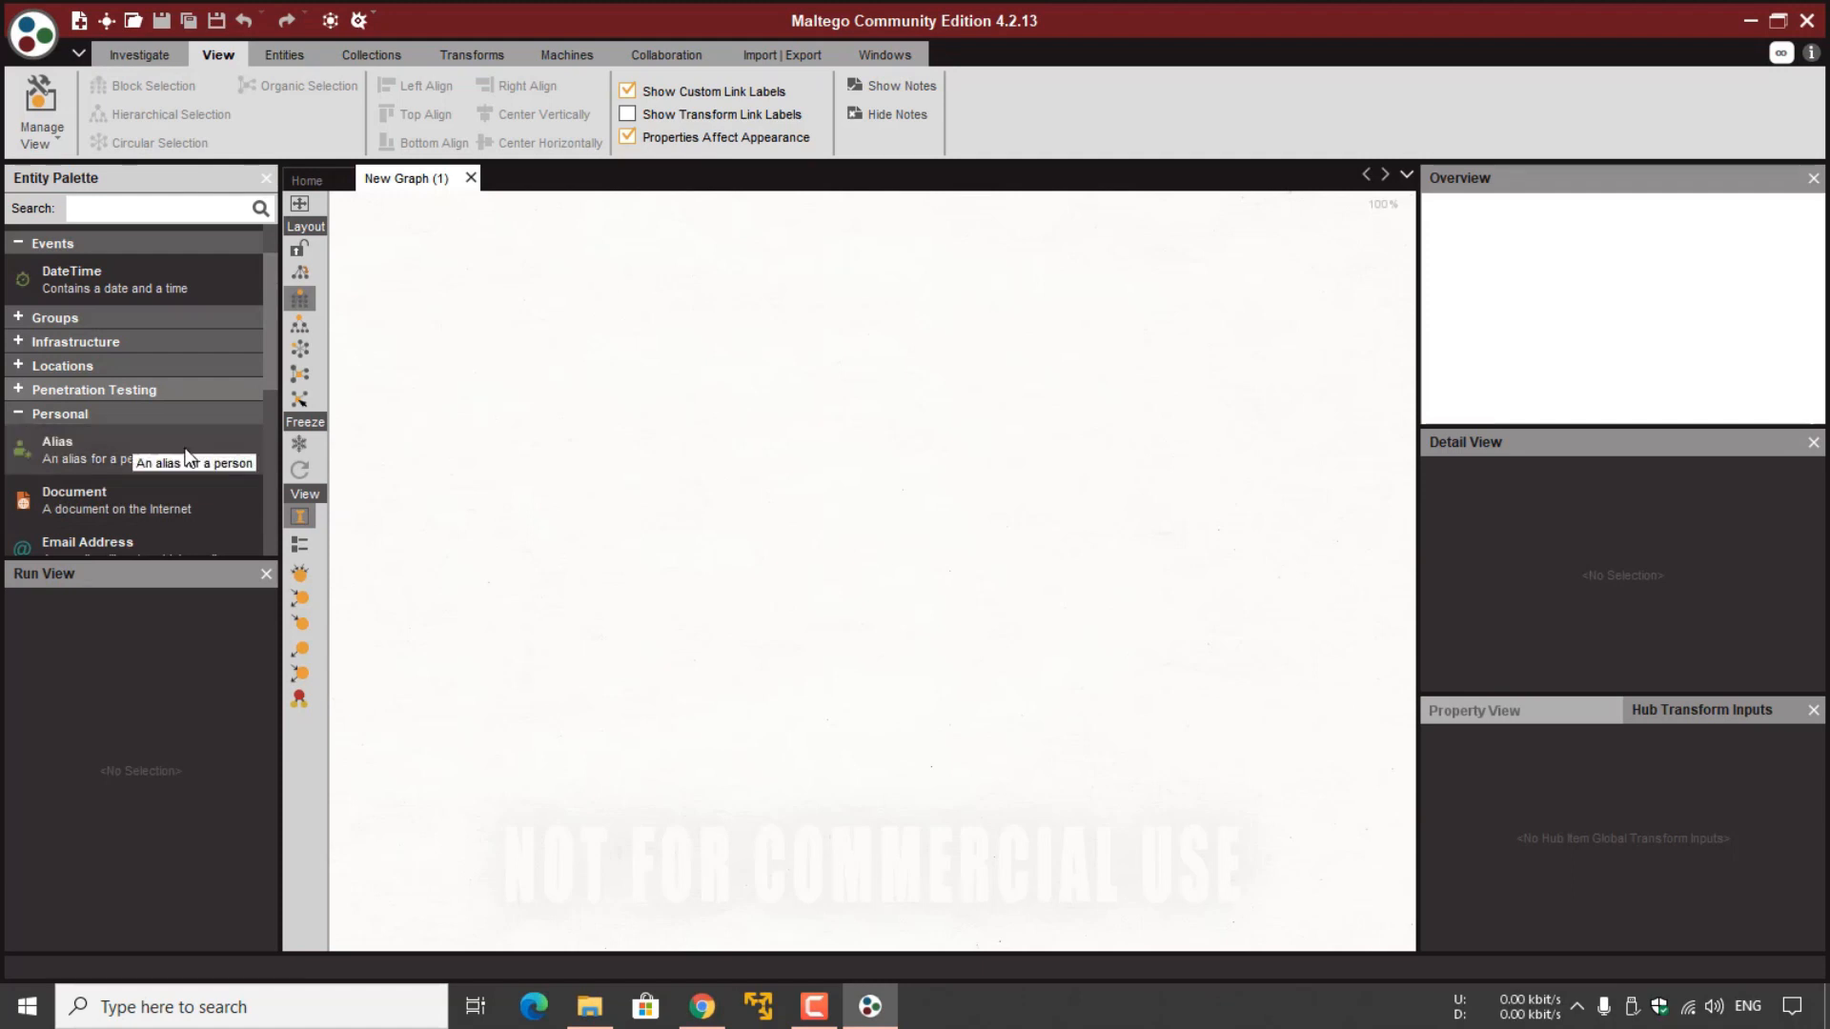
click(18, 413)
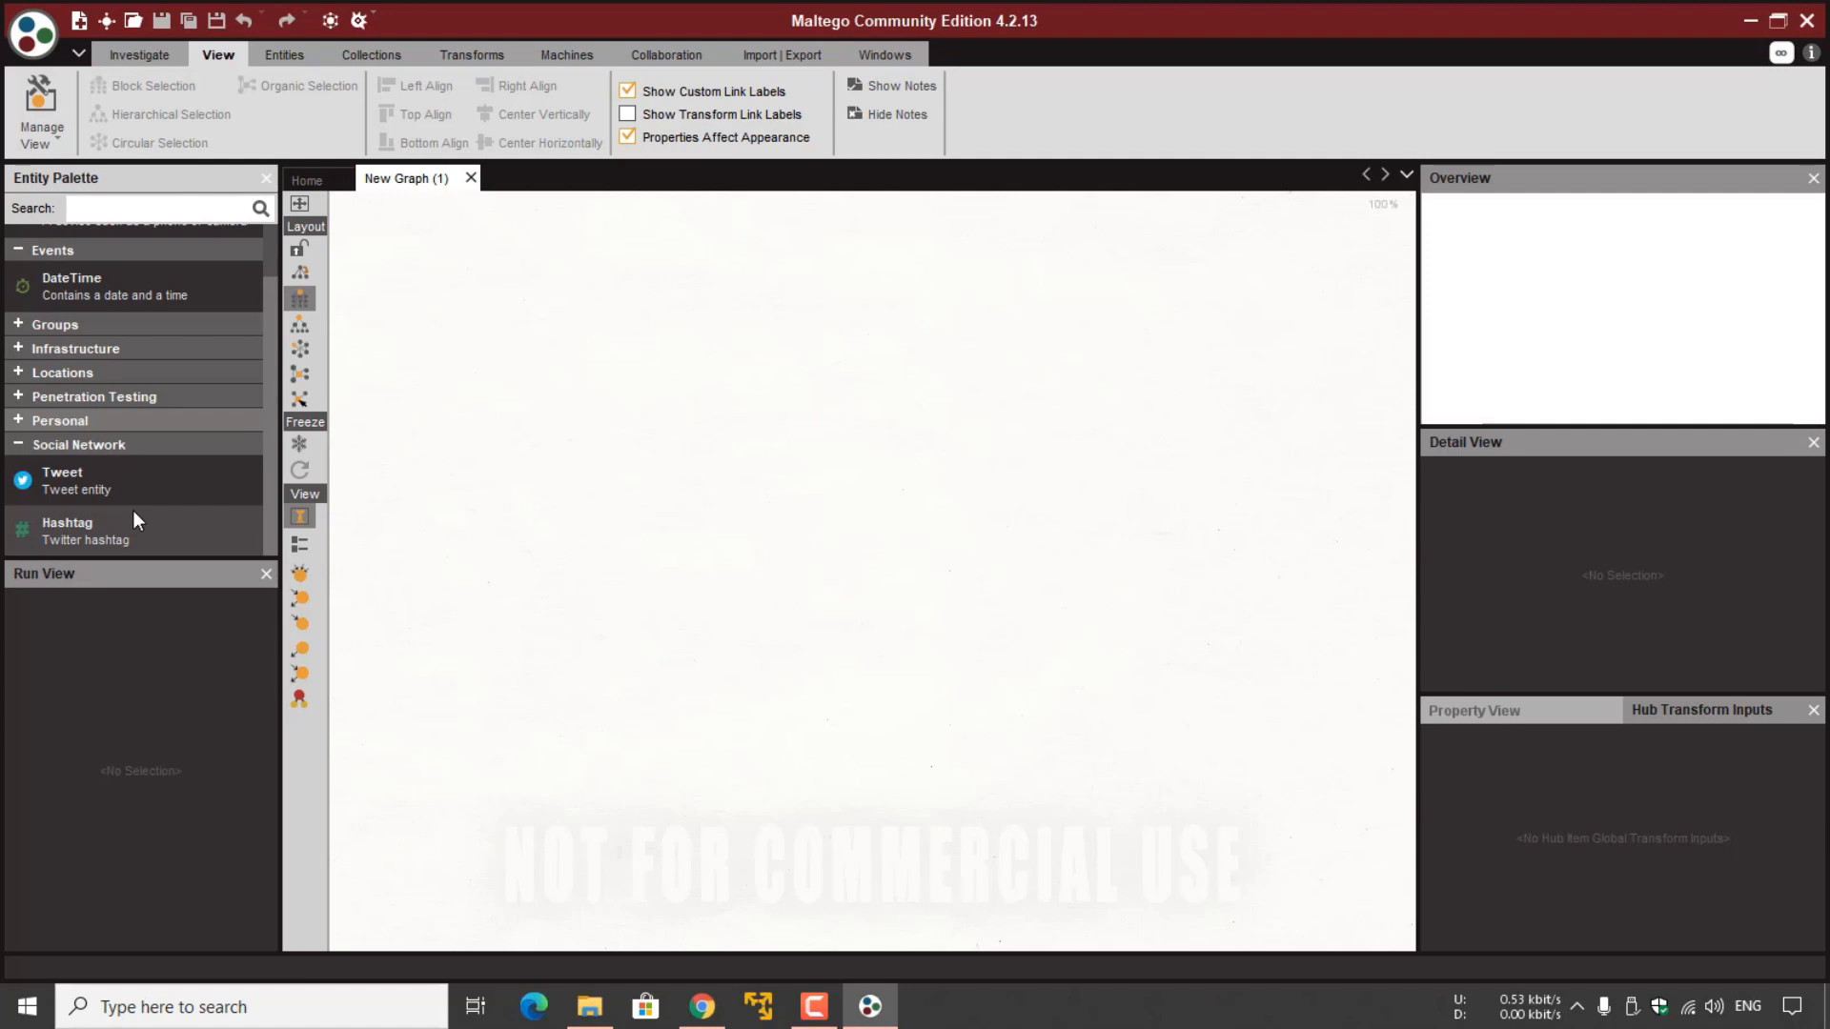
Expand the Infrastructure category and add a Domain entity to the upper middle of the graph.
click(141, 410)
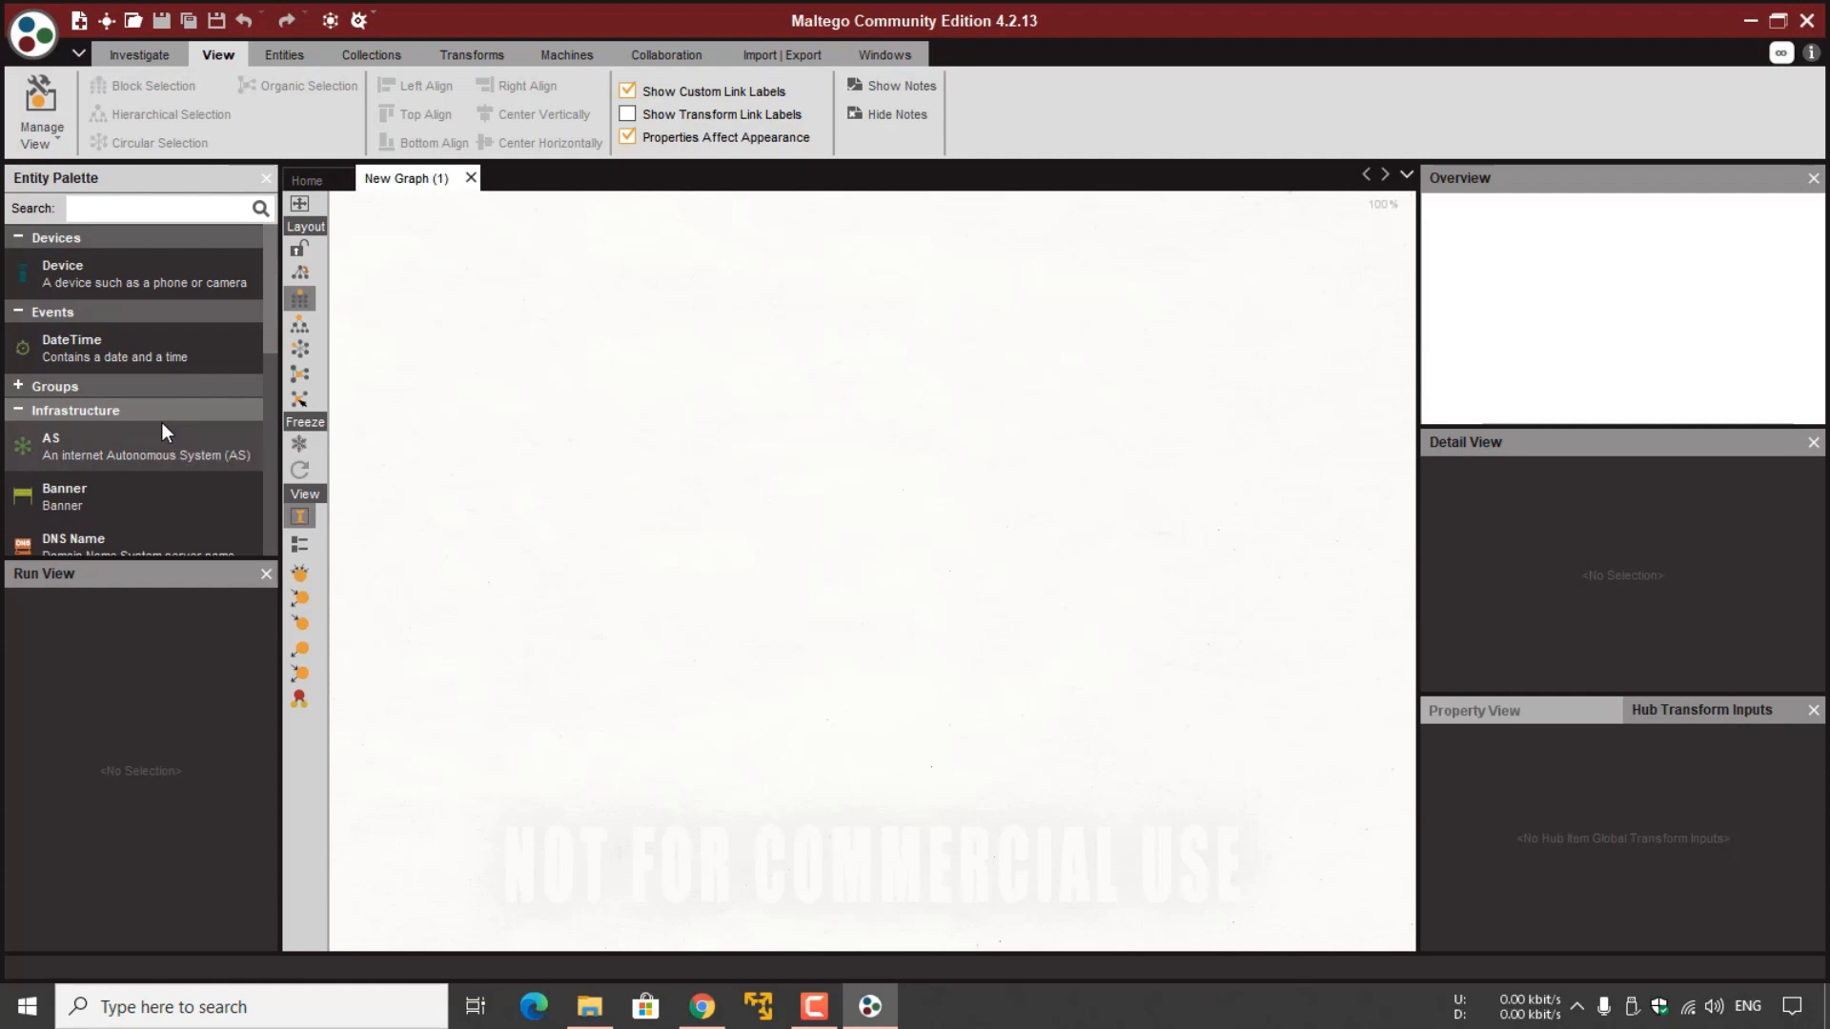
scroll(162, 422, down, 3)
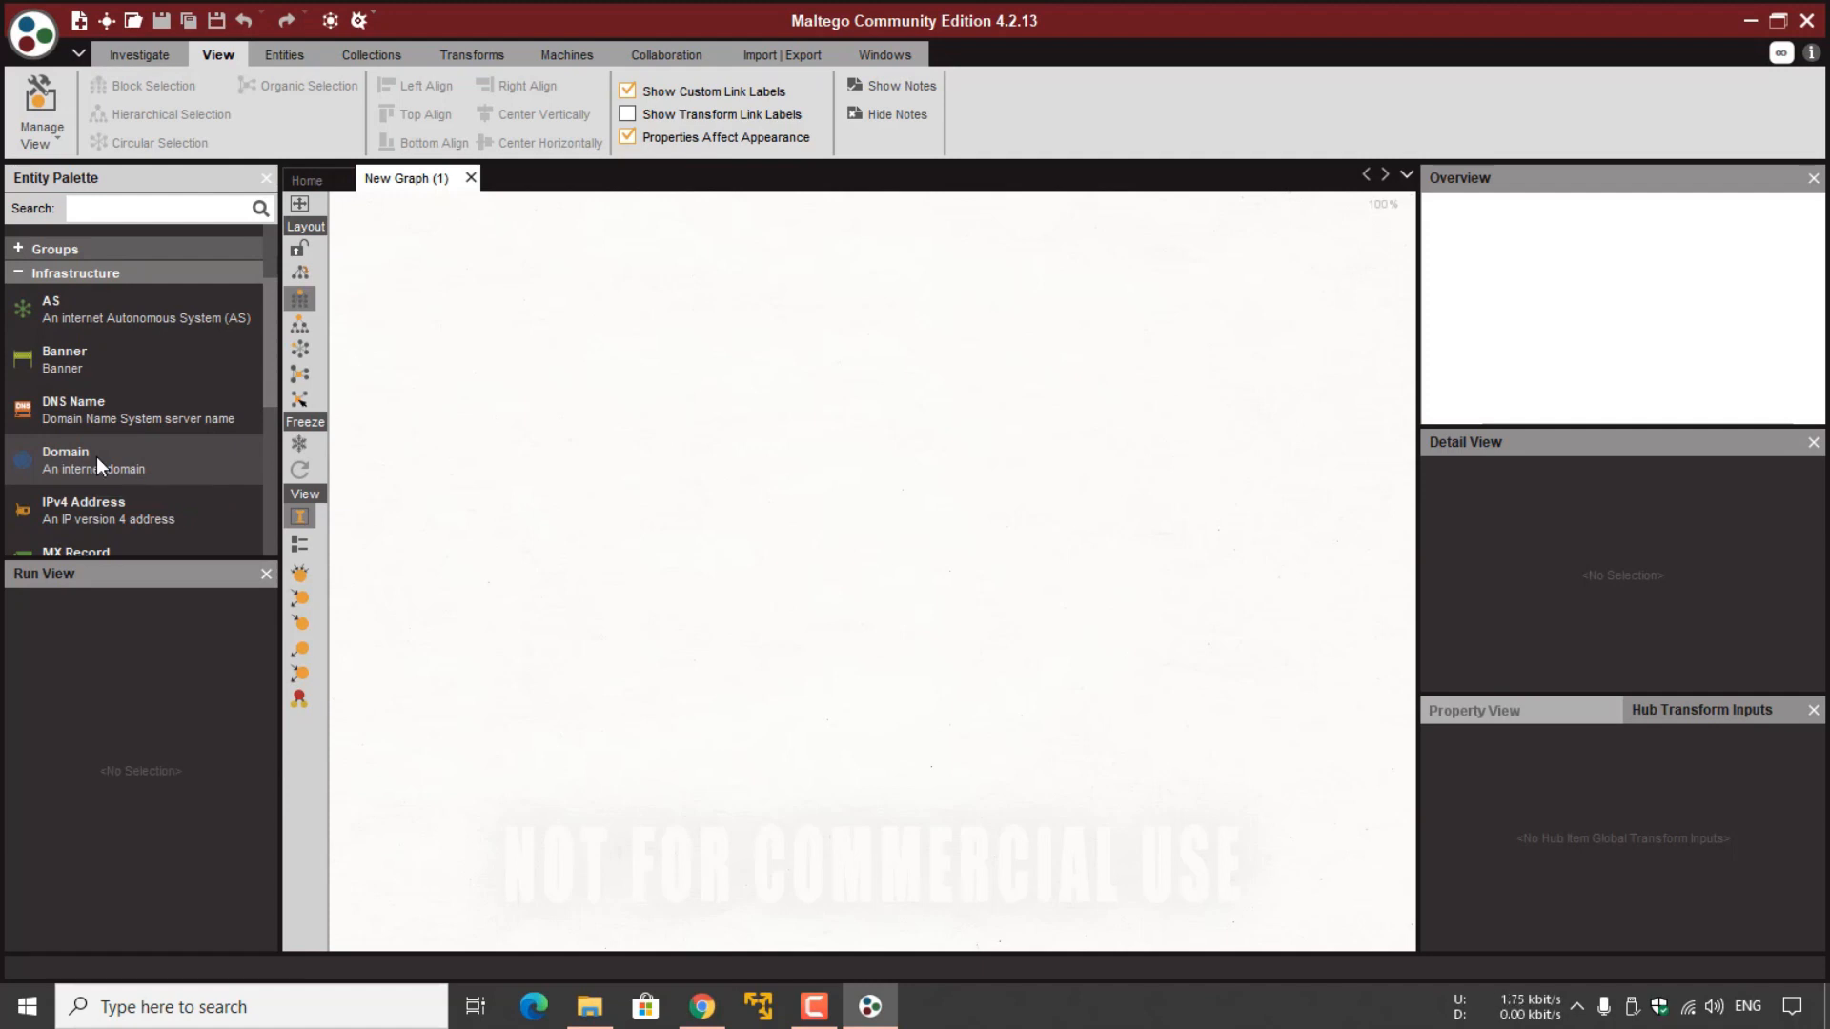
drag(55, 461, 879, 443)
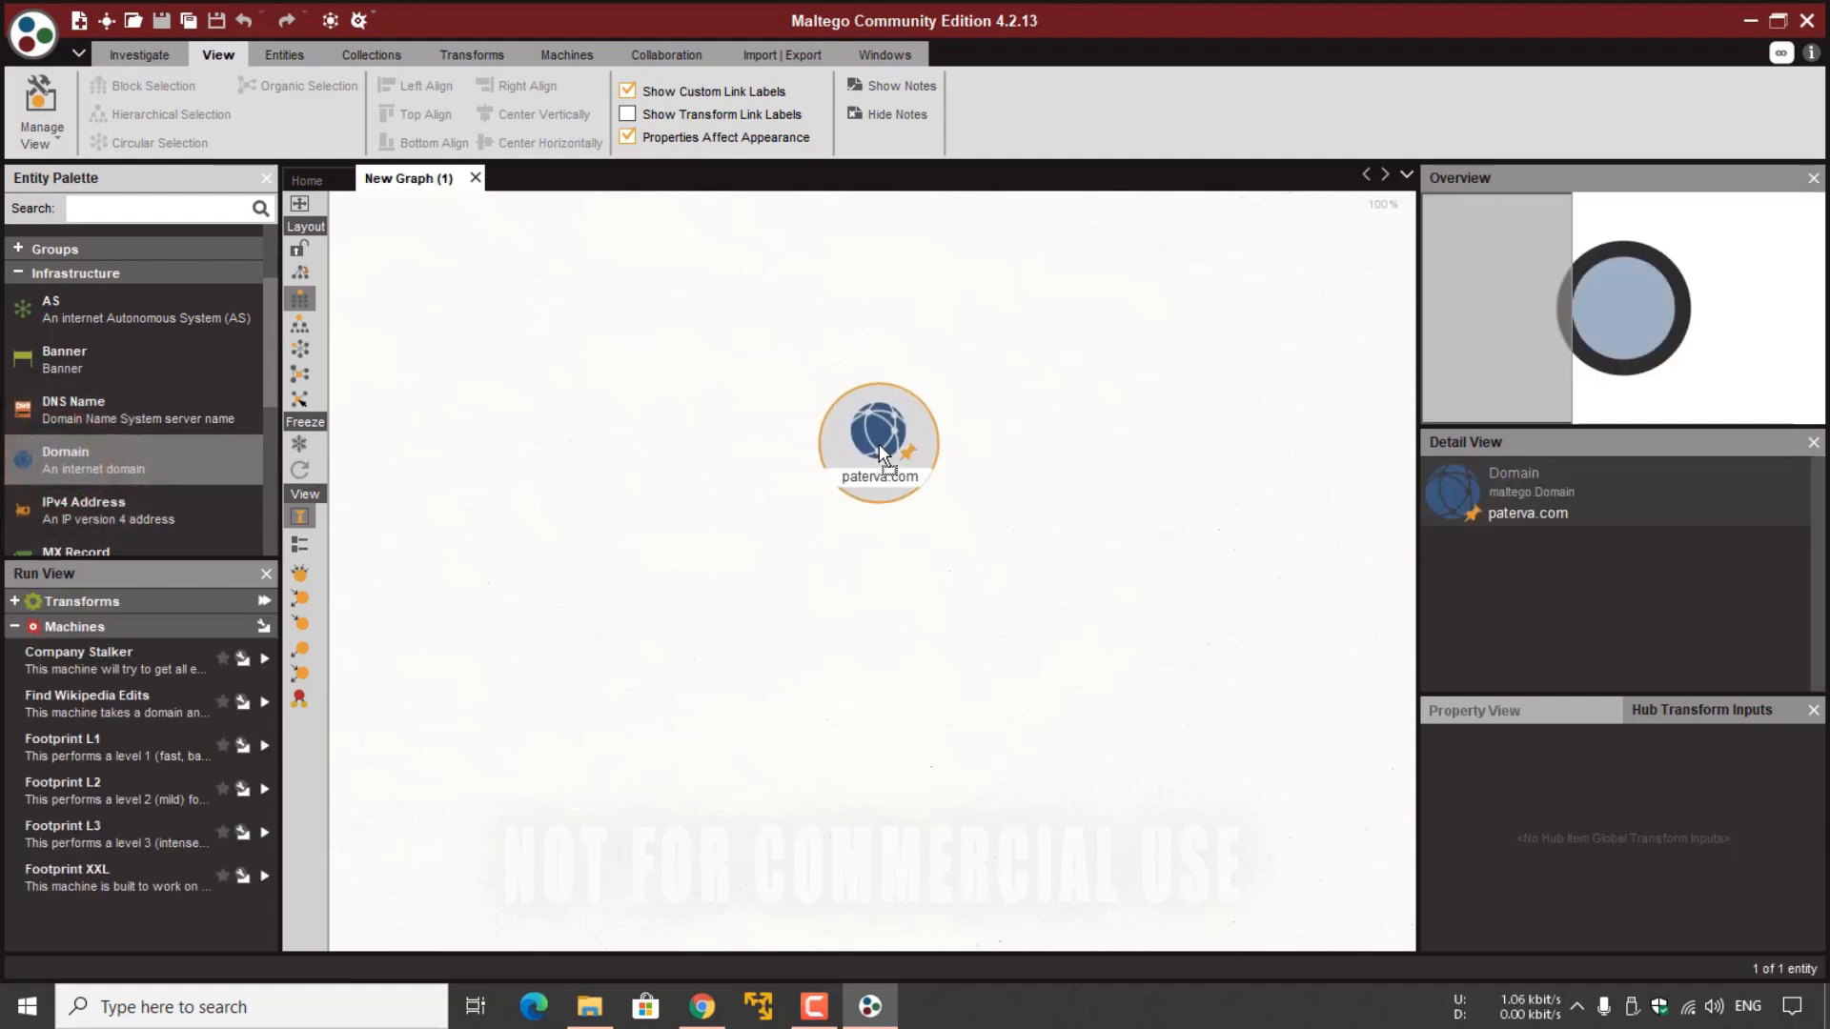
click(867, 478)
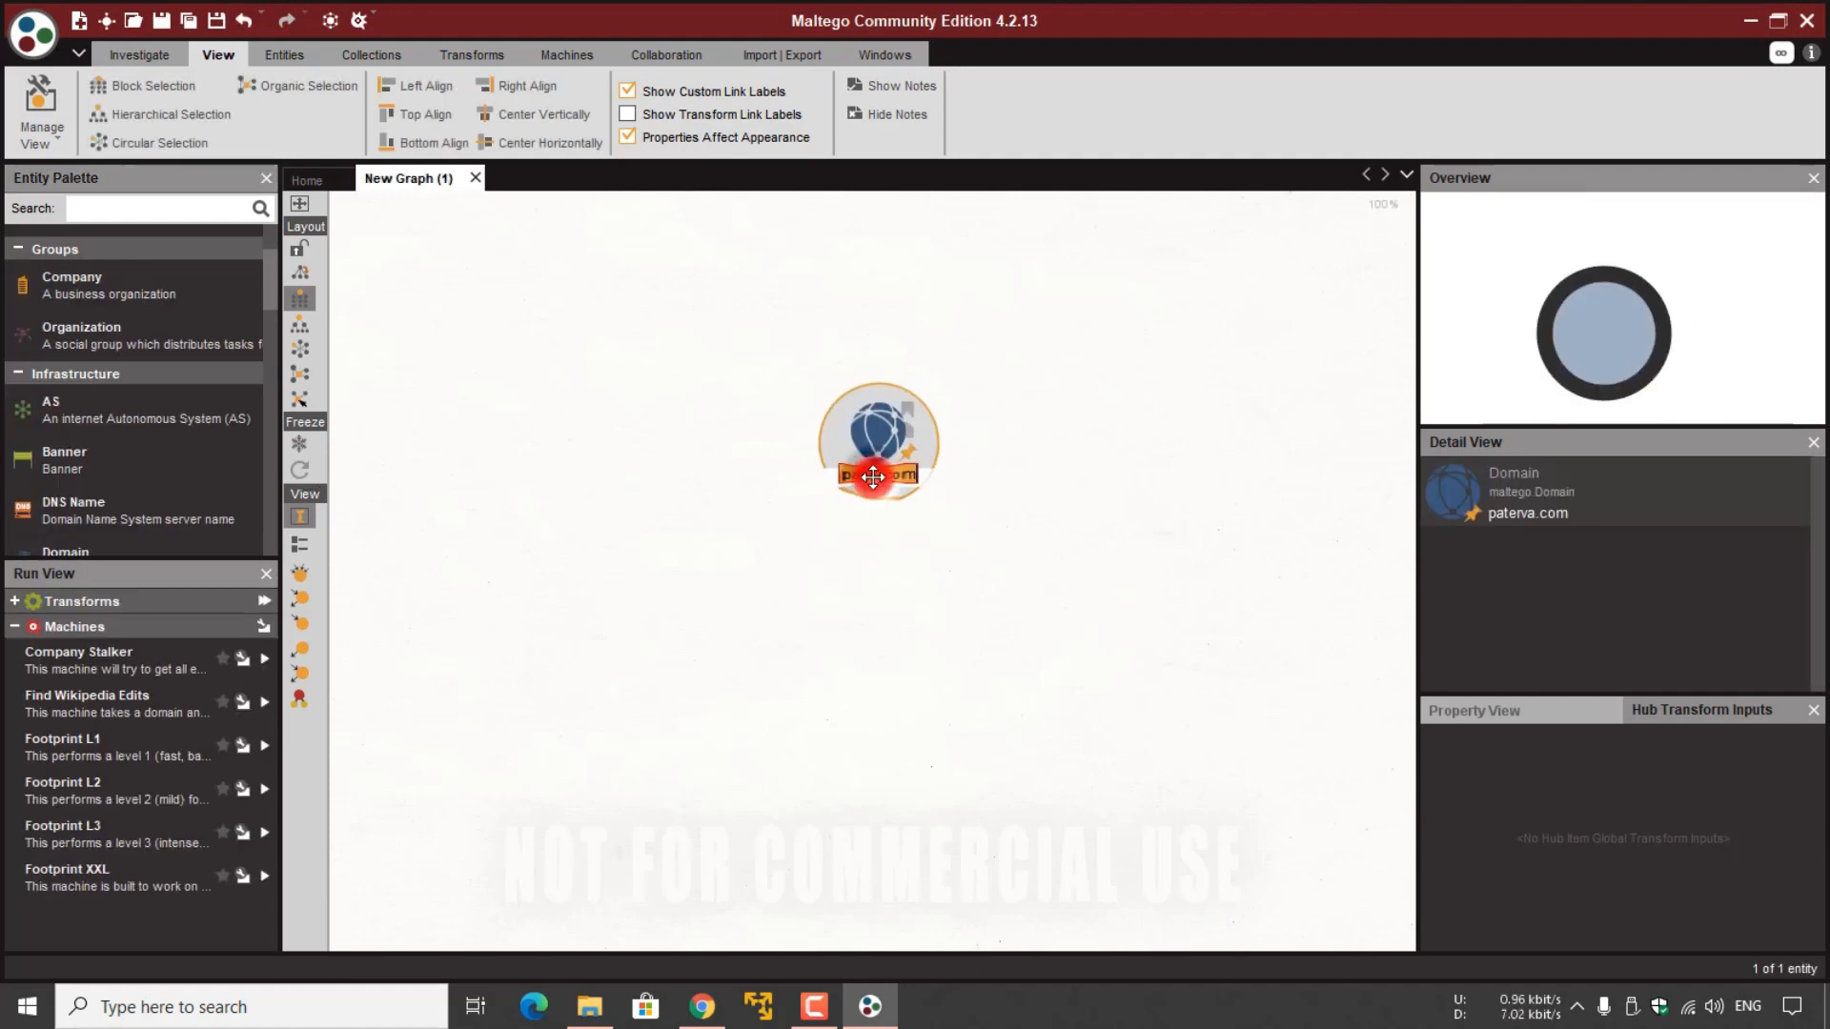
click(874, 412)
double_click(874, 411)
drag(578, 324, 760, 329)
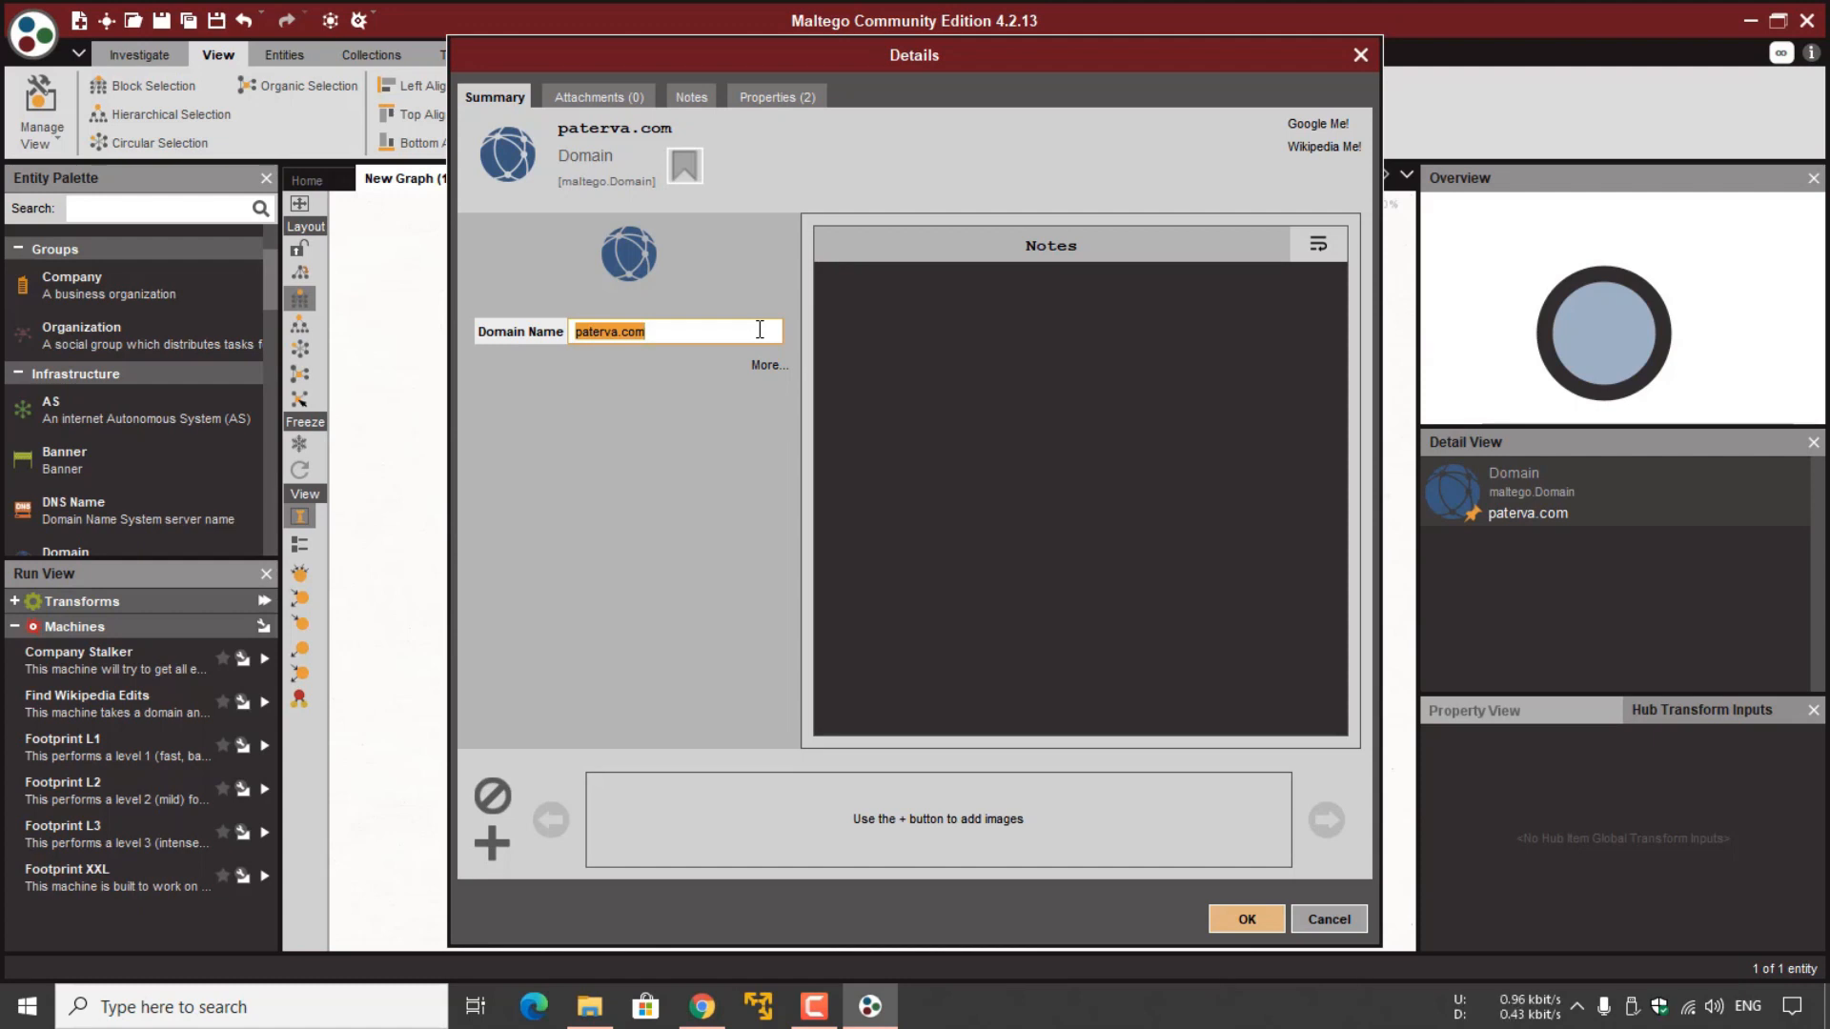
text(www.)
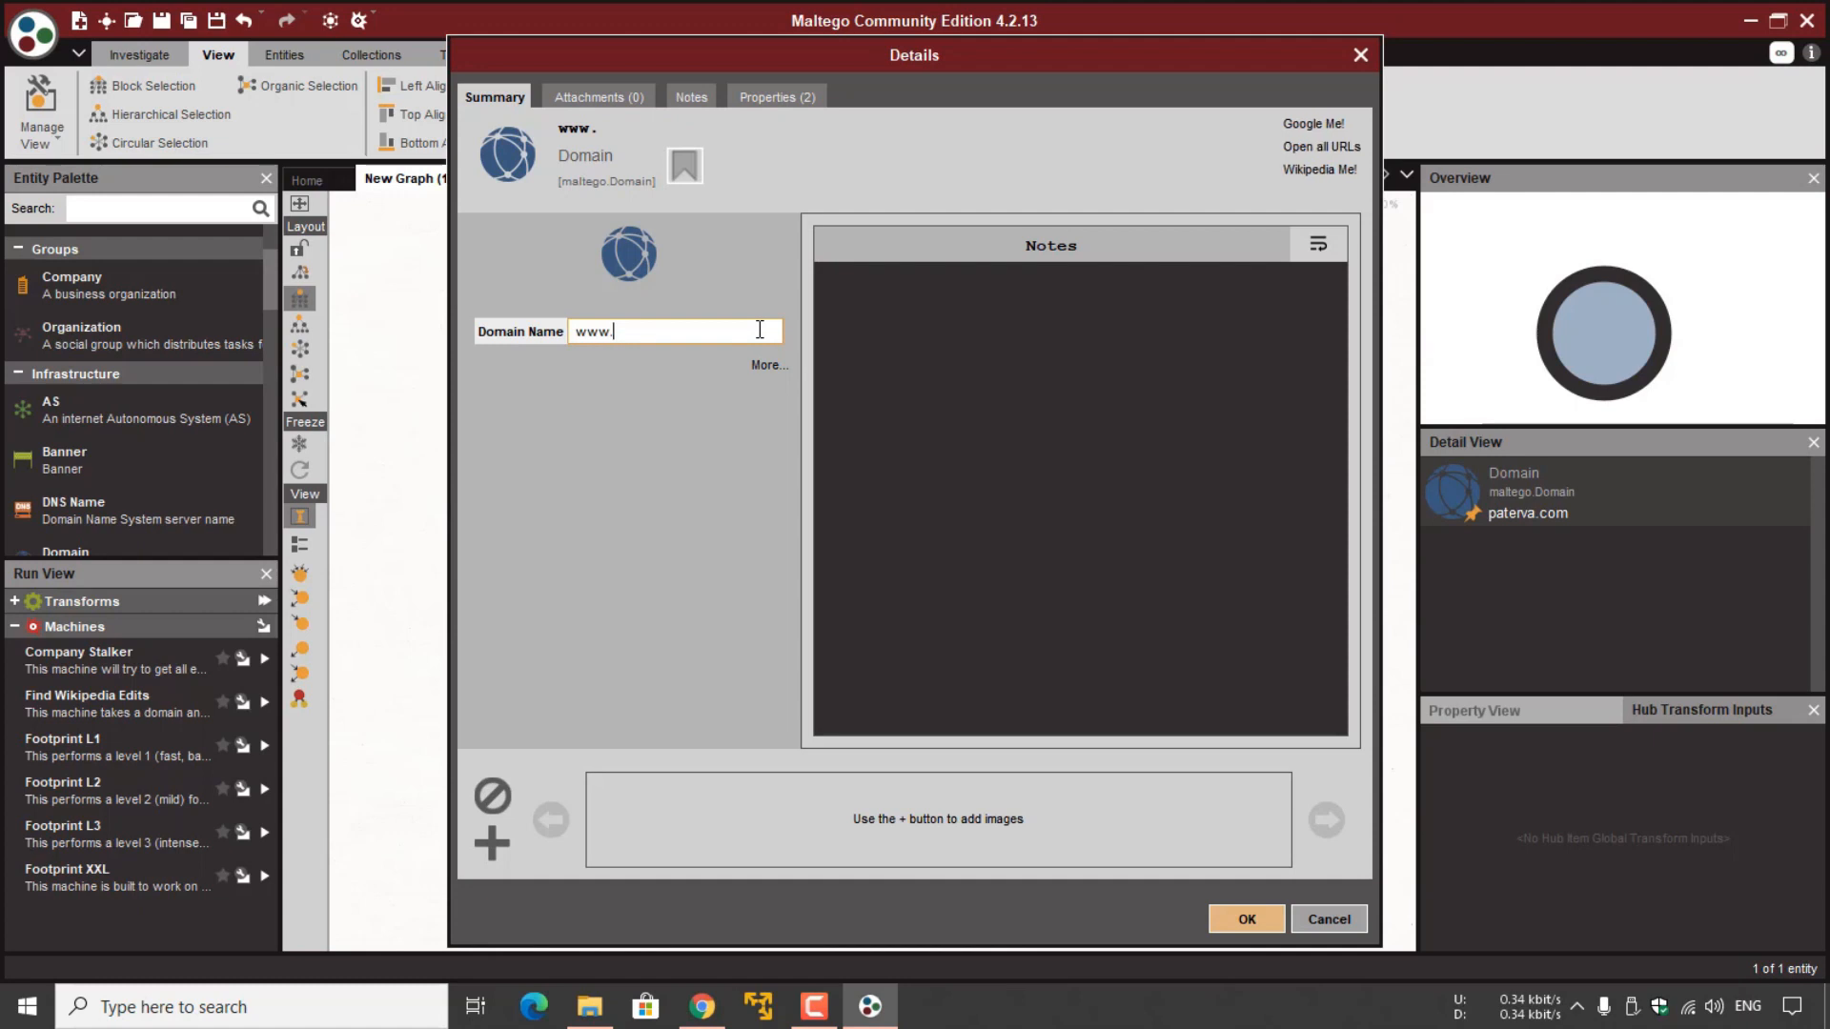
text(google.com)
click(1246, 919)
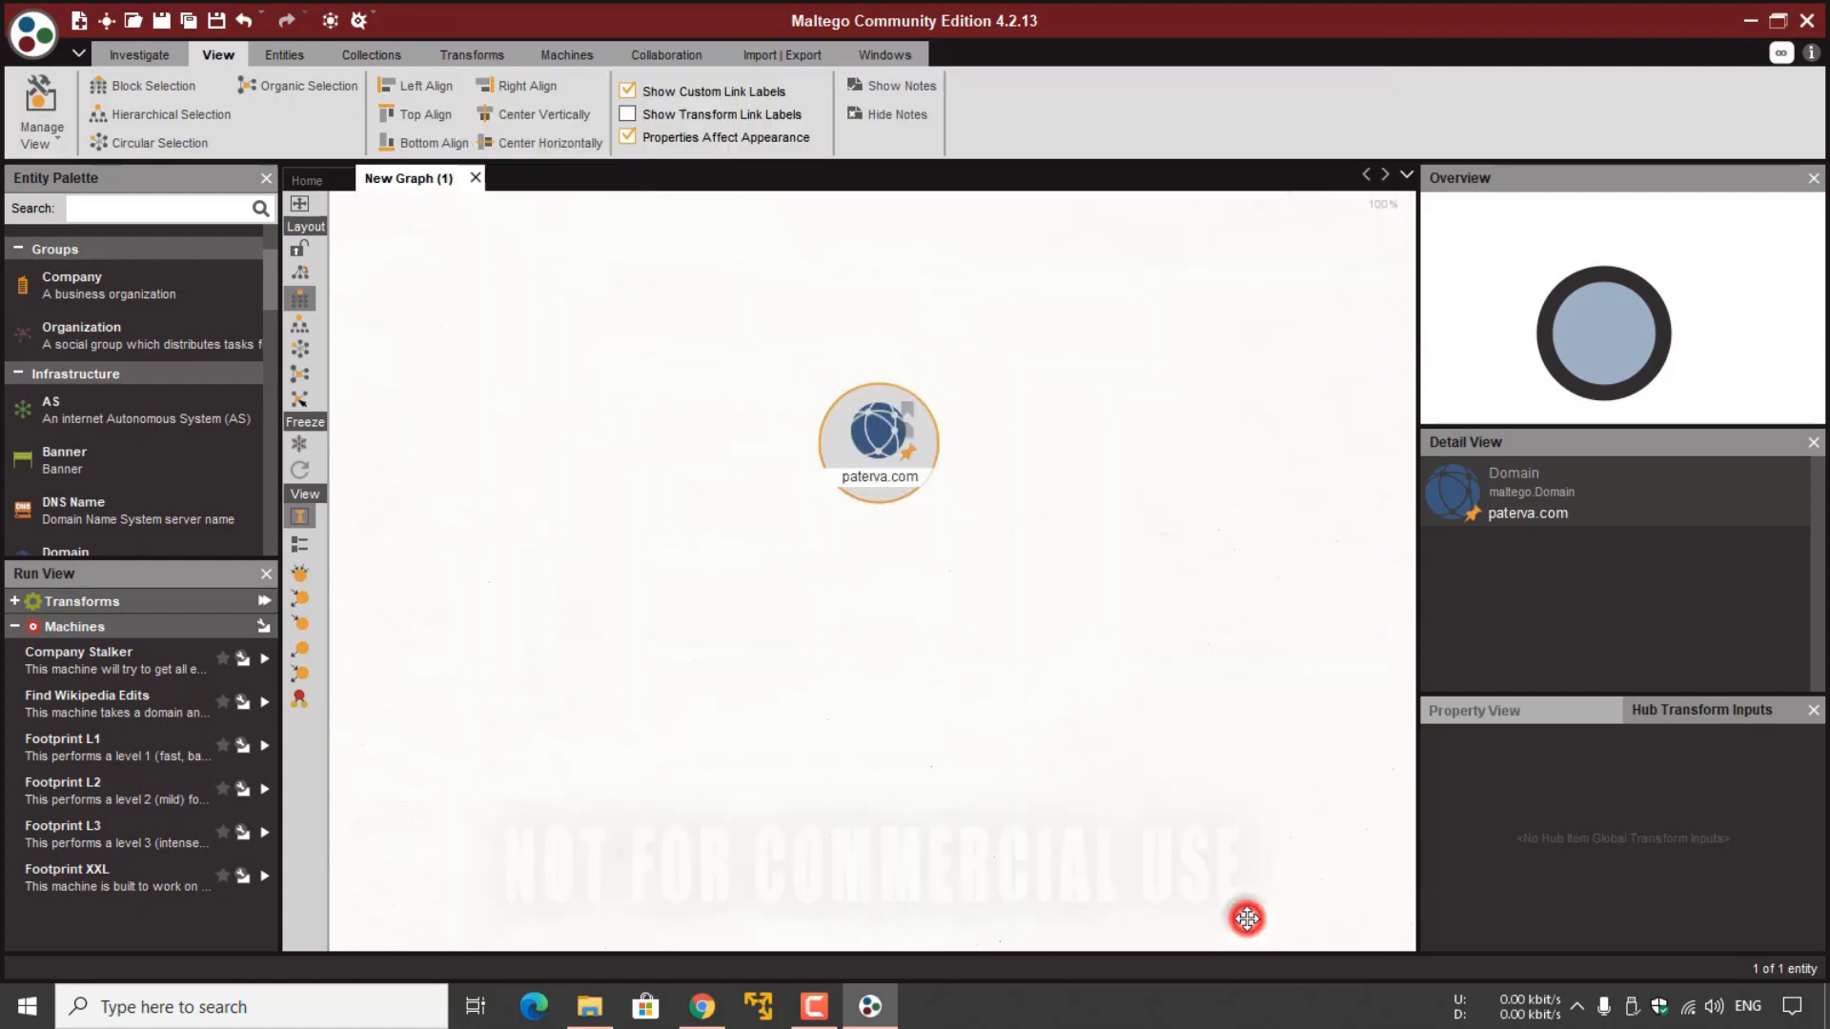
right_click(870, 427)
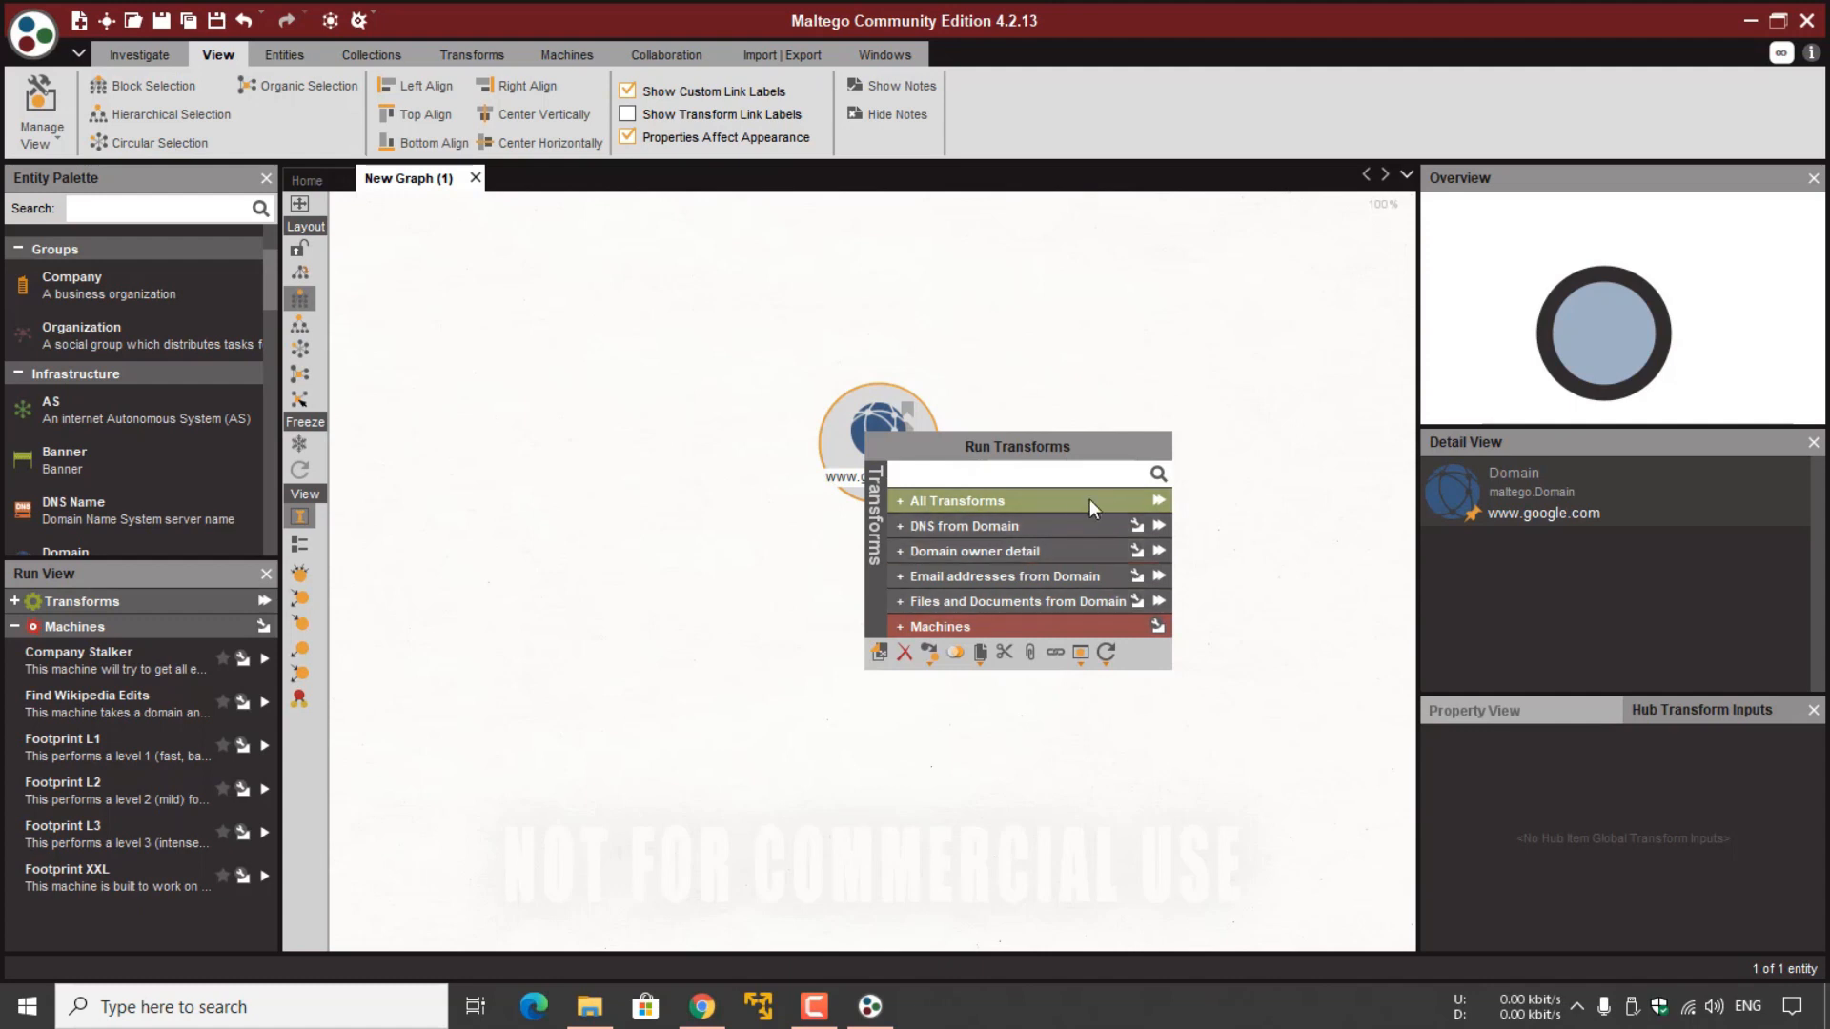
click(999, 501)
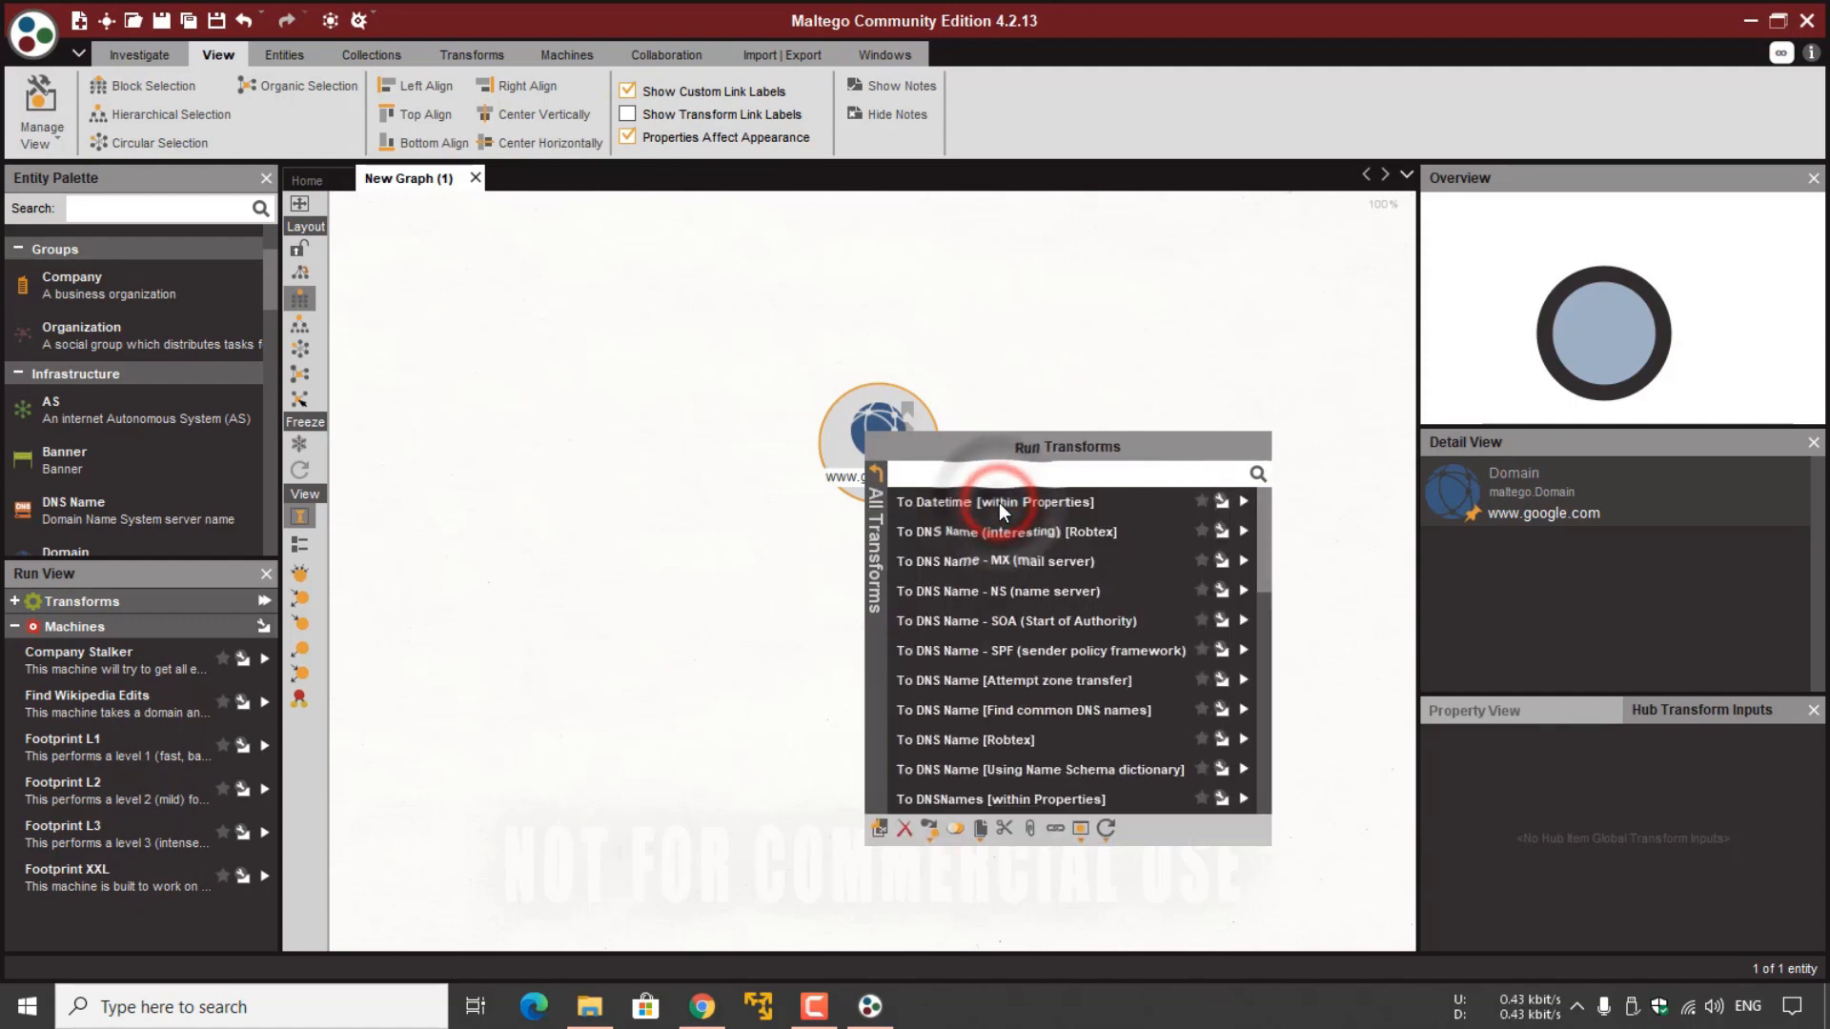
scroll(1031, 566, down, 1)
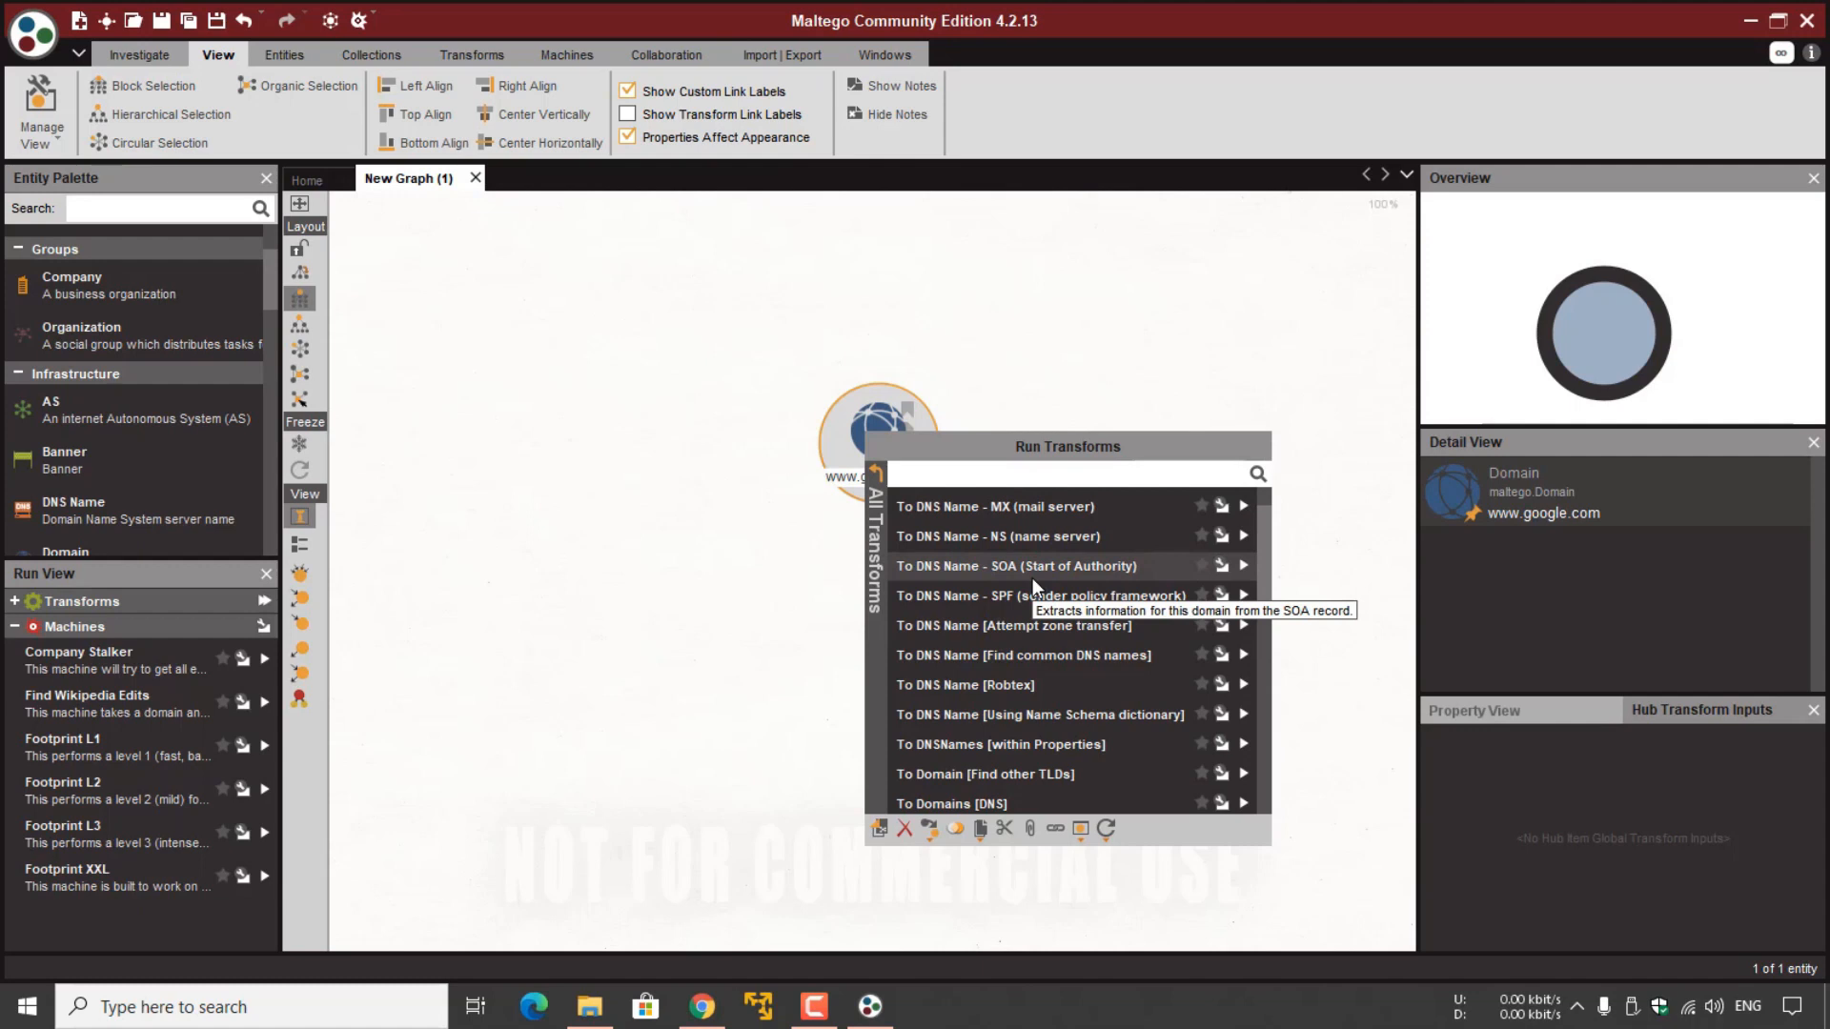
scroll(1032, 578, down, 5)
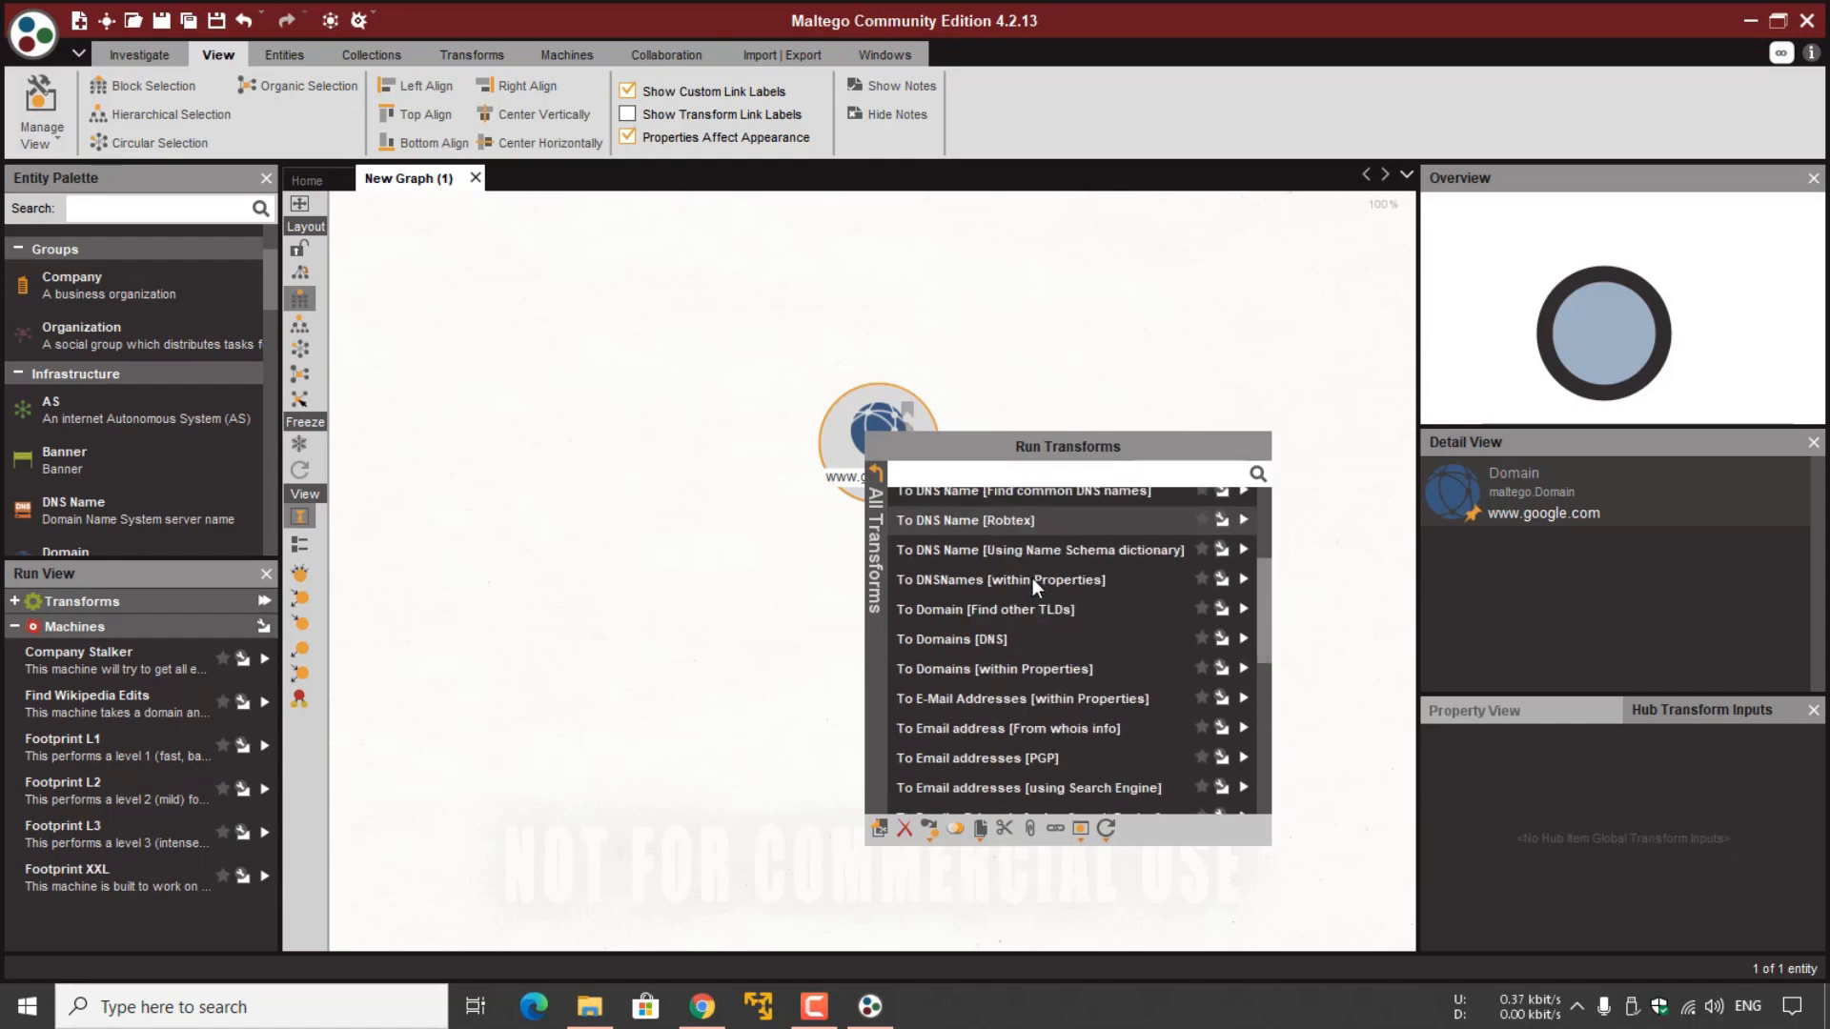
scroll(1032, 577, down, 2)
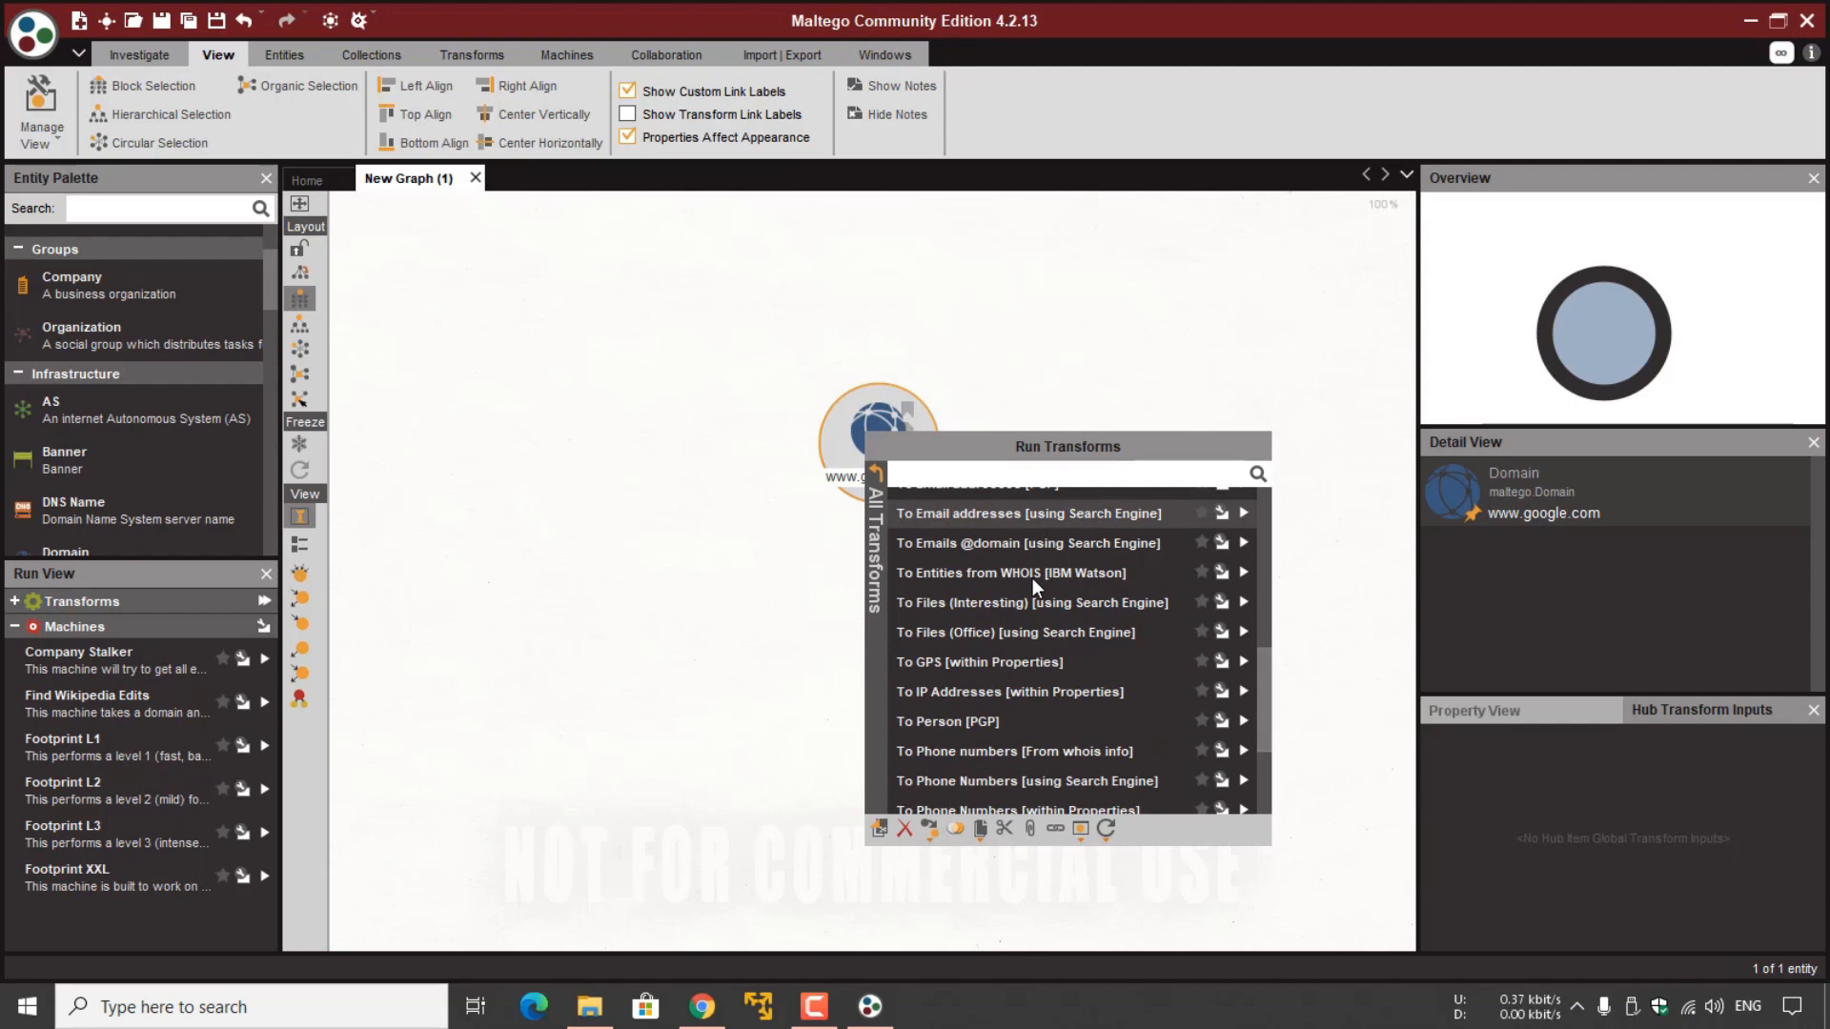
scroll(1032, 577, down, 1)
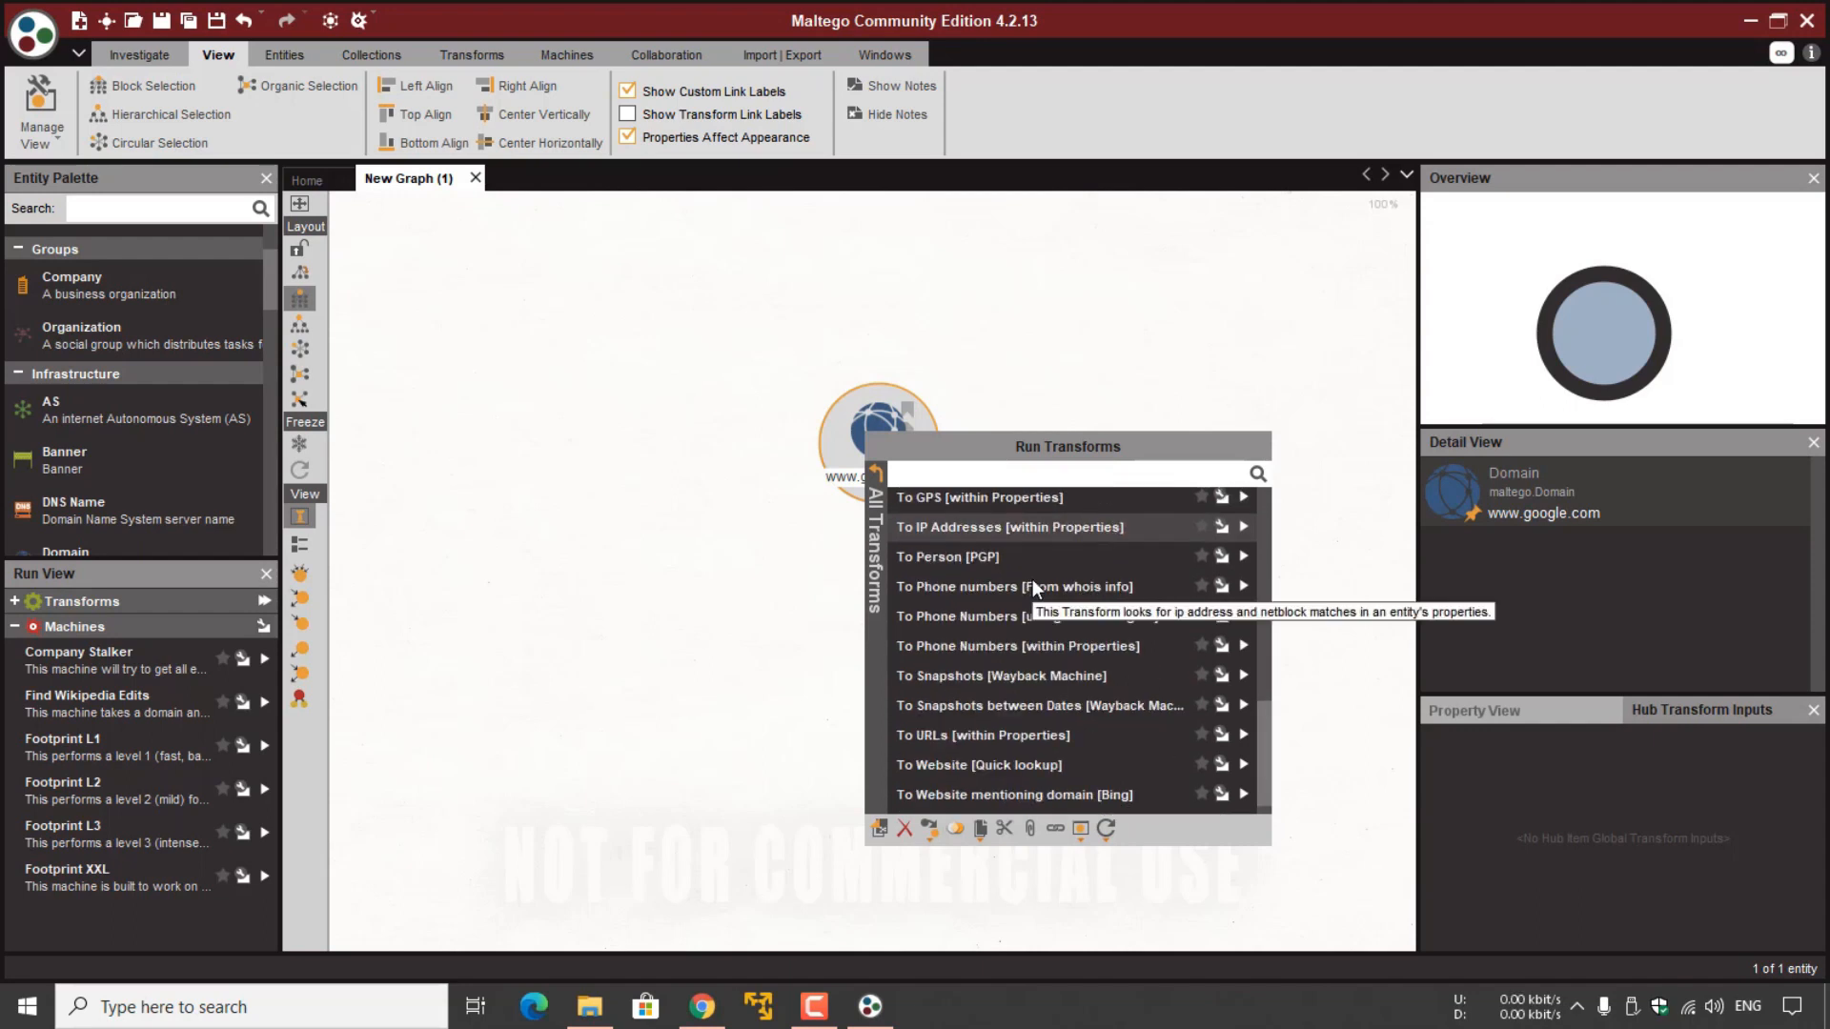
click(877, 476)
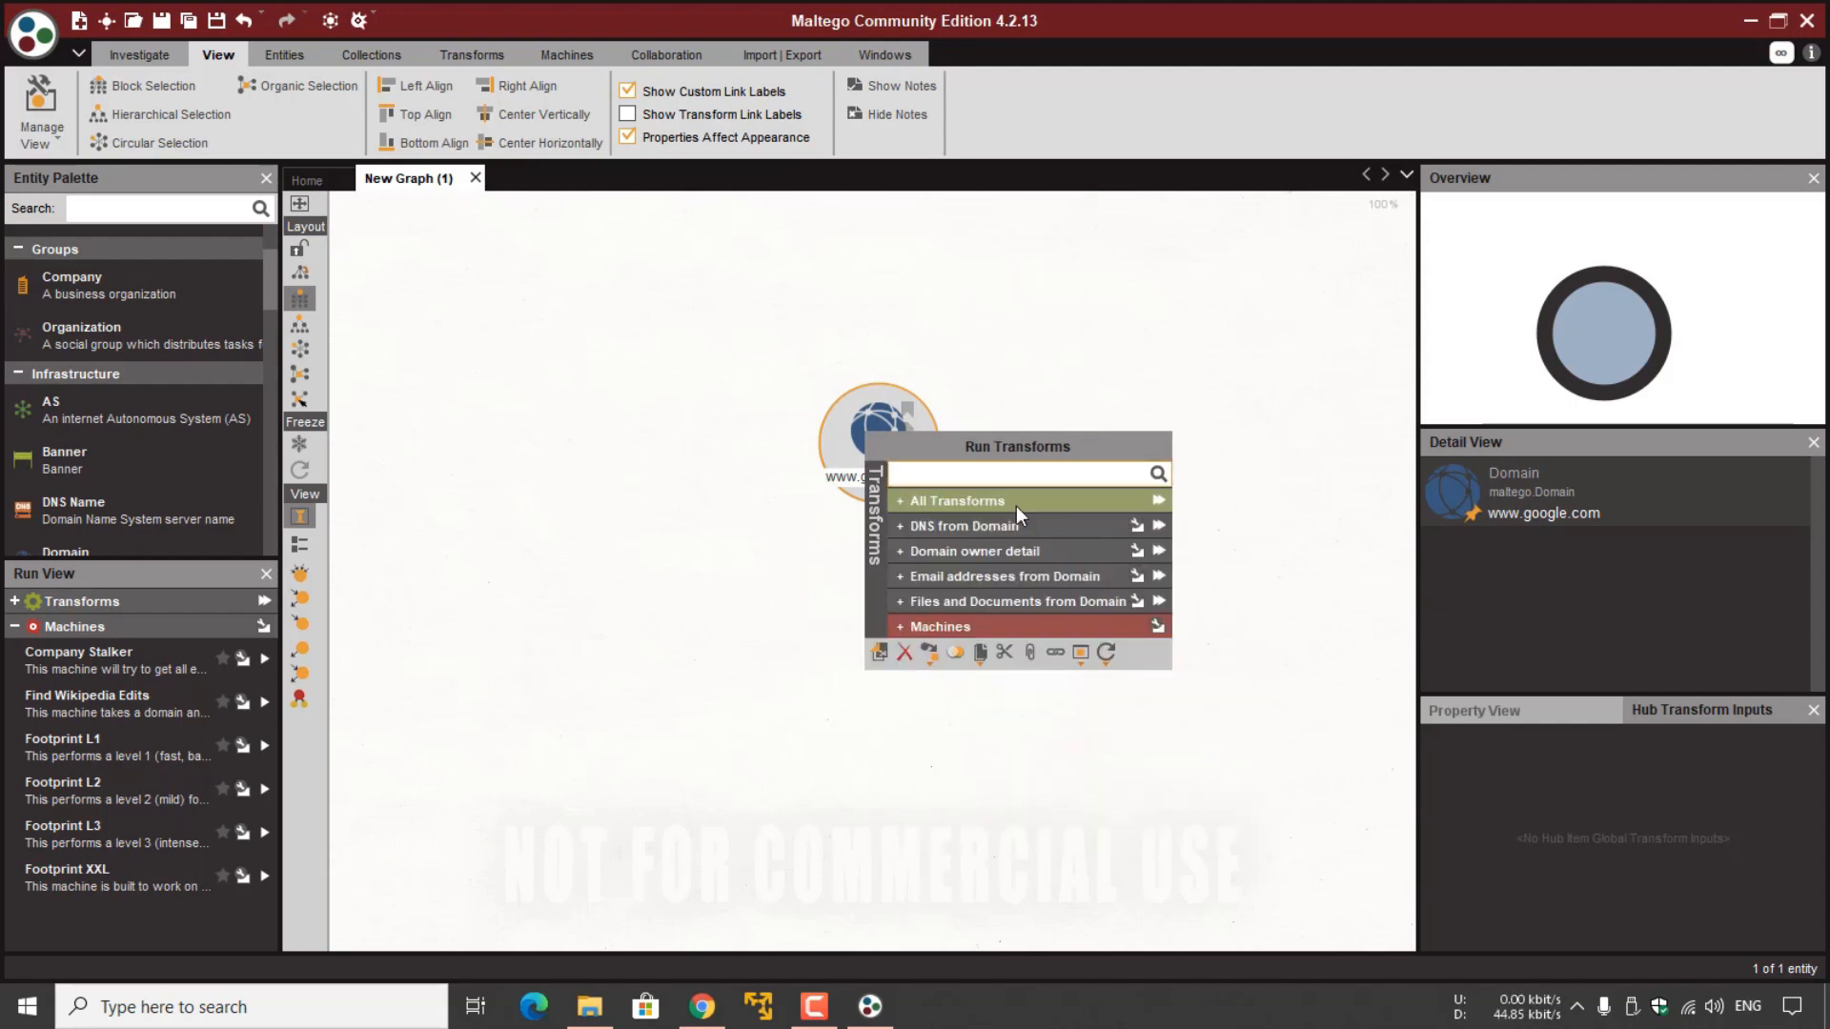
click(1159, 502)
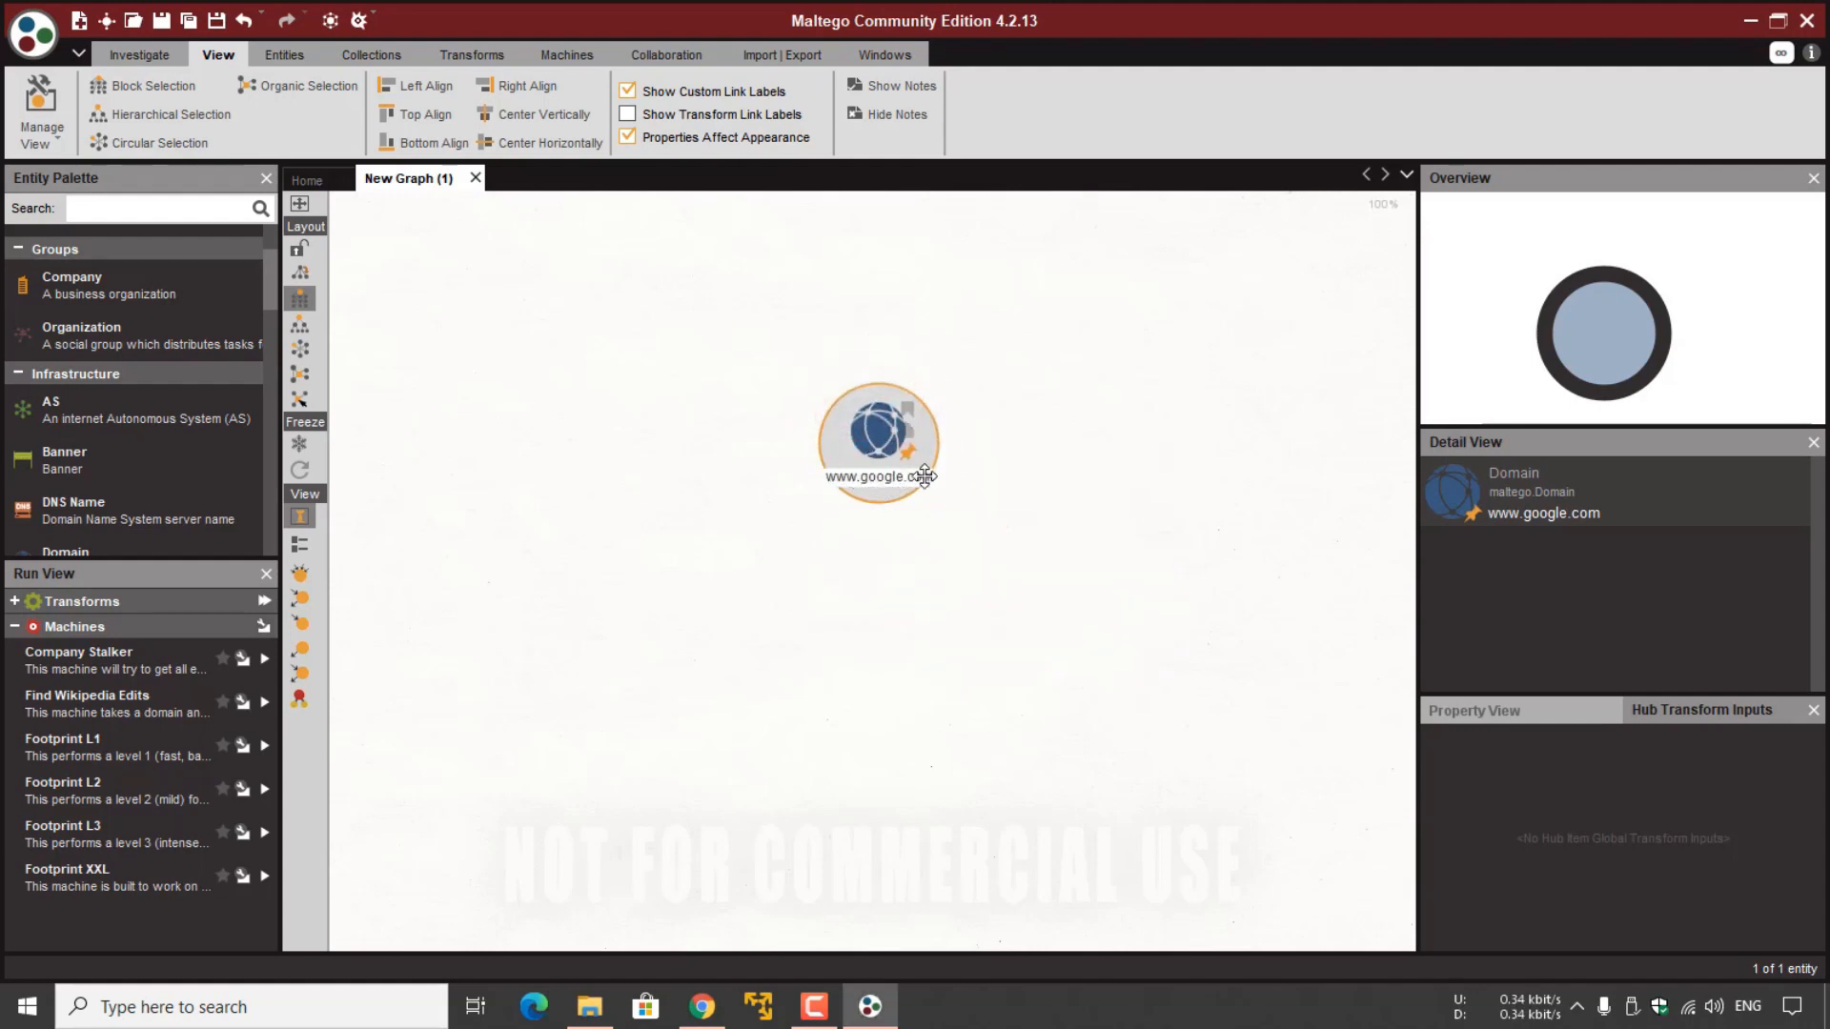
right_click(880, 444)
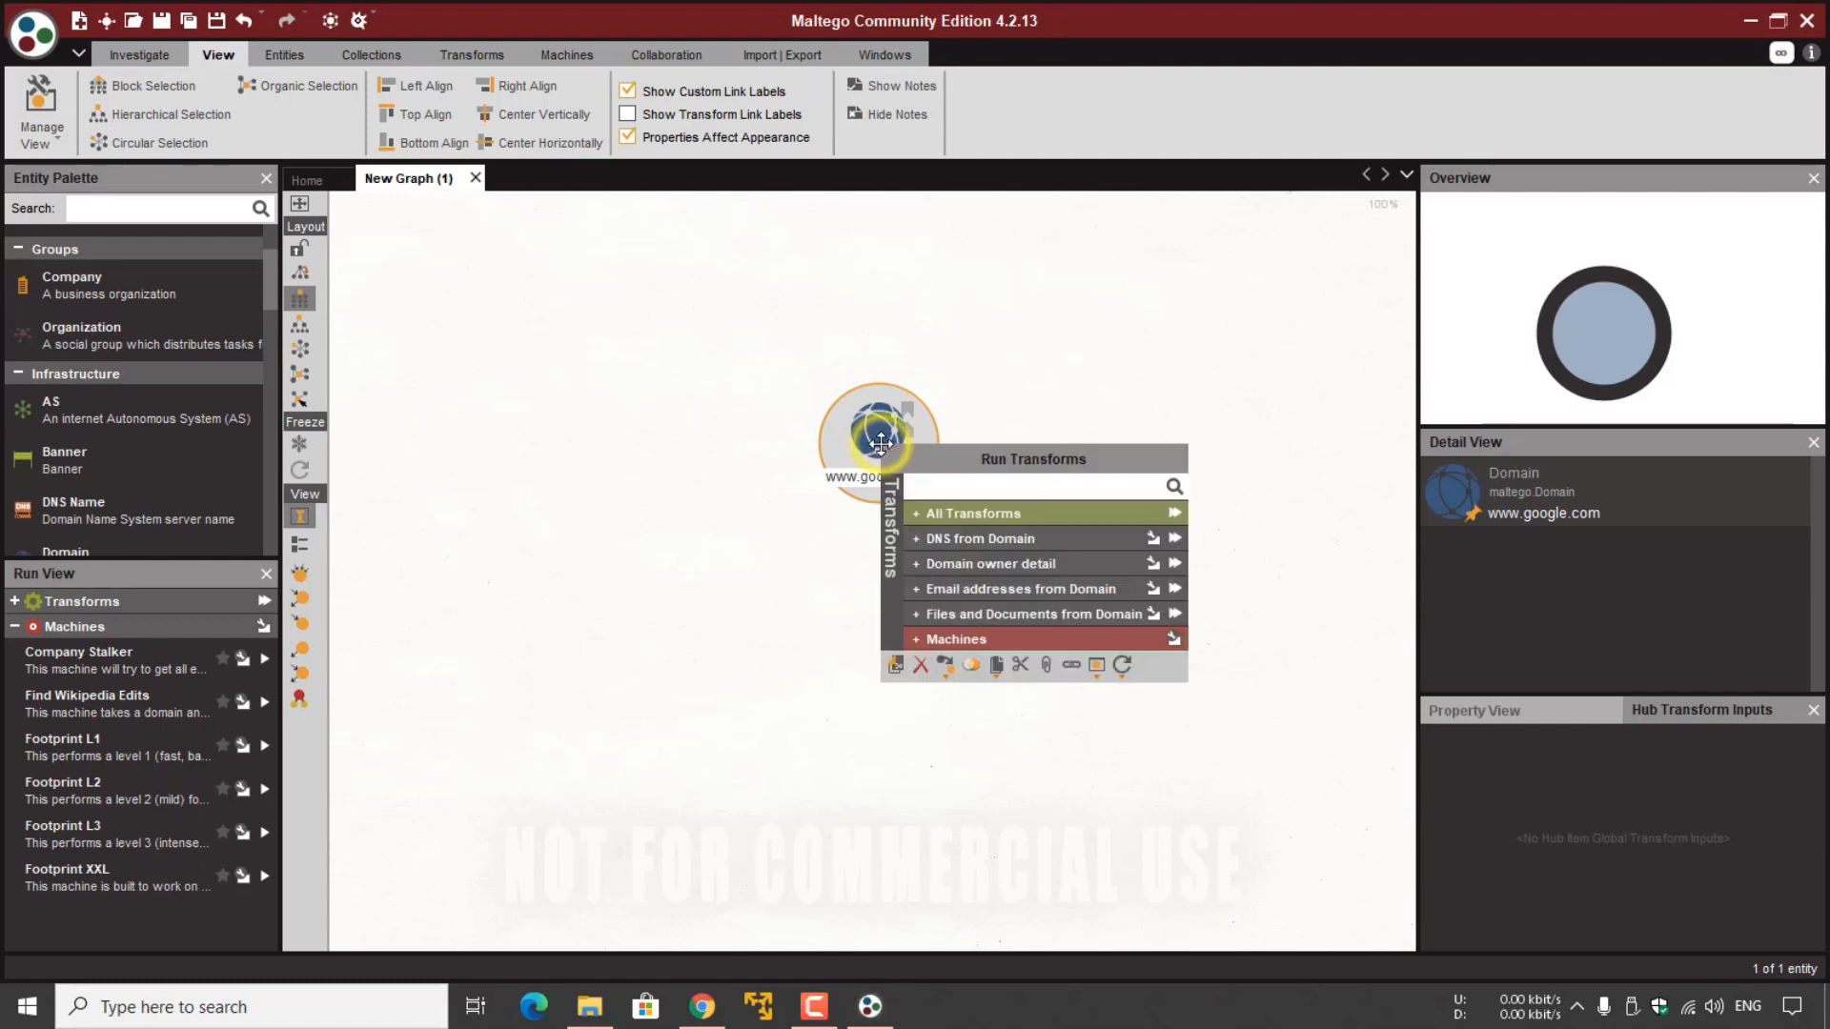
click(1176, 546)
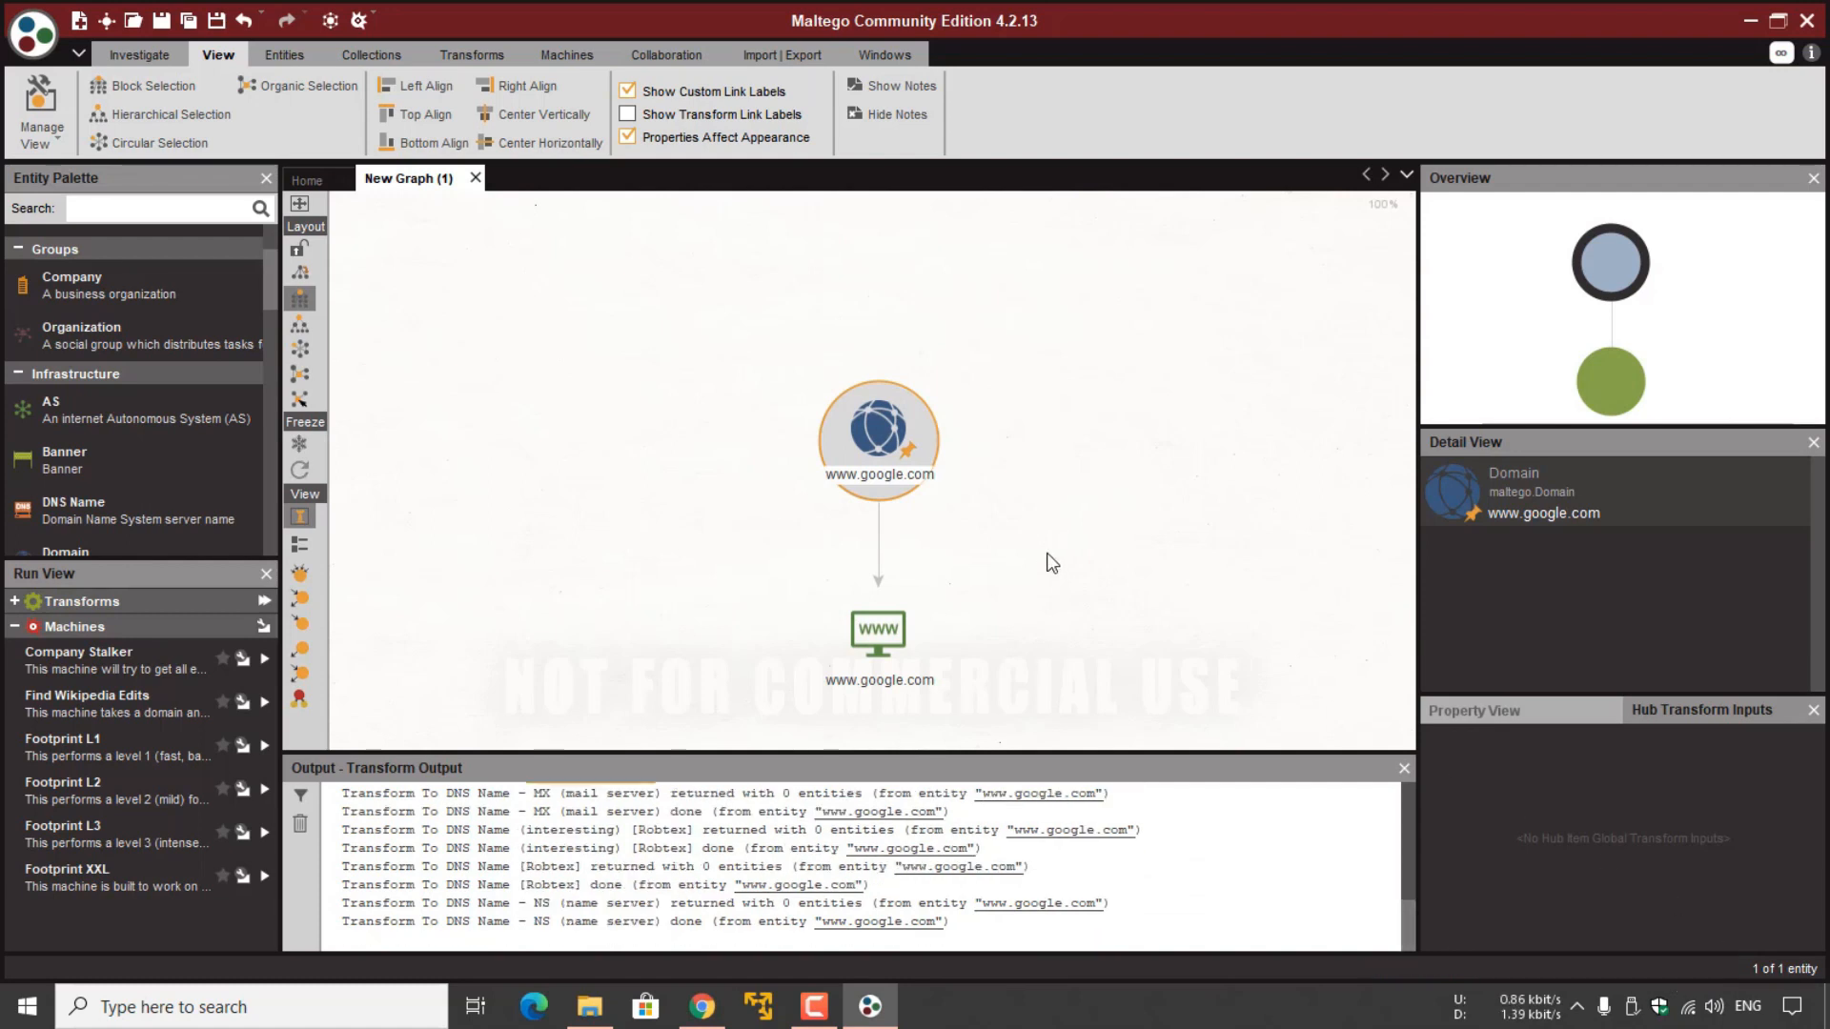
click(865, 640)
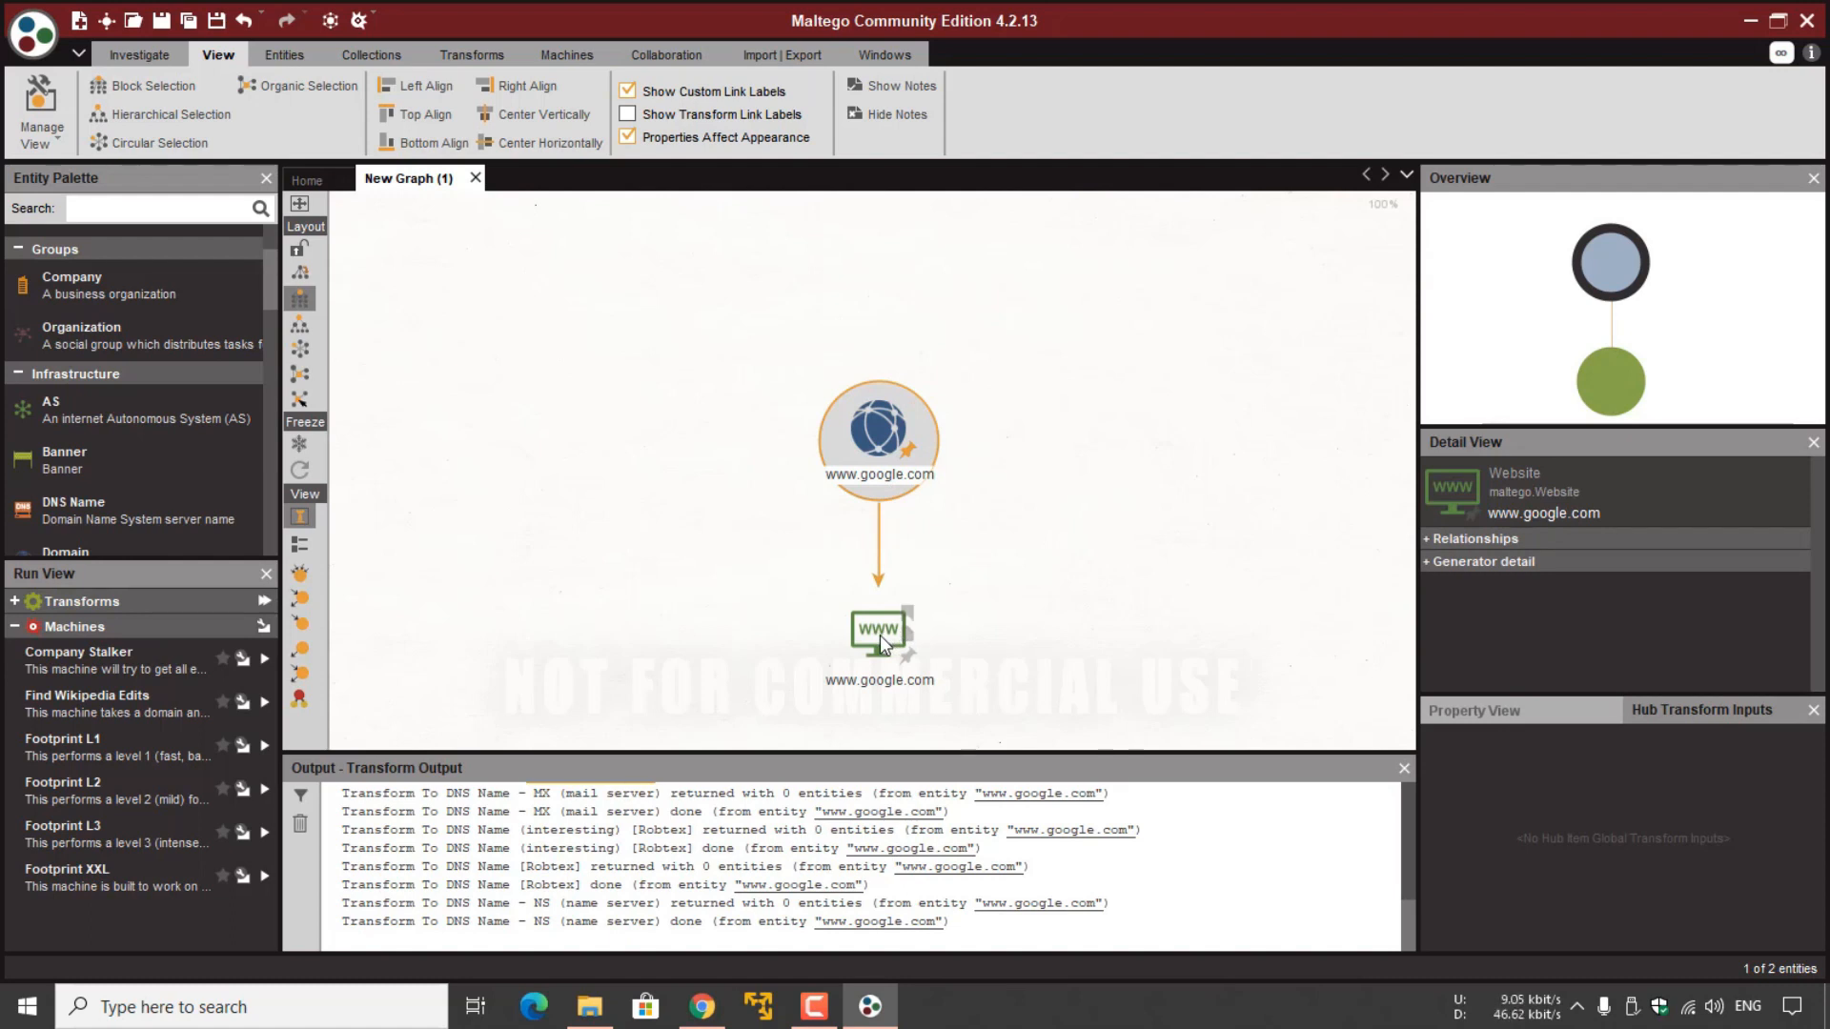
click(879, 634)
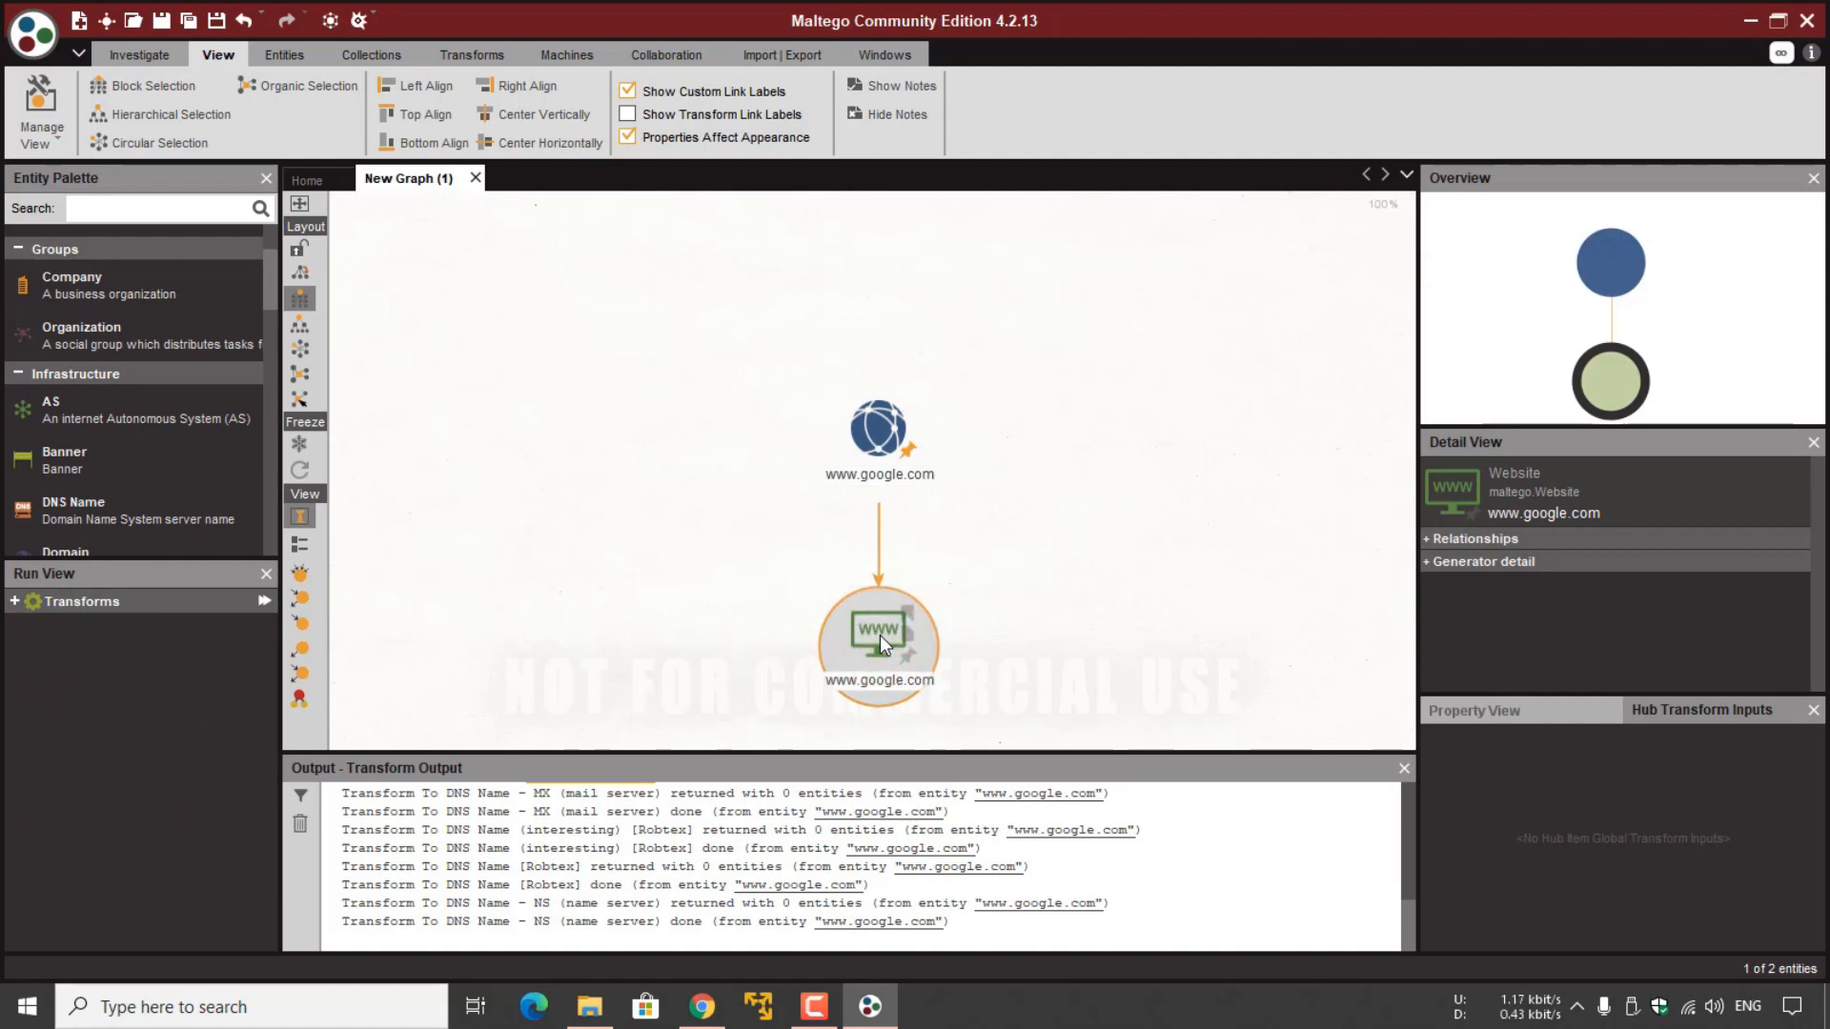
click(878, 635)
right_click(879, 635)
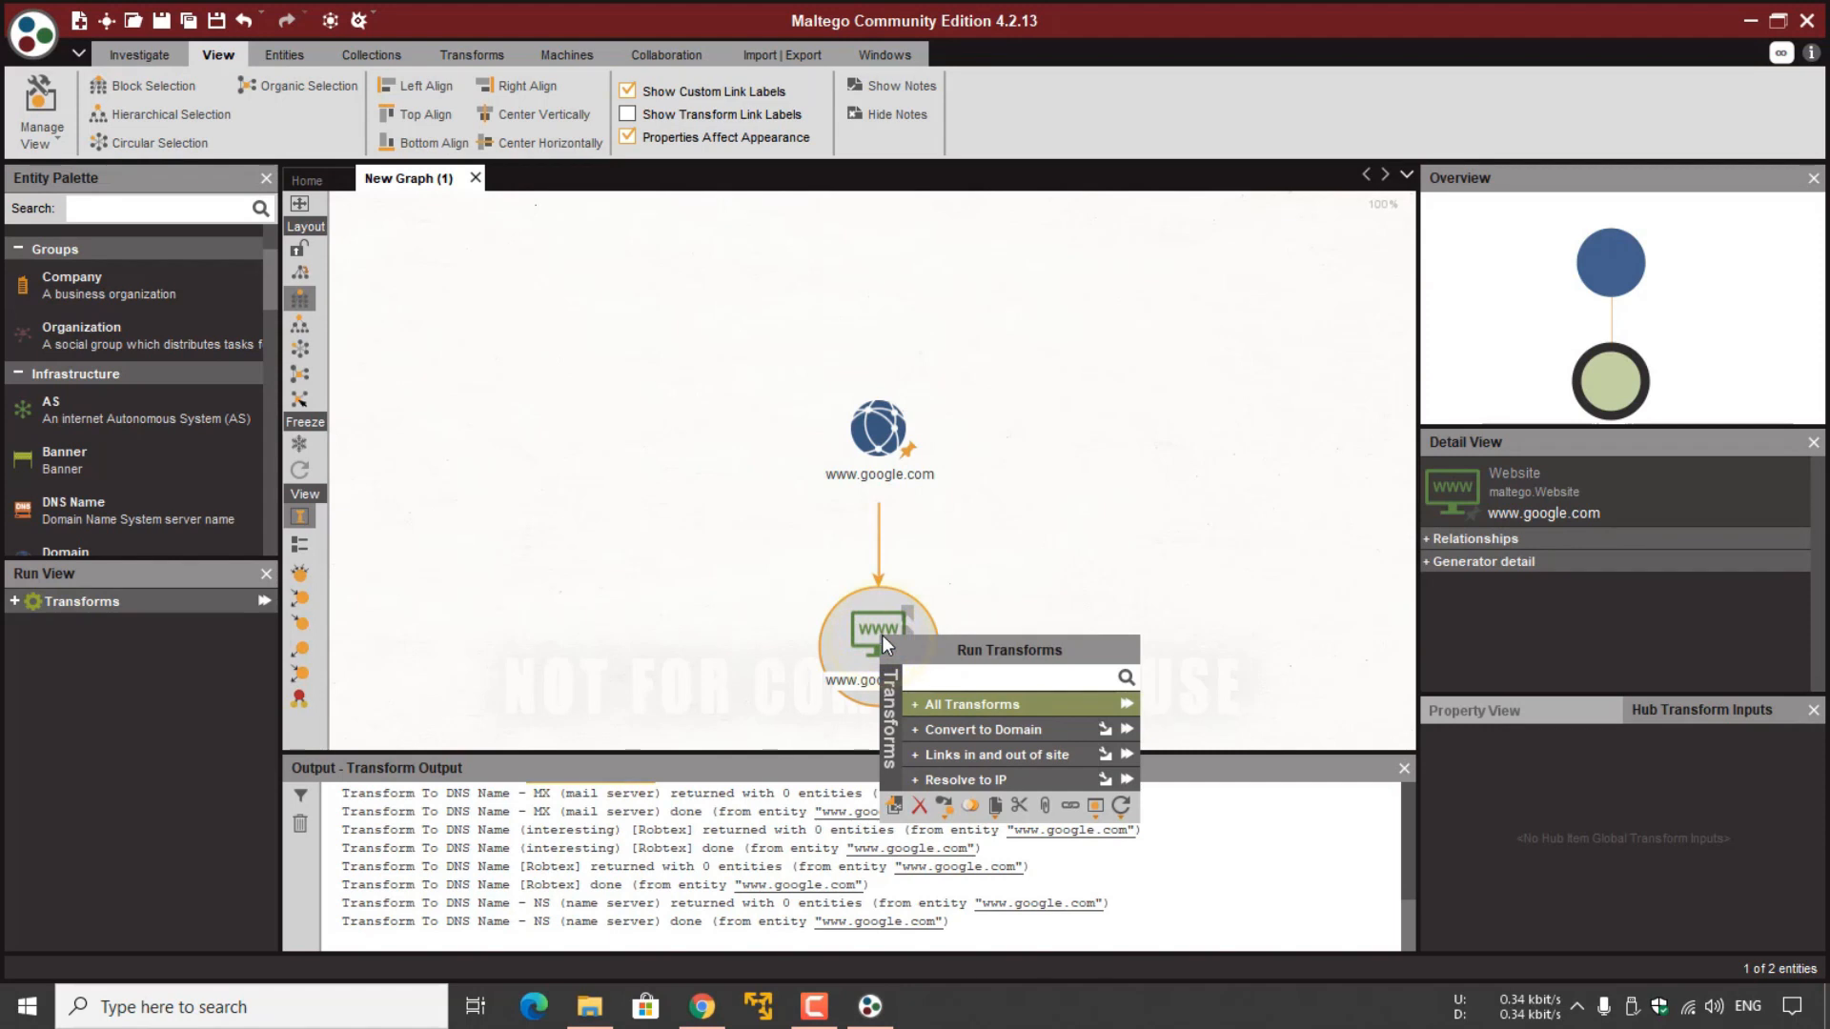
click(955, 780)
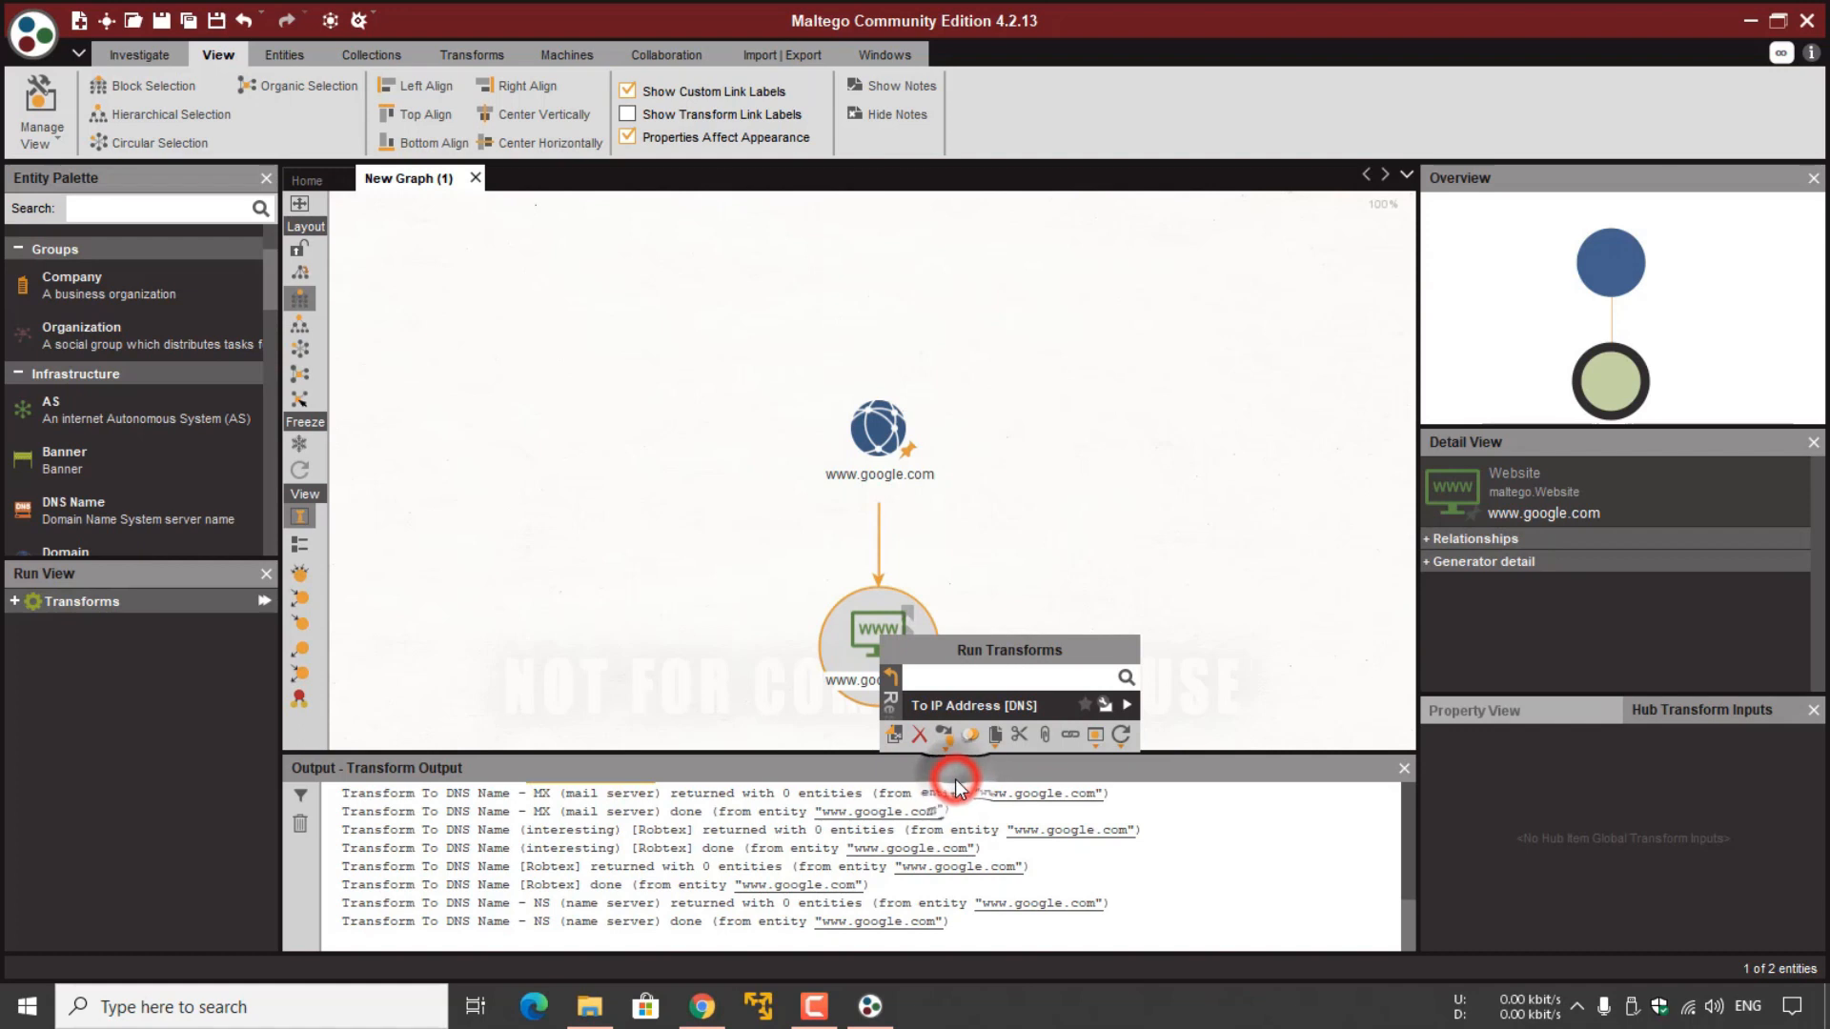
click(978, 710)
click(1128, 706)
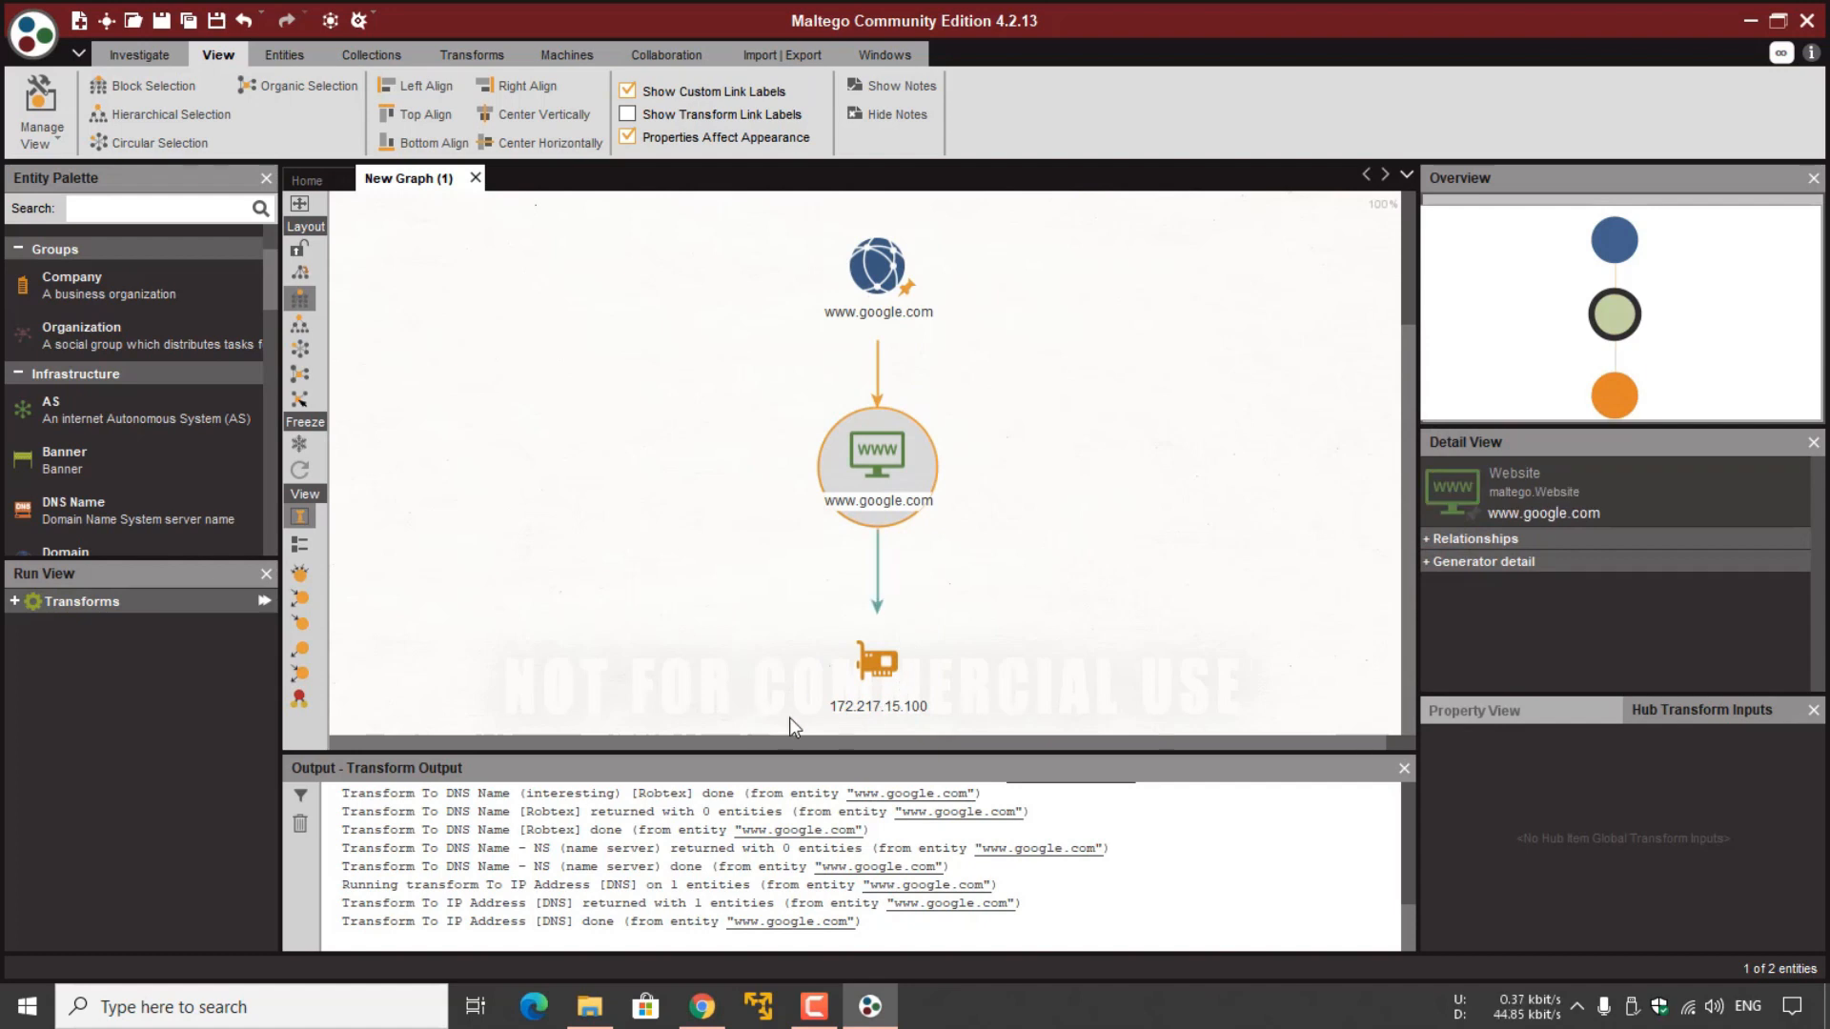
click(844, 710)
click(828, 707)
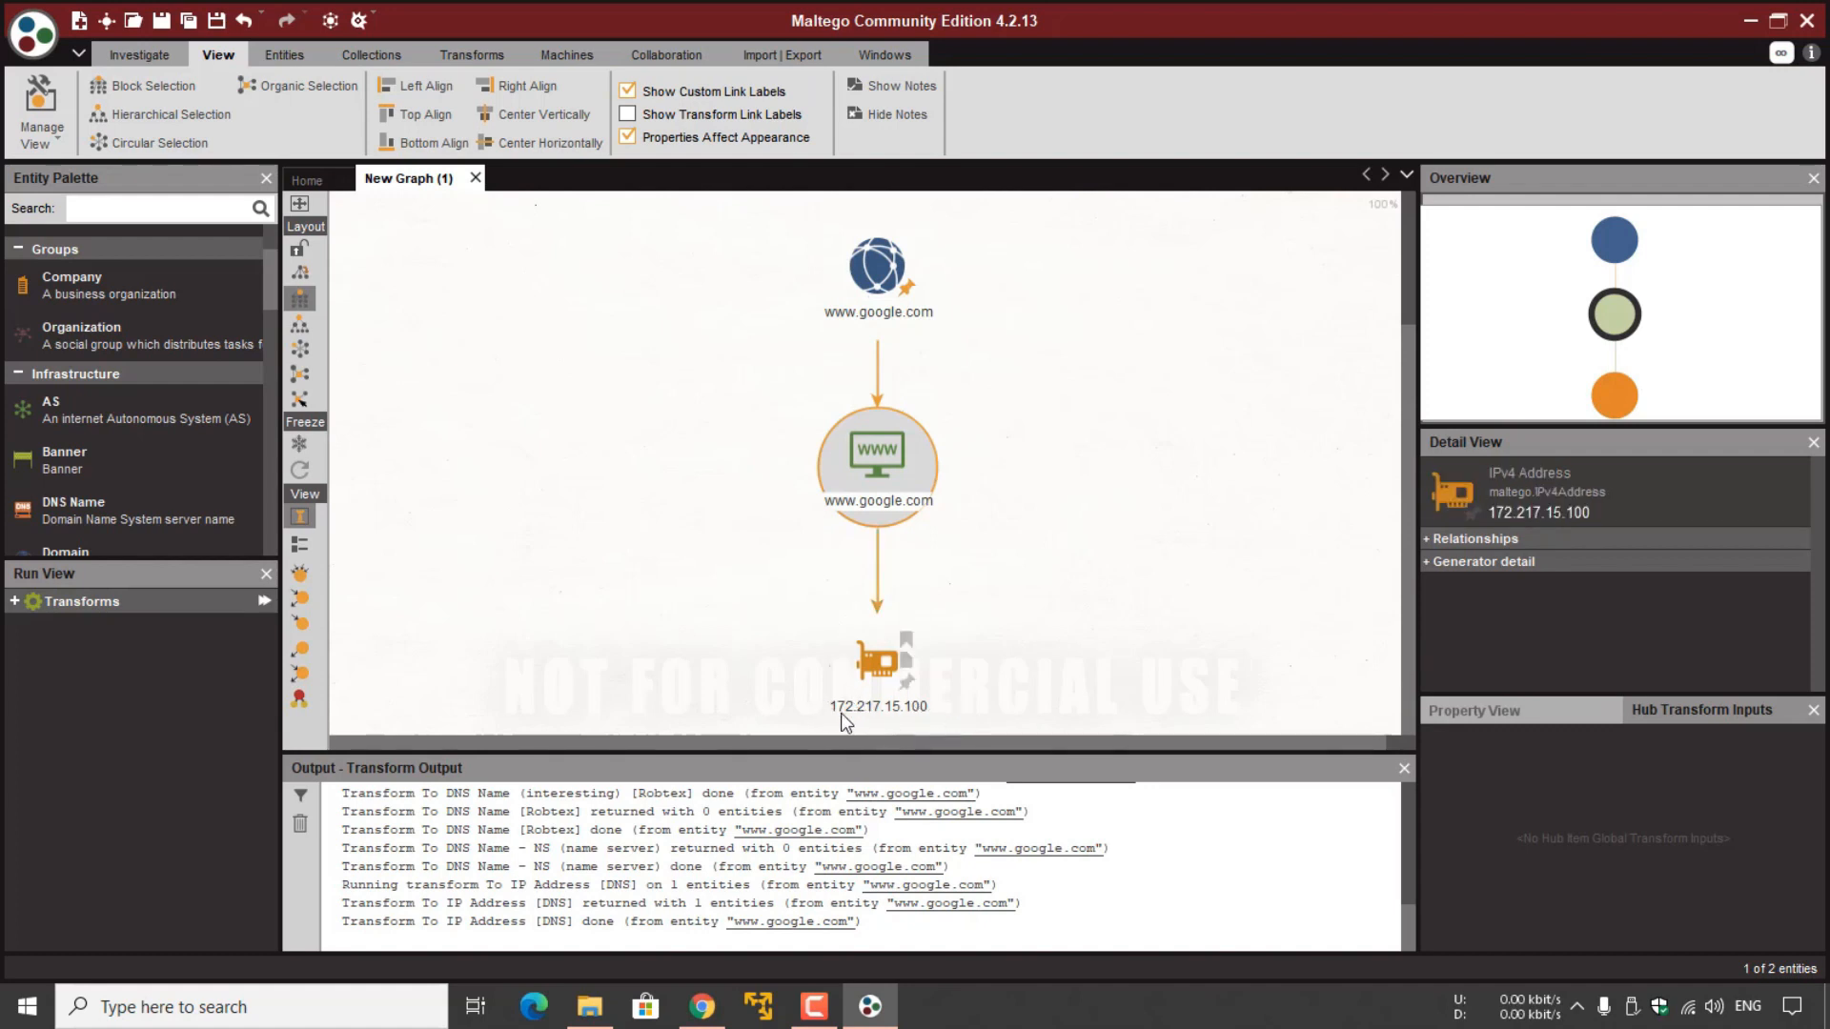
click(872, 701)
click(701, 576)
click(883, 669)
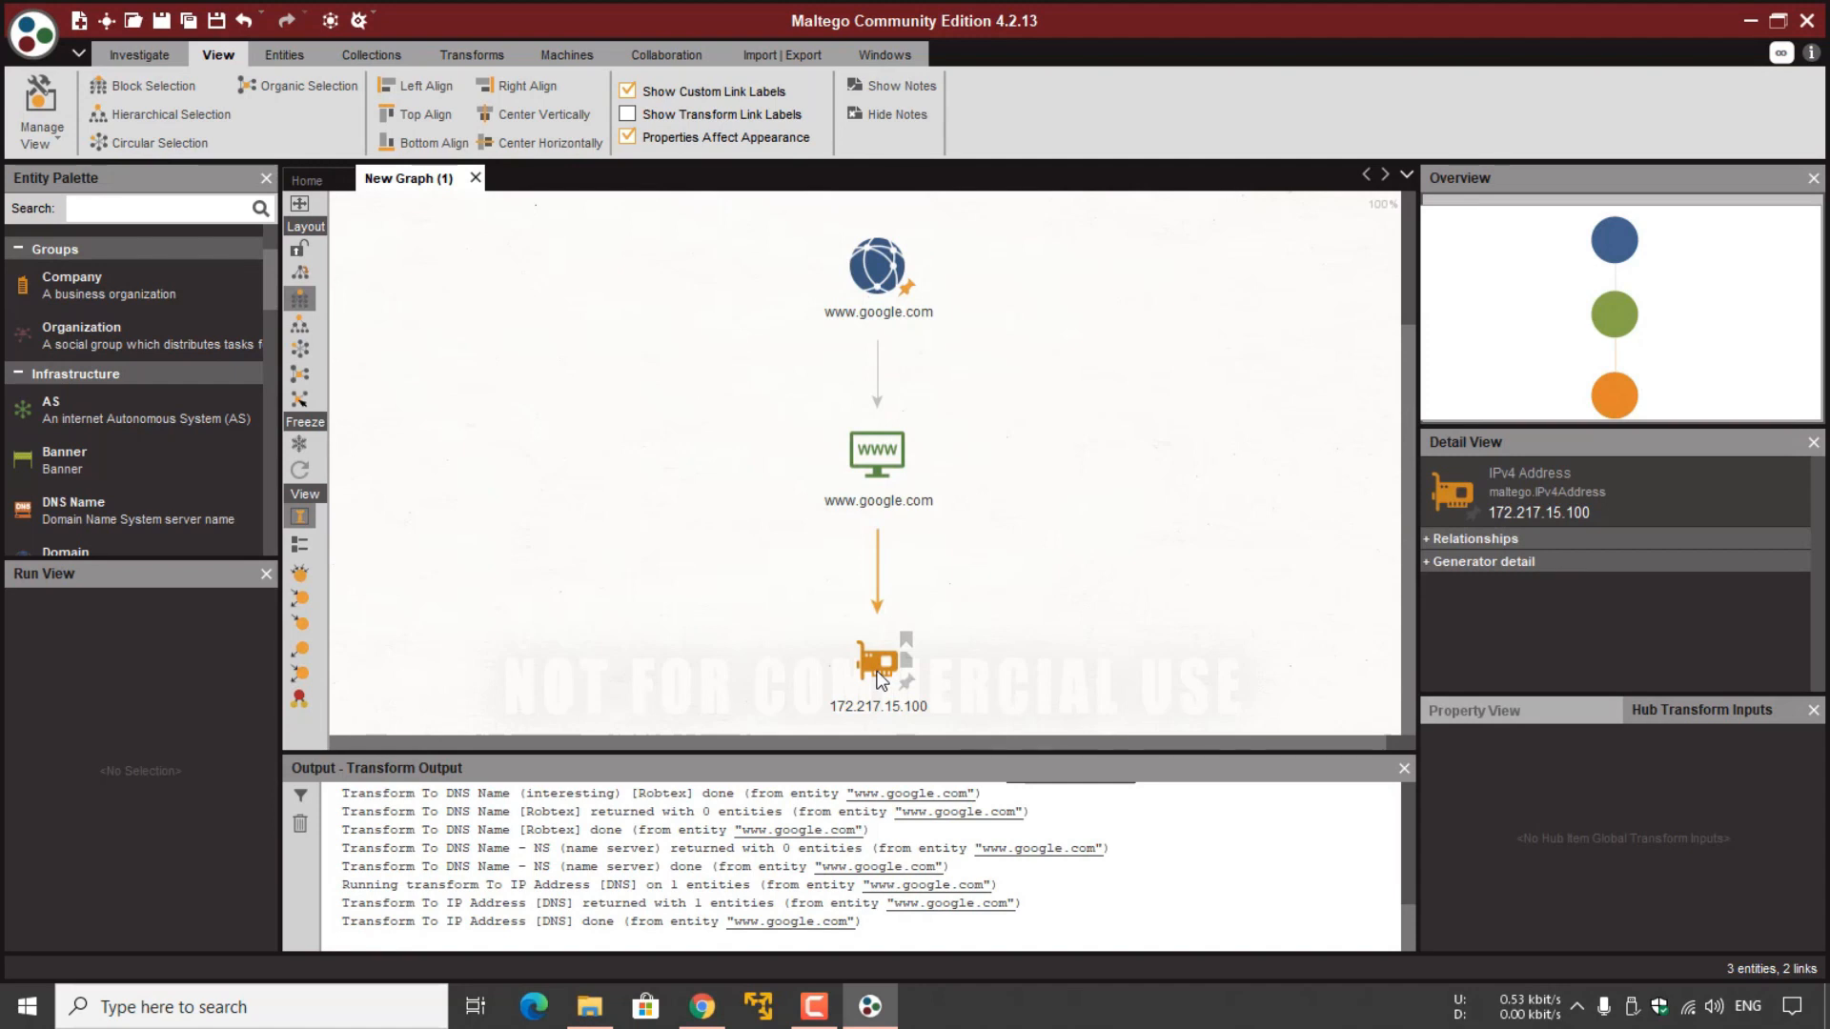
click(877, 673)
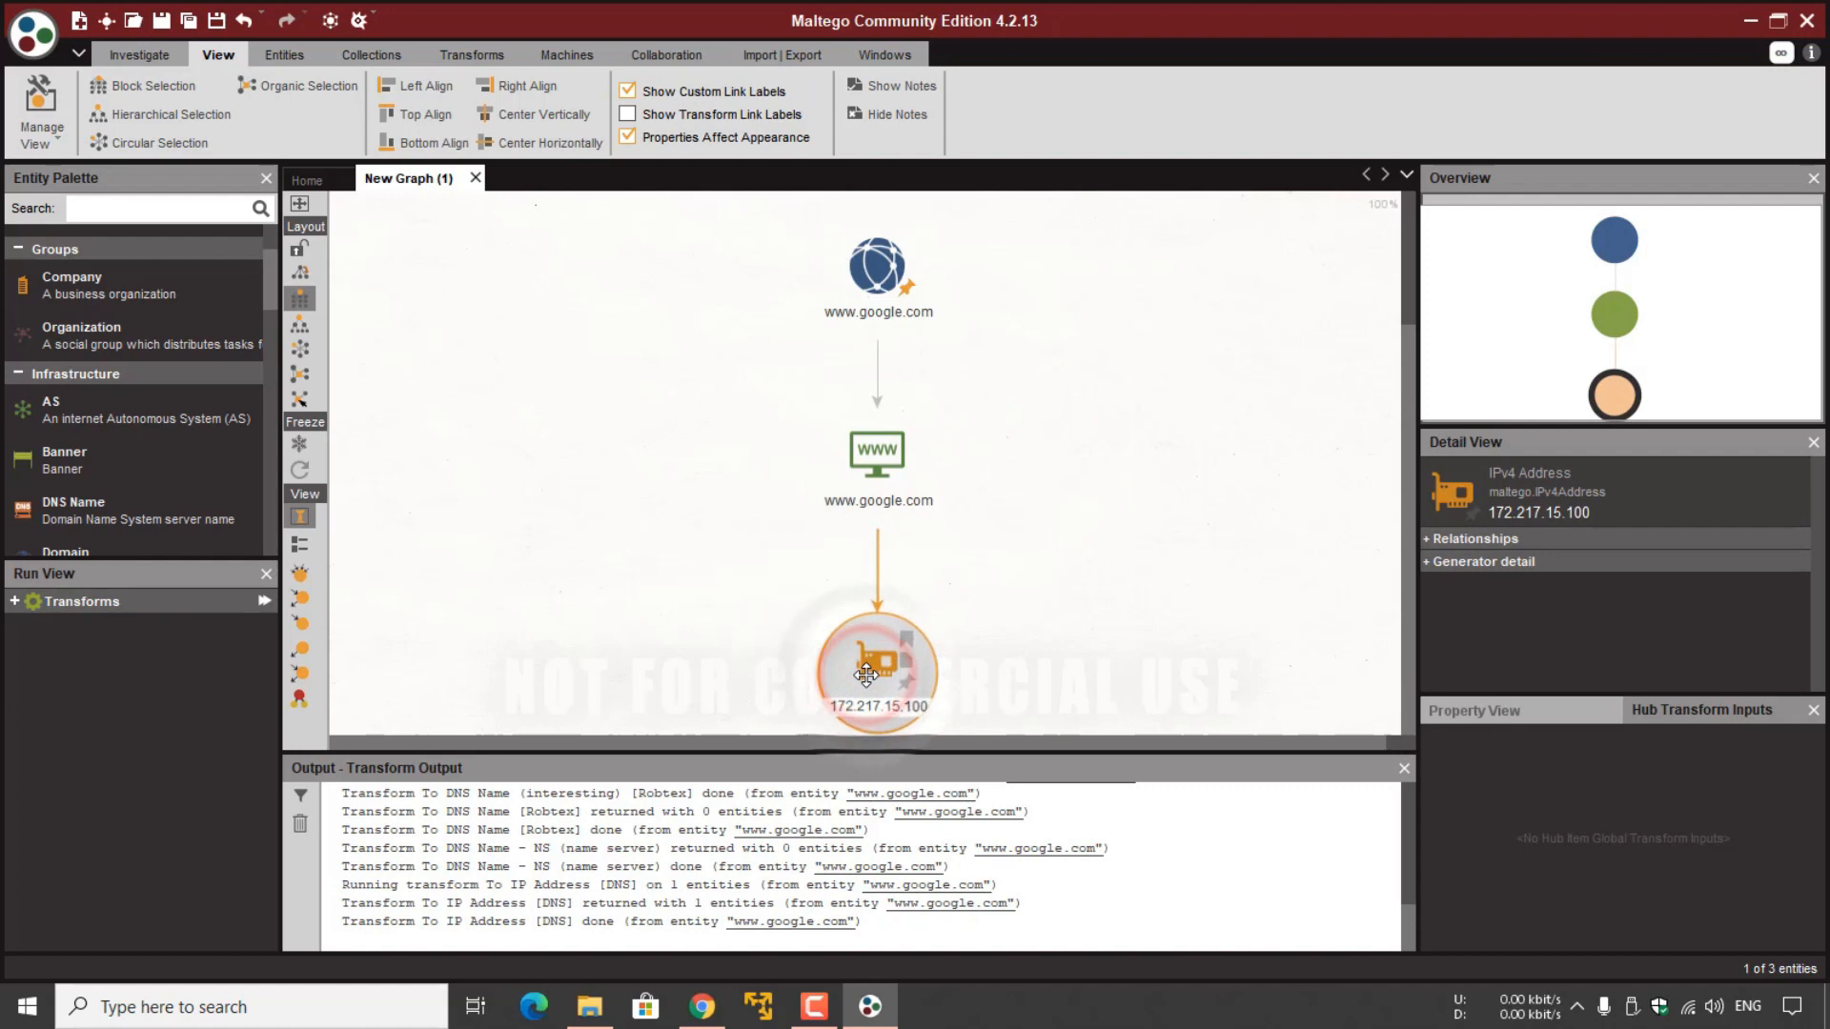
key(Delete)
click(846, 563)
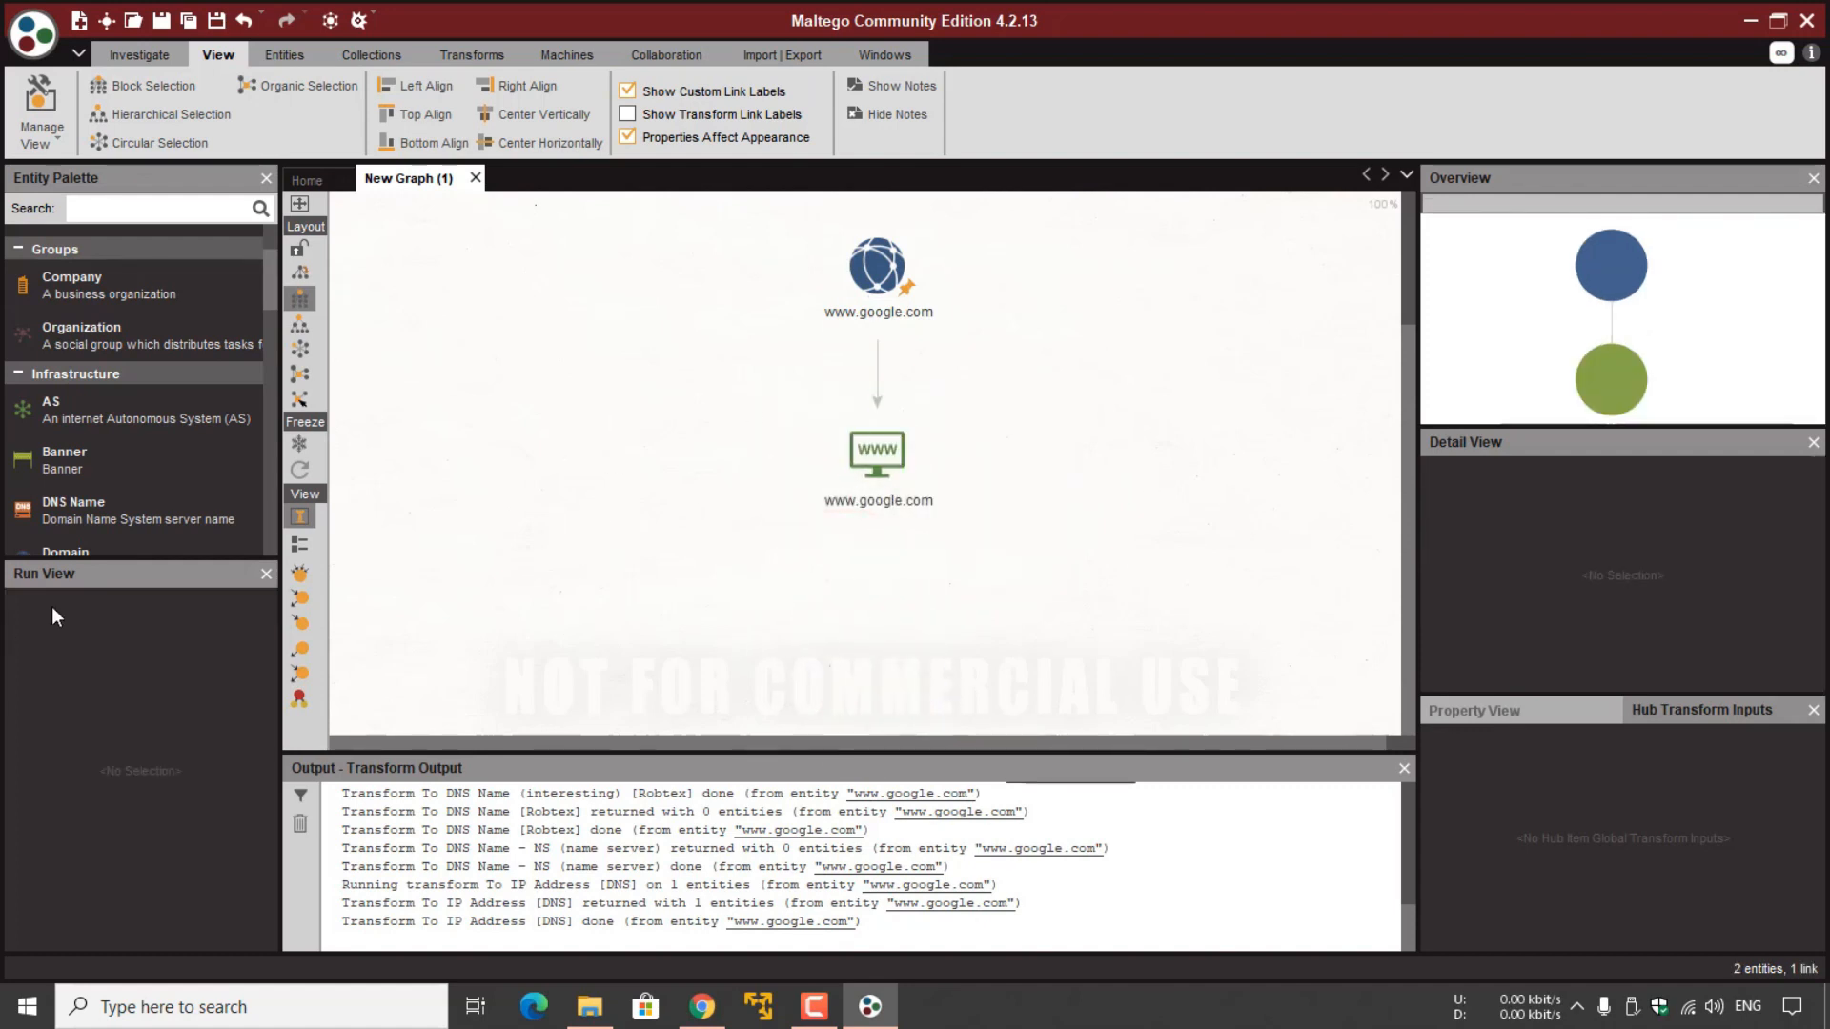
click(858, 456)
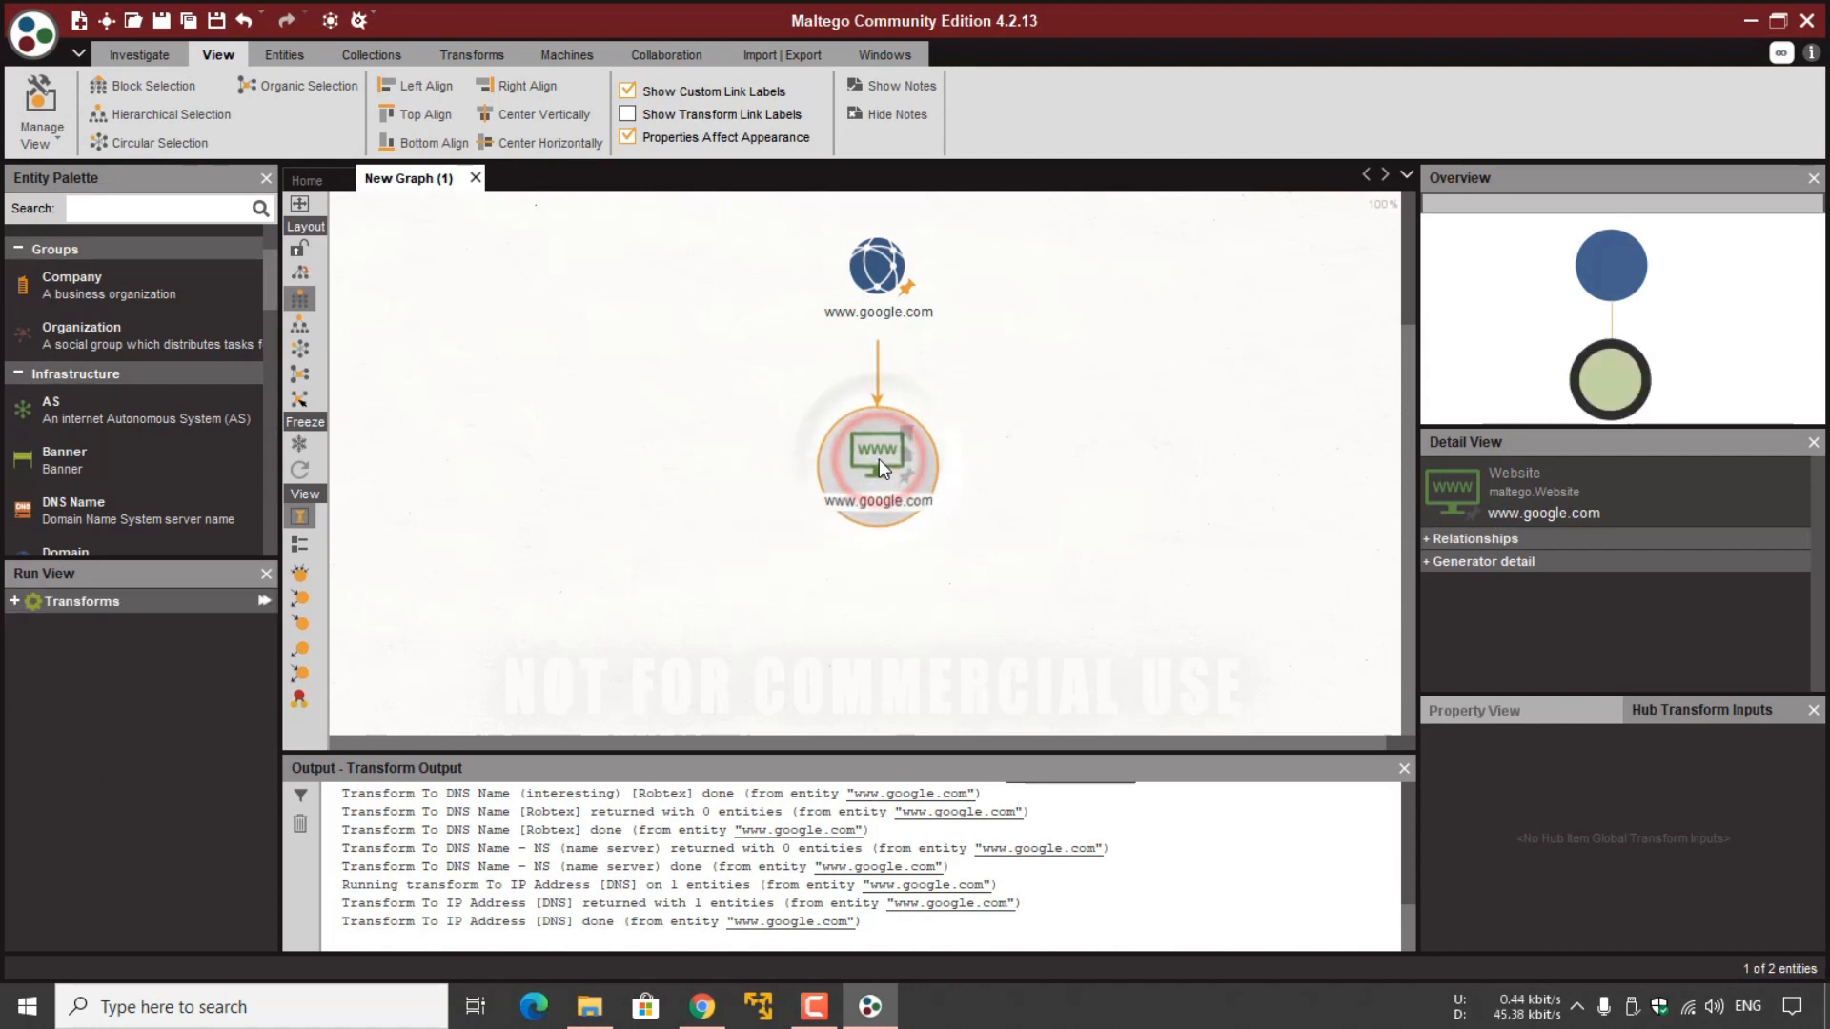
key(Delete)
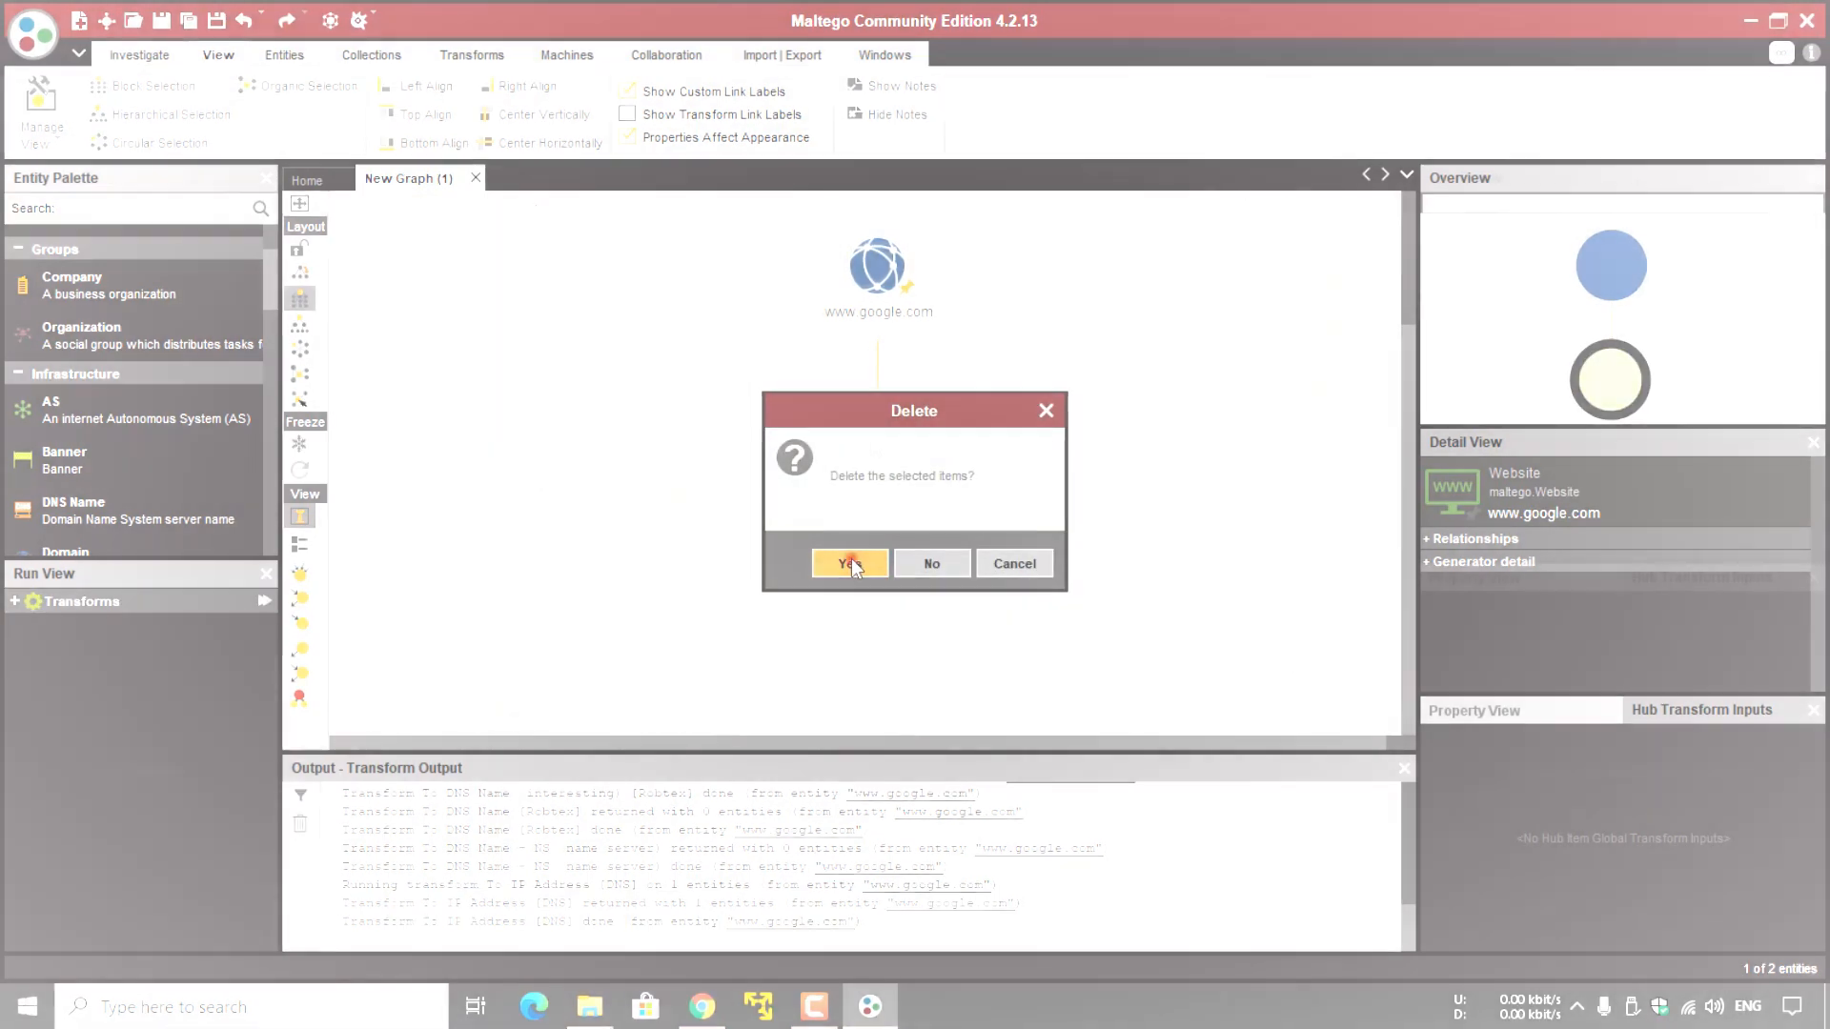
click(848, 562)
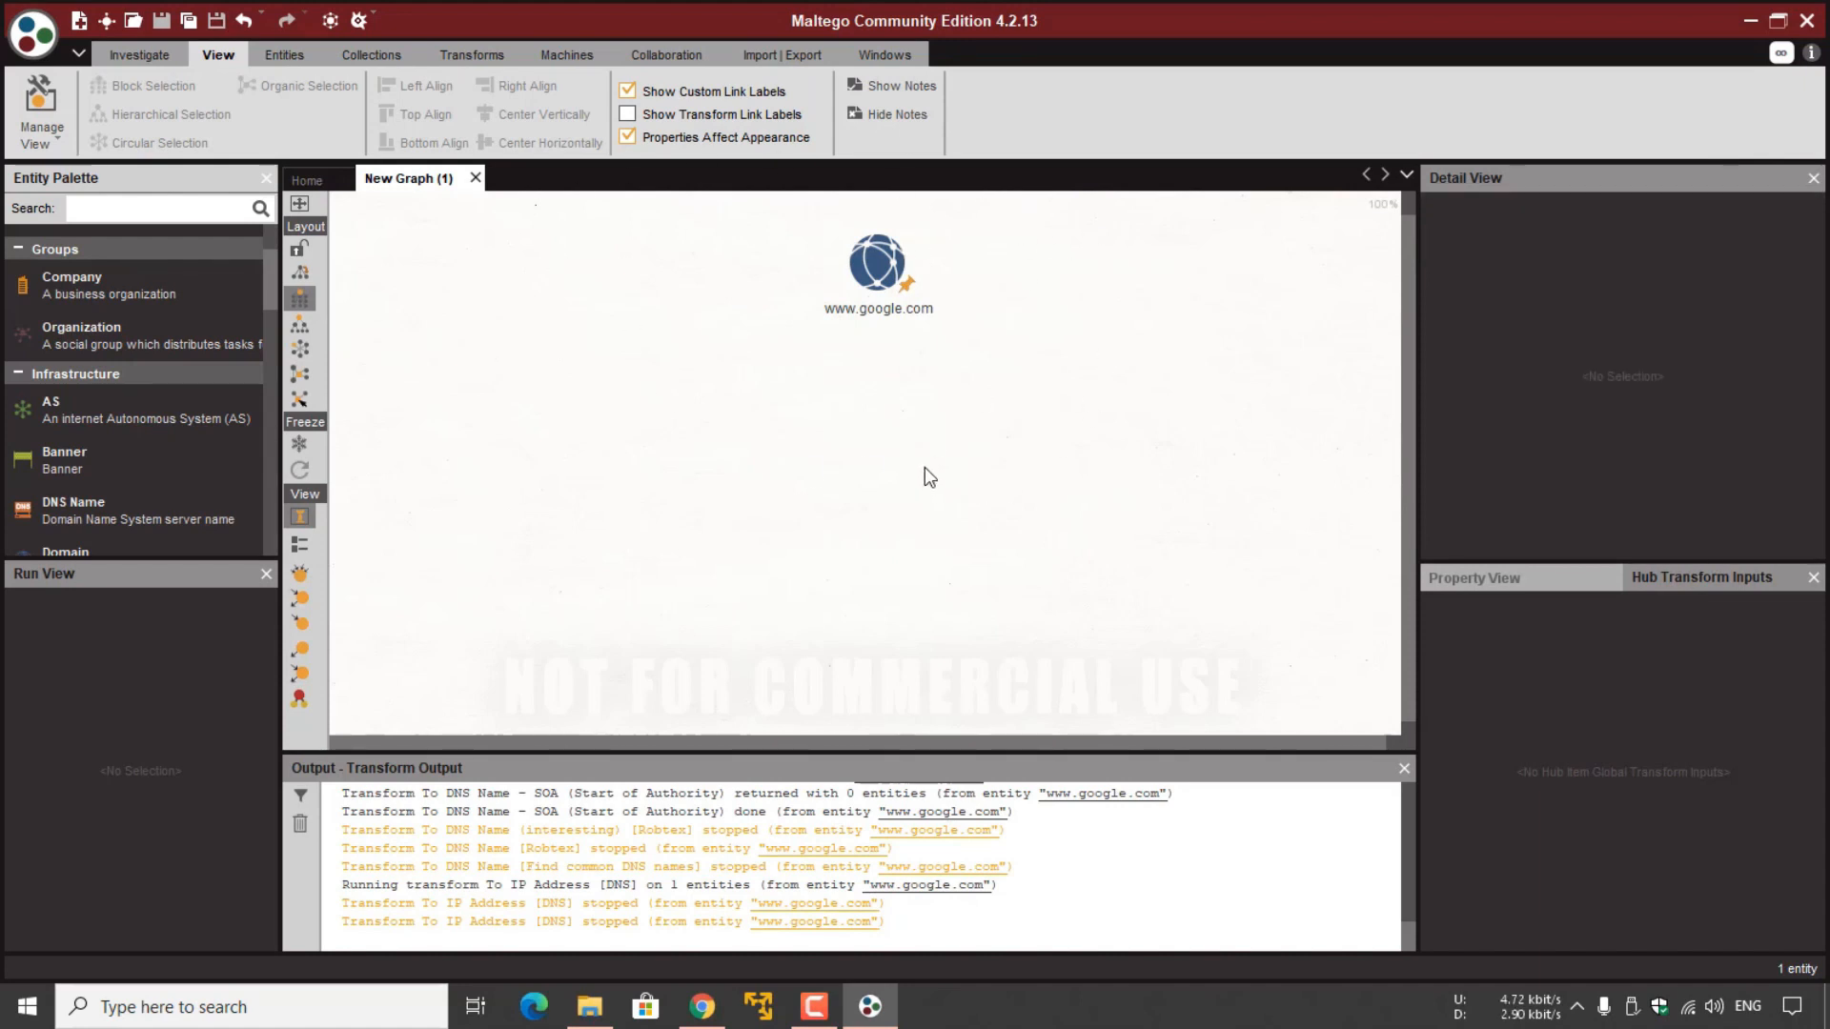
click(877, 268)
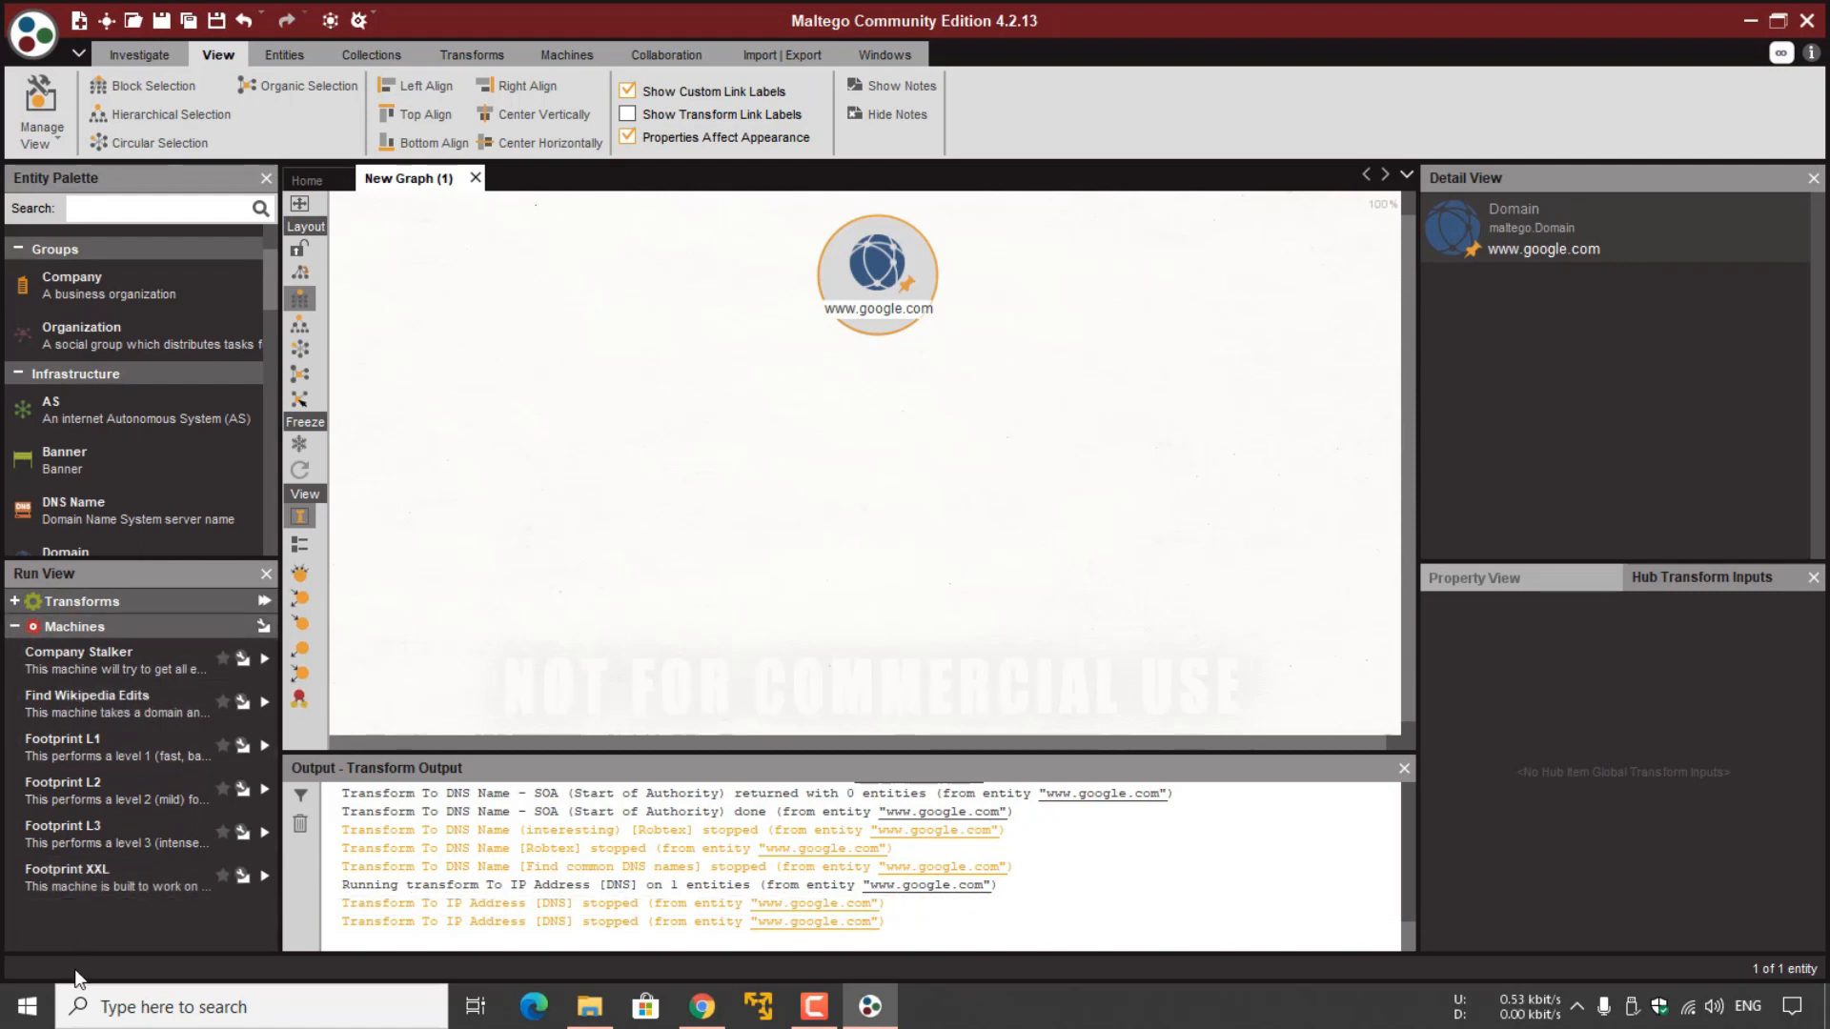
double_click(84, 751)
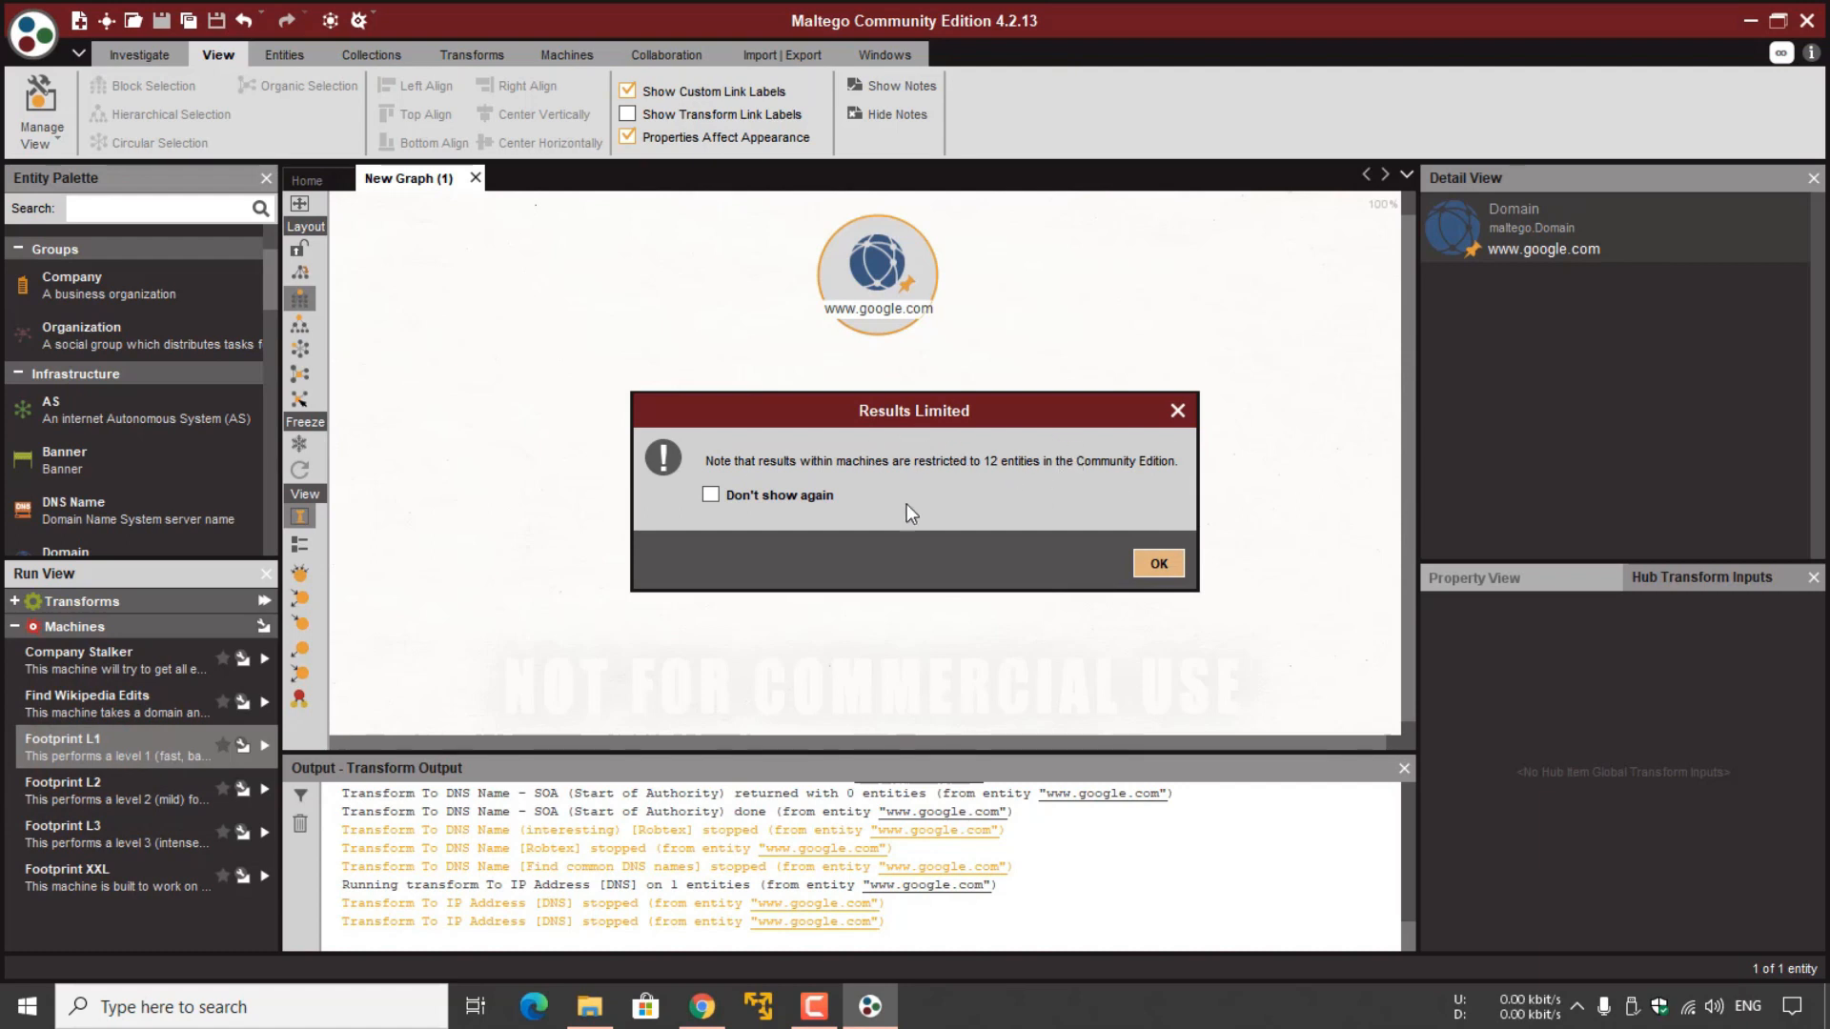
click(1147, 563)
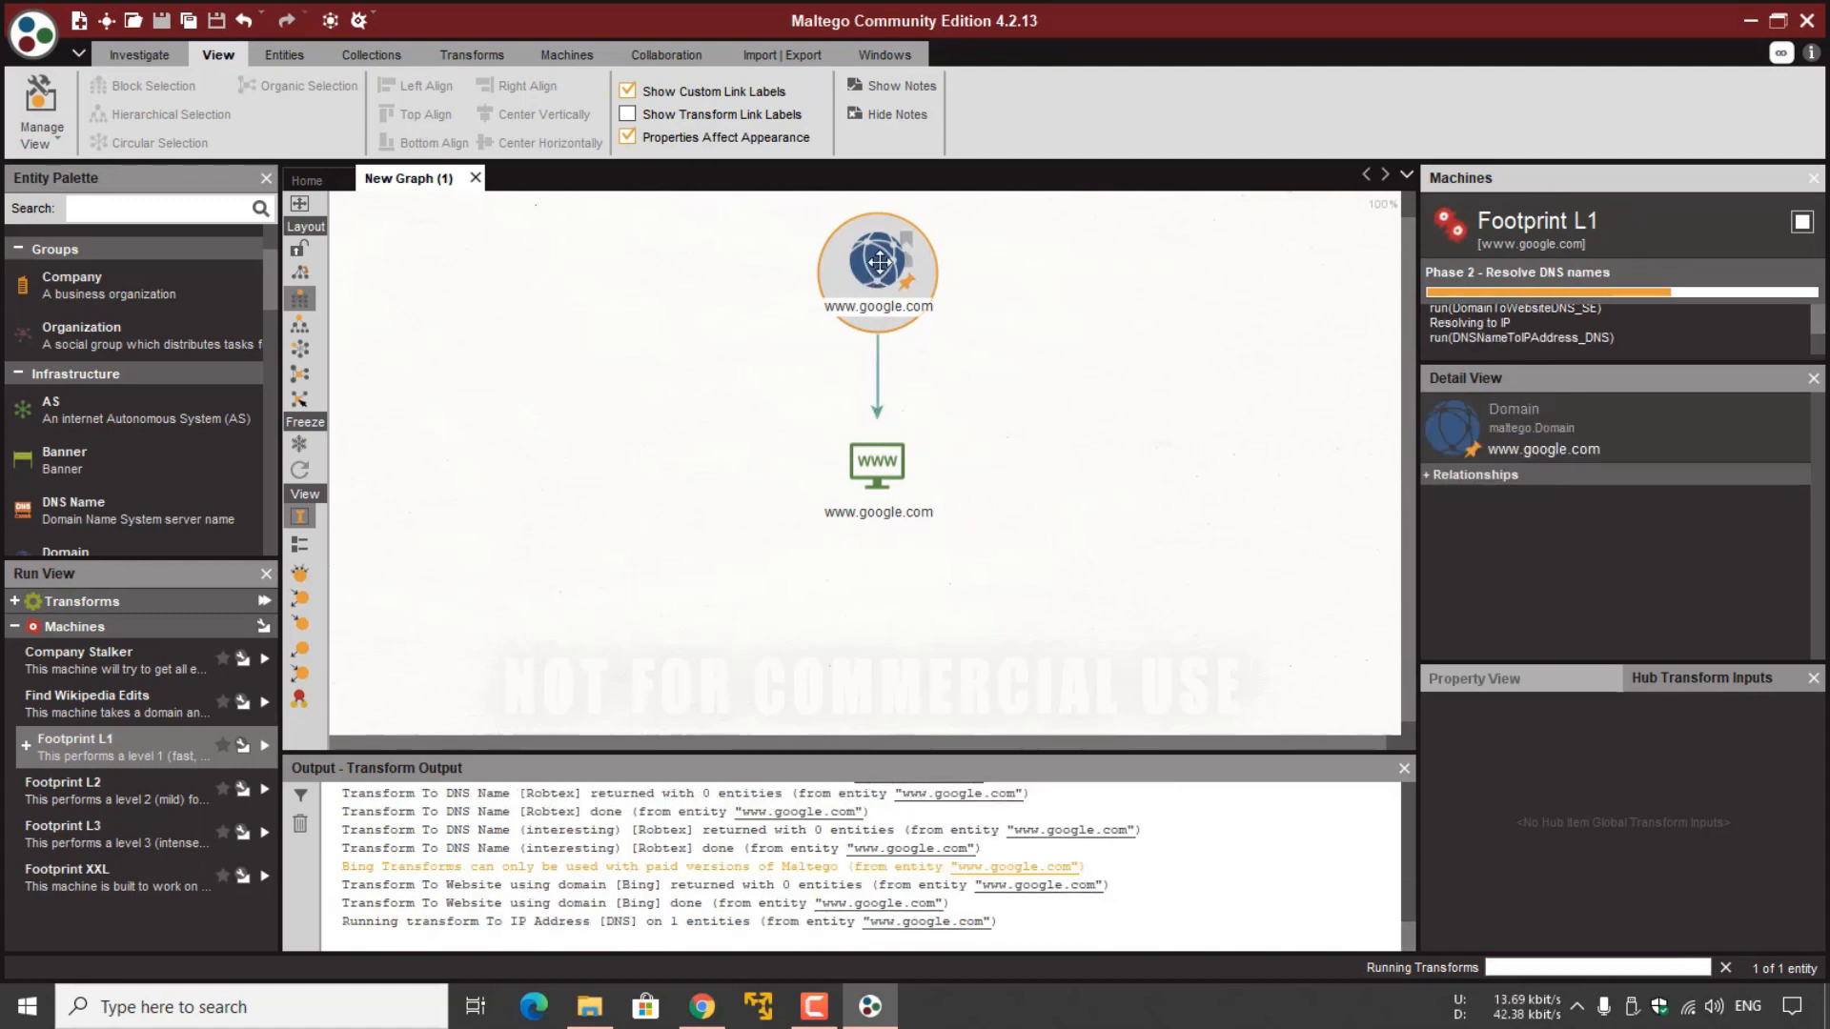
click(879, 446)
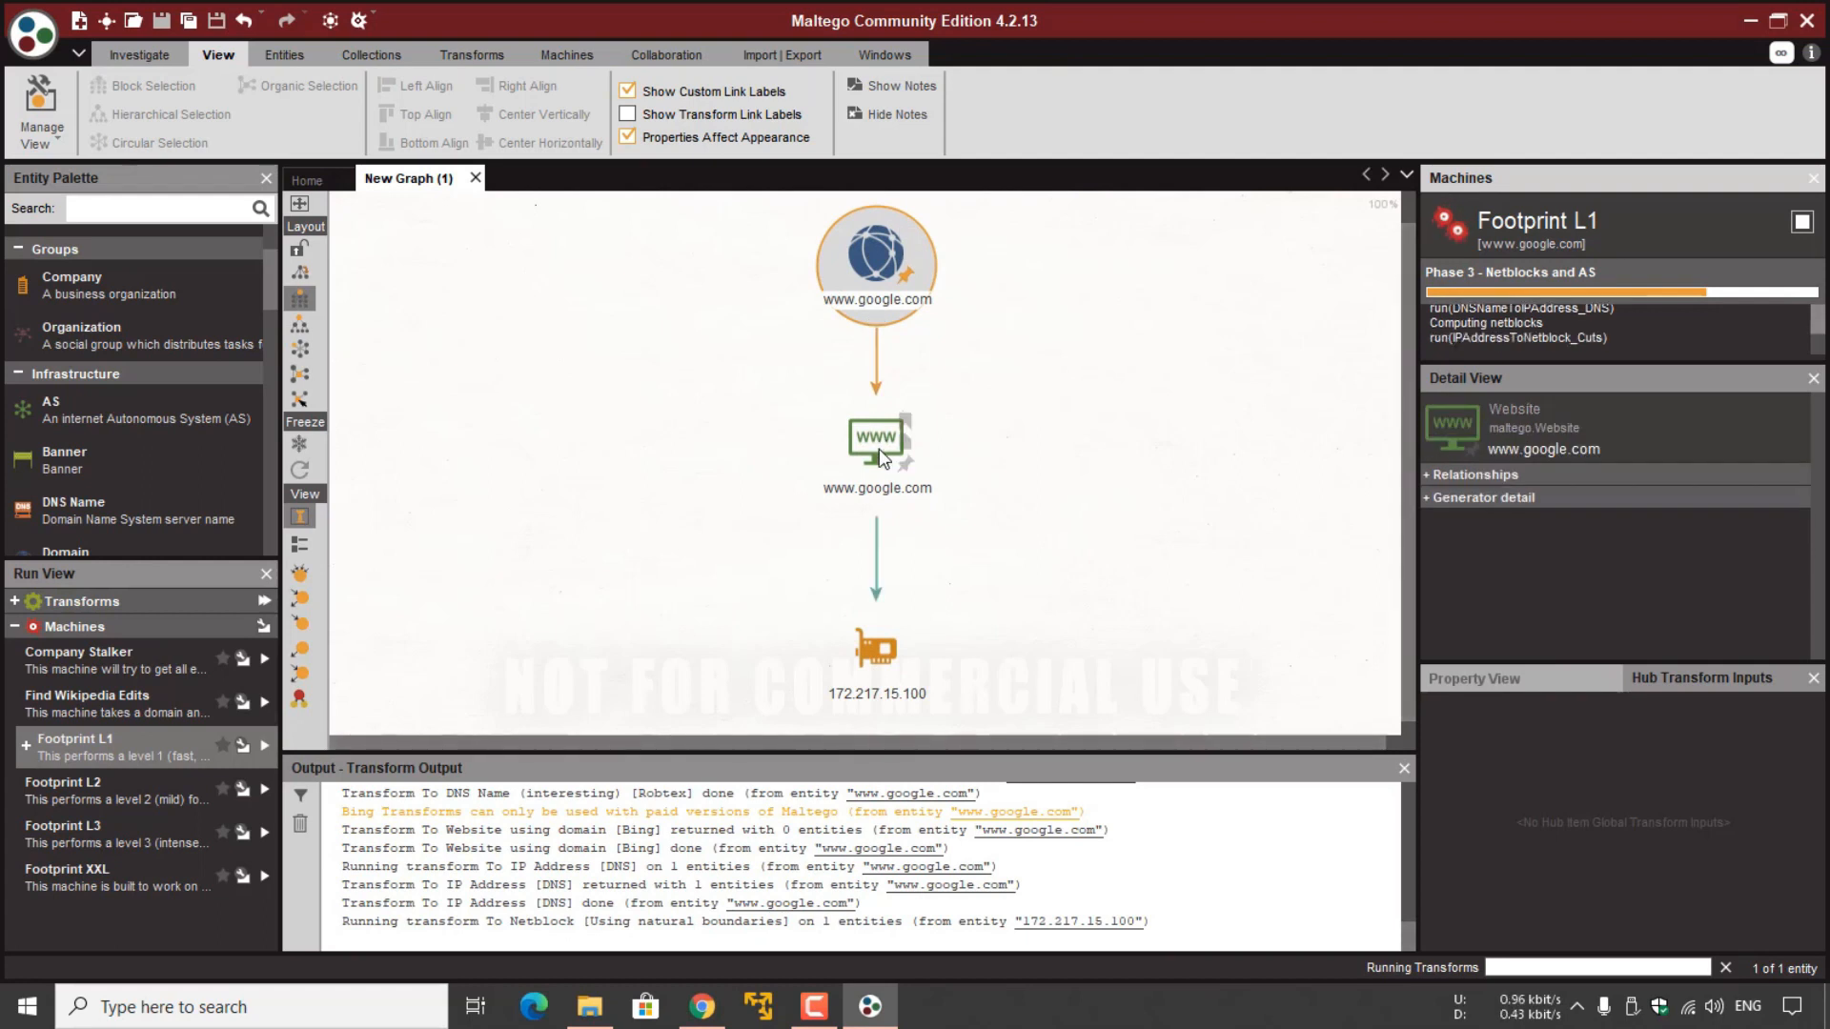
click(881, 650)
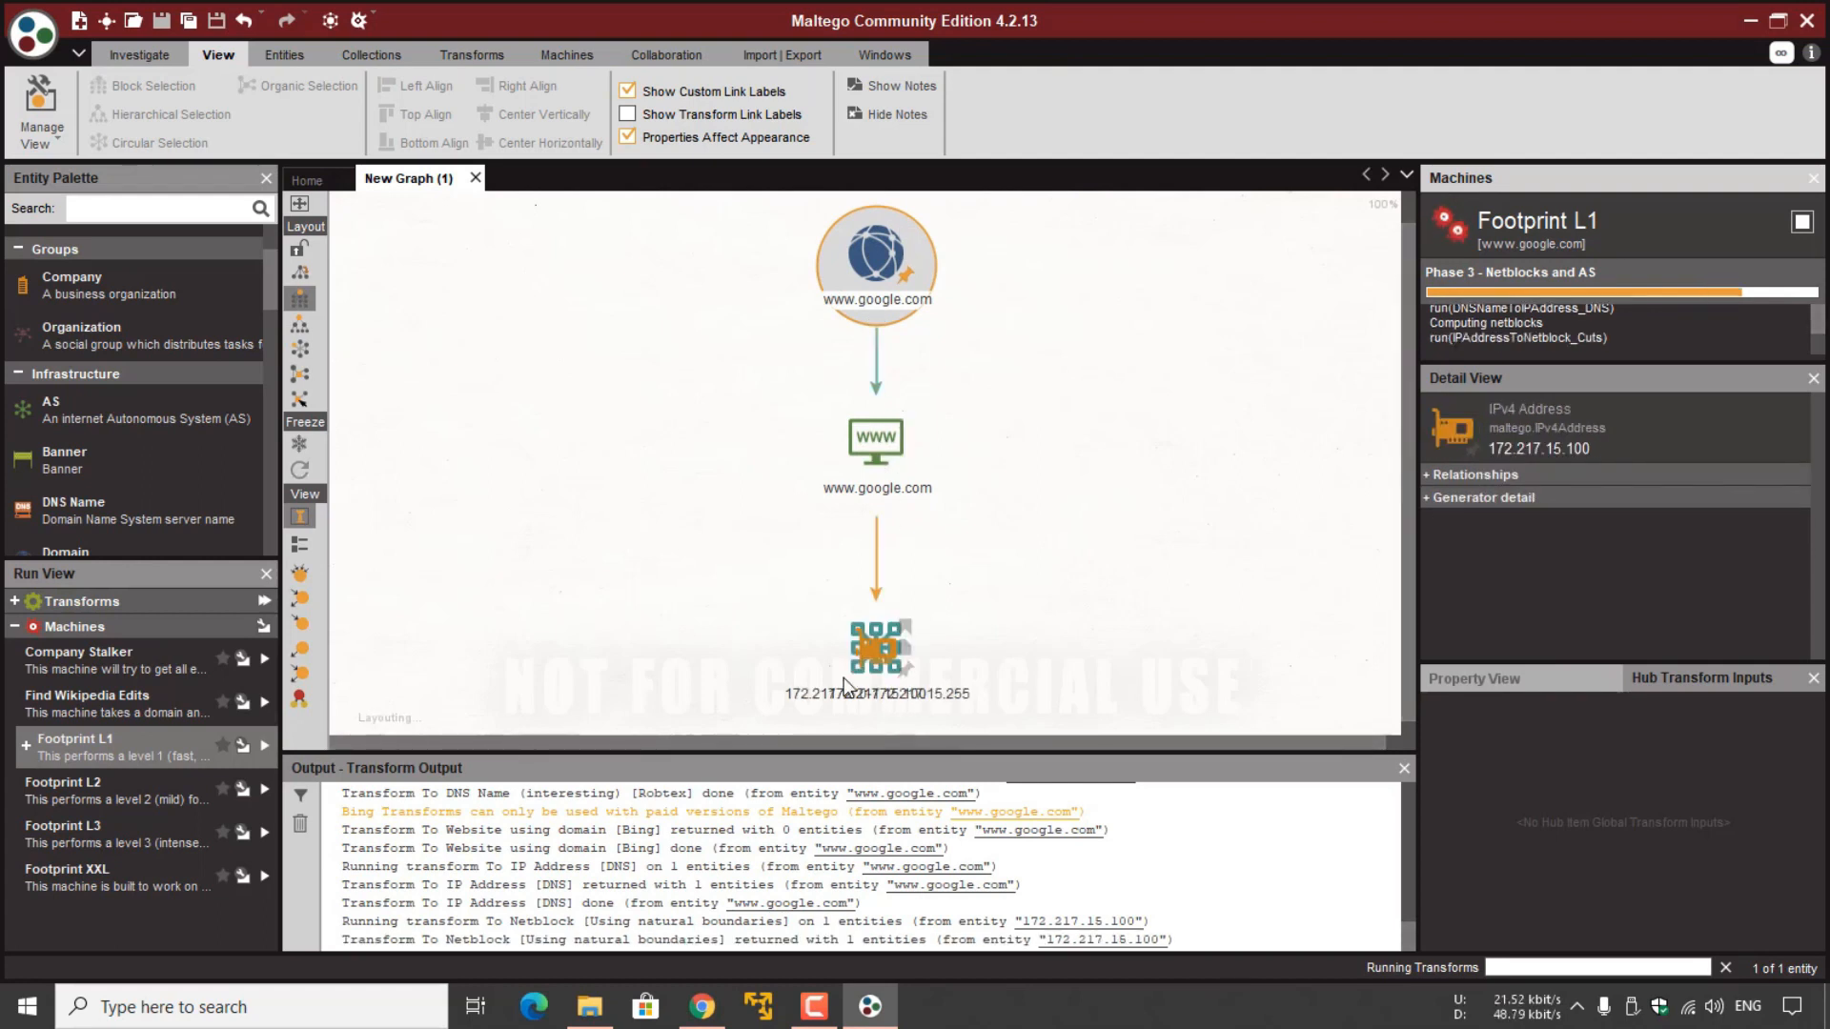
click(1405, 432)
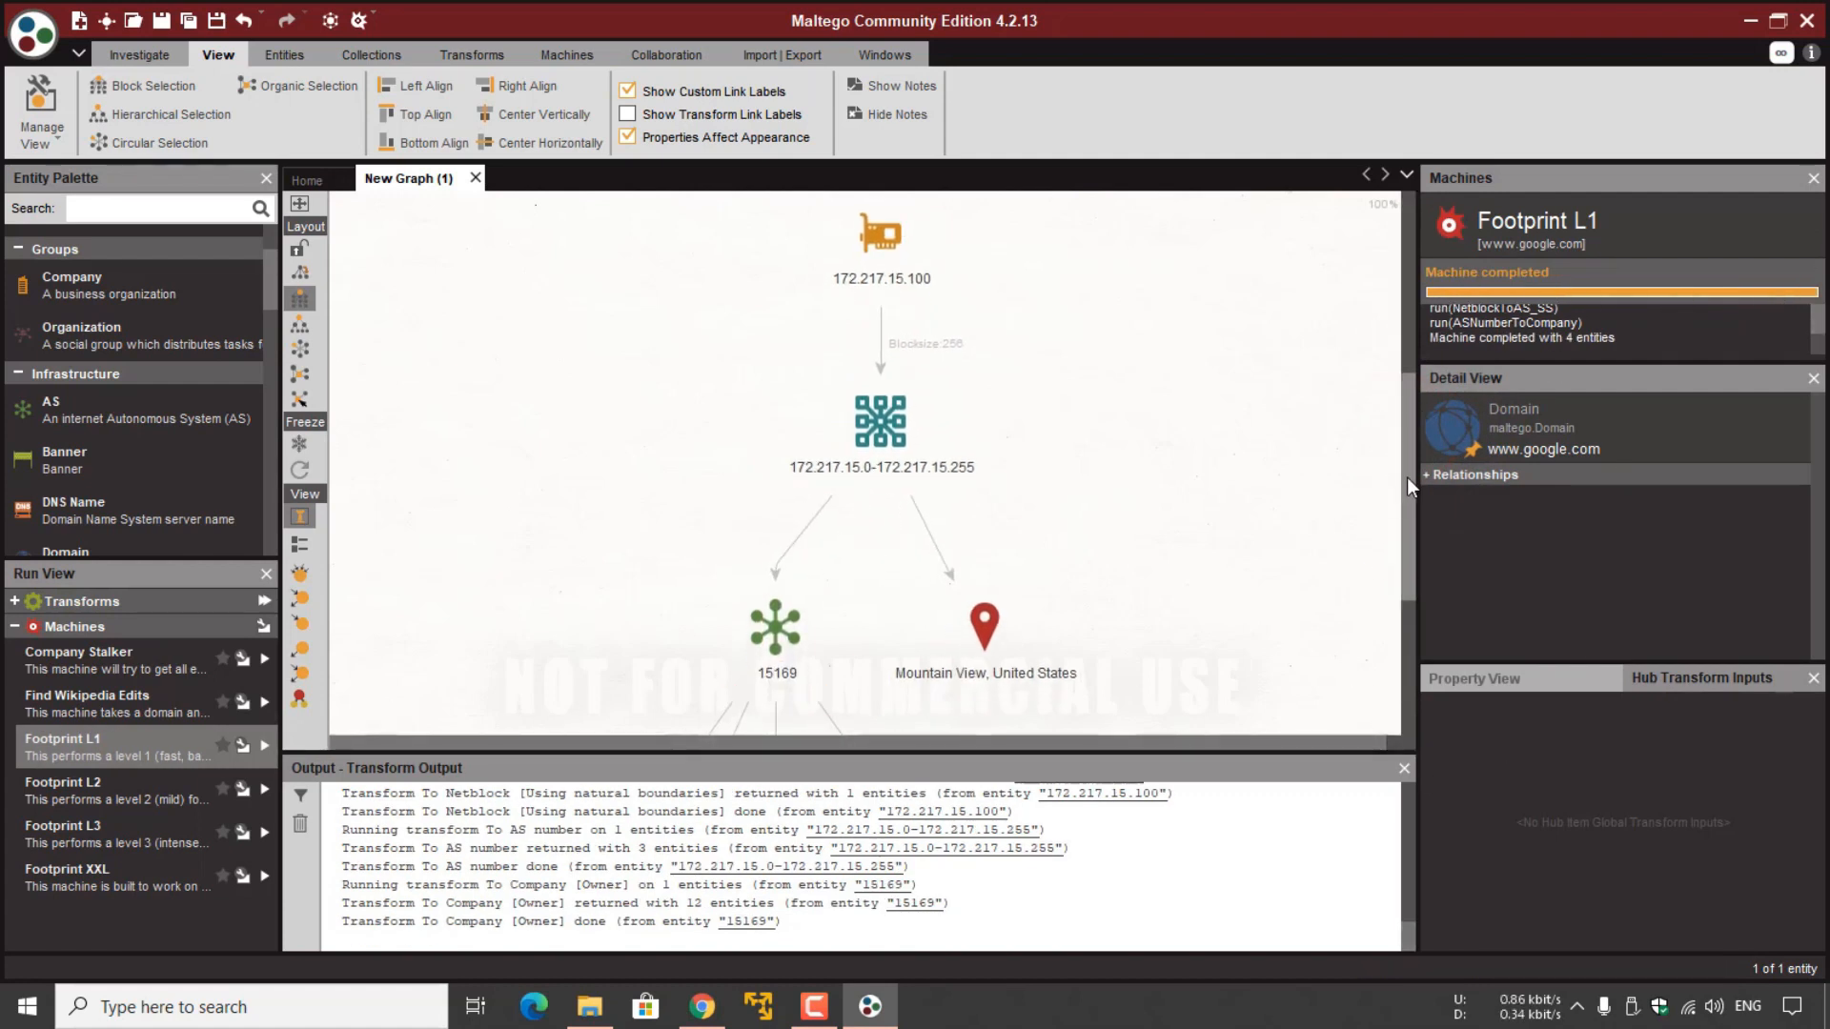
mouse_move(1408, 476)
mouse_down()
mouse_move(1378, 642)
mouse_move(1410, 471)
mouse_up()
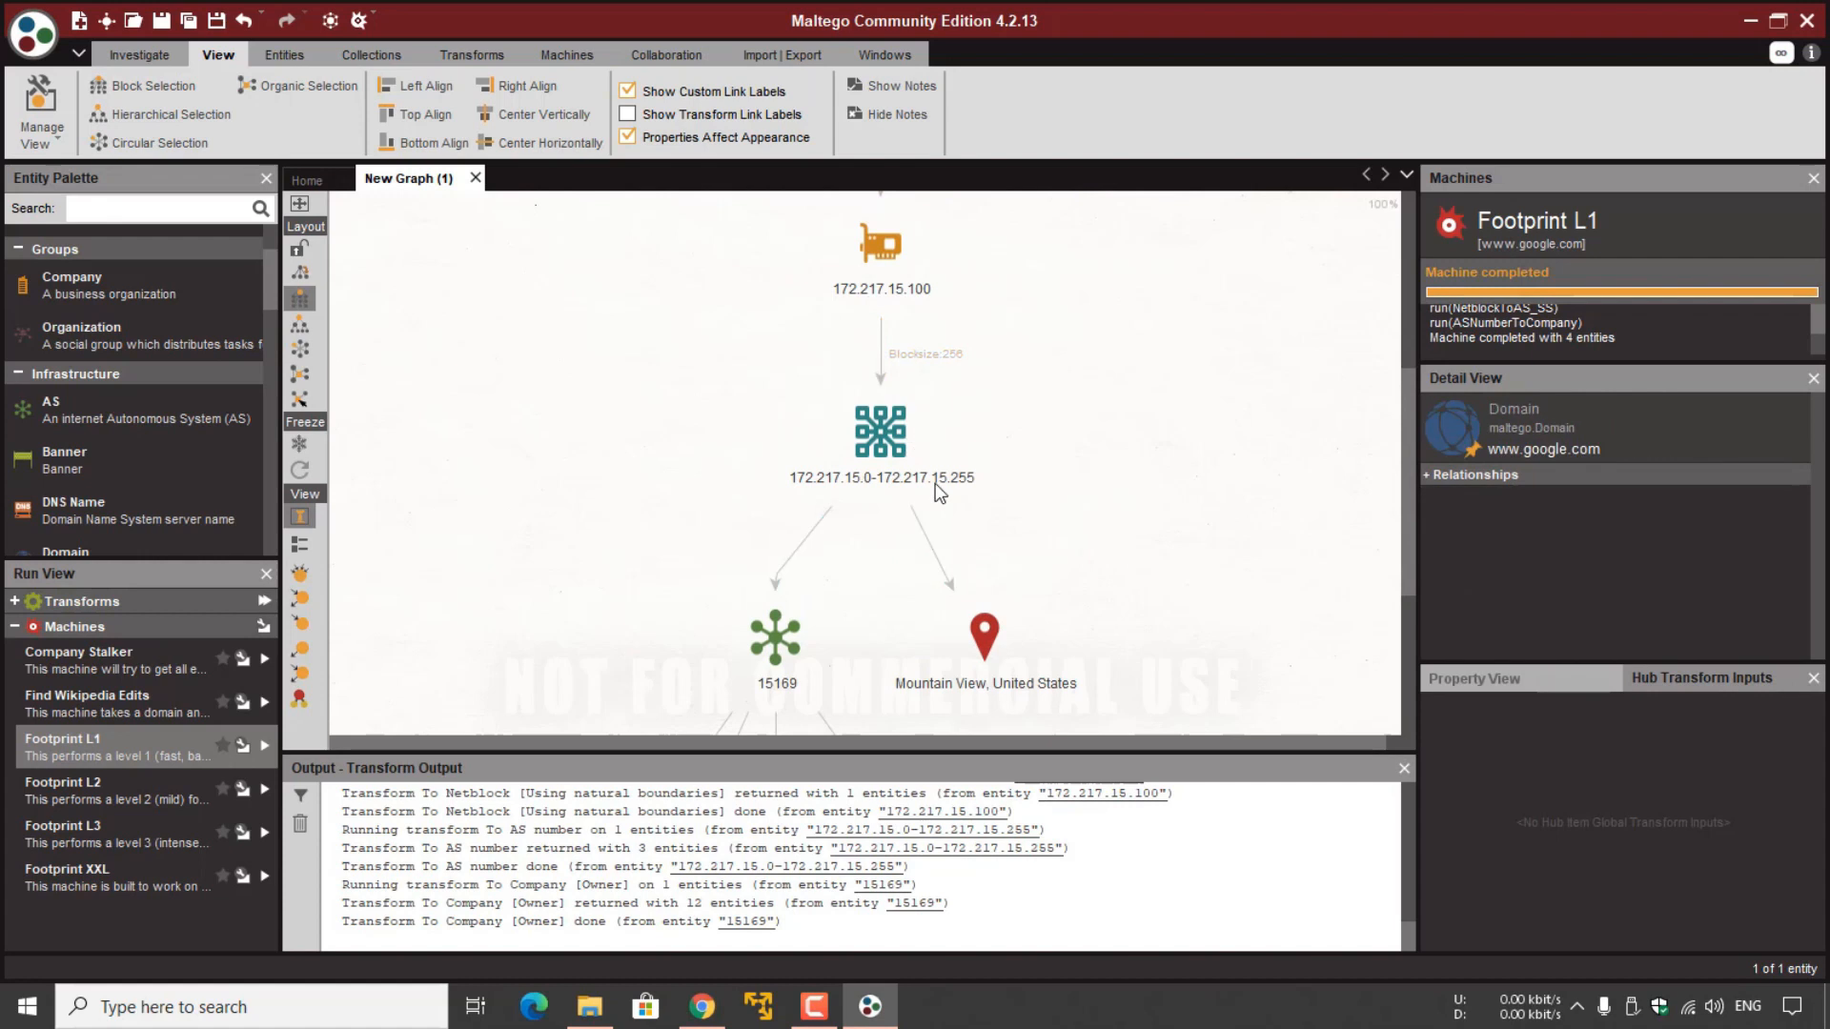
click(899, 479)
click(813, 488)
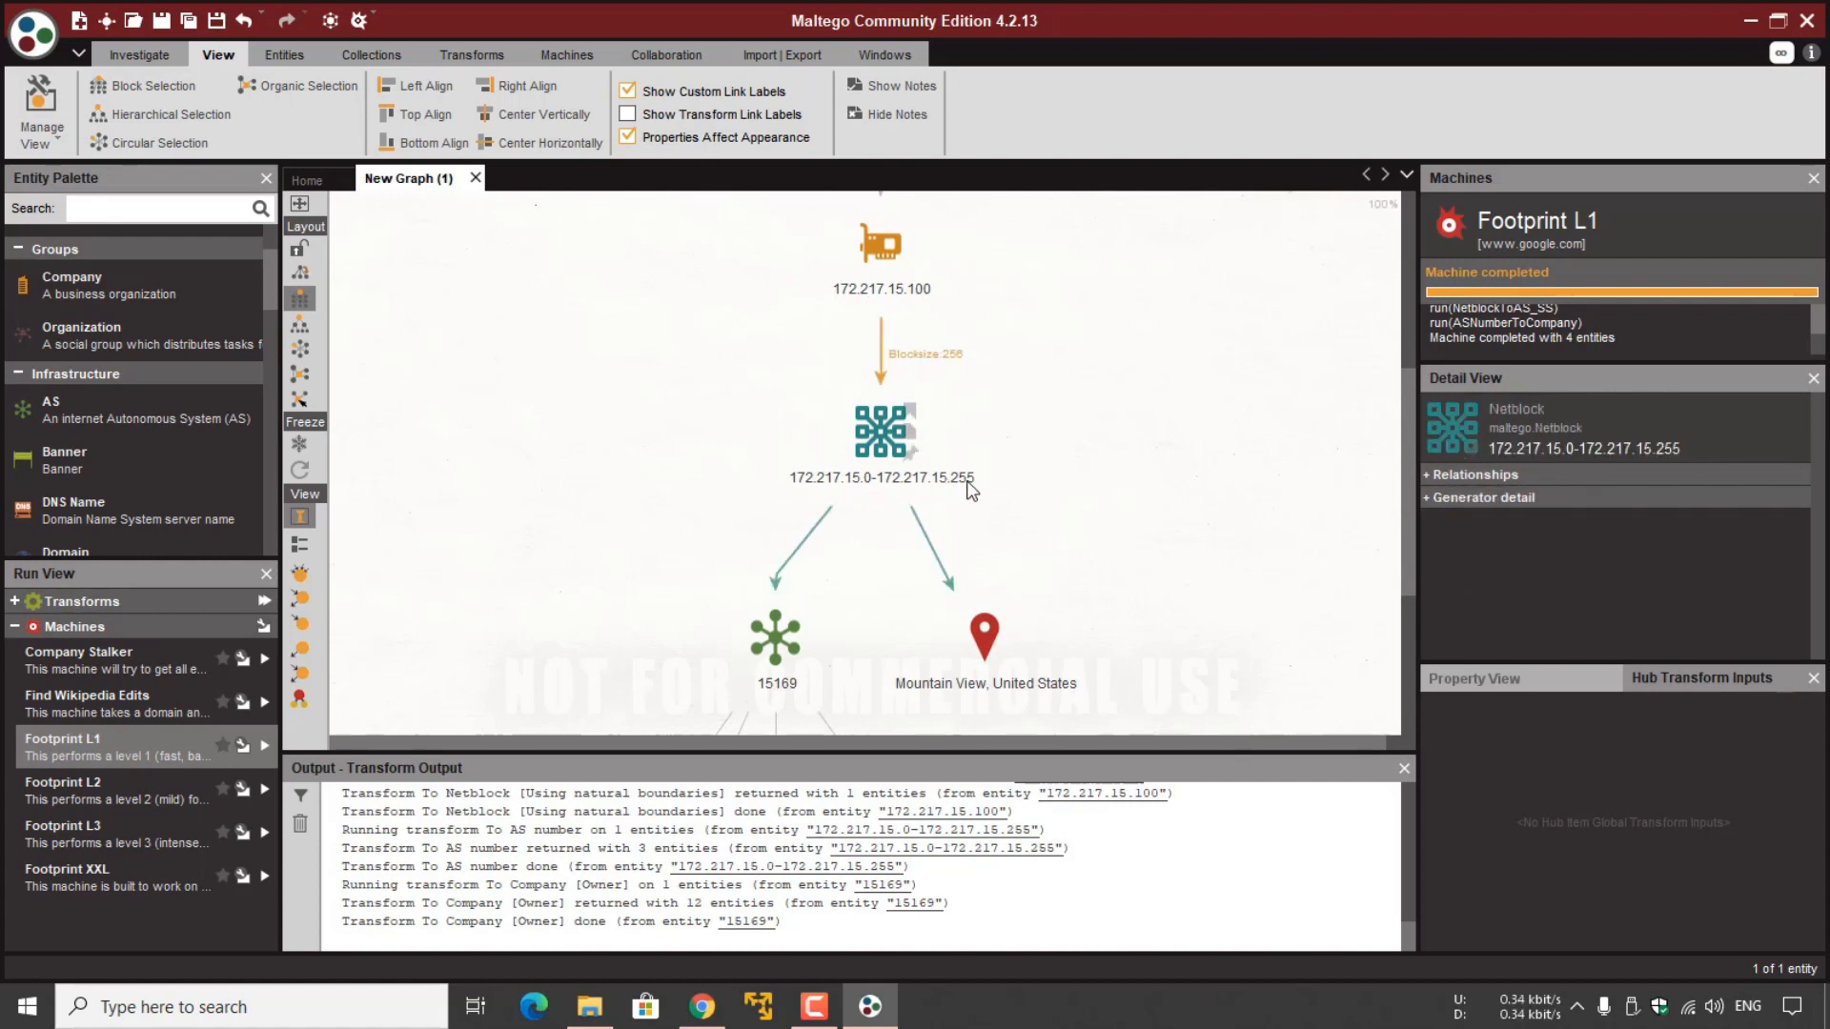
click(753, 476)
drag(1407, 441, 1405, 593)
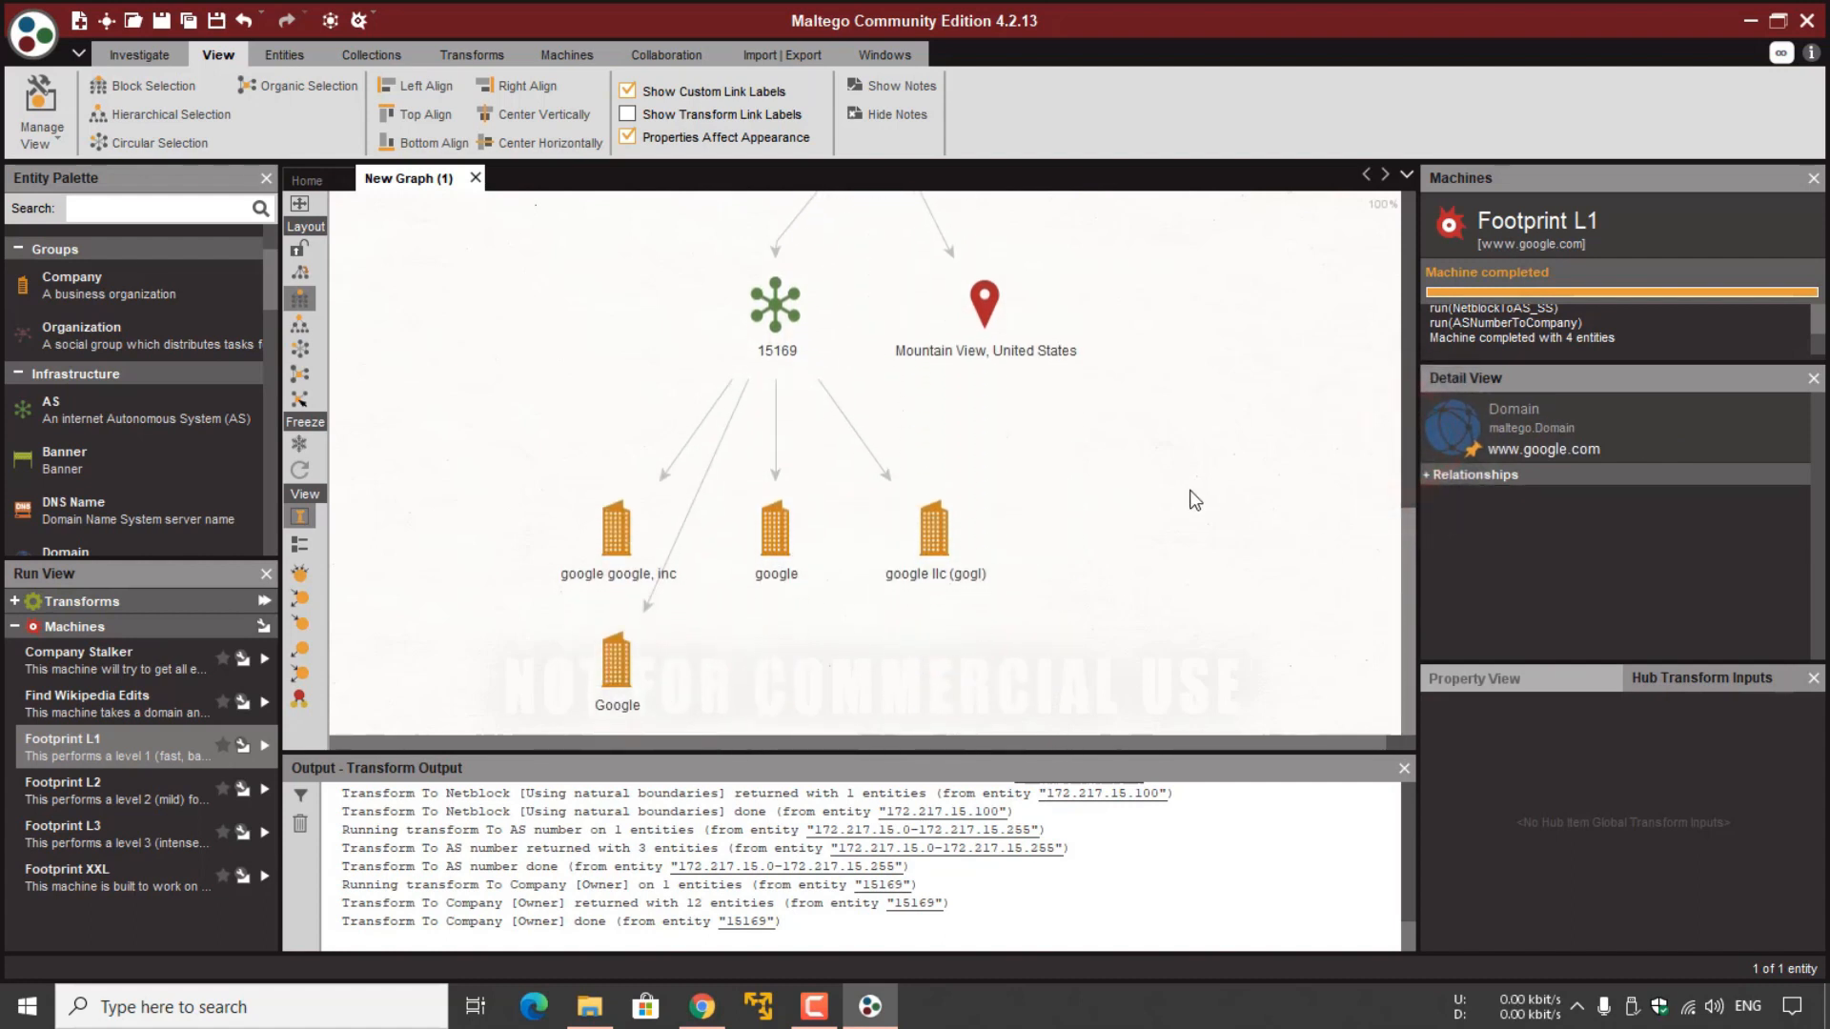
click(960, 340)
click(997, 354)
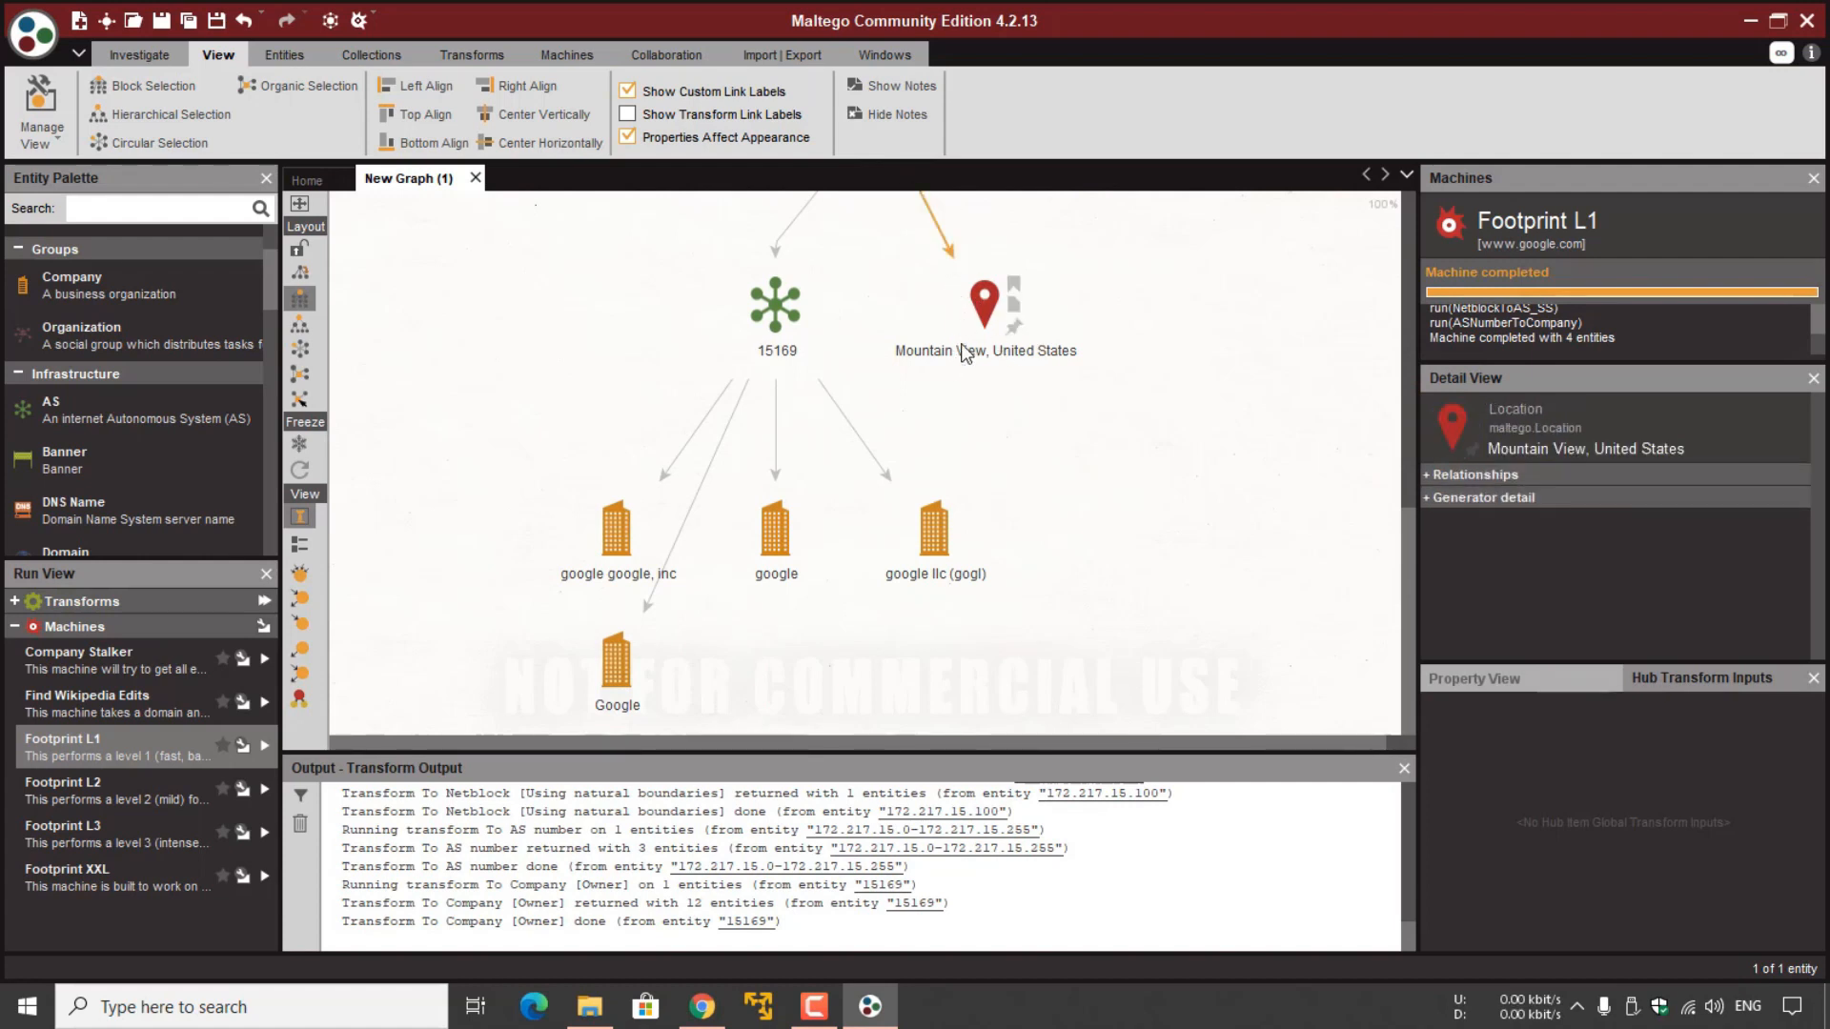
click(616, 530)
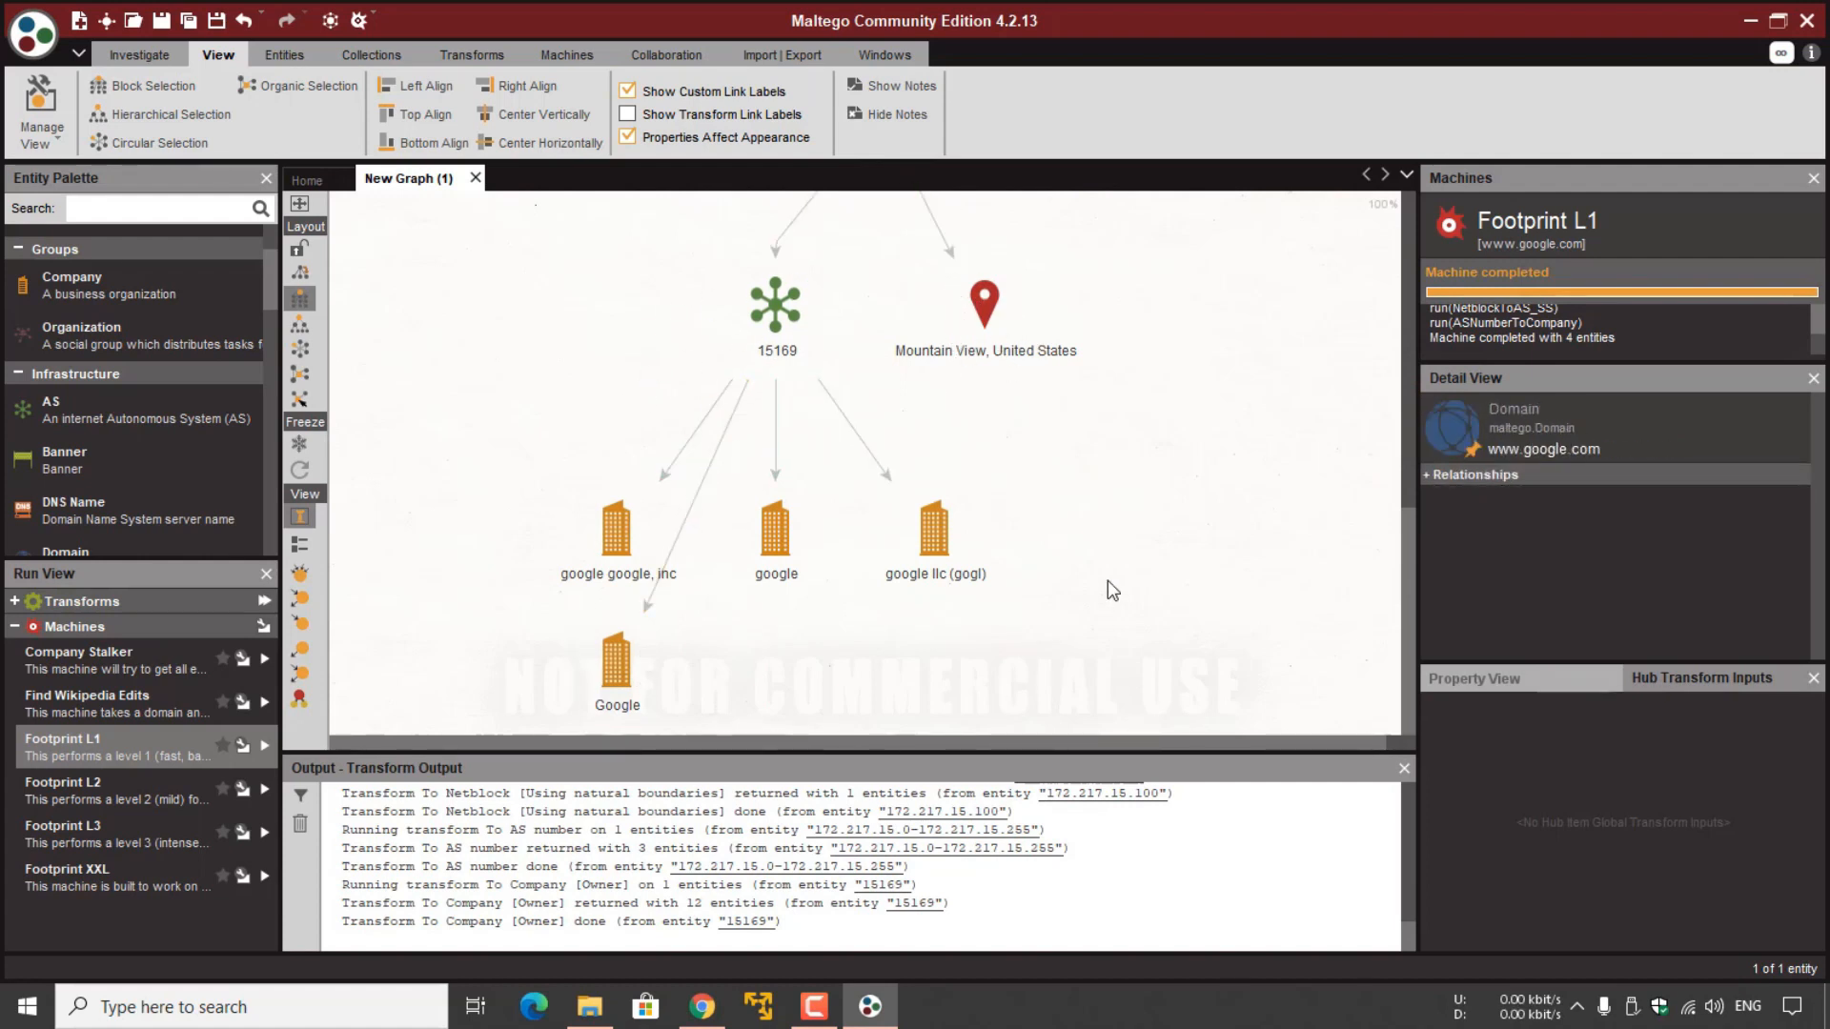
View the transforms available for the "google google, inc" company entity, then close the list without running any.
click(615, 539)
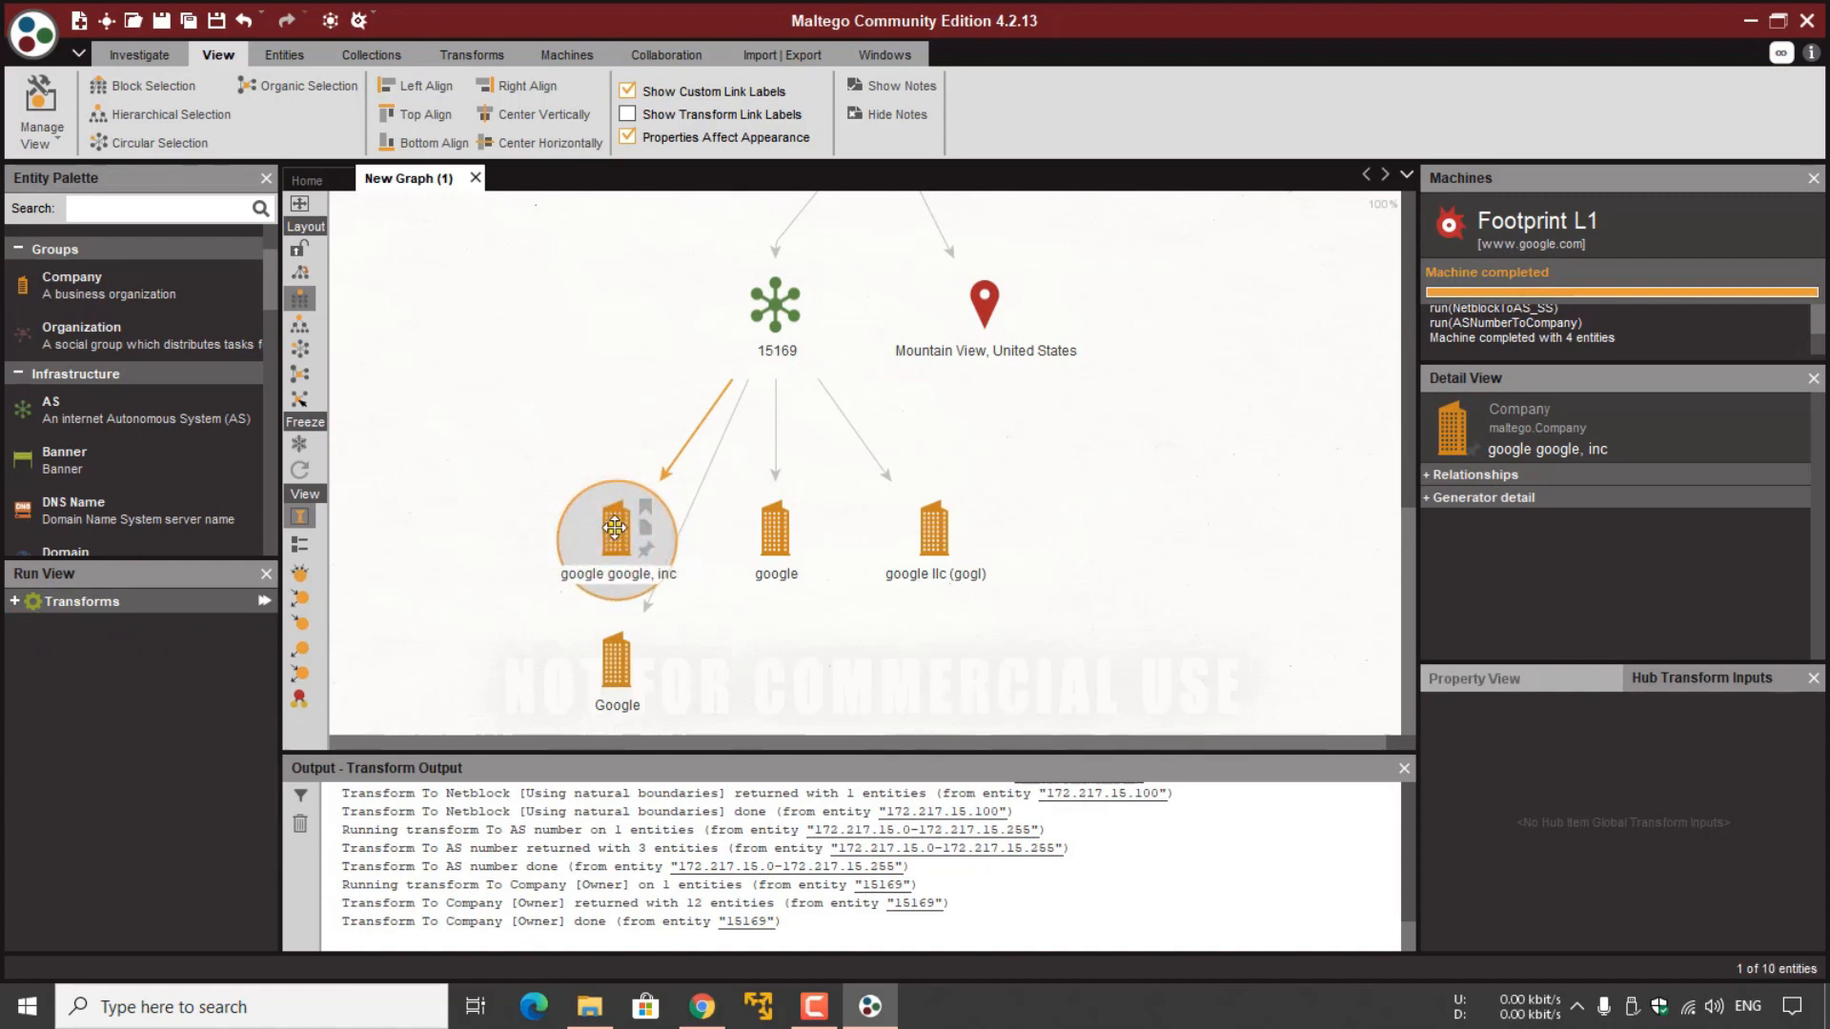
right_click(614, 528)
click(598, 522)
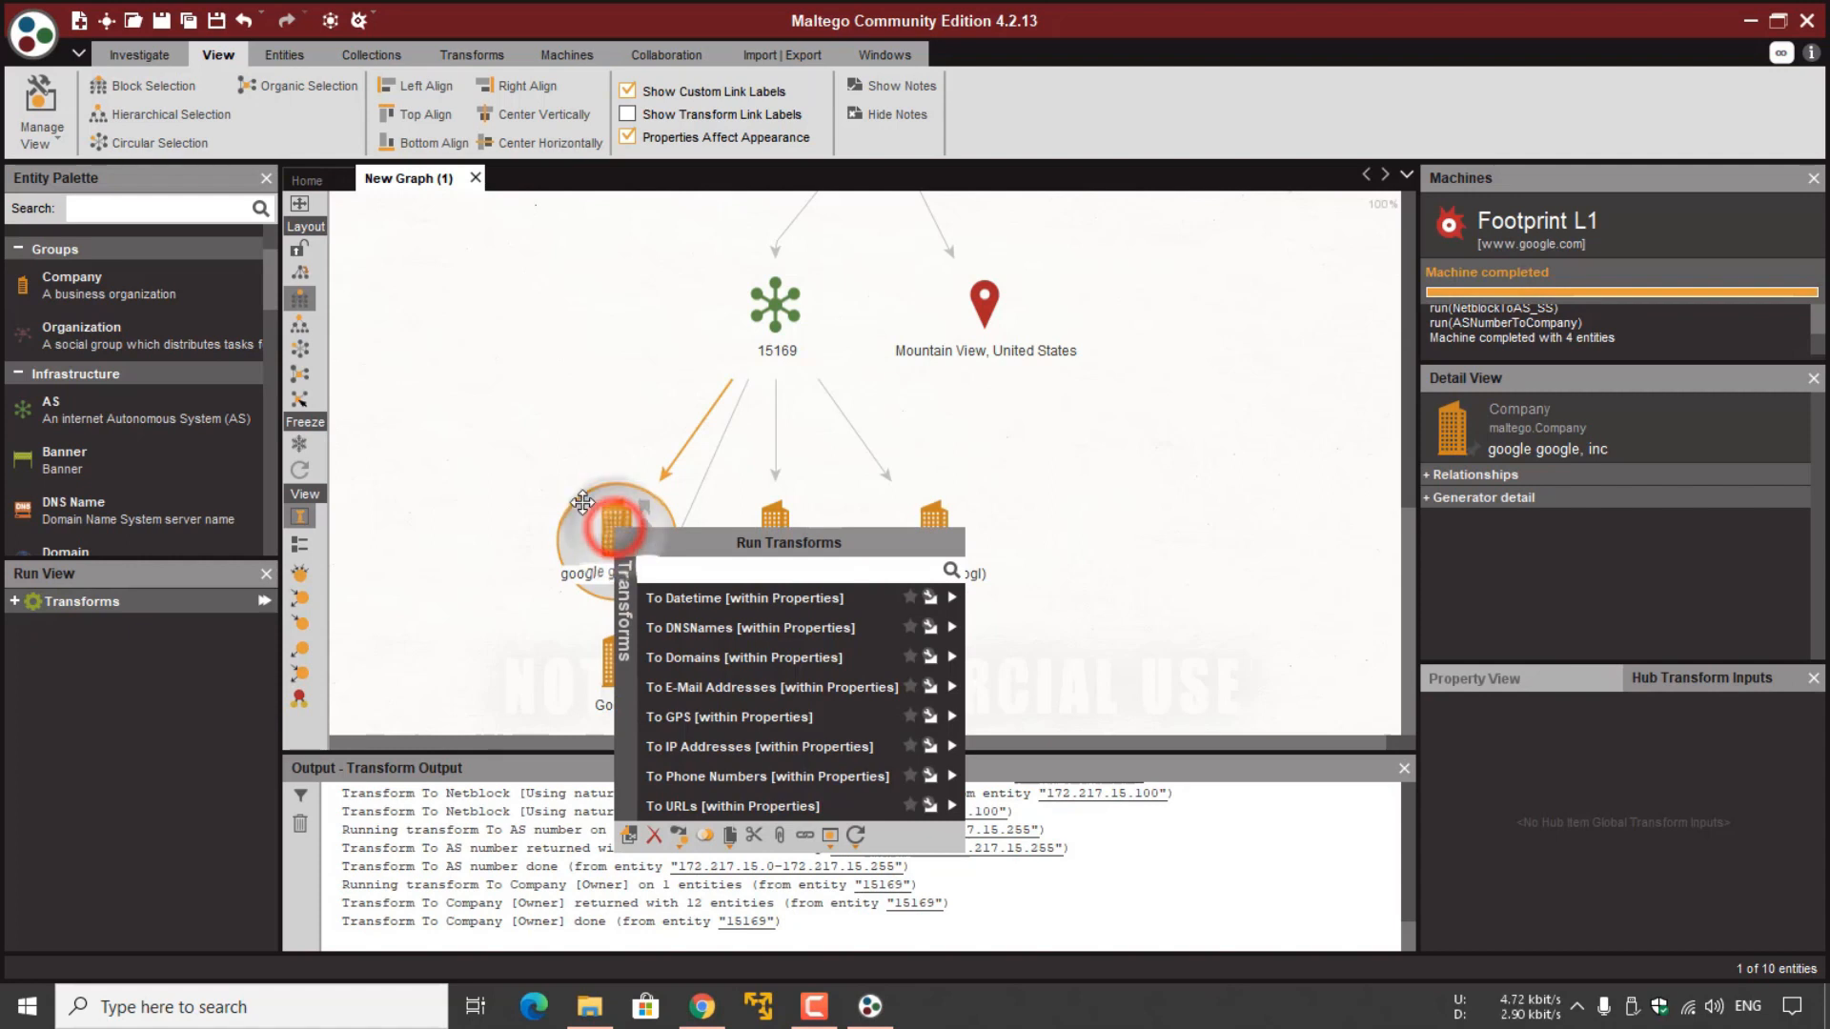
drag(1410, 536, 1413, 202)
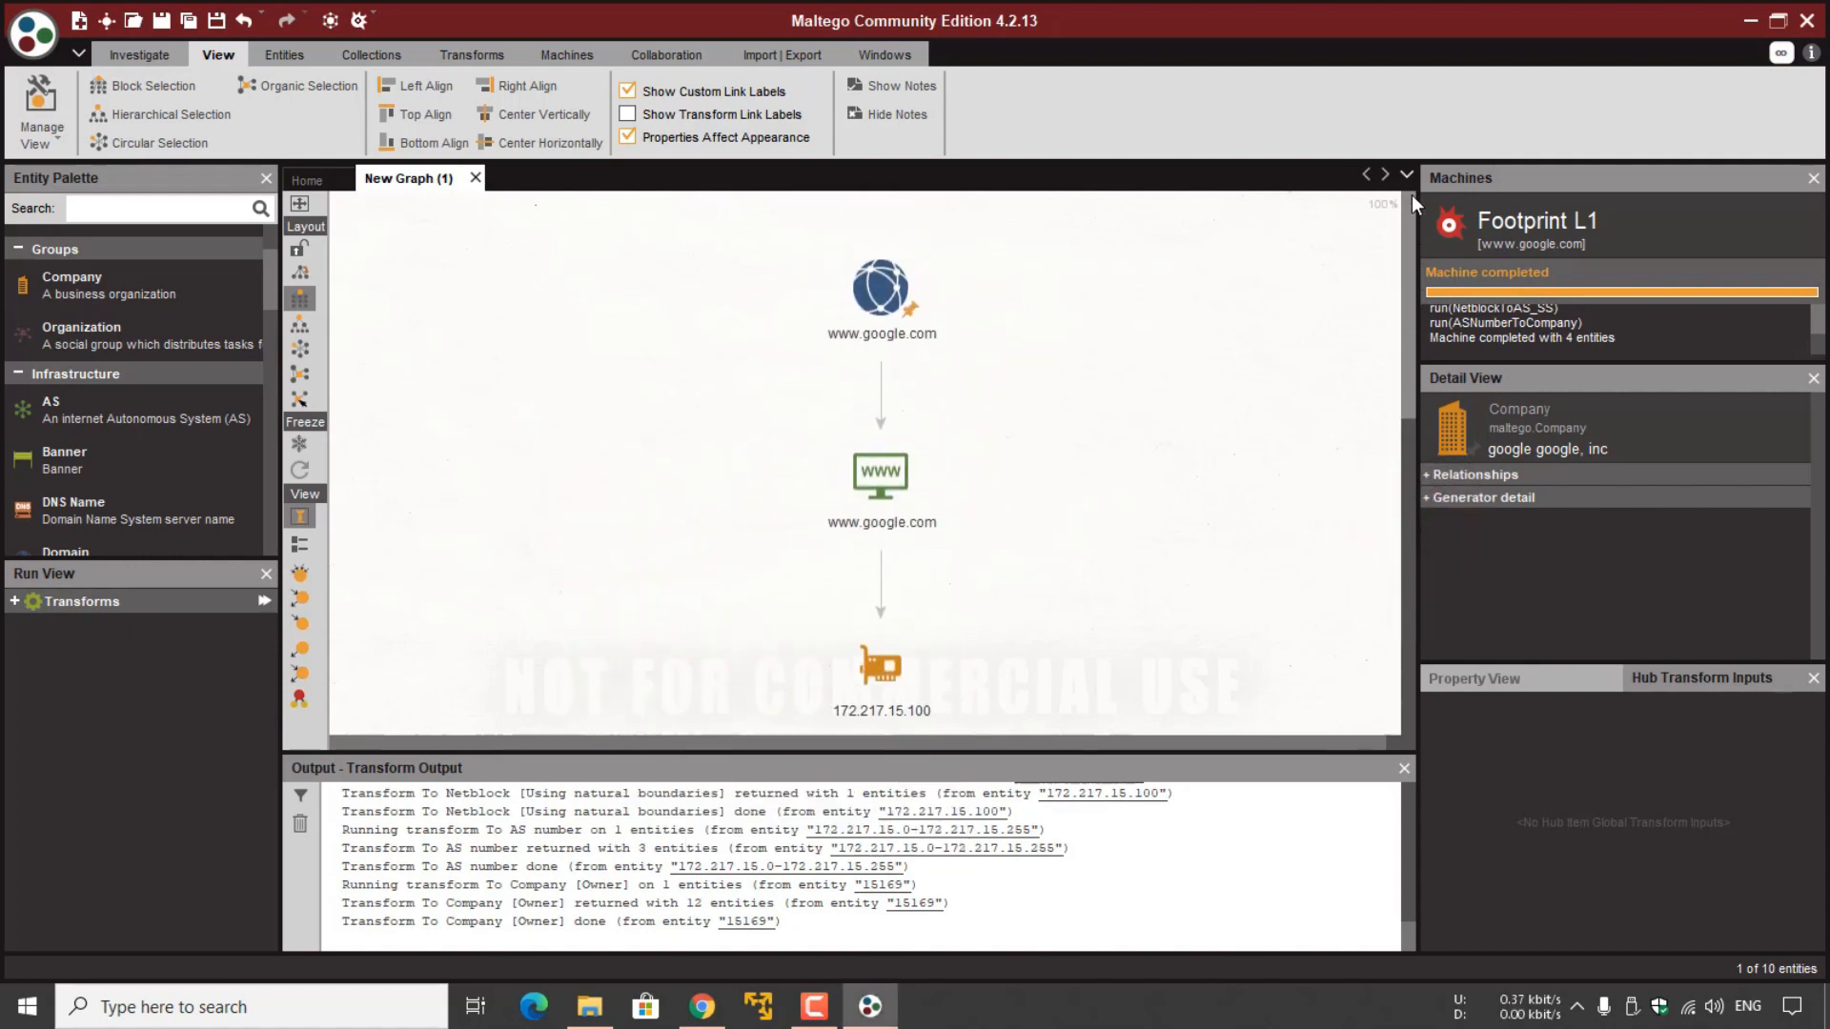
click(881, 291)
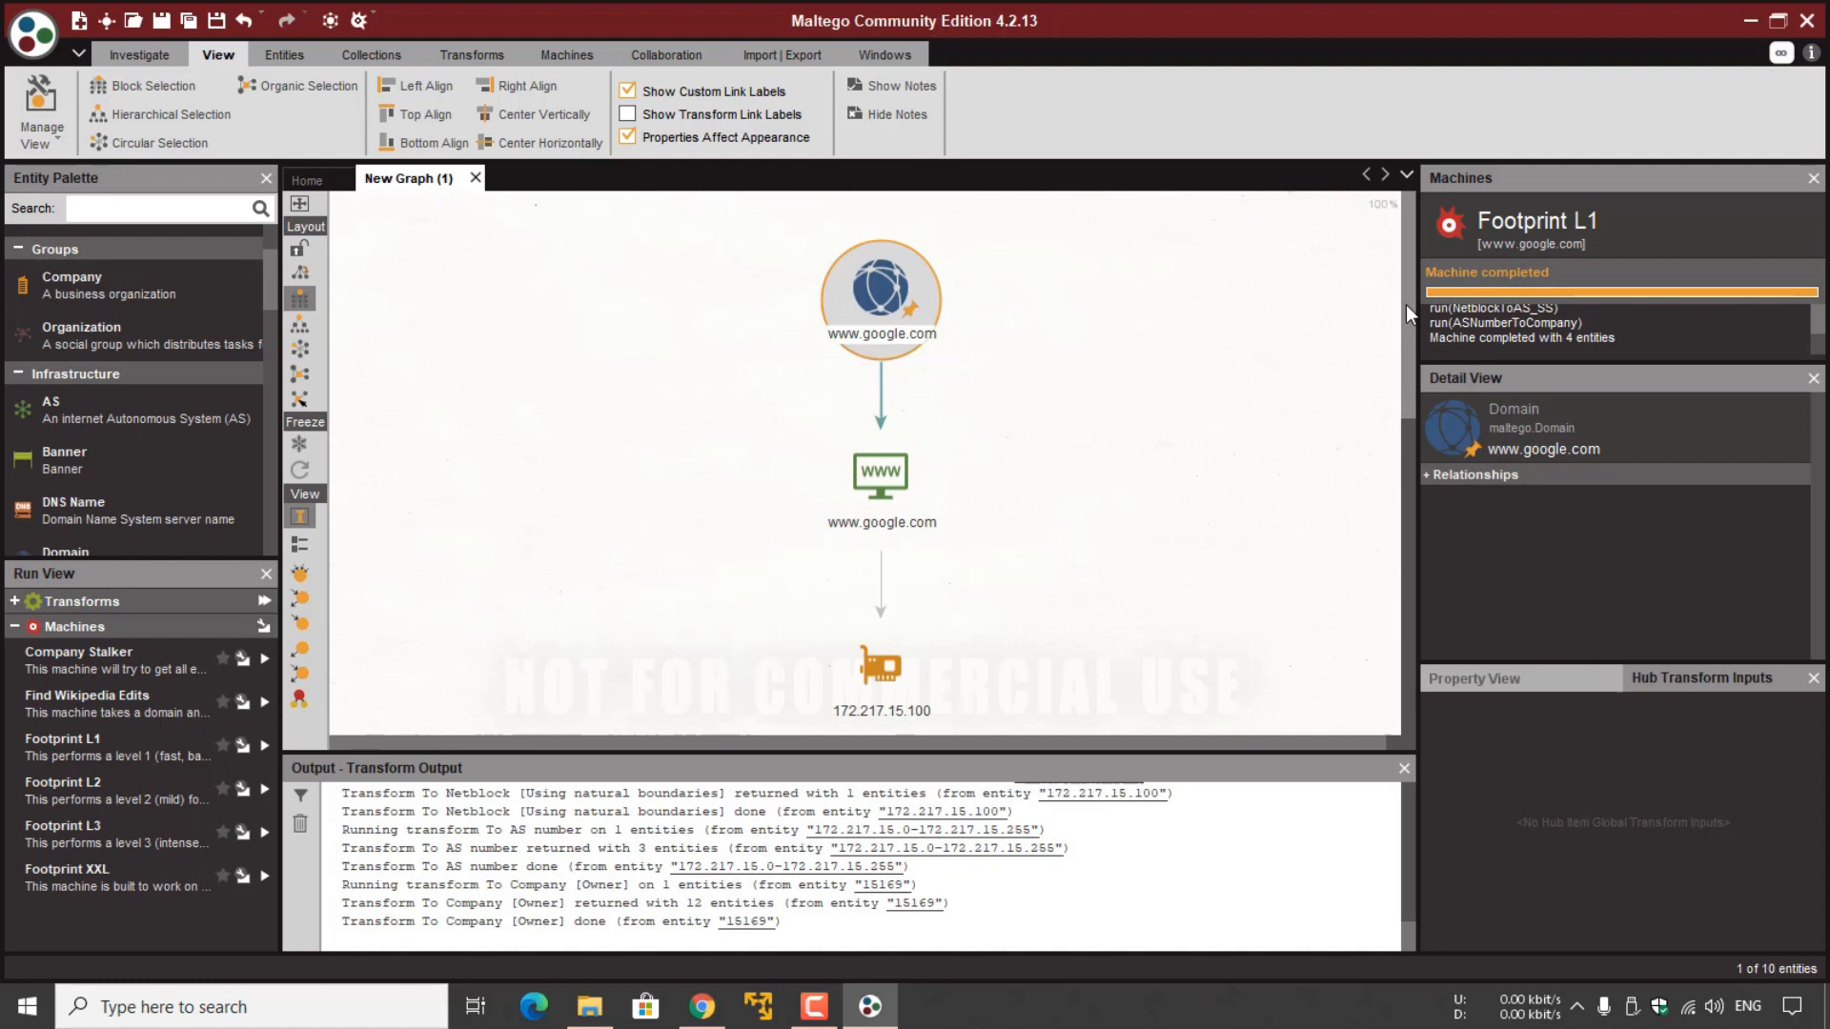
drag(1405, 305, 1411, 633)
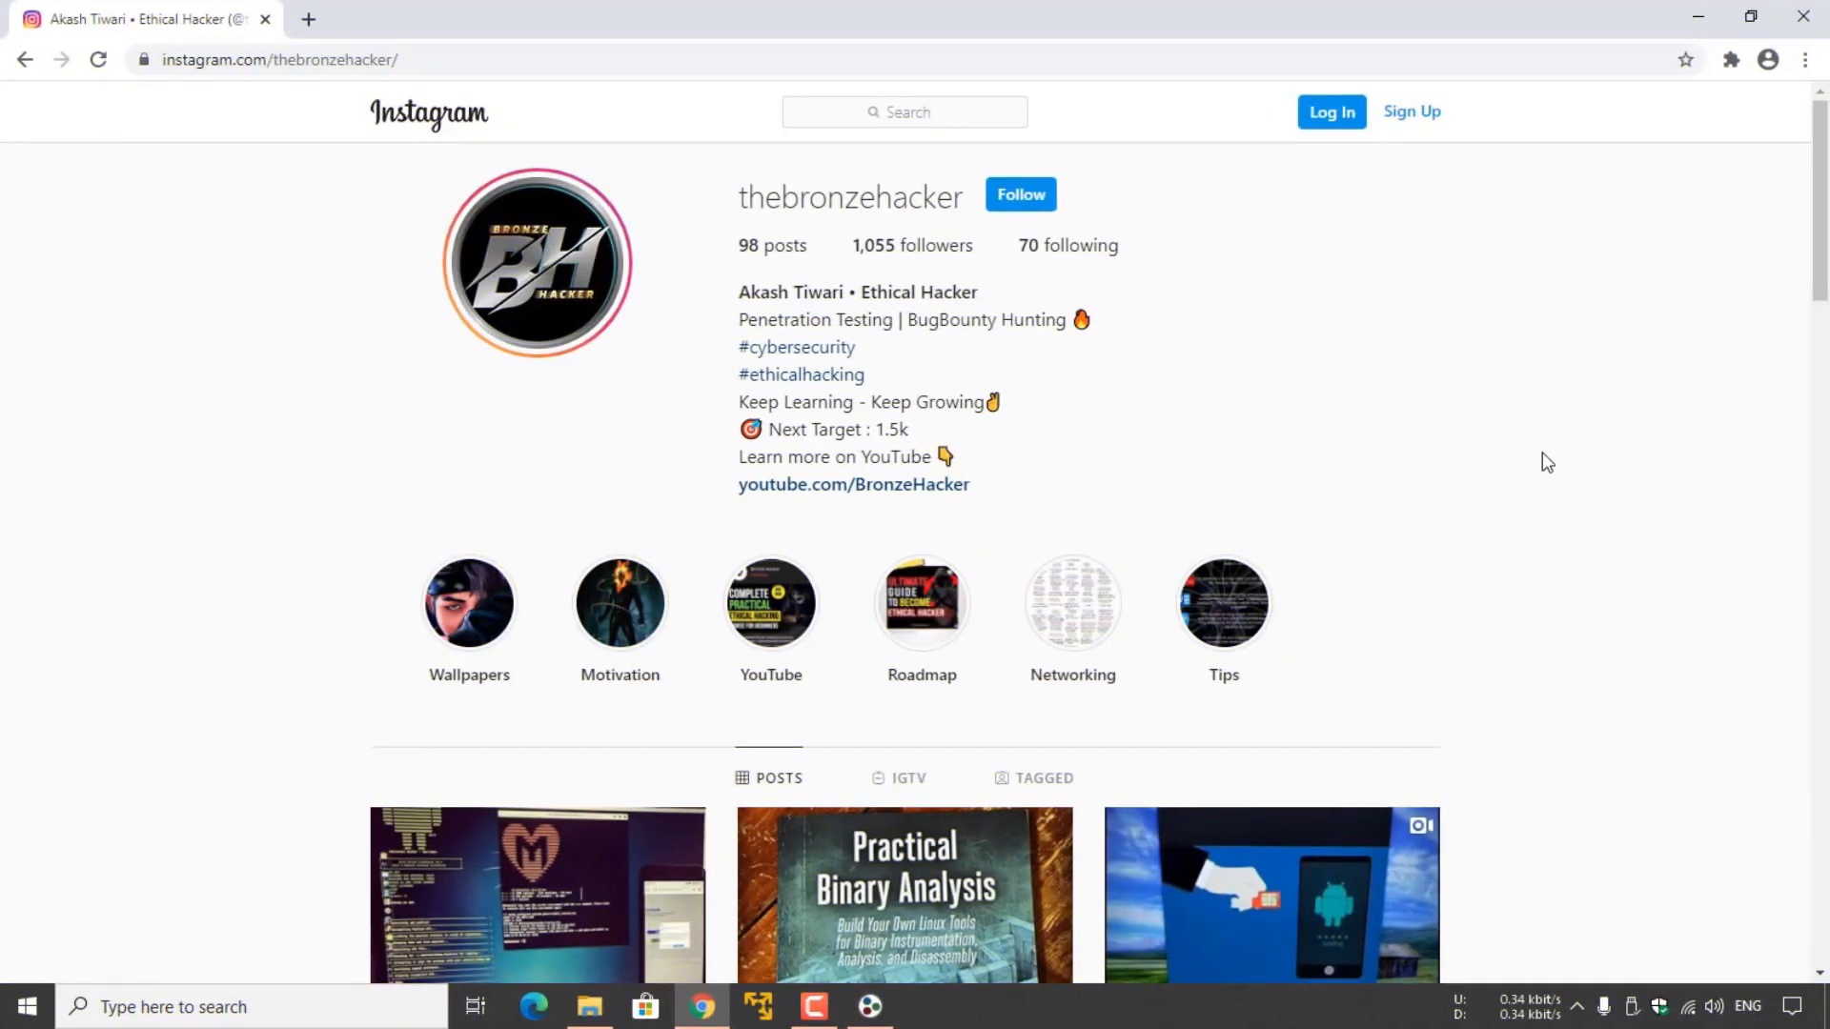
Look through the posts on the Bronze Hacker Instagram profile in Chrome.
scroll(1541, 453, down, 6)
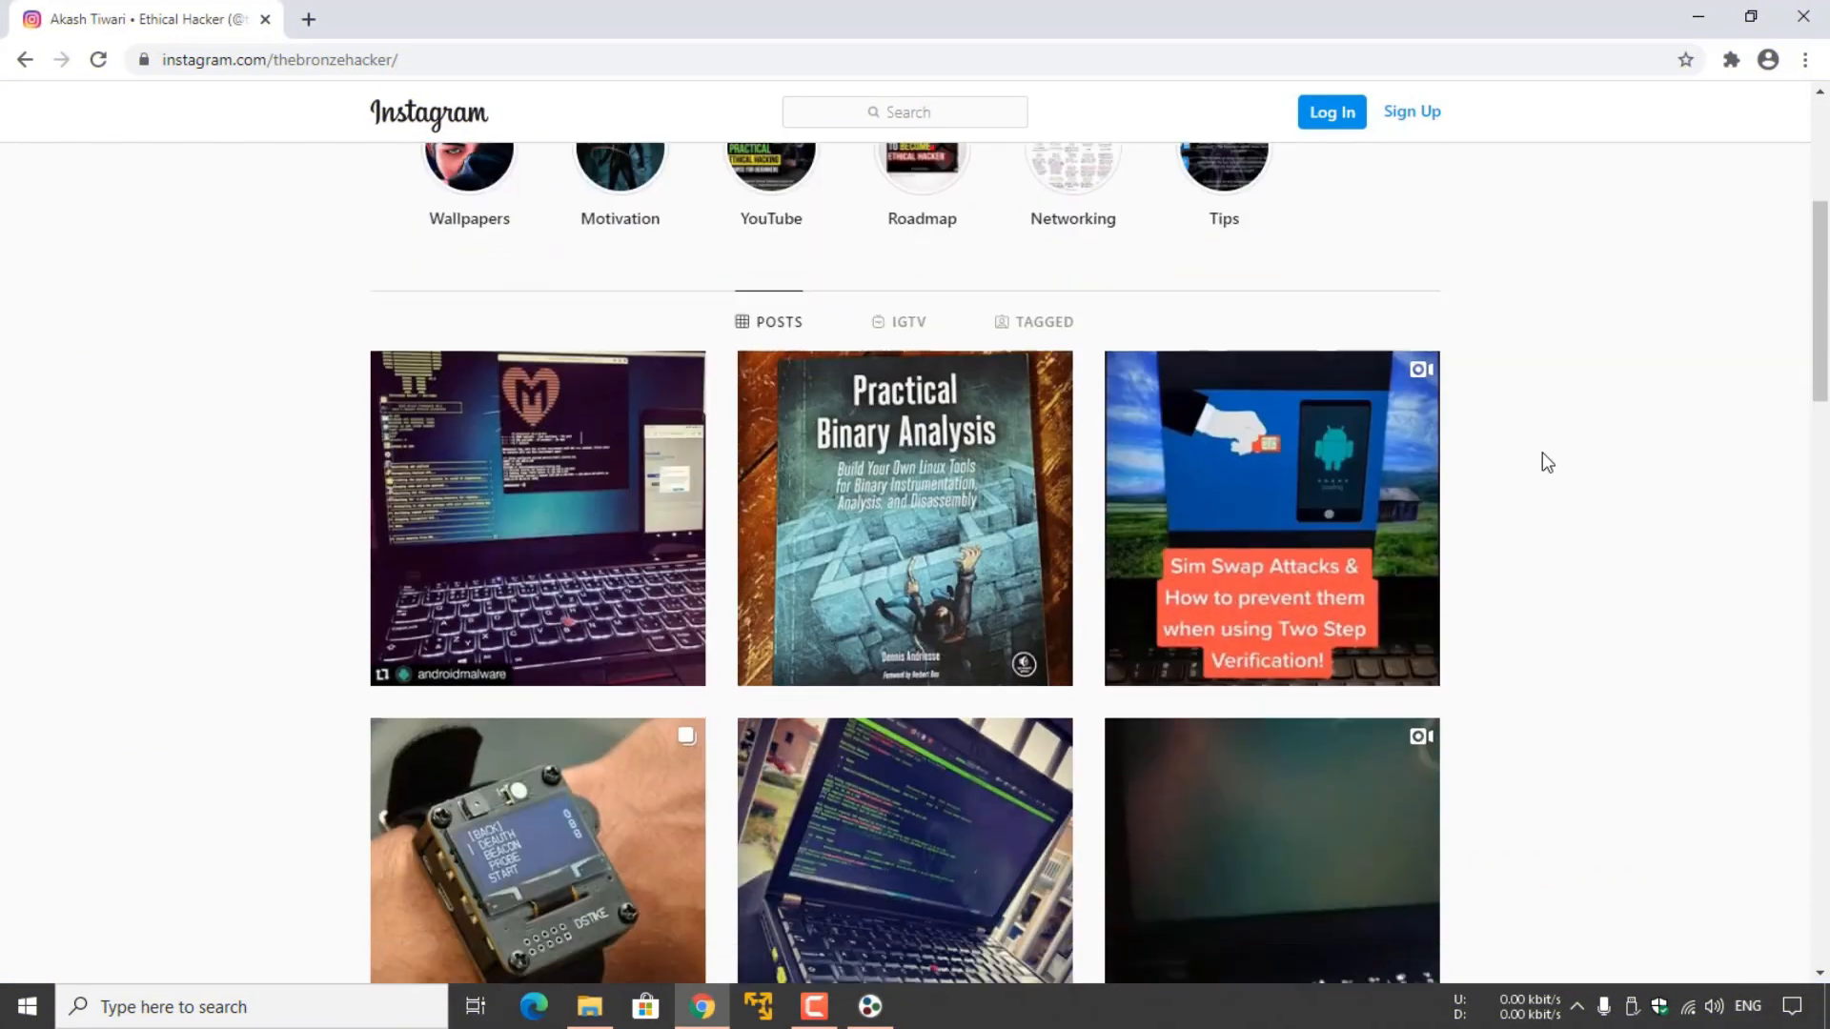
scroll(1544, 465, down, 2)
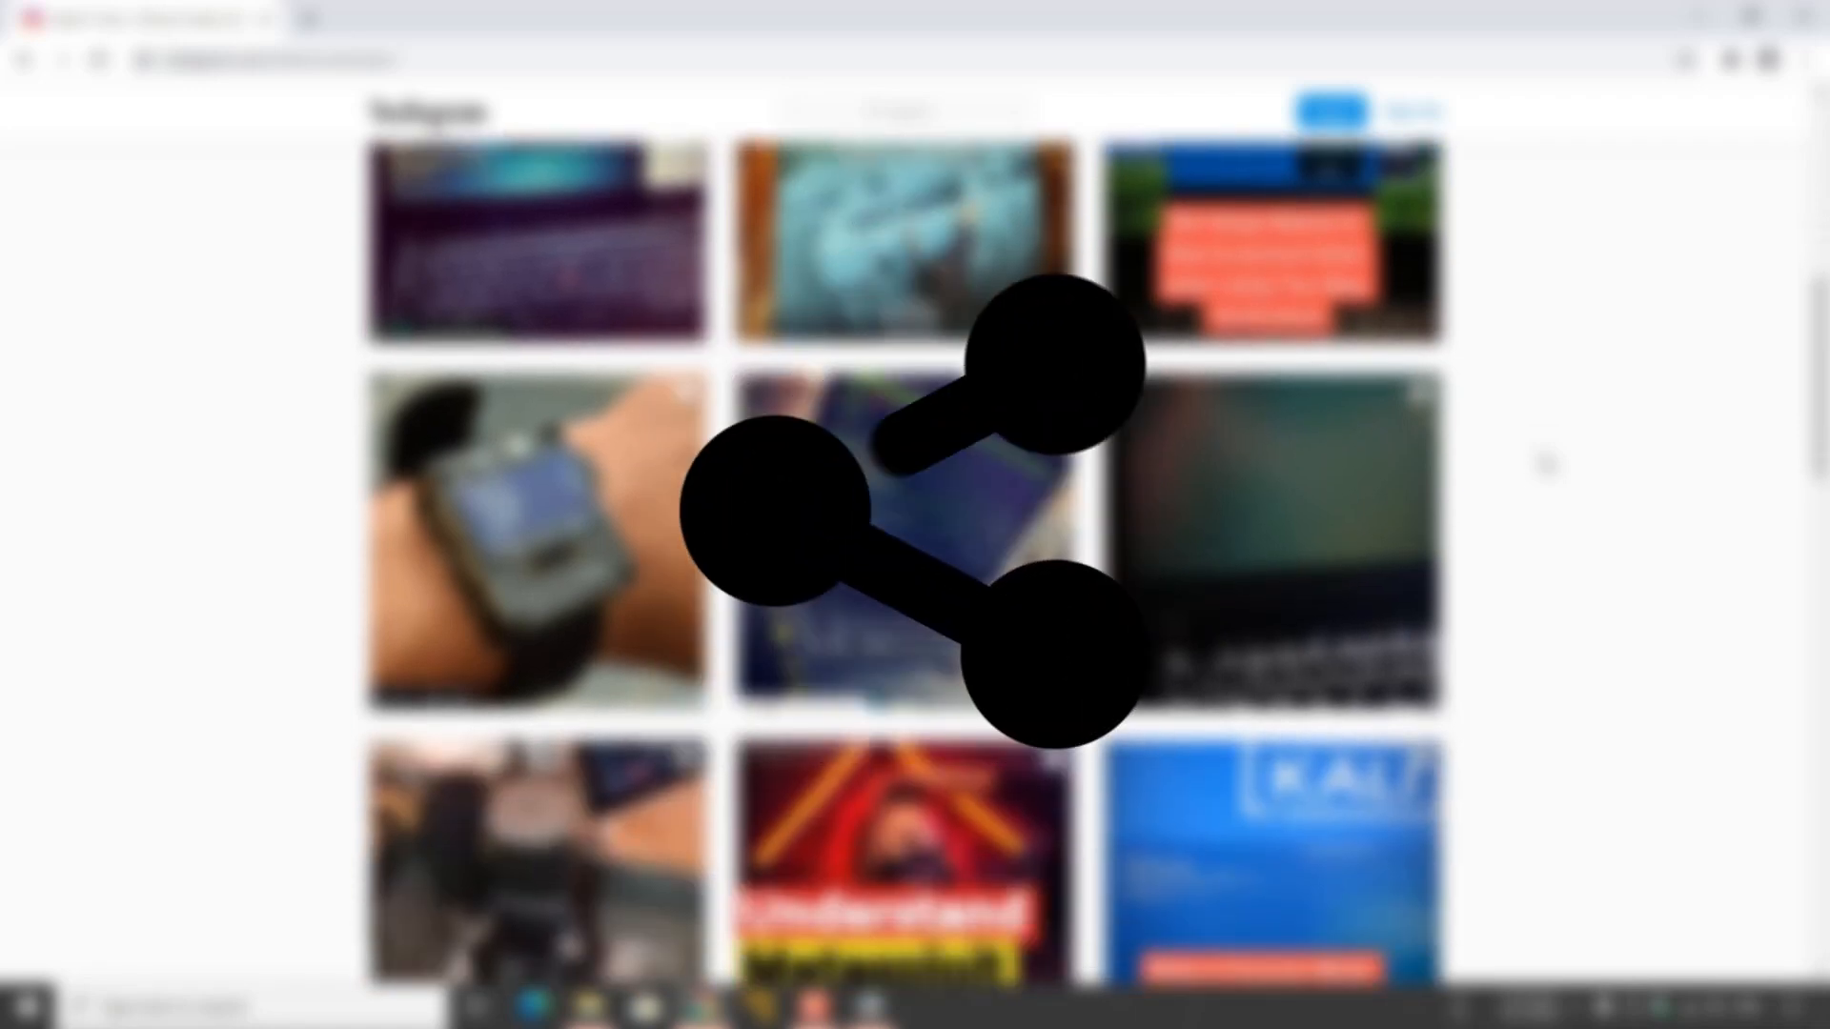
scroll(1544, 464, down, 1)
scroll(1545, 465, down, 1)
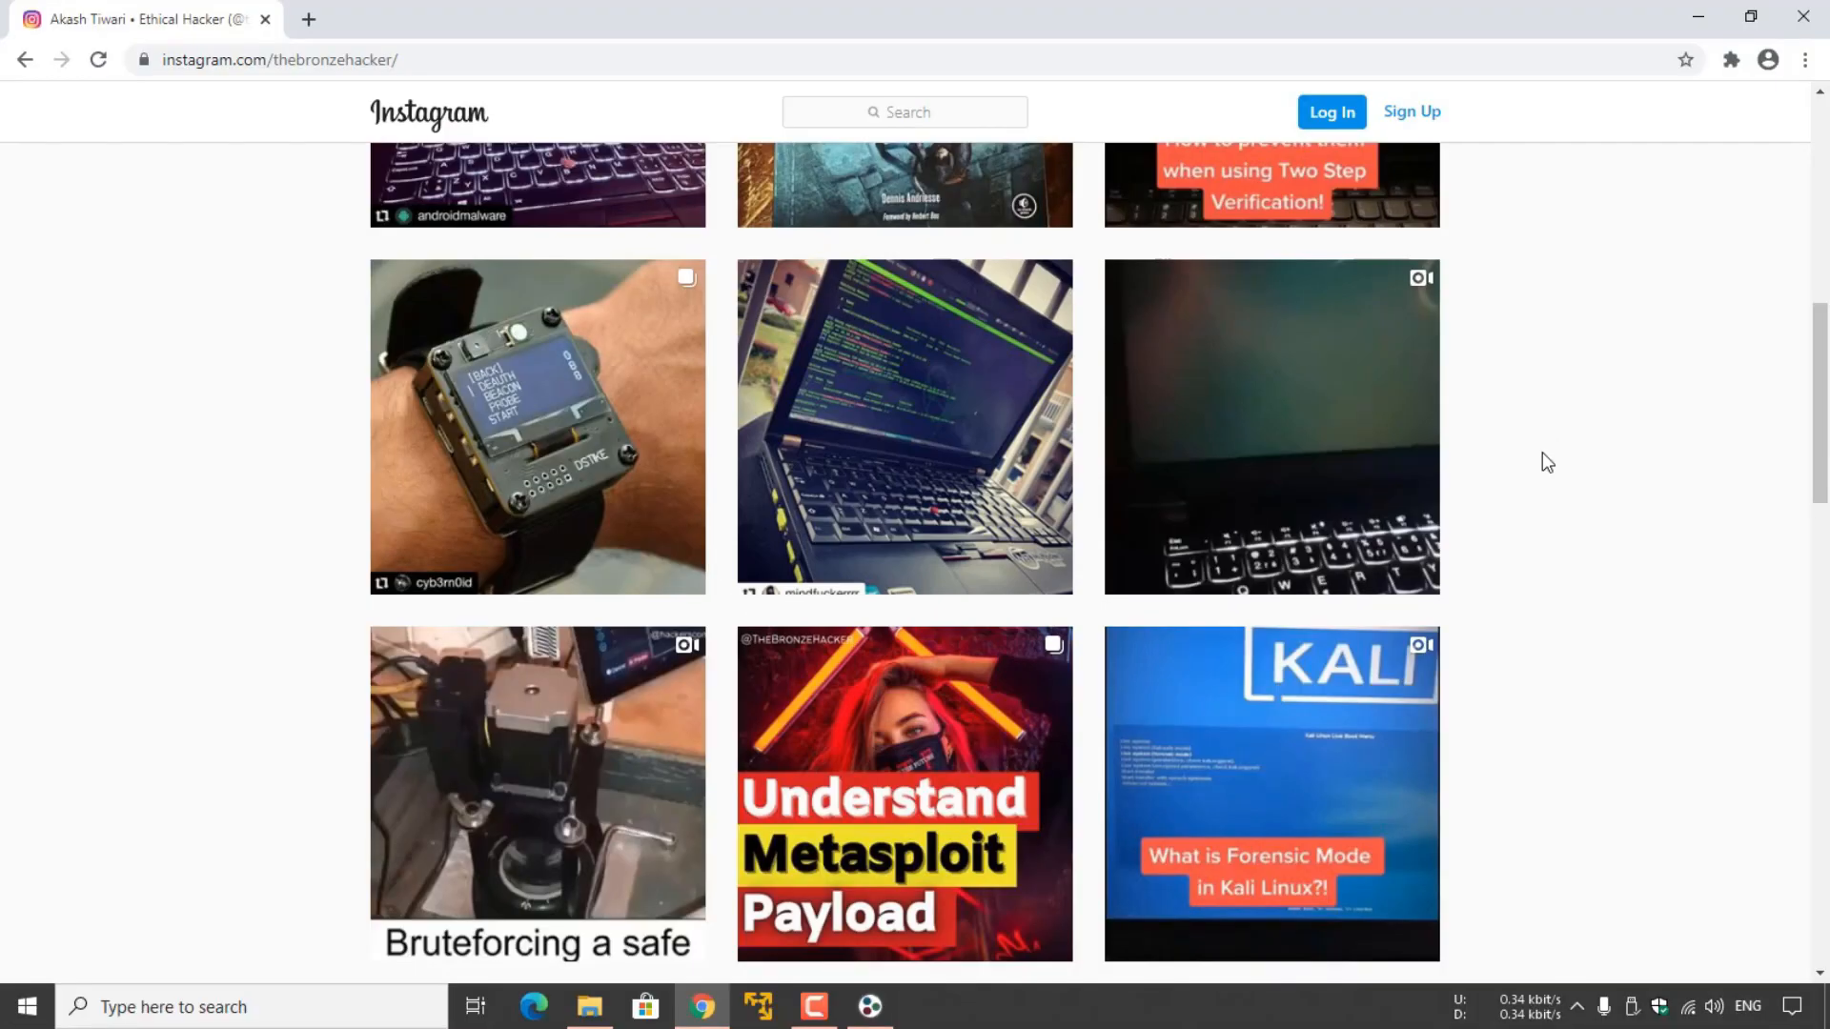
scroll(1544, 464, down, 5)
scroll(1544, 464, down, 17)
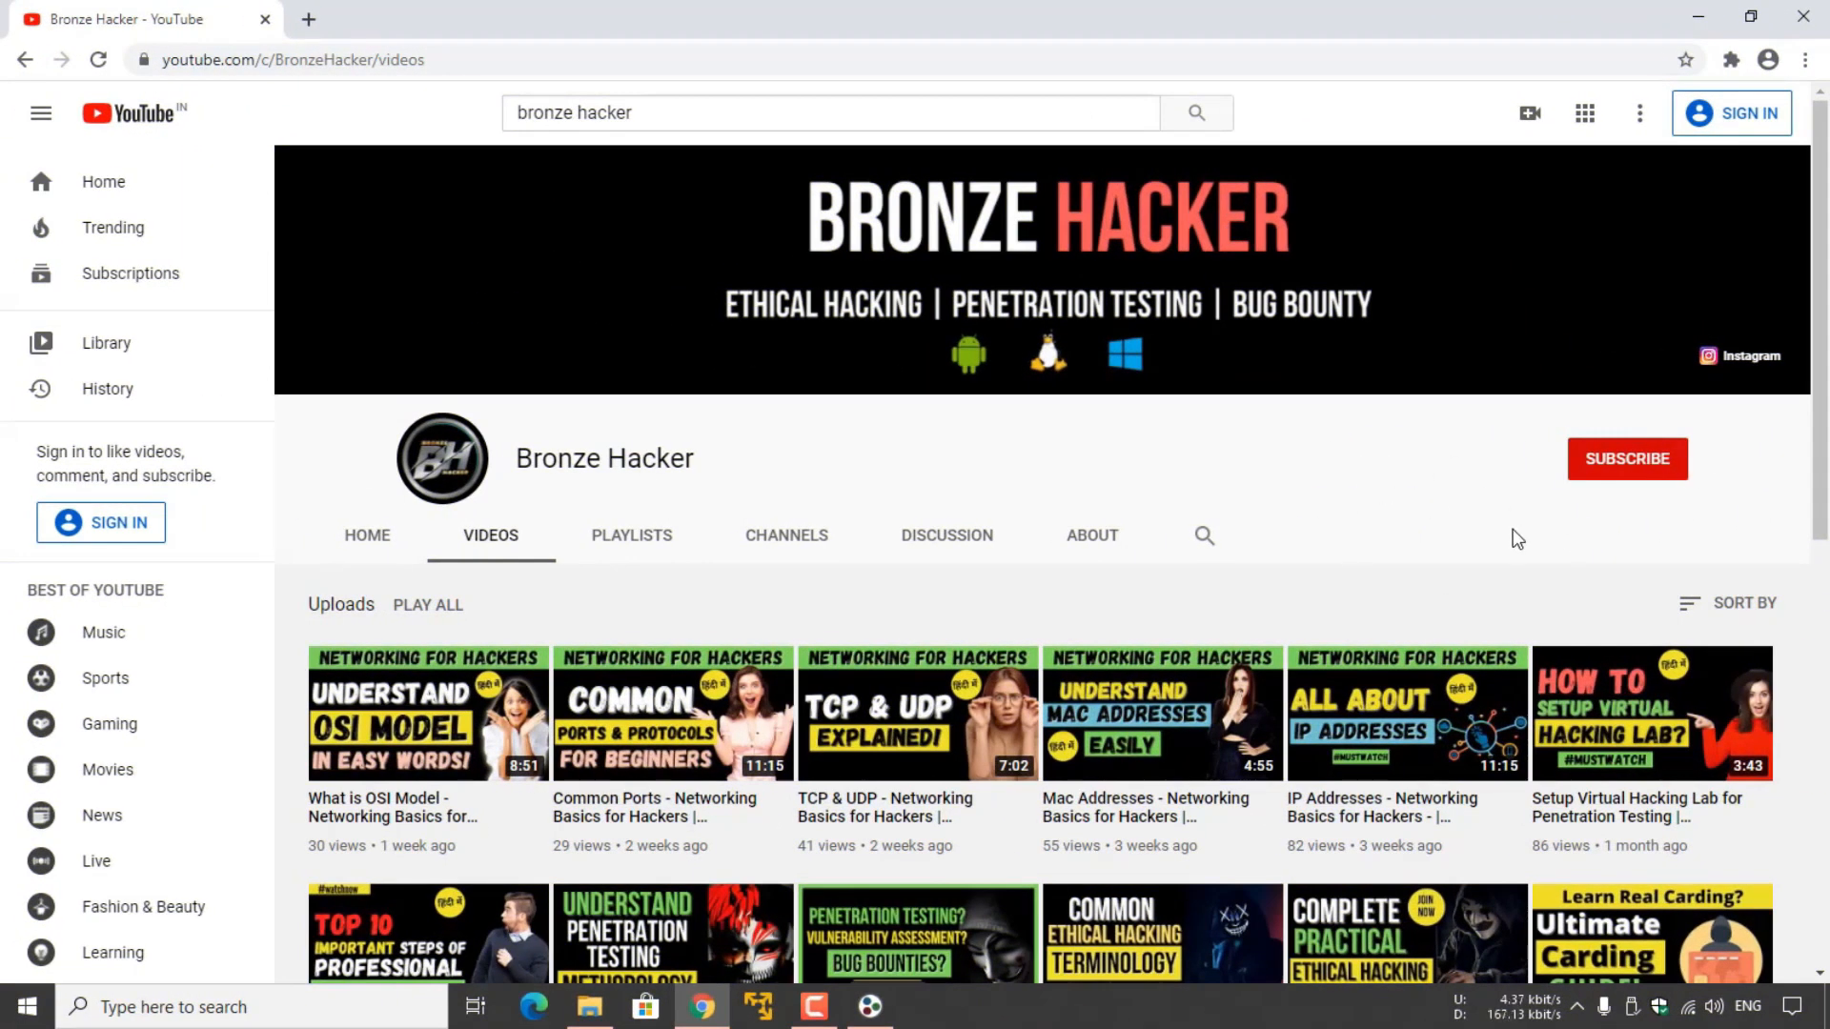
Look through the uploaded videos on the Bronze Hacker YouTube channel and return to the start of the page.
scroll(1510, 534, down, 3)
scroll(1528, 547, down, 4)
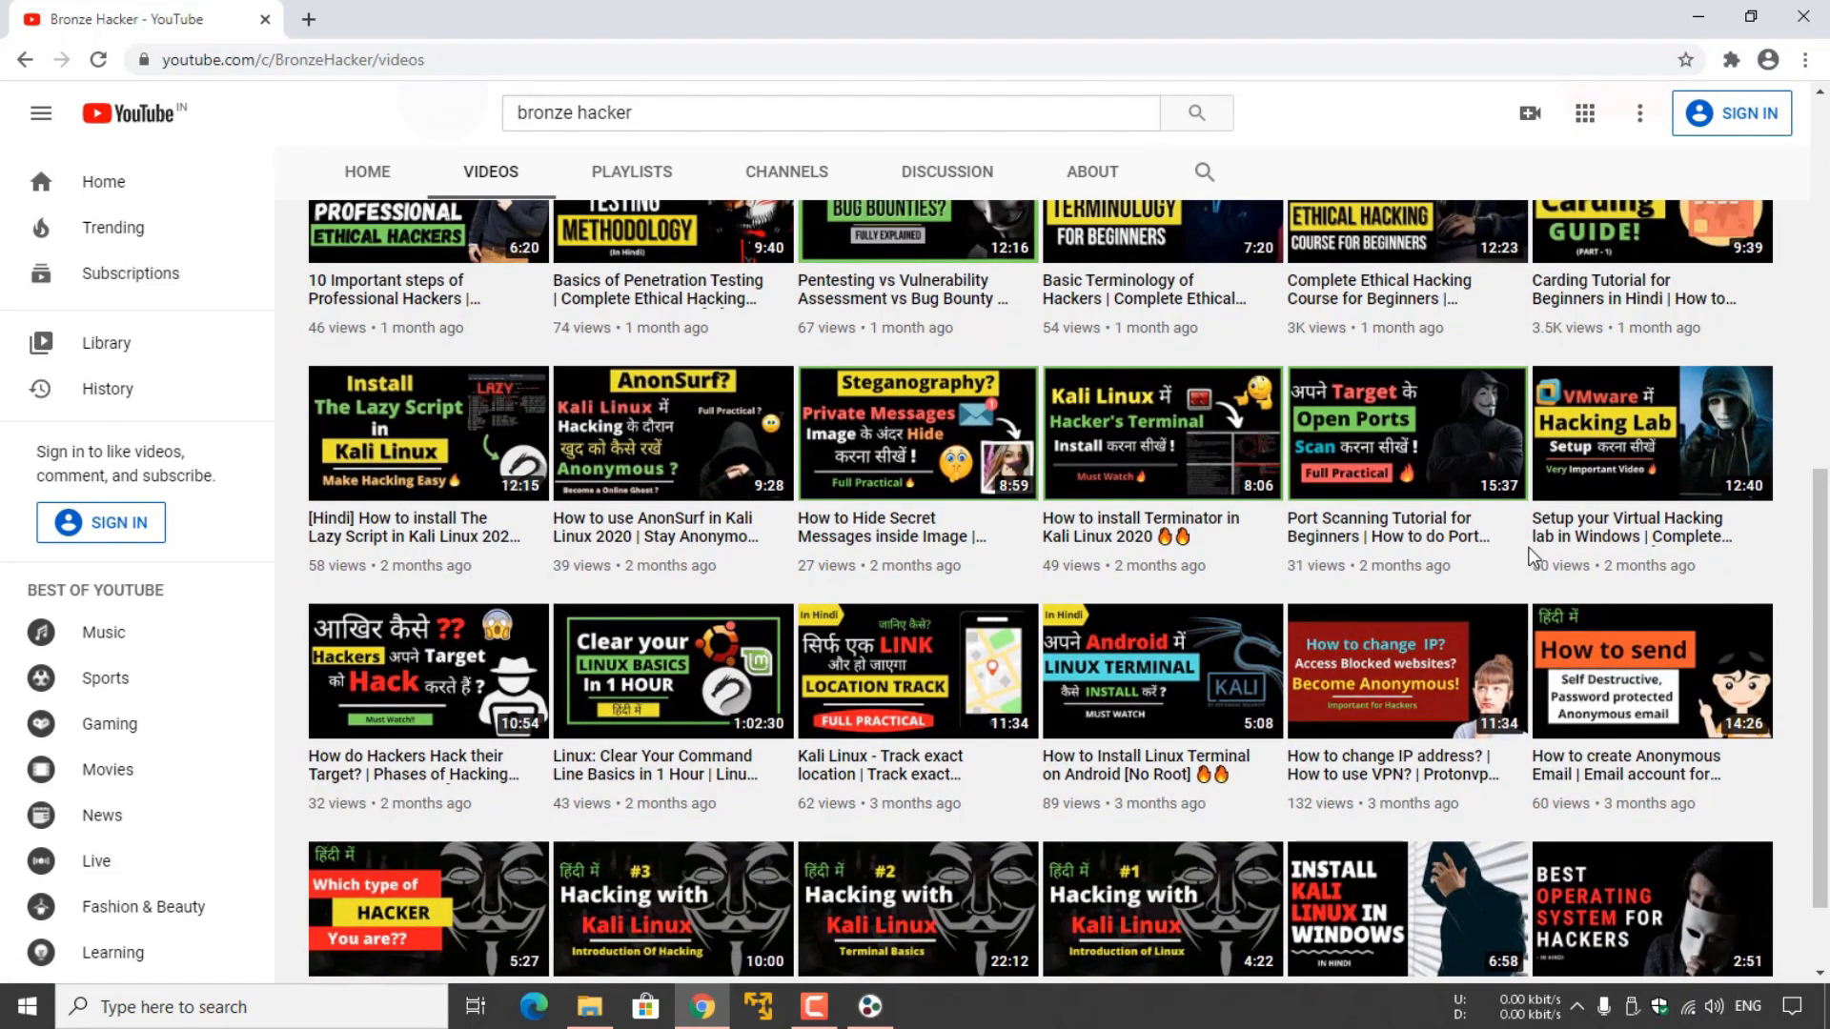
scroll(1529, 552, down, 1)
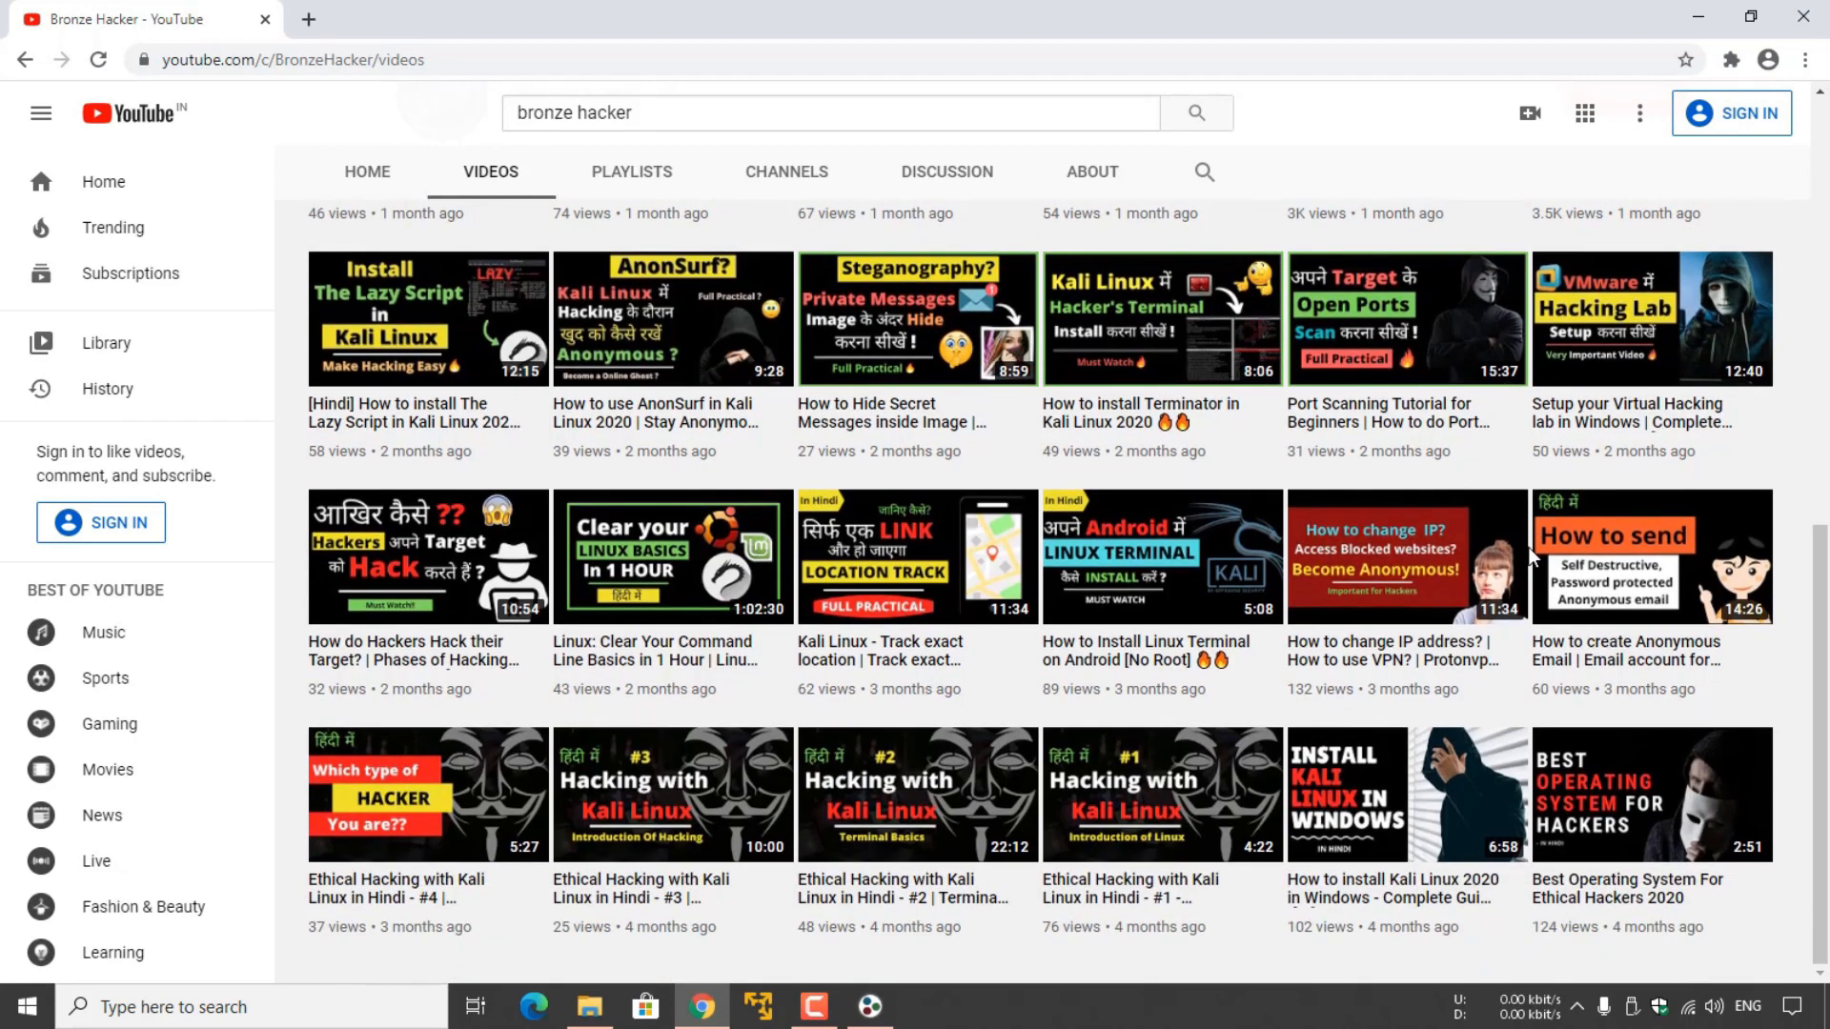
scroll(1529, 547, up, 8)
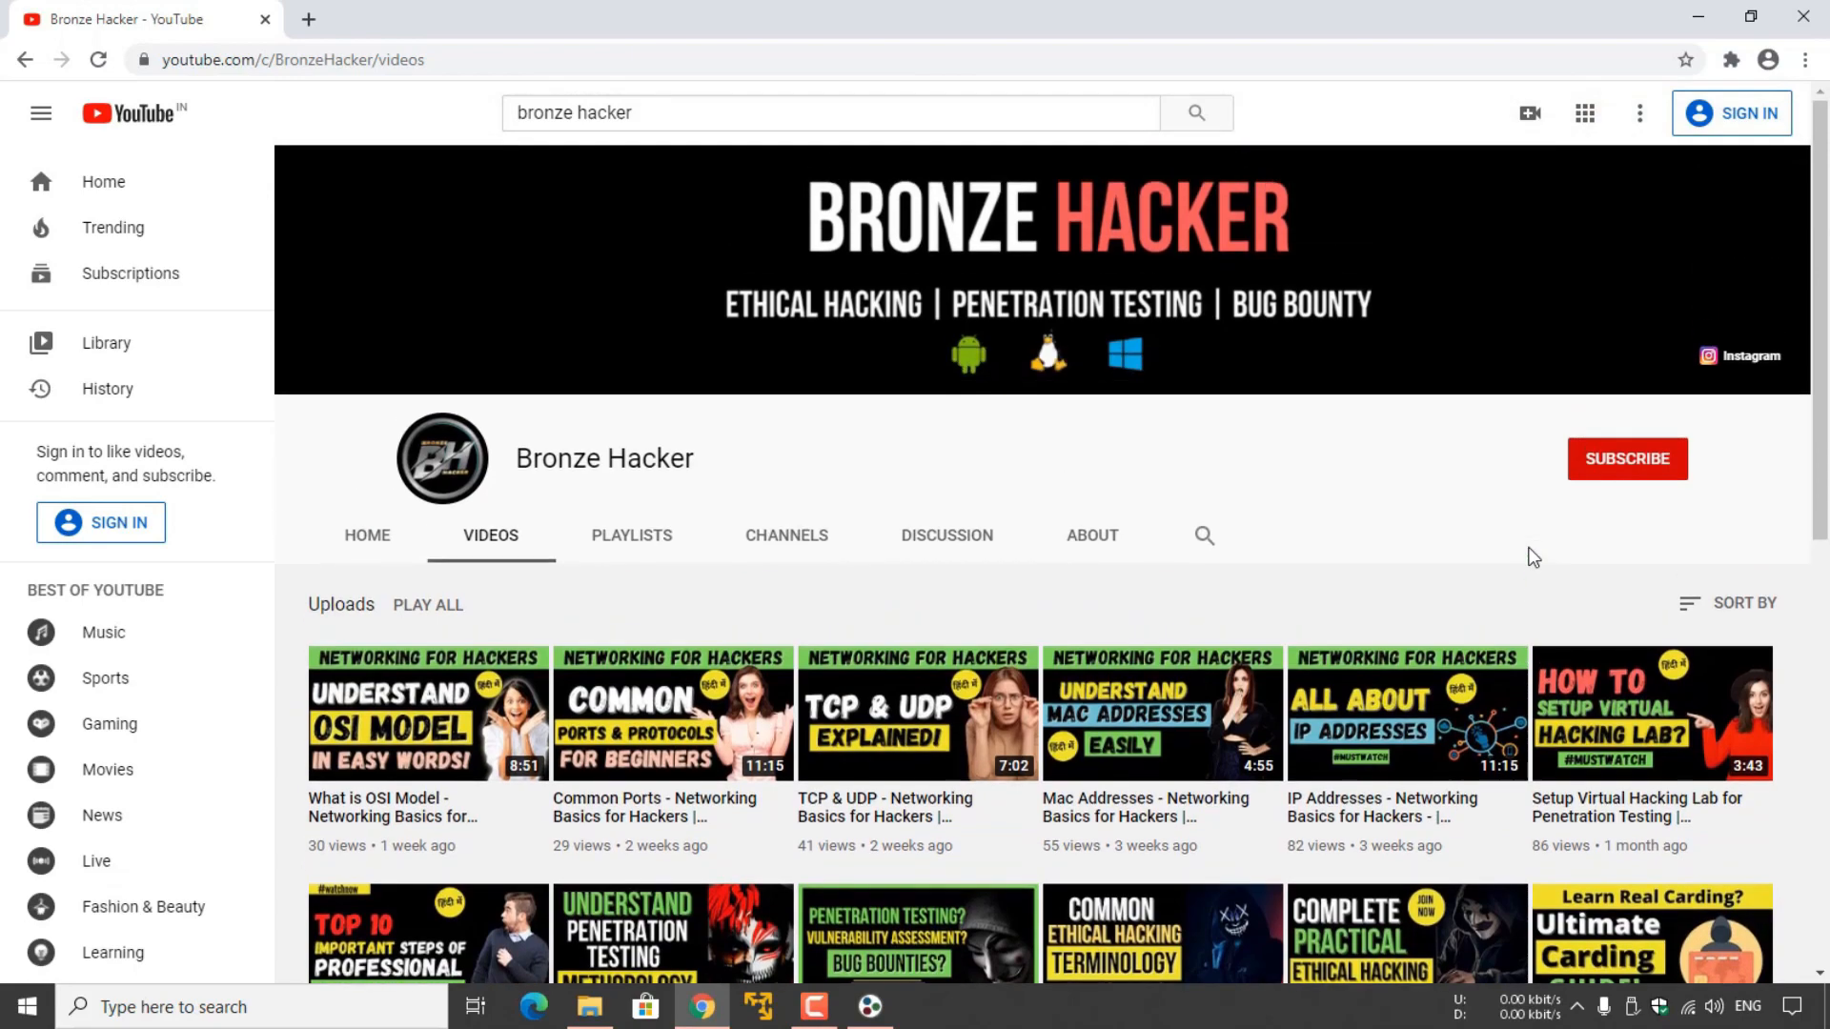